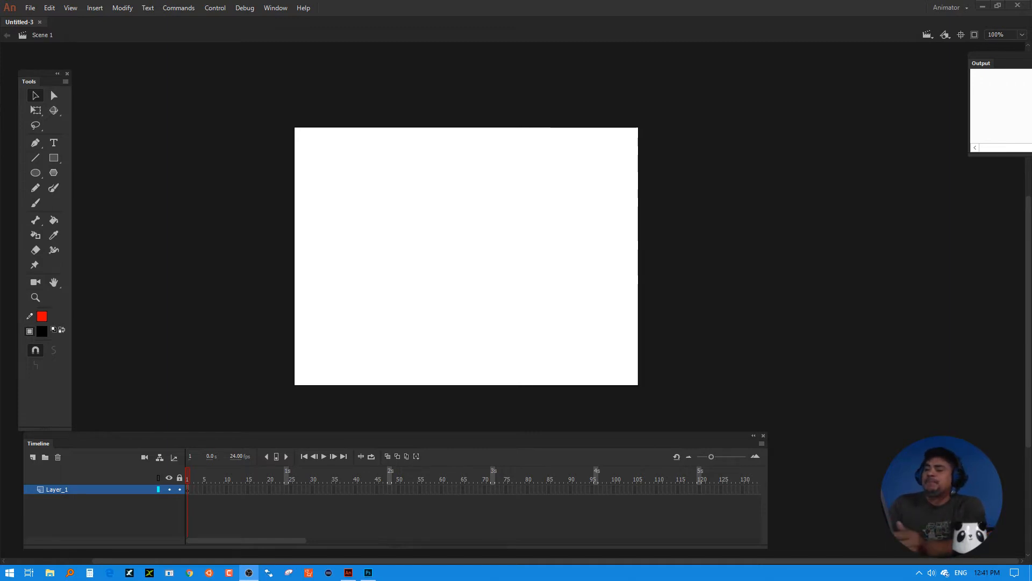
# - Draw a dark blue filled circle with a red outline in the left half of the stage using the Oval tool
pyautogui.click(36, 203)
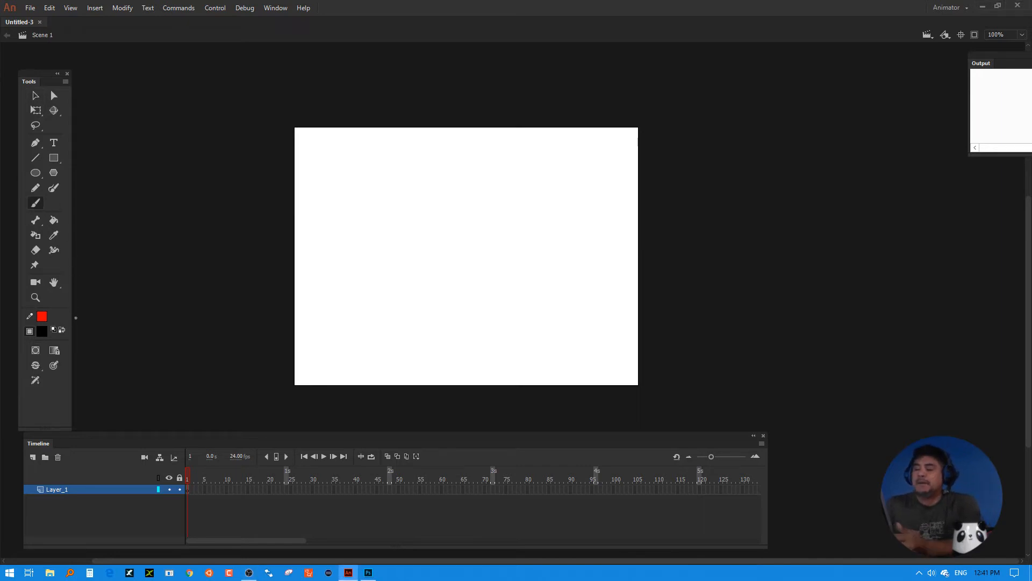
pyautogui.click(36, 173)
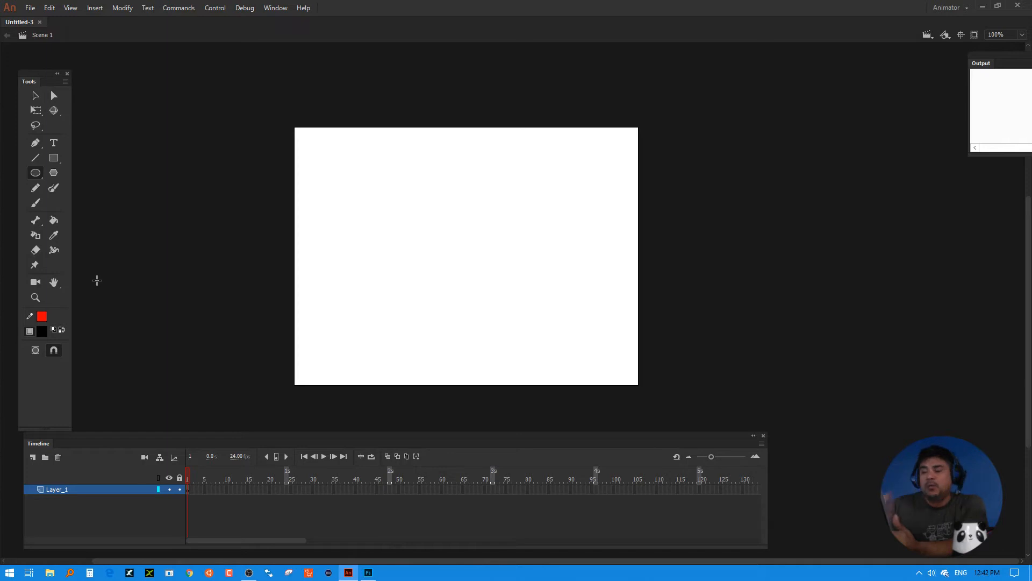
pyautogui.click(43, 330)
pyautogui.click(103, 383)
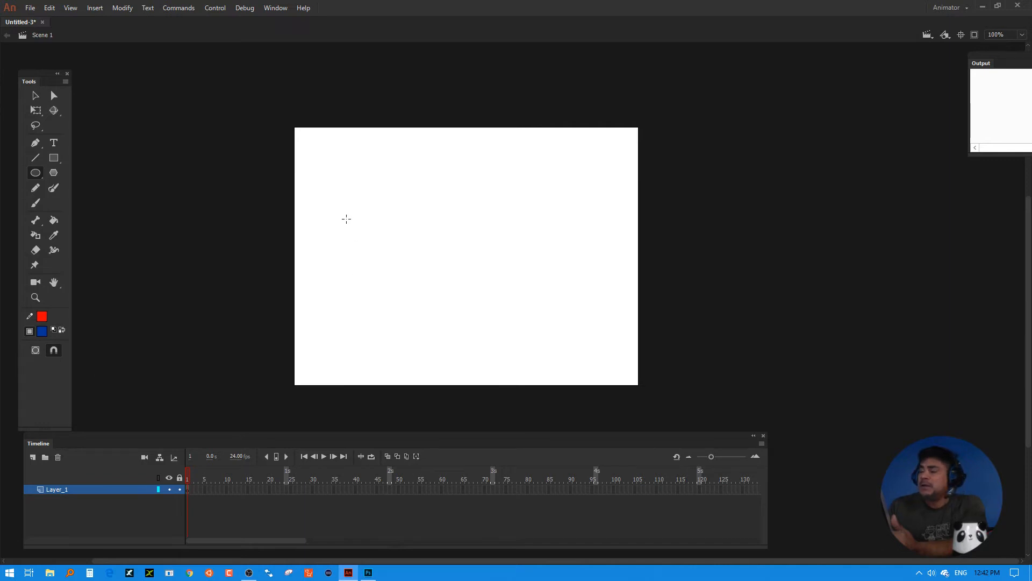
pyautogui.moveTo(339, 202)
pyautogui.mouseDown()
pyautogui.moveTo(449, 327)
pyautogui.moveTo(472, 330)
pyautogui.mouseUp()
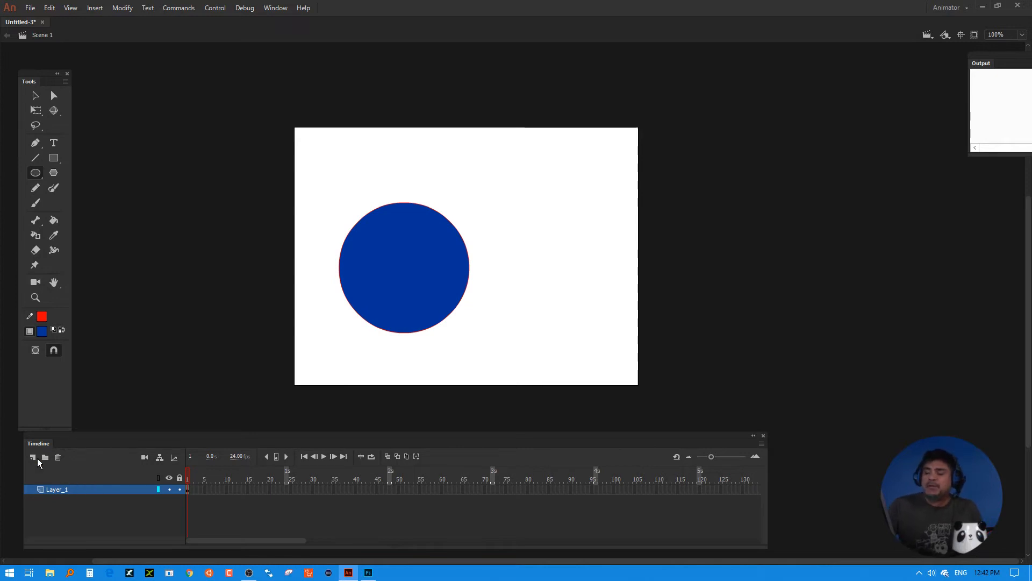
# - On a new layer, paint an orange brush outline of a five-petal flower with a round centre and stem, overlapping the circle
pyautogui.click(33, 458)
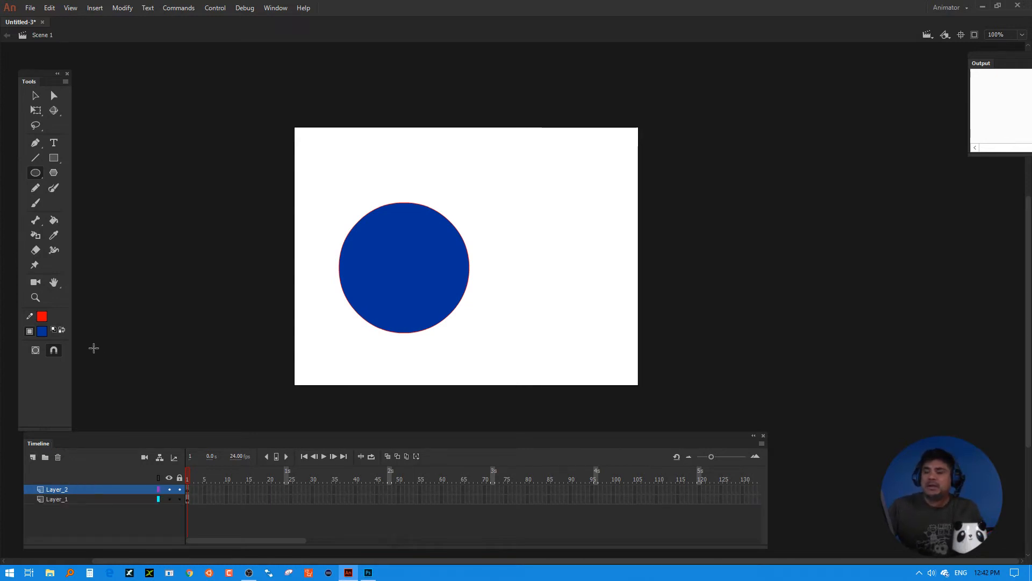
pyautogui.click(35, 203)
pyautogui.click(42, 331)
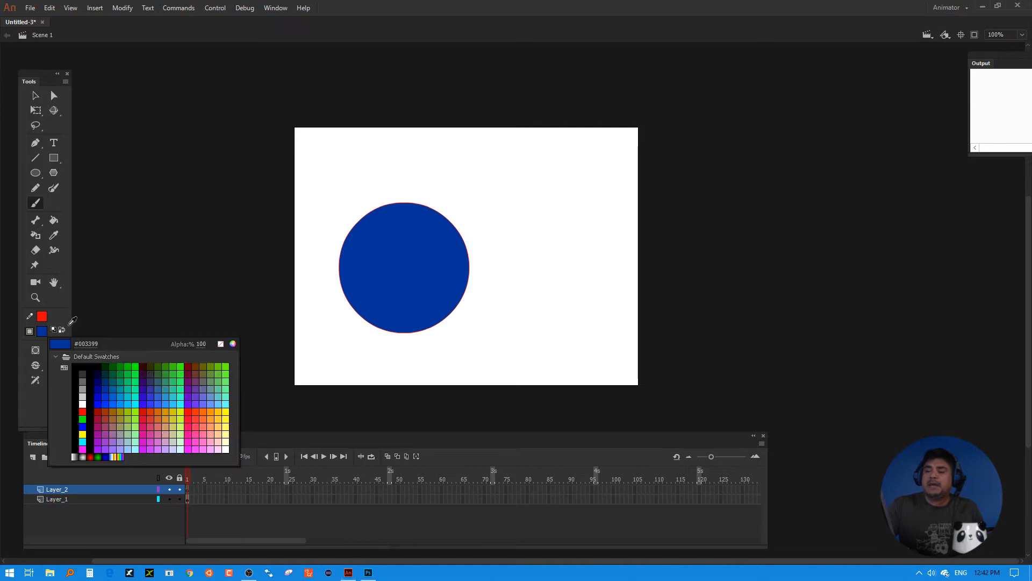
pyautogui.click(97, 372)
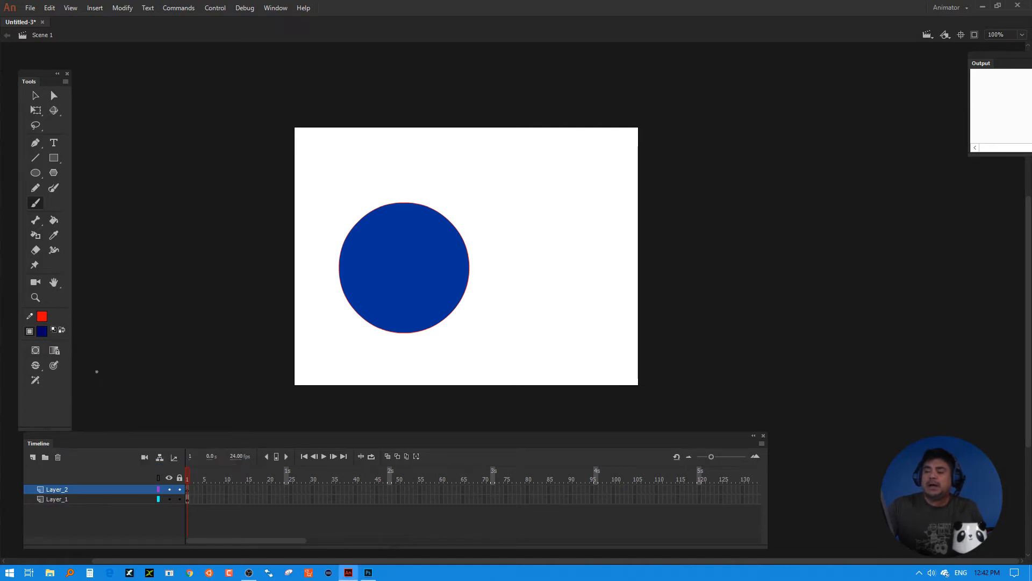
pyautogui.click(45, 333)
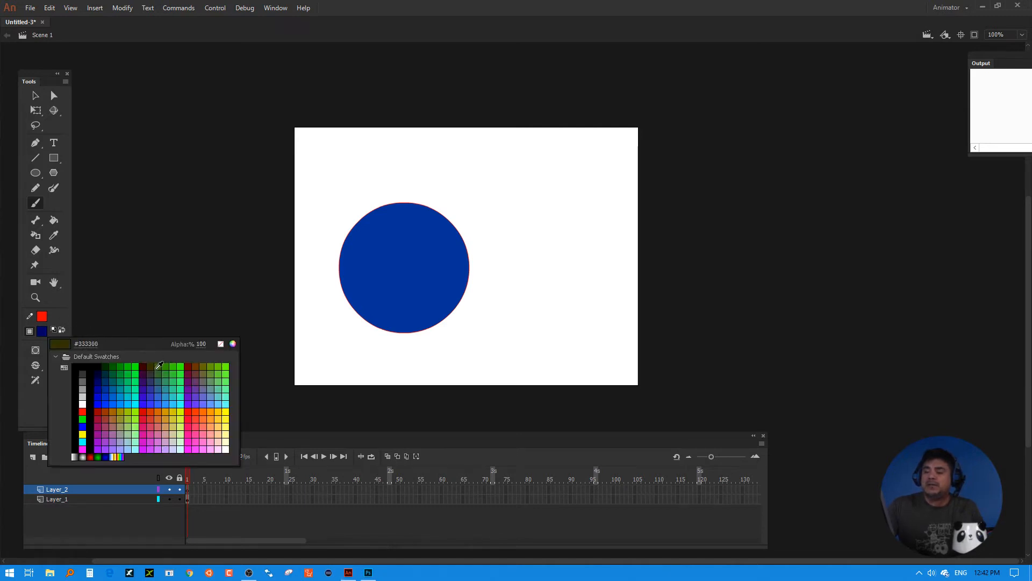
pyautogui.click(196, 410)
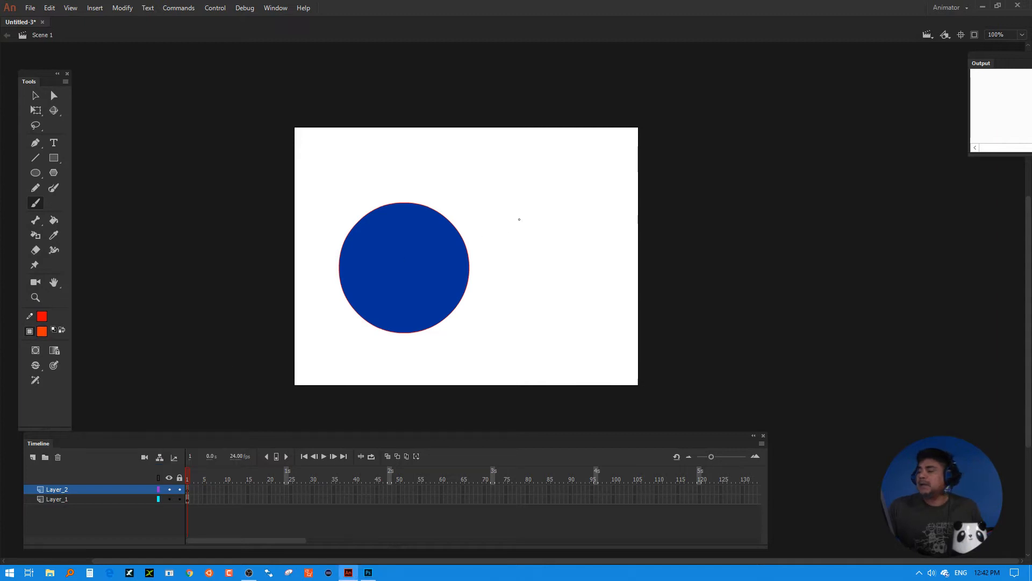
pyautogui.moveTo(495, 196)
pyautogui.mouseDown()
pyautogui.moveTo(468, 169)
pyautogui.moveTo(399, 201)
pyautogui.moveTo(454, 224)
pyautogui.moveTo(432, 234)
pyautogui.moveTo(440, 289)
pyautogui.moveTo(487, 258)
pyautogui.moveTo(517, 280)
pyautogui.moveTo(517, 242)
pyautogui.moveTo(555, 245)
pyautogui.moveTo(563, 197)
pyautogui.moveTo(525, 201)
pyautogui.moveTo(528, 160)
pyautogui.moveTo(494, 196)
pyautogui.mouseUp()
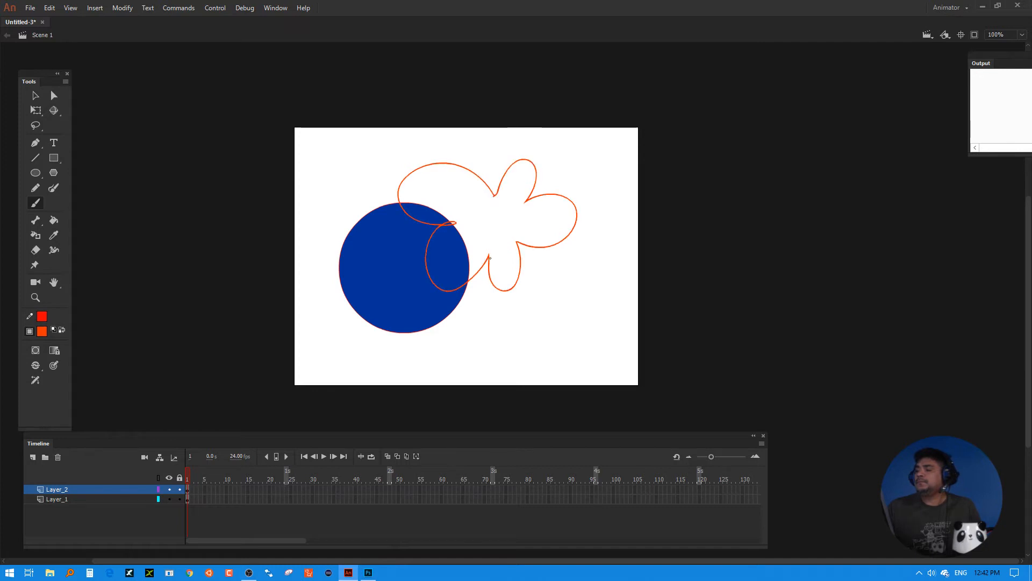
pyautogui.moveTo(485, 266)
pyautogui.mouseDown()
pyautogui.moveTo(478, 408)
pyautogui.moveTo(489, 261)
pyautogui.mouseUp()
pyautogui.moveTo(487, 225)
pyautogui.mouseDown()
pyautogui.moveTo(510, 218)
pyautogui.moveTo(491, 211)
pyautogui.mouseUp()
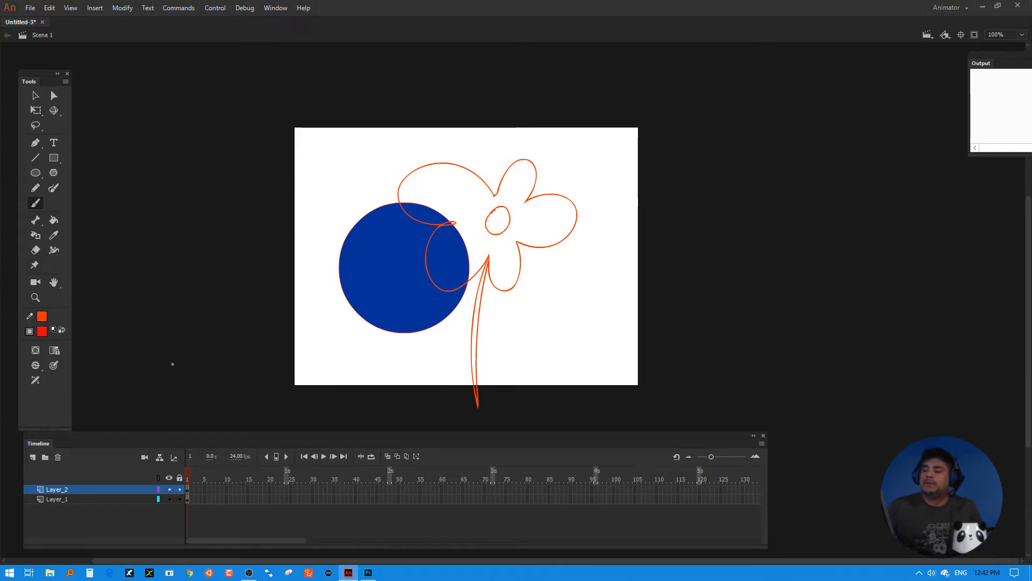
# - Fill the flower's centre and stem with dark yellow using the Paint Bucket
pyautogui.click(42, 330)
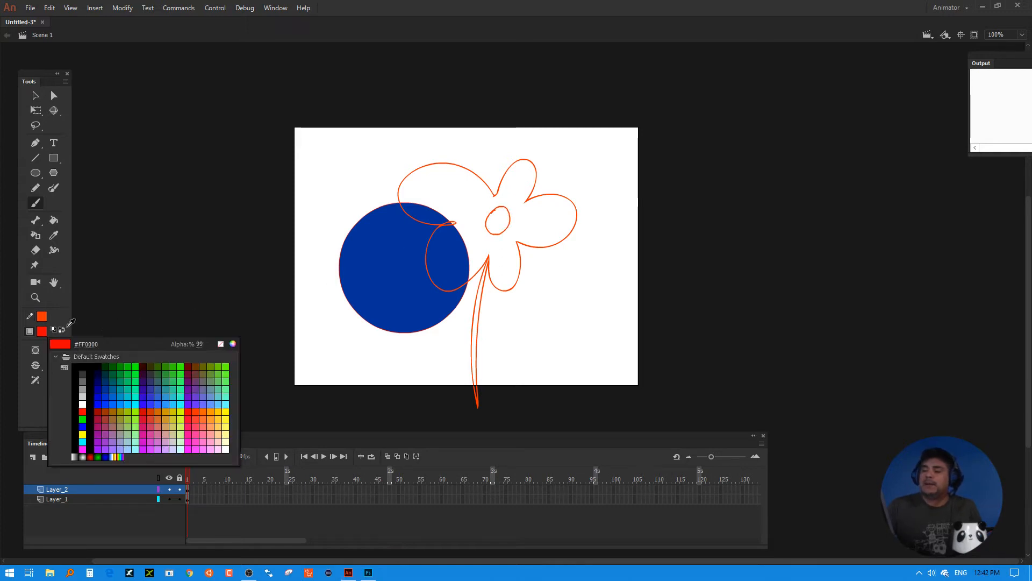
pyautogui.click(169, 409)
pyautogui.click(53, 220)
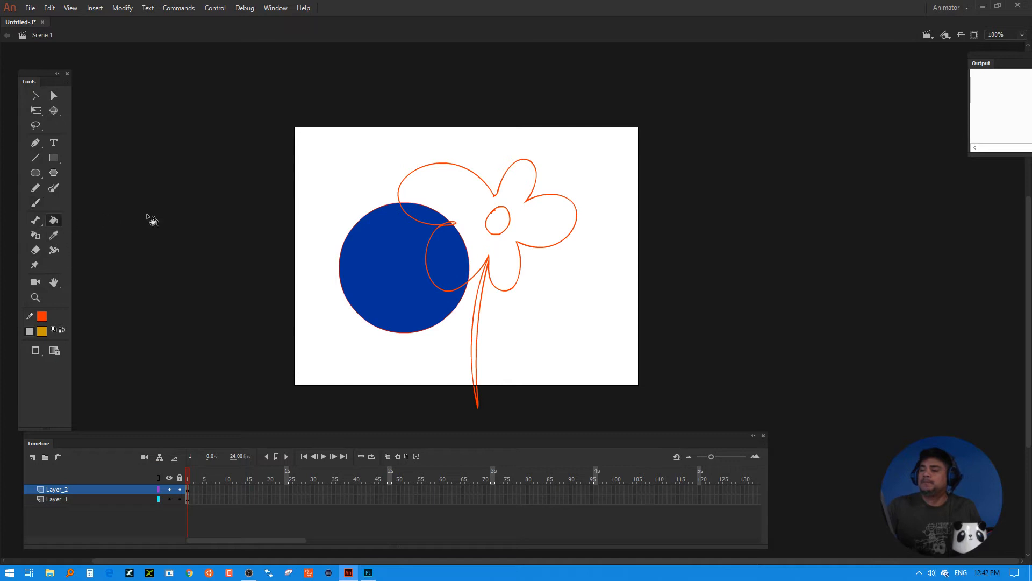
pyautogui.click(492, 220)
pyautogui.click(483, 299)
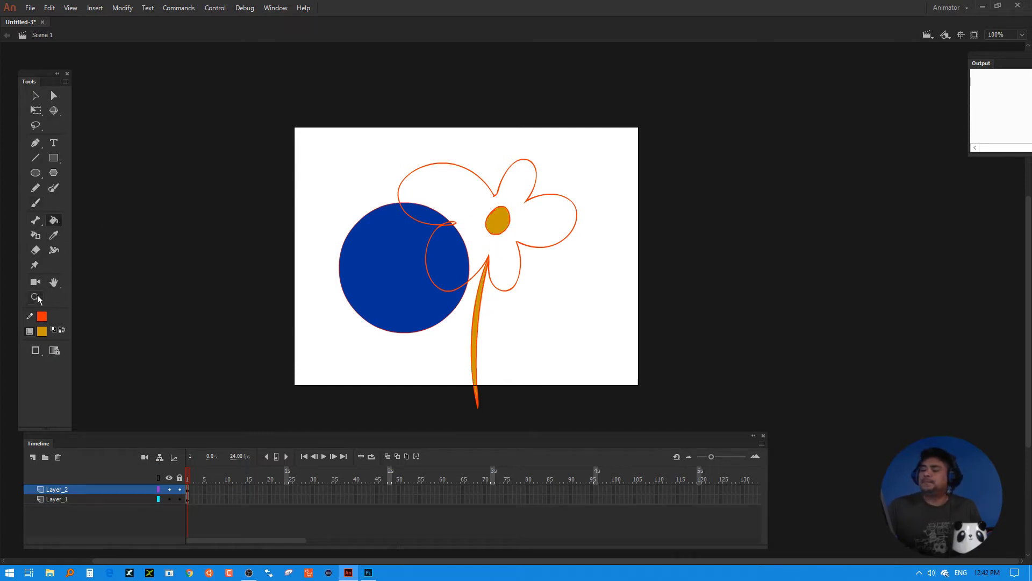
# - Fill the flower's petals with red using the Paint Bucket
pyautogui.click(43, 331)
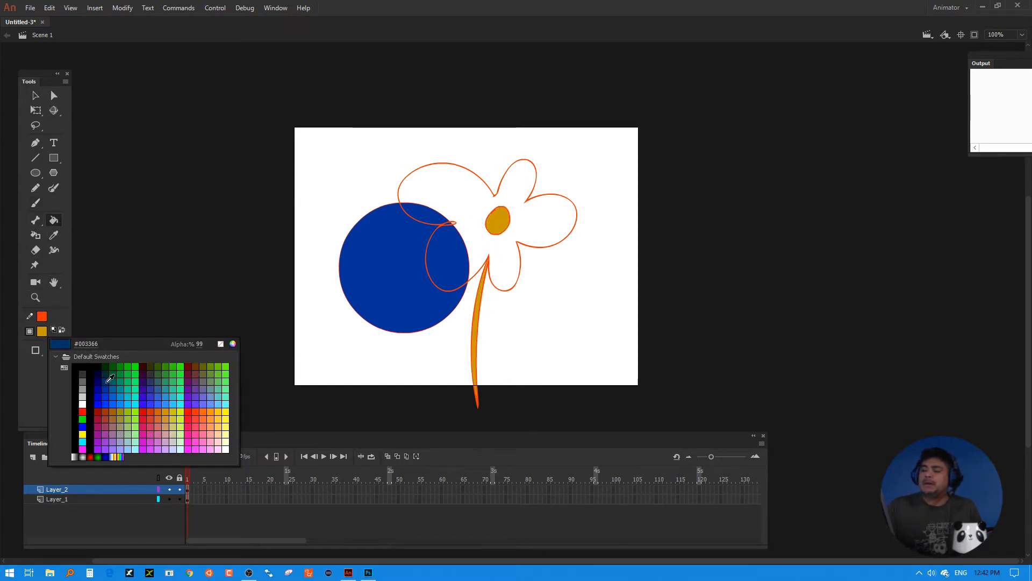
pyautogui.click(146, 411)
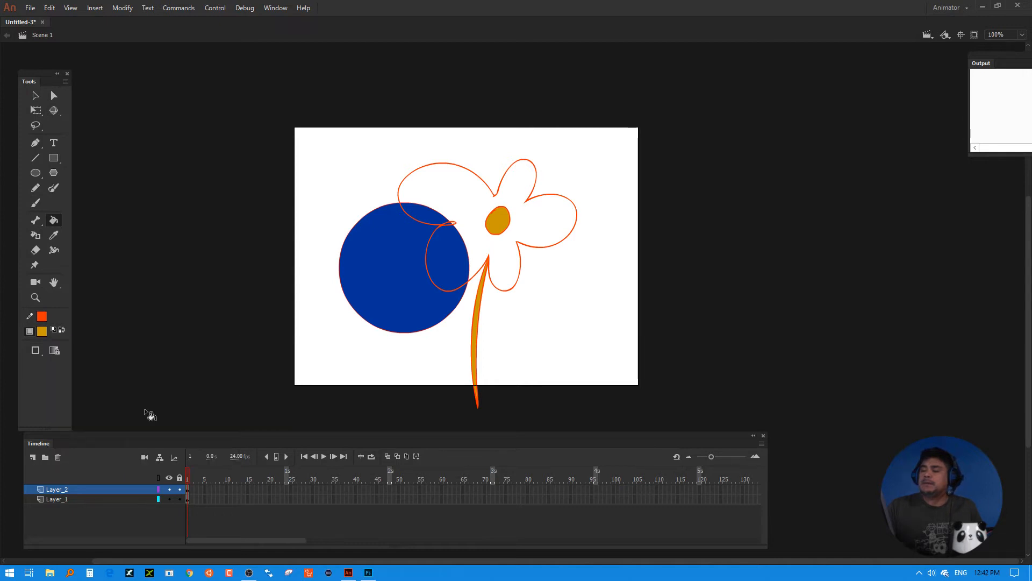
pyautogui.click(453, 224)
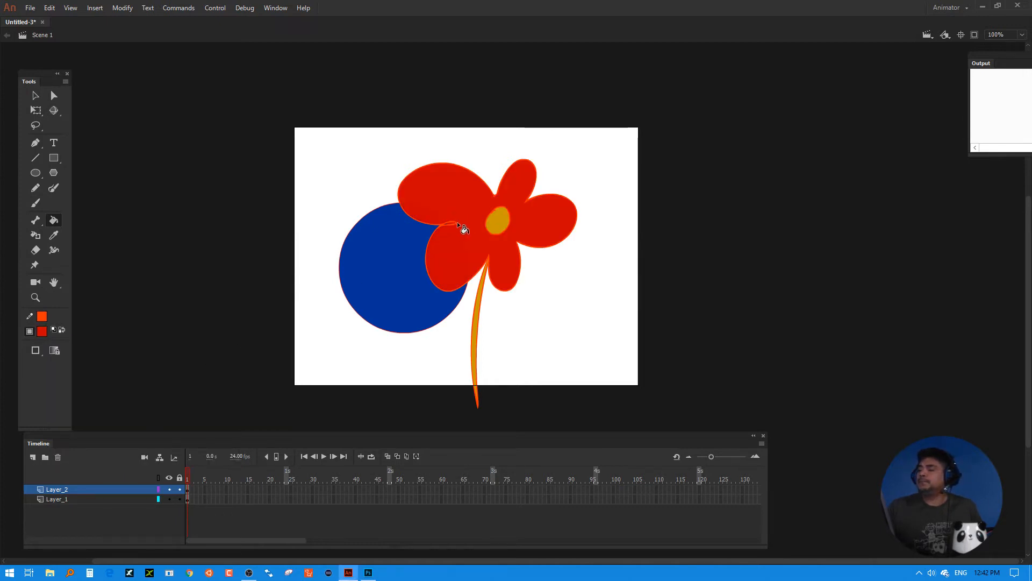
# - Select the flower artwork in frame 1 of Layer_2 and rename that layer "flower"
pyautogui.click(36, 97)
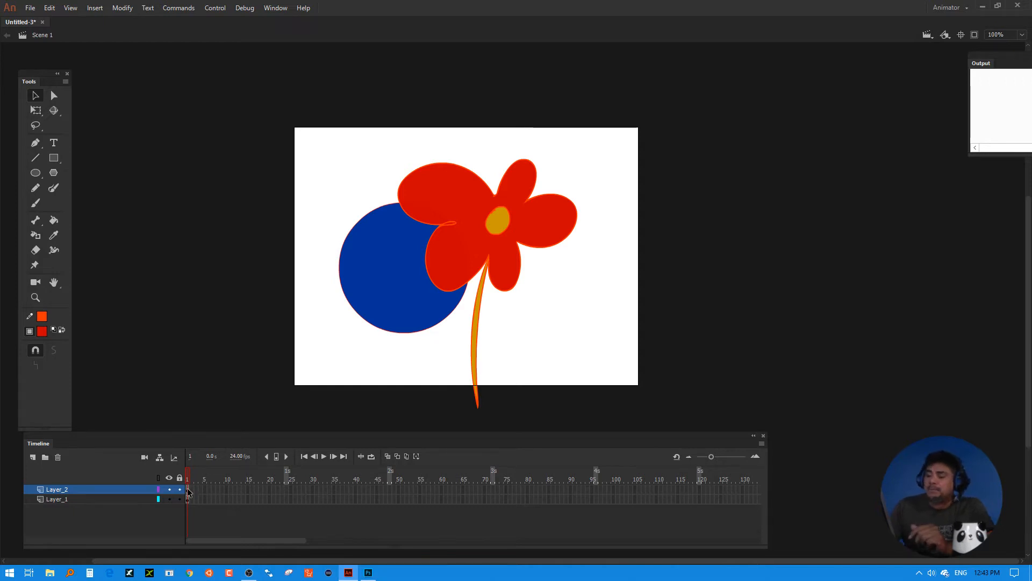
pyautogui.click(37, 97)
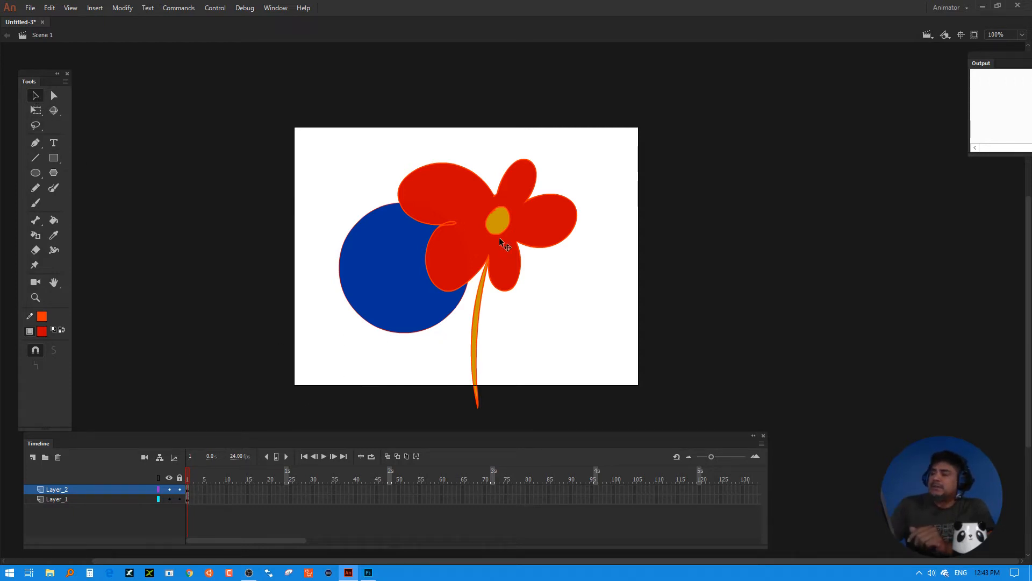
pyautogui.click(188, 490)
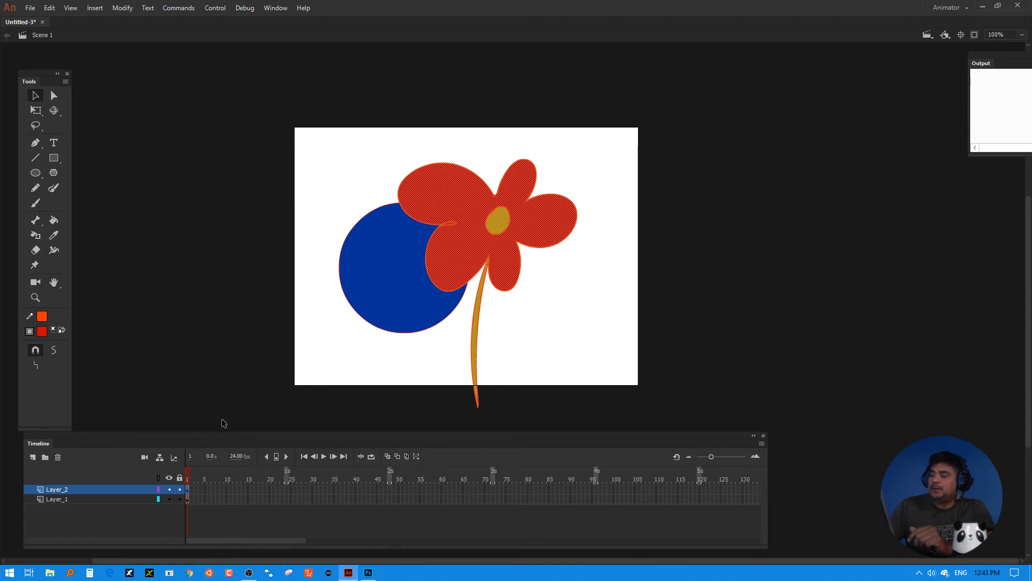
pyautogui.doubleClick(56, 489)
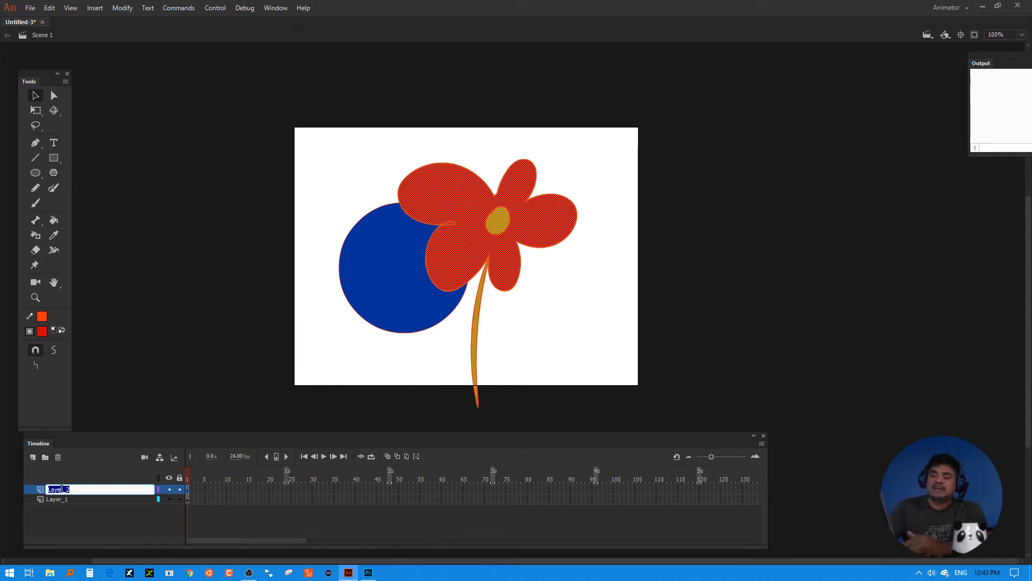
pyautogui.write('flowe')
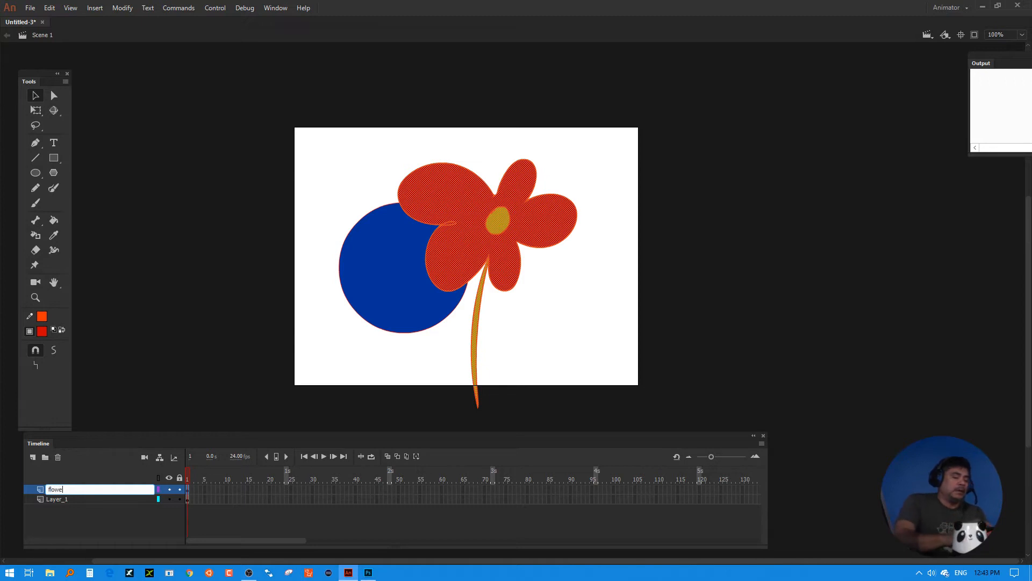
pyautogui.write('r')
pyautogui.press('Return')
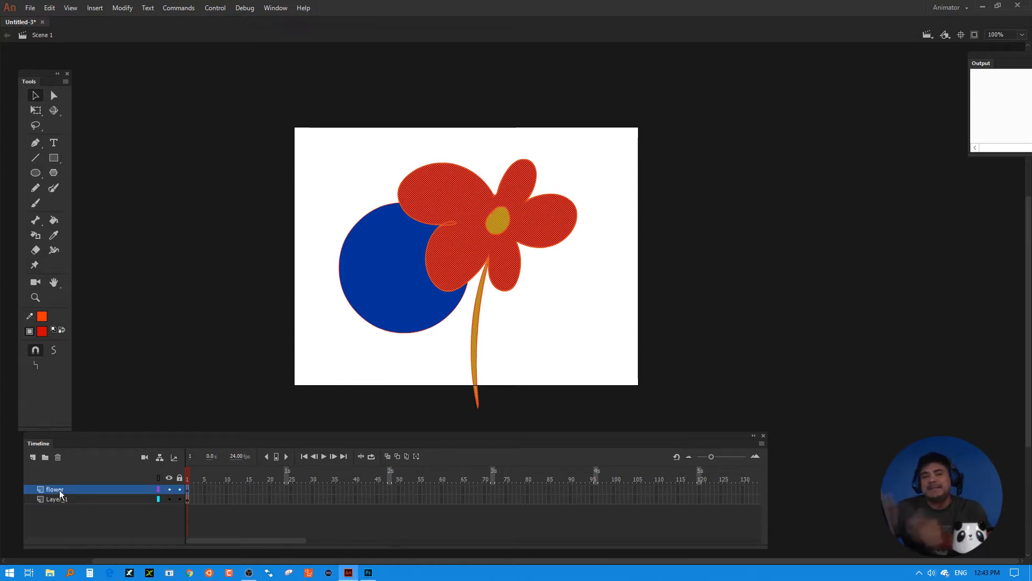
# - Move Layer_1 above the flower layer and rename it "circle"
pyautogui.click(101, 500)
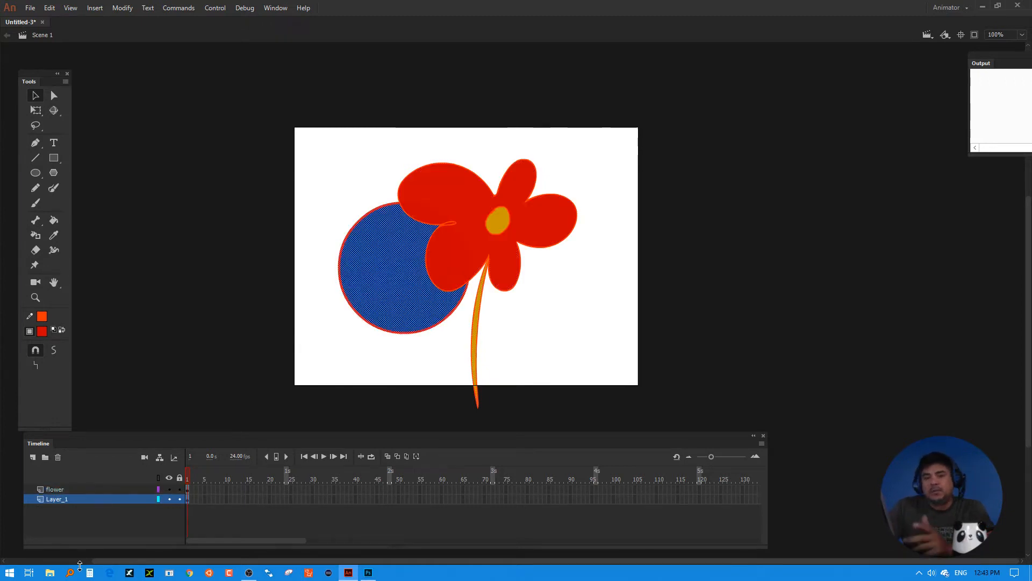
pyautogui.moveTo(107, 500); pyautogui.dragTo(106, 486)
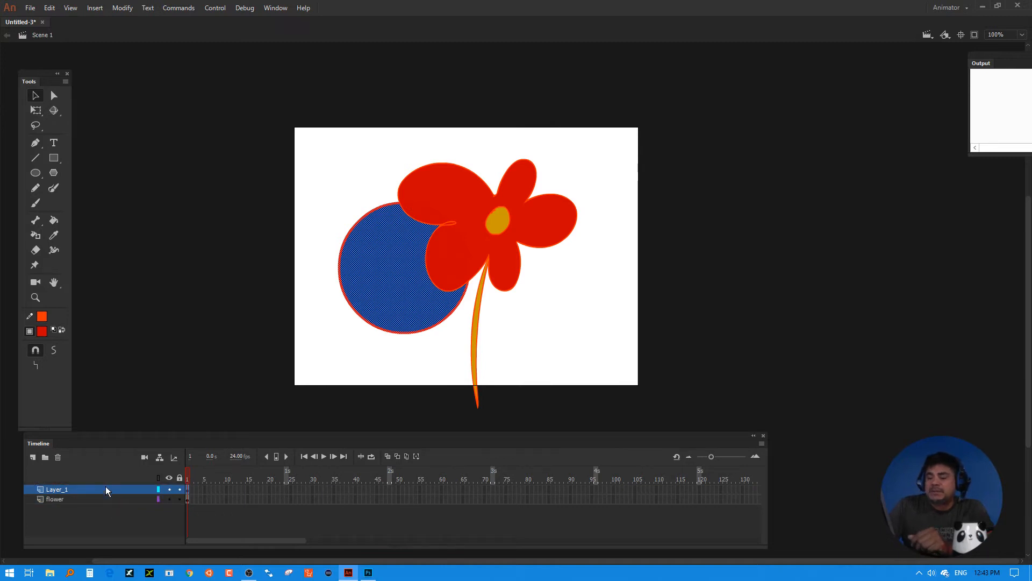
pyautogui.doubleClick(59, 489)
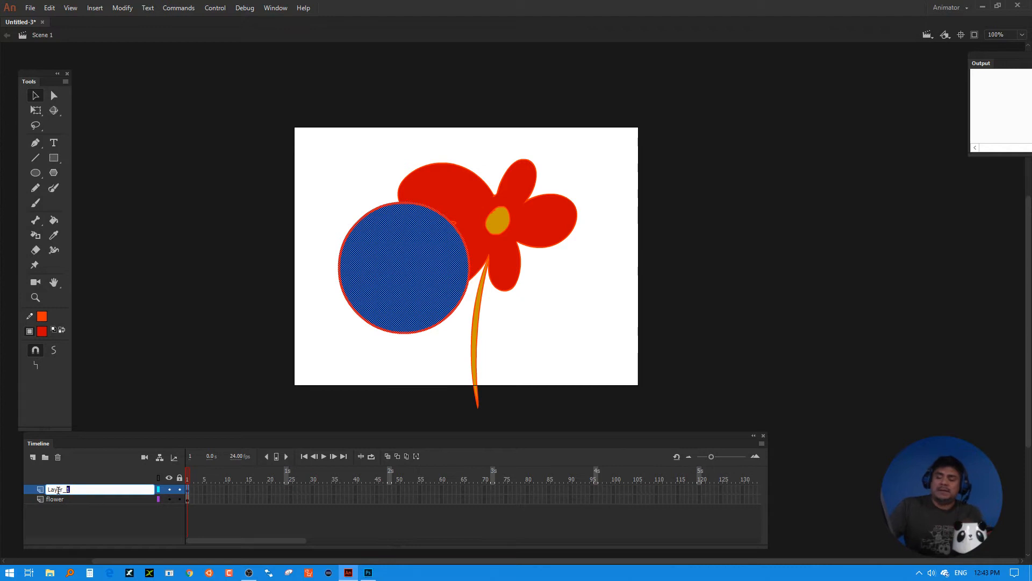
pyautogui.write('circ')
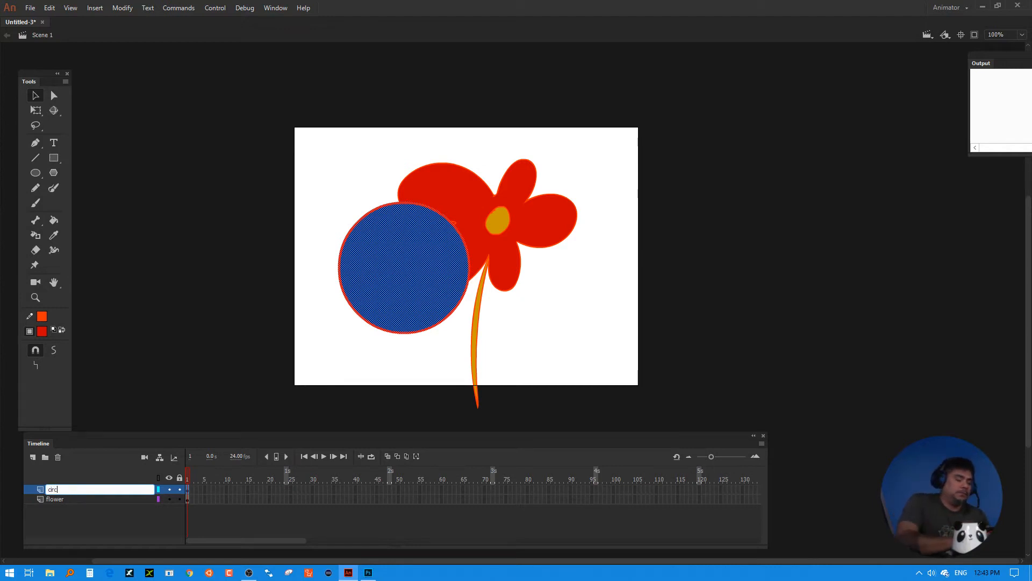
pyautogui.write('le')
pyautogui.press('Return')
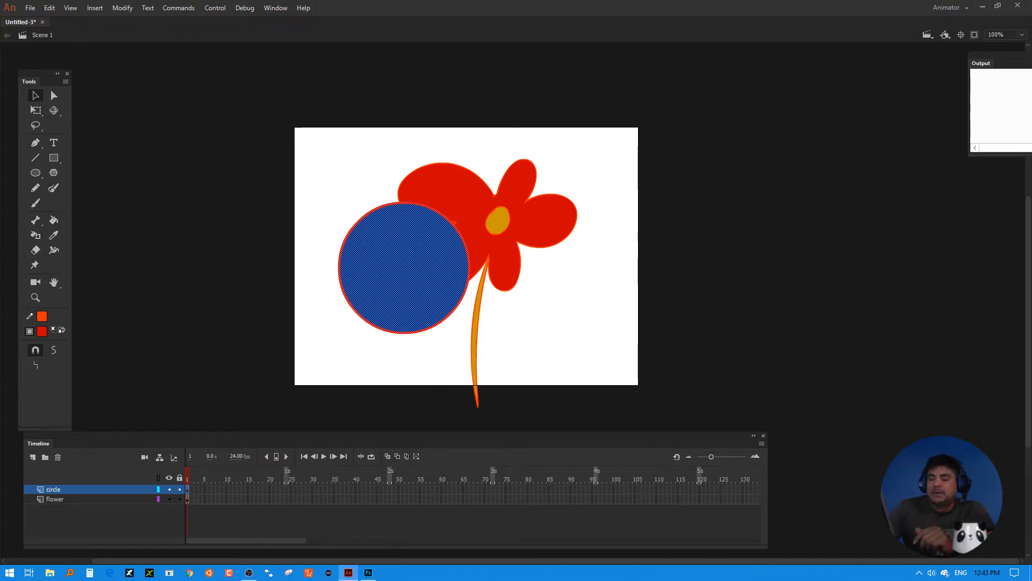
# - Convert the circle layer into a mask for the flower layer and unlock both layers for editing
pyautogui.rightClick(85, 488)
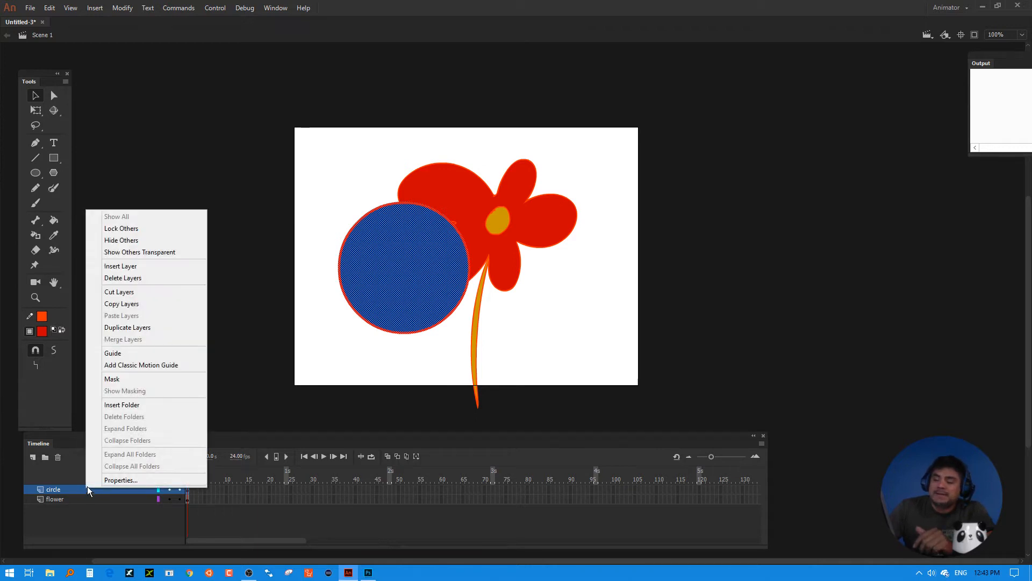
pyautogui.click(123, 378)
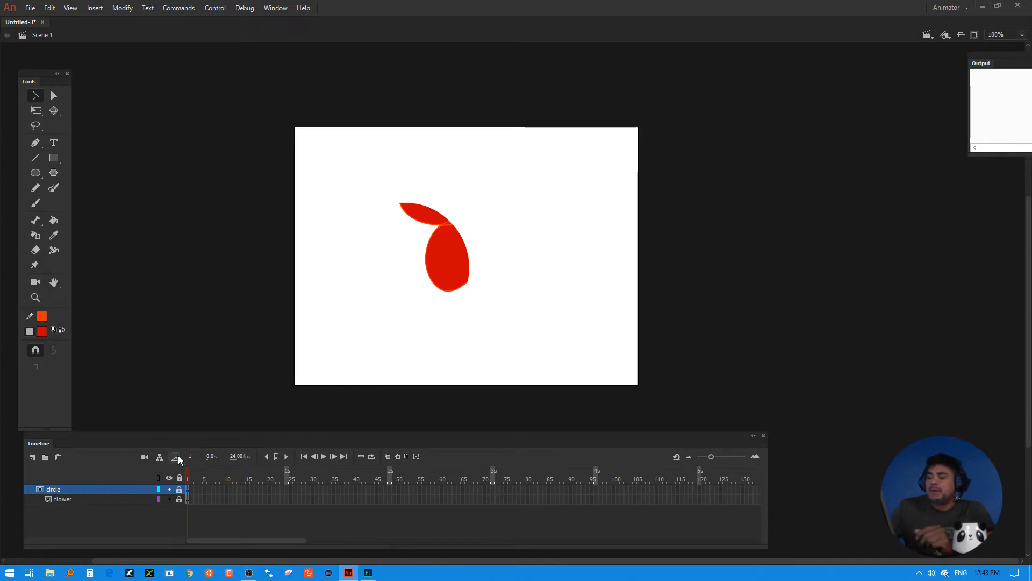
pyautogui.click(178, 489)
pyautogui.click(179, 499)
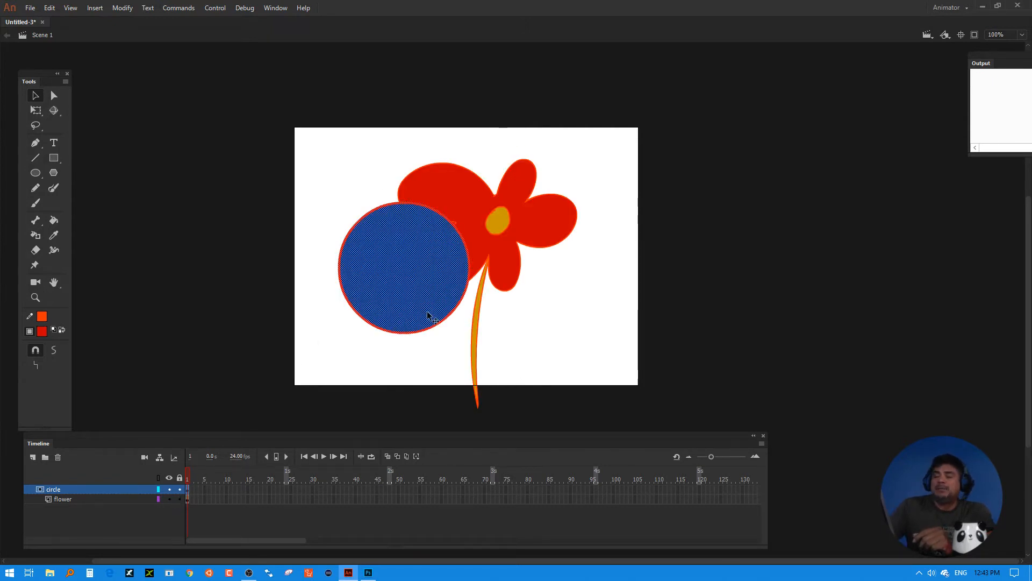
# - Move the blue circle over the flower's centre and lock the circle and flower layers to preview the mask
pyautogui.click(491, 332)
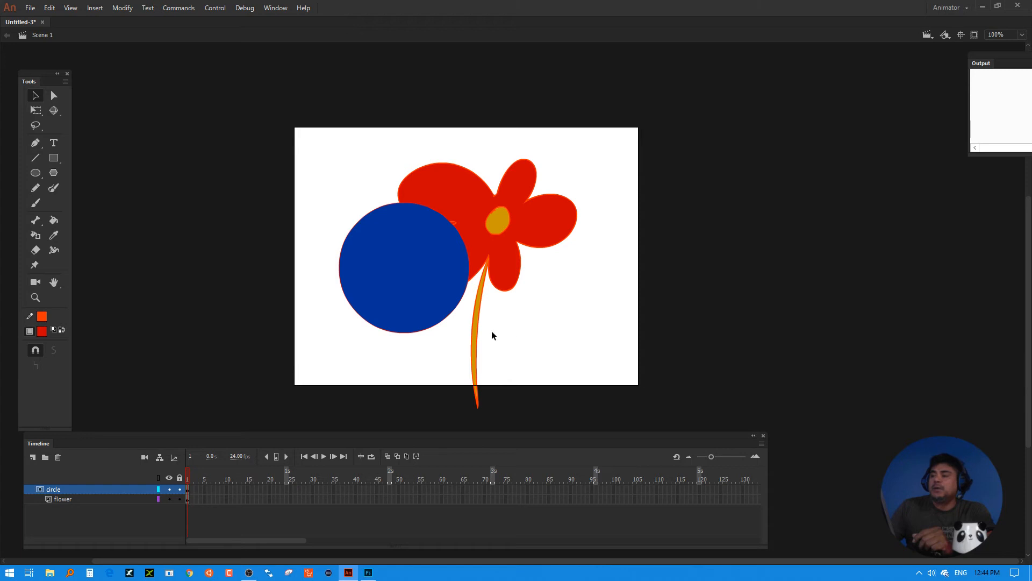
pyautogui.click(408, 268)
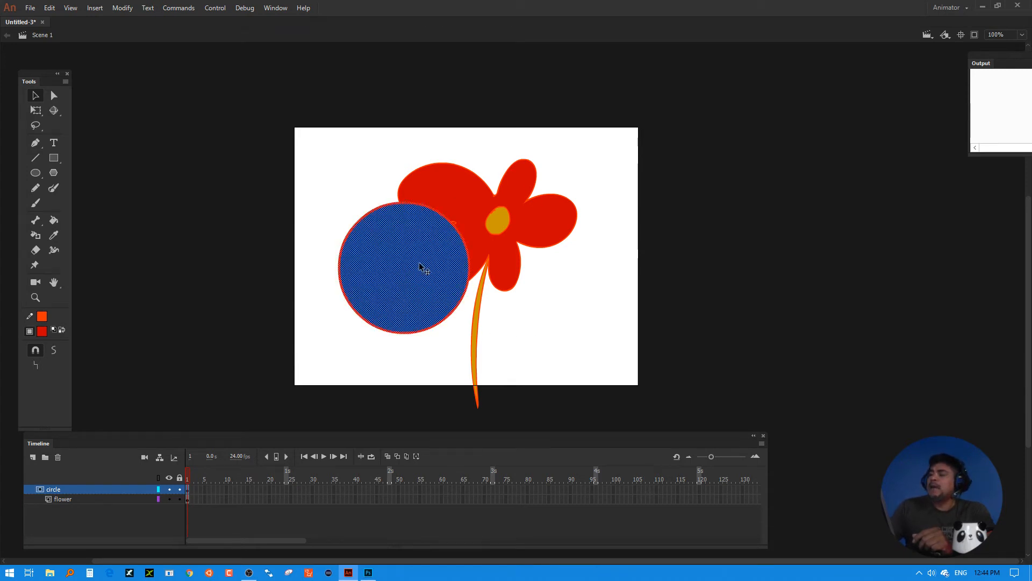
pyautogui.moveTo(418, 262); pyautogui.dragTo(491, 222)
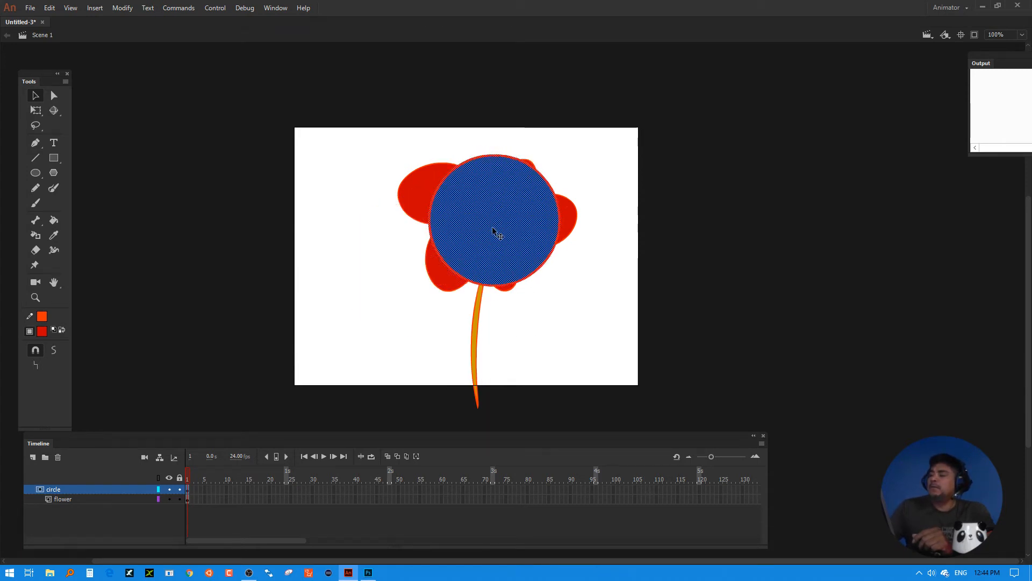
pyautogui.click(179, 489)
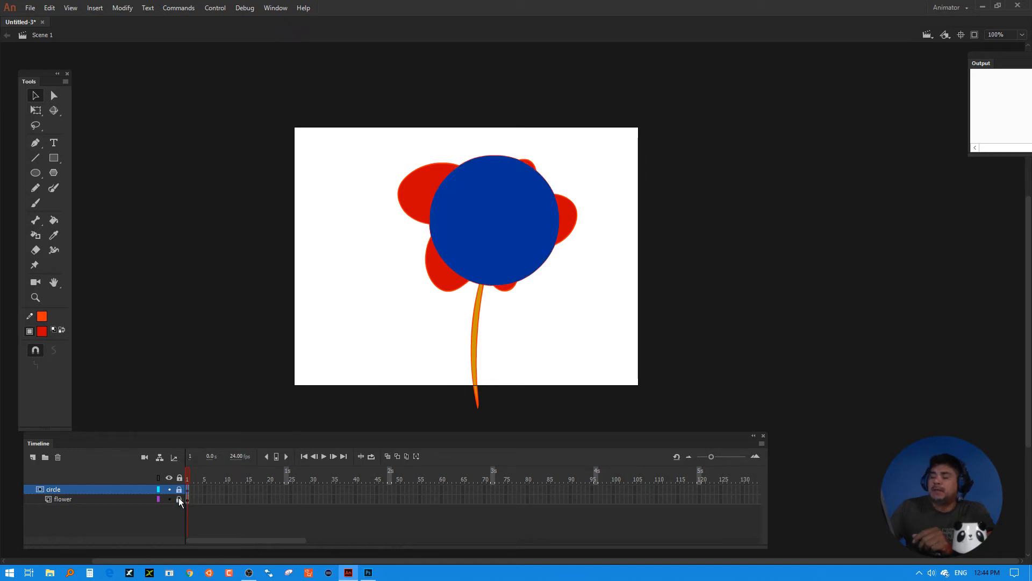
pyautogui.click(179, 498)
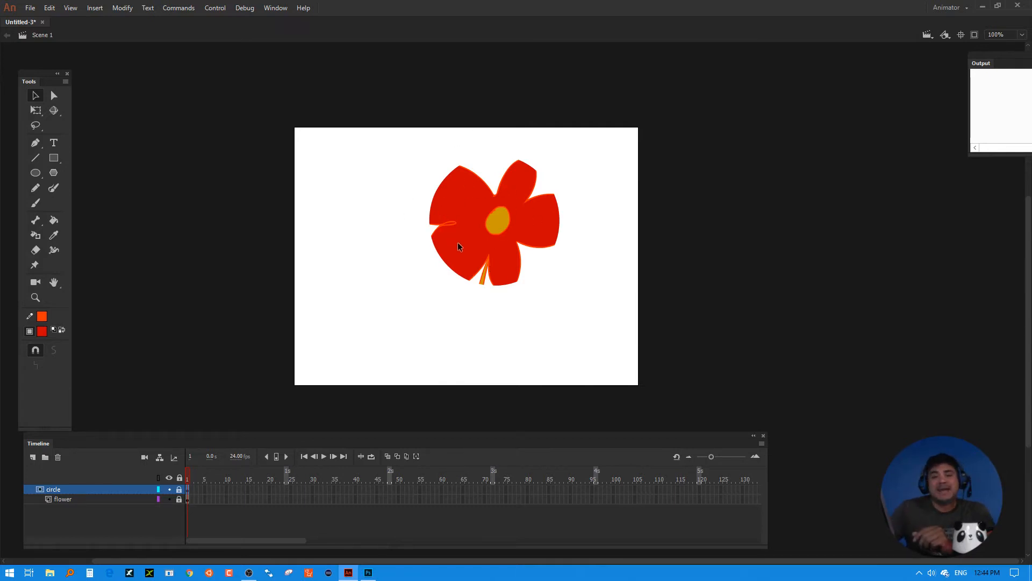
# - Unlock the mask and flower layers and cut all the circle and flower artwork from the stage
pyautogui.click(179, 490)
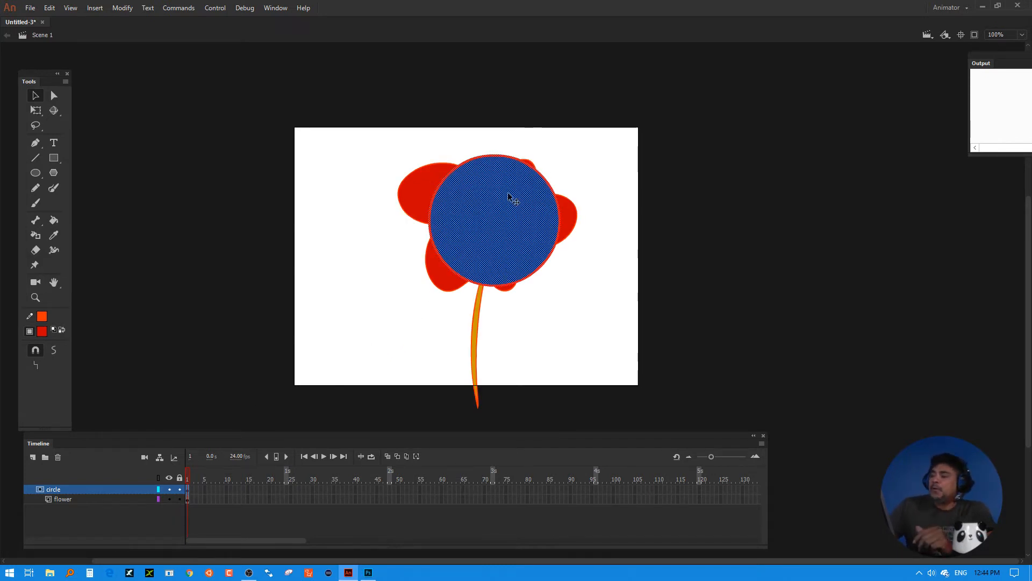
pyautogui.moveTo(598, 125); pyautogui.dragTo(324, 443)
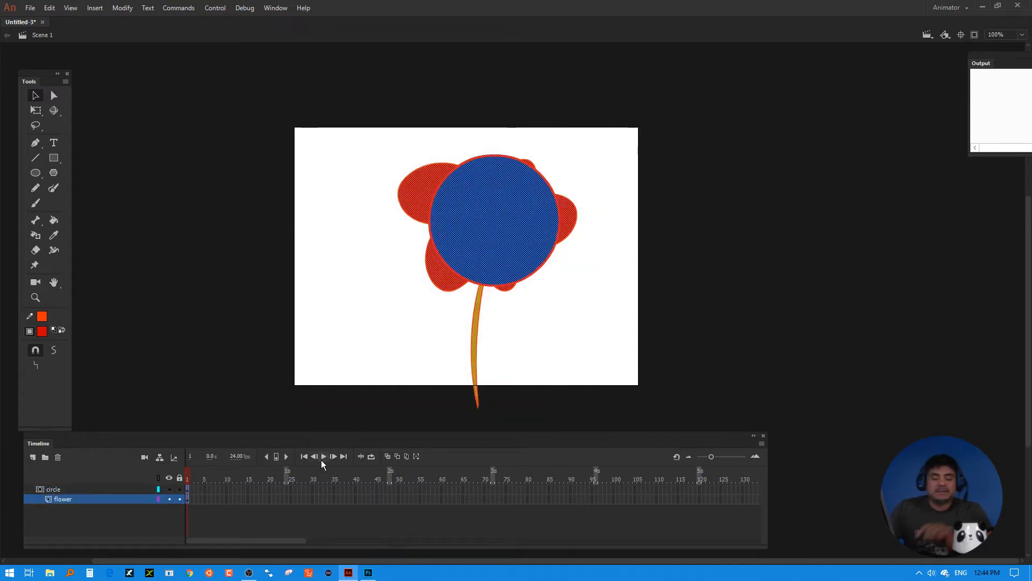
pyautogui.hotkey('ctrl', 'x')
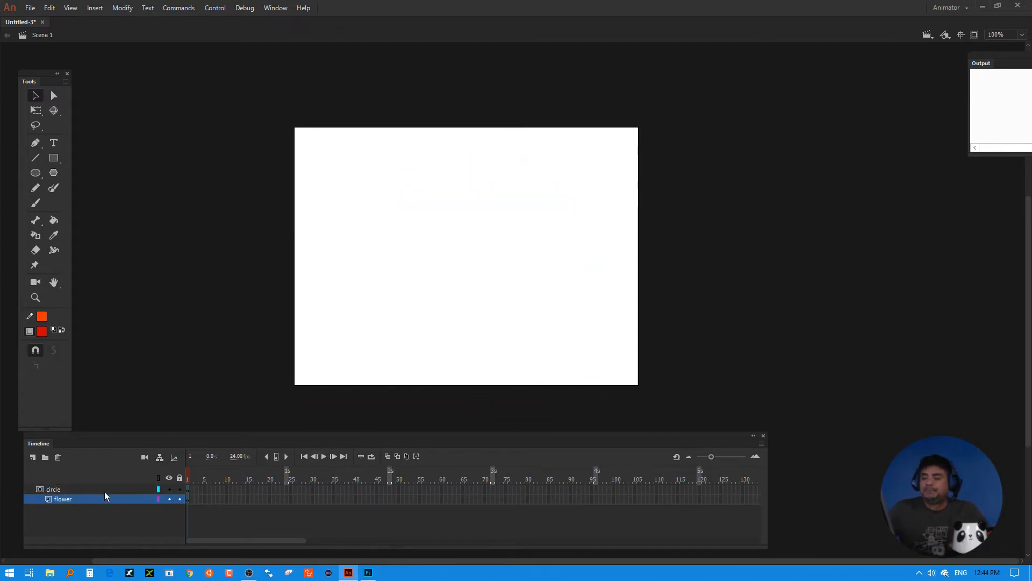
# - Replace the circle mask and flower layers with a single new empty layer
pyautogui.click(33, 457)
pyautogui.click(33, 457)
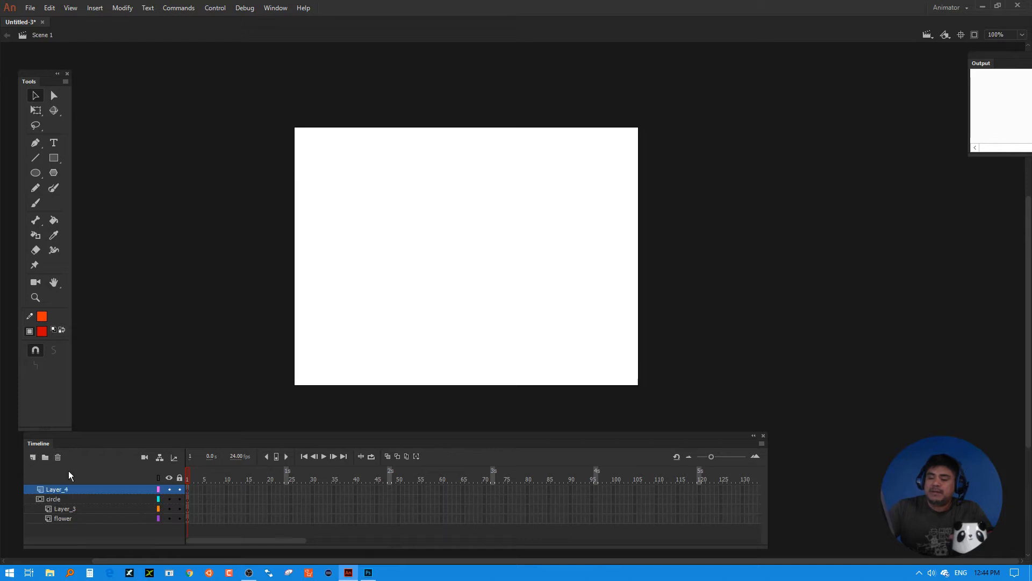
pyautogui.click(71, 500)
pyautogui.click(57, 457)
pyautogui.click(57, 457)
pyautogui.click(58, 457)
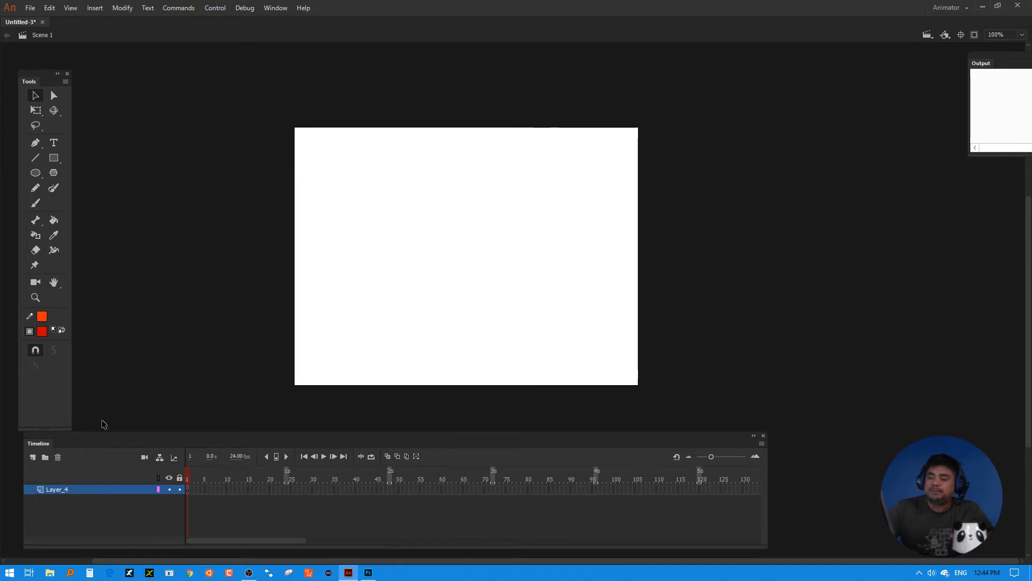
# - Draw a red iris circle with a smaller orange pupil circle inside it using the Oval tool
pyautogui.click(37, 173)
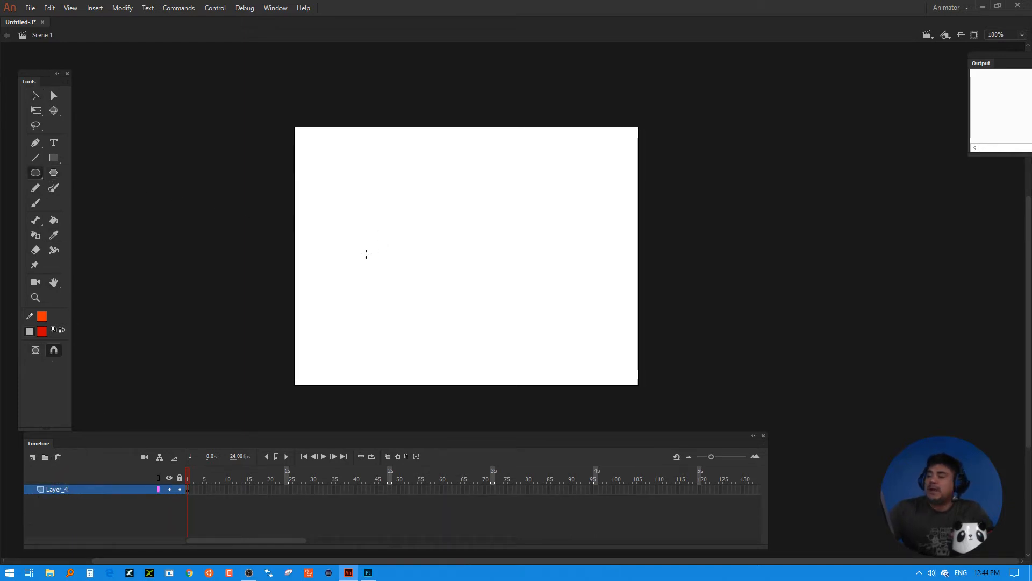
pyautogui.moveTo(348, 251); pyautogui.dragTo(394, 295)
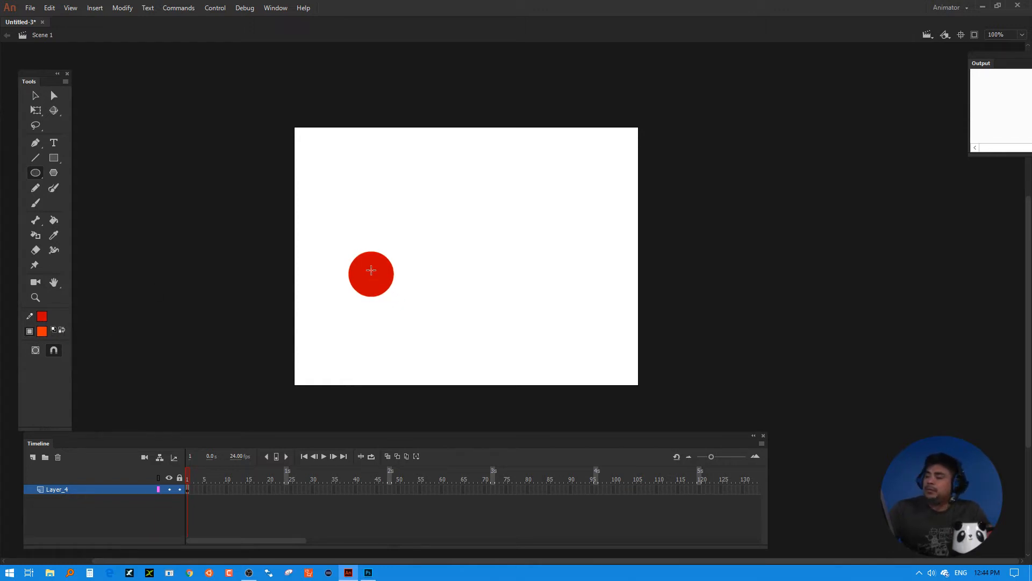
pyautogui.moveTo(368, 269); pyautogui.dragTo(381, 285)
# - Select the iris and pupil together and convert them to a symbol with the default settings
pyautogui.press('v')
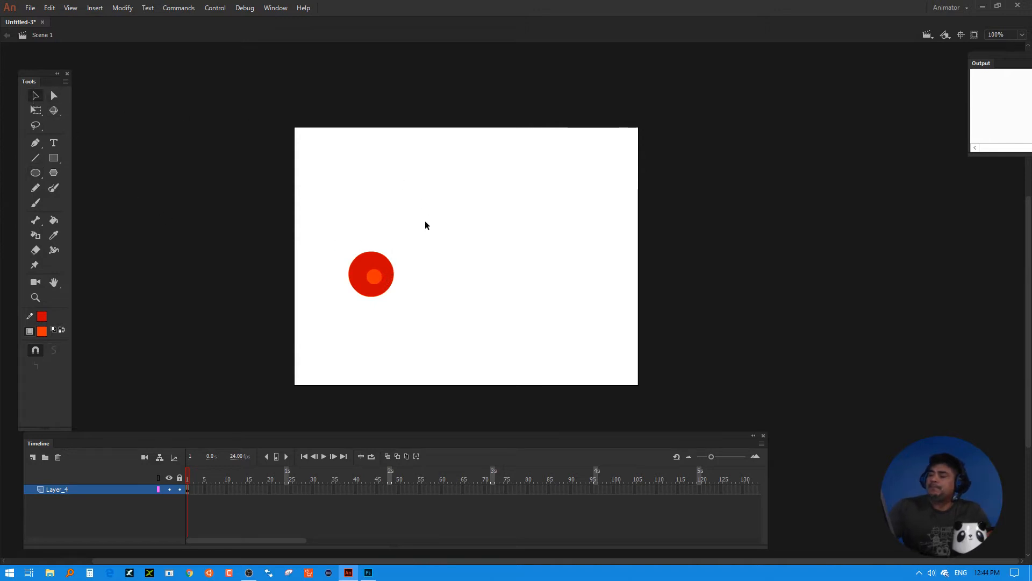
pyautogui.moveTo(425, 223); pyautogui.dragTo(304, 339)
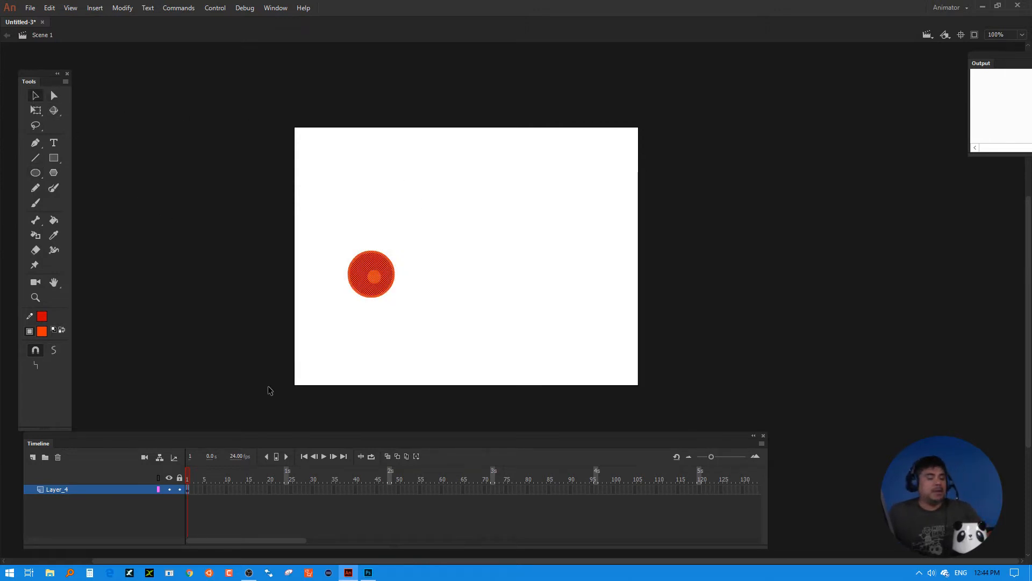
pyautogui.press('F8')
pyautogui.press('Return')
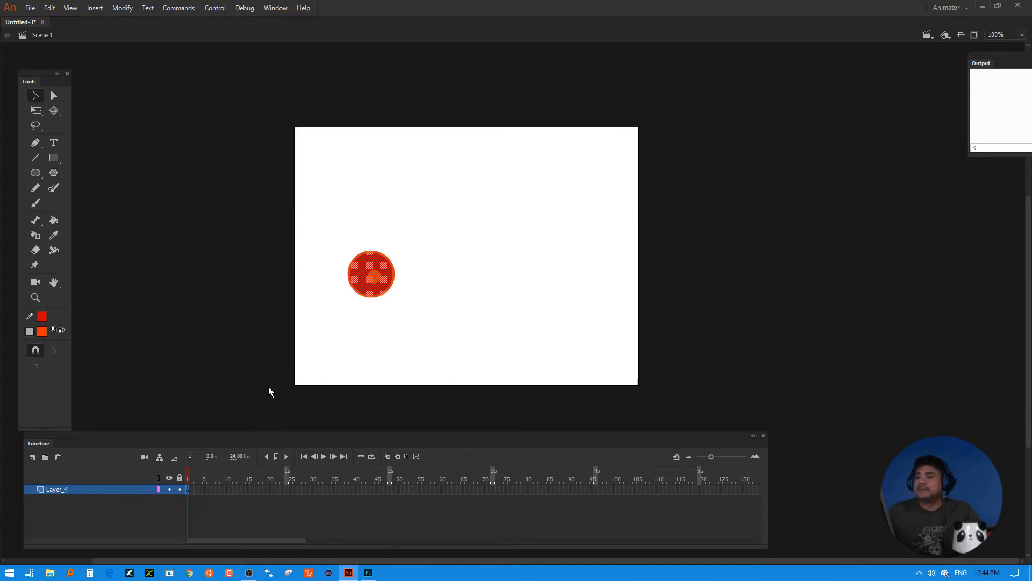
# - Paint a slanted eye outline in black with the Brush beside the iris, adding an outer contour for the thick lash line
pyautogui.click(36, 203)
pyautogui.click(42, 331)
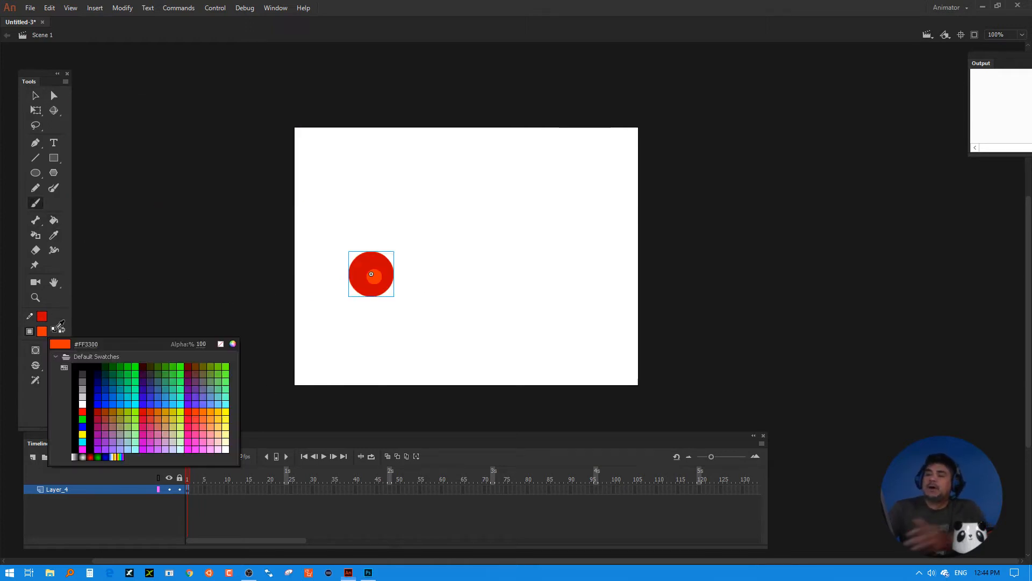
pyautogui.click(81, 364)
pyautogui.moveTo(411, 265)
pyautogui.mouseDown()
pyautogui.moveTo(429, 240)
pyautogui.moveTo(546, 203)
pyautogui.moveTo(514, 242)
pyautogui.moveTo(467, 269)
pyautogui.moveTo(412, 269)
pyautogui.mouseUp()
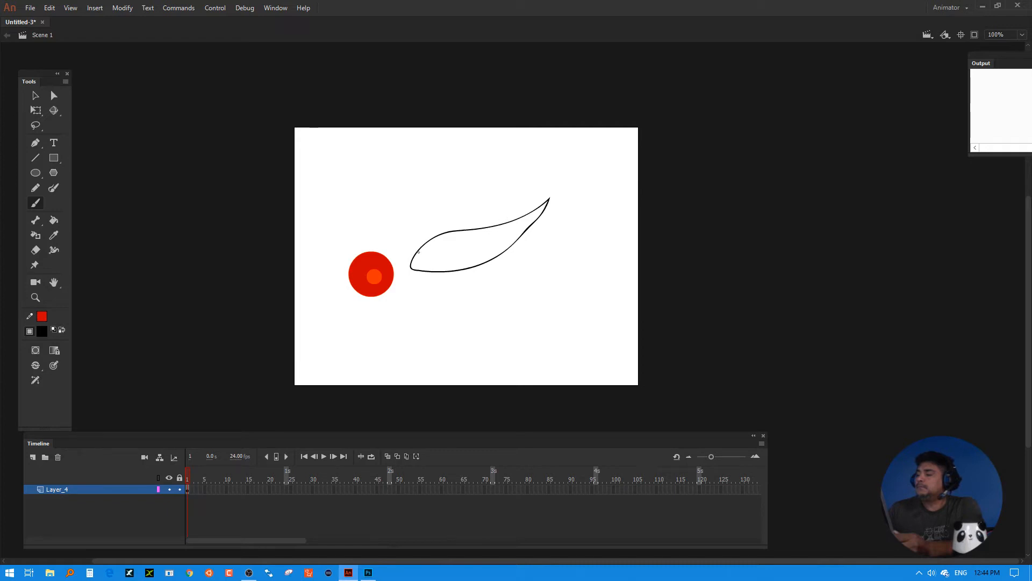
pyautogui.moveTo(420, 247)
pyautogui.mouseDown()
pyautogui.moveTo(454, 224)
pyautogui.moveTo(529, 203)
pyautogui.moveTo(558, 181)
pyautogui.moveTo(517, 248)
pyautogui.mouseUp()
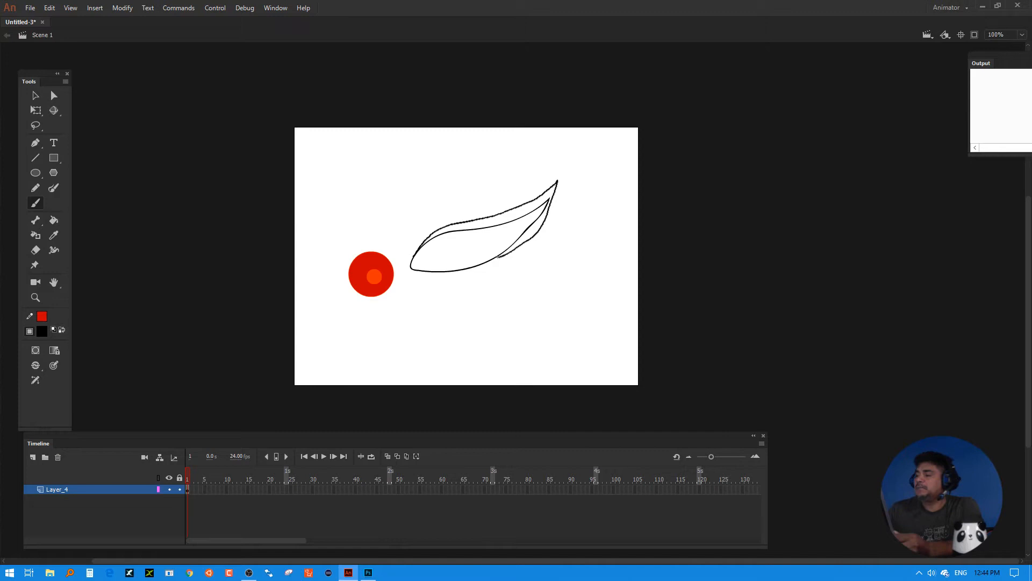
# - Fill the gaps between the eye's contours with black and the eye's interior with white using the Paint Bucket
pyautogui.press('k')
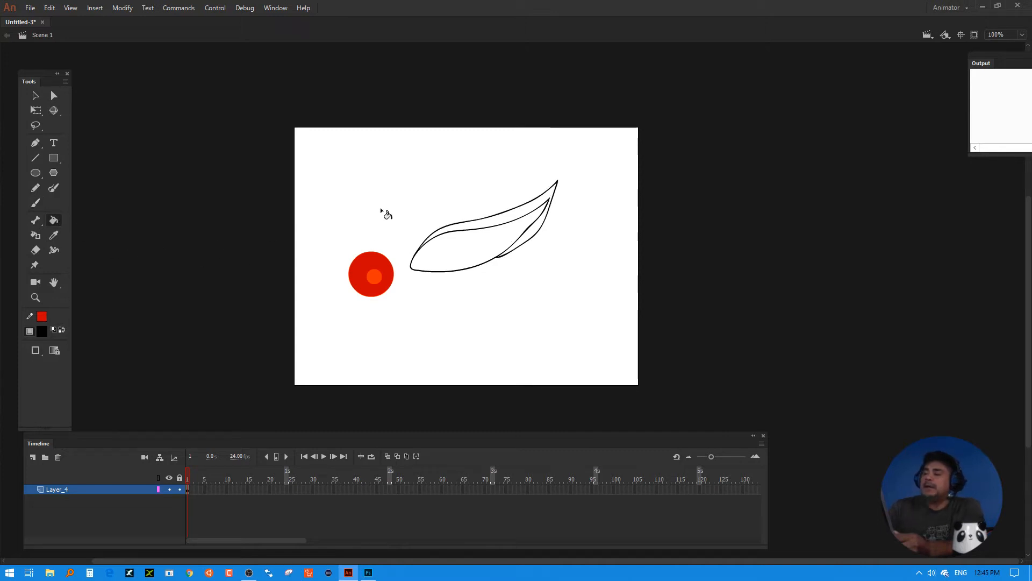
pyautogui.click(496, 219)
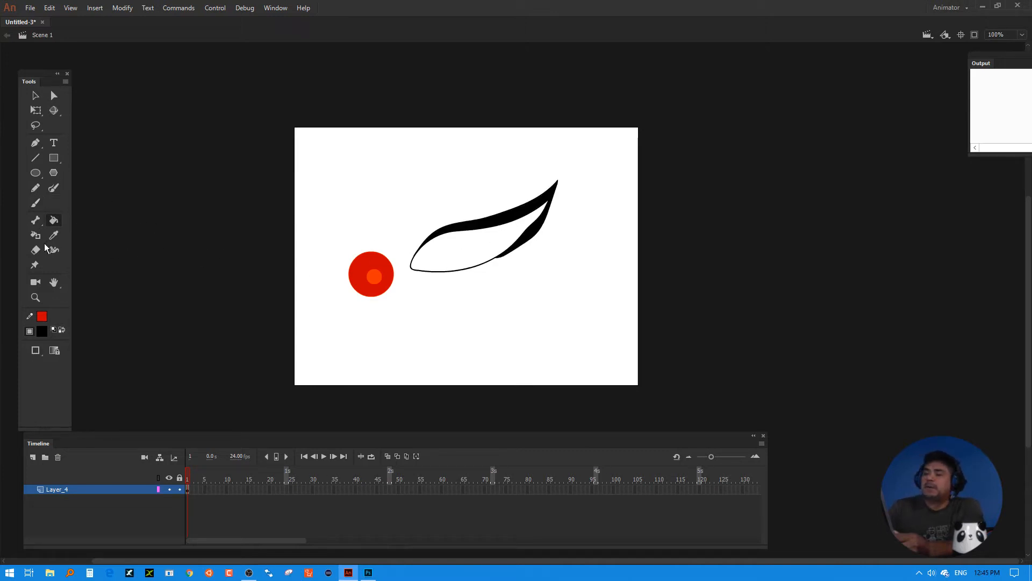
pyautogui.click(47, 329)
pyautogui.click(88, 399)
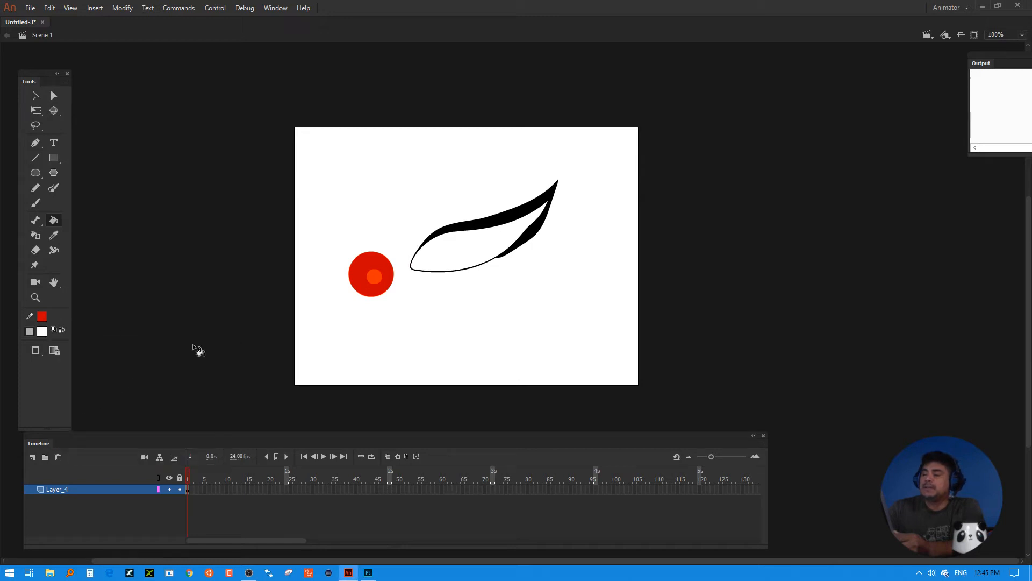
# - Select the whole eye drawing, smooth its lines, and move it slightly down
pyautogui.click(35, 96)
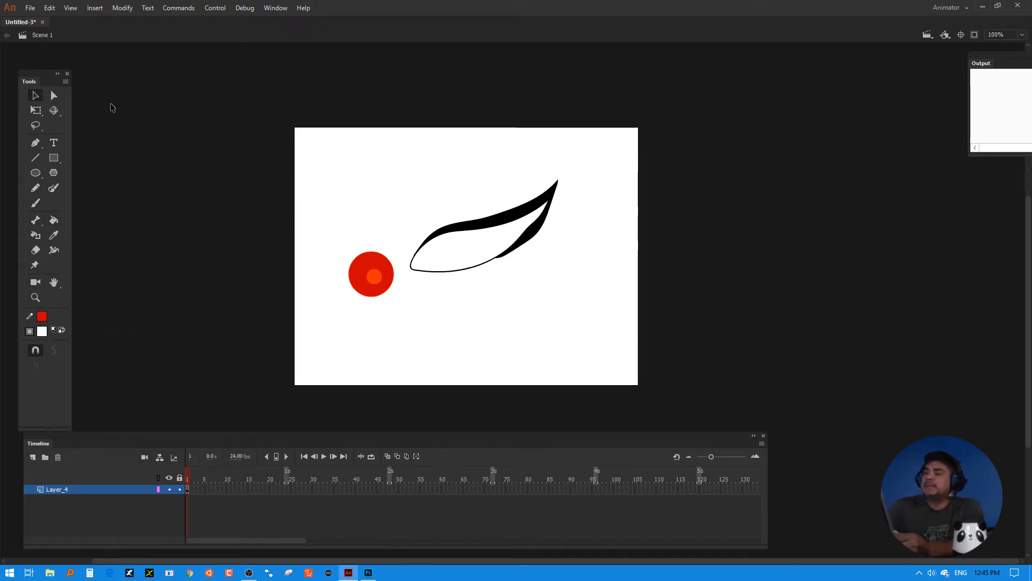
pyautogui.moveTo(585, 166); pyautogui.dragTo(406, 296)
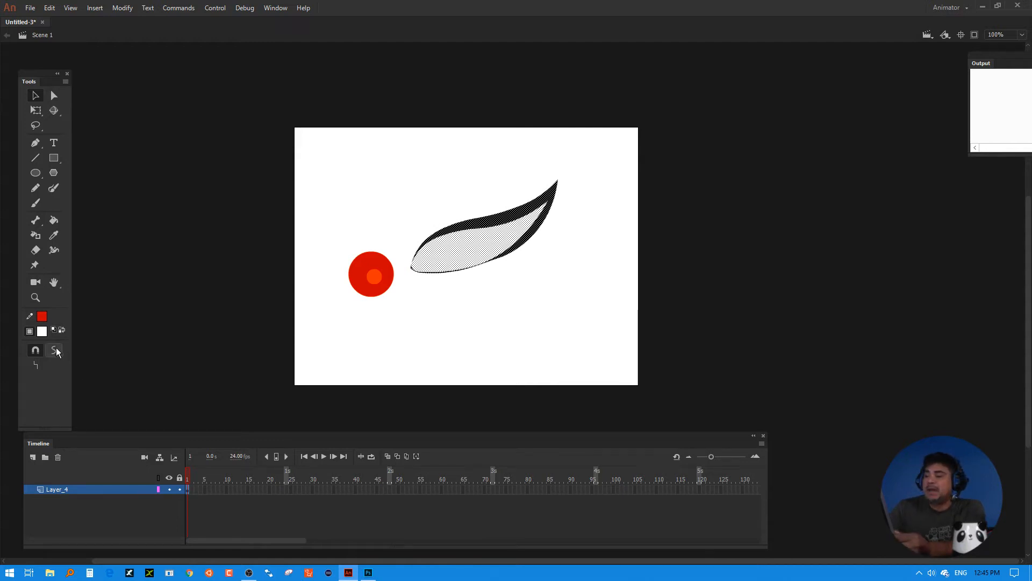
pyautogui.moveTo(478, 252); pyautogui.dragTo(478, 275)
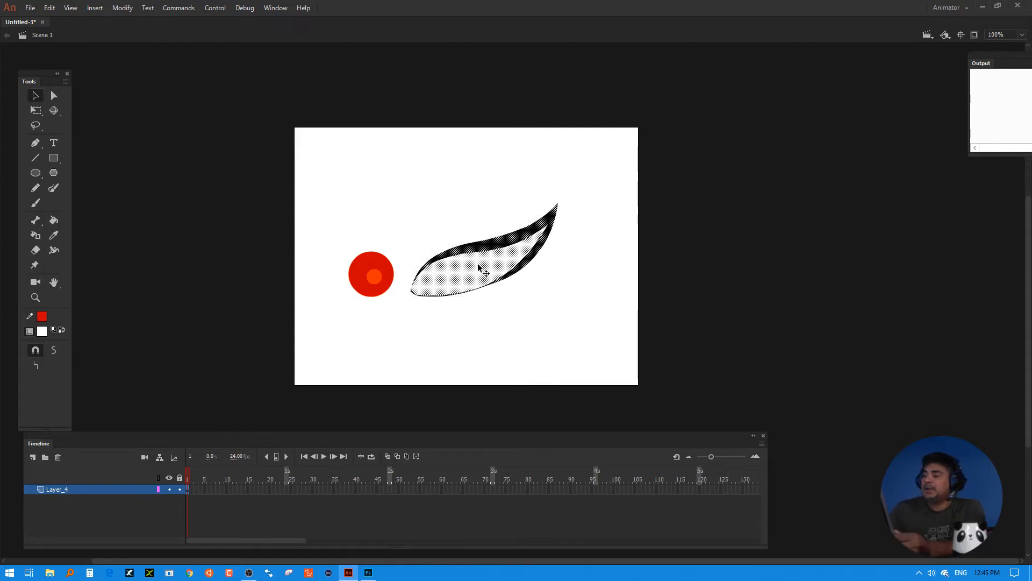
pyautogui.click(524, 297)
# - Move the iris symbol from Layer_4 onto a new layer above it and position the iris over the white of the eye
pyautogui.click(375, 273)
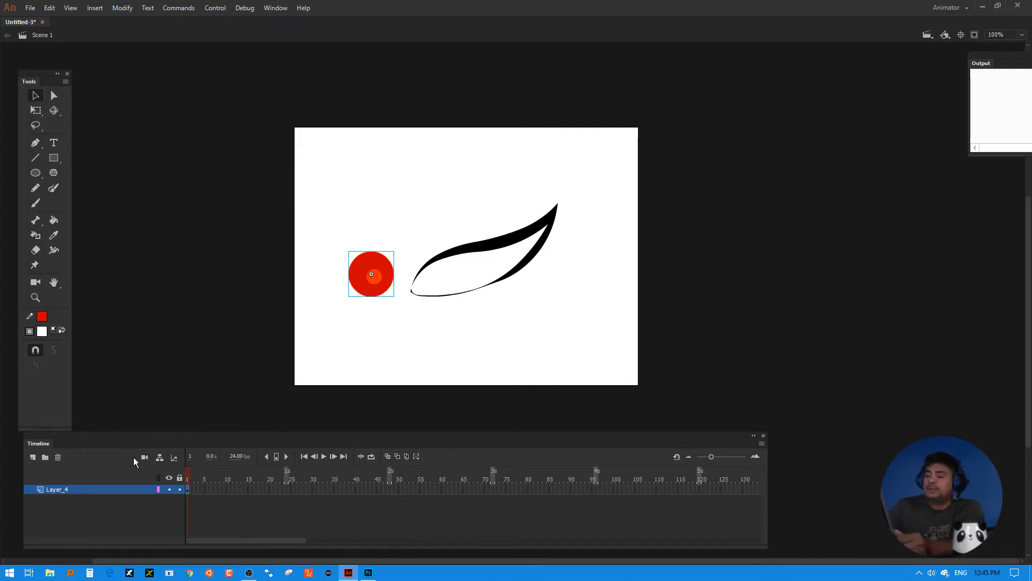
pyautogui.click(32, 457)
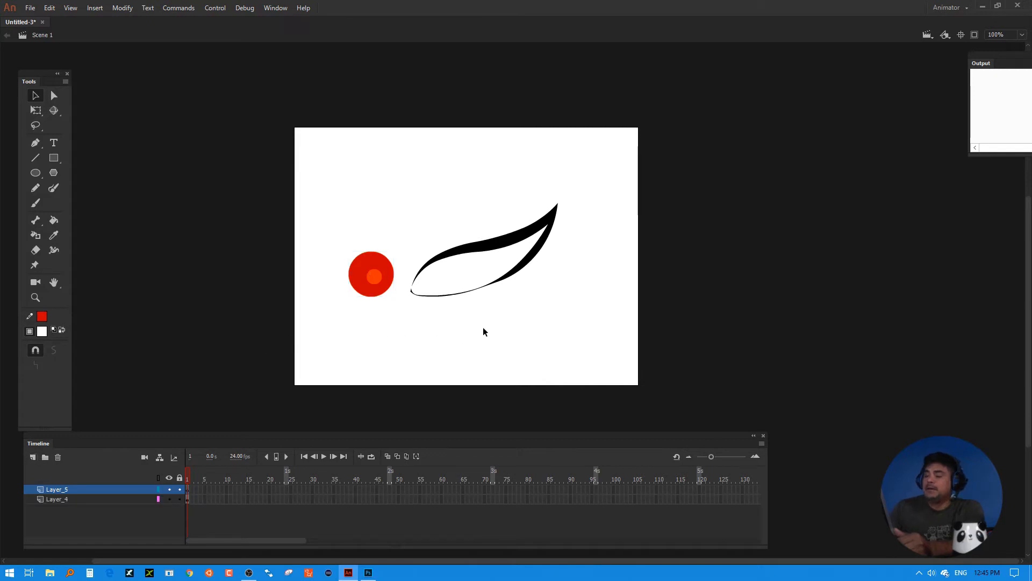
pyautogui.rightClick(505, 315)
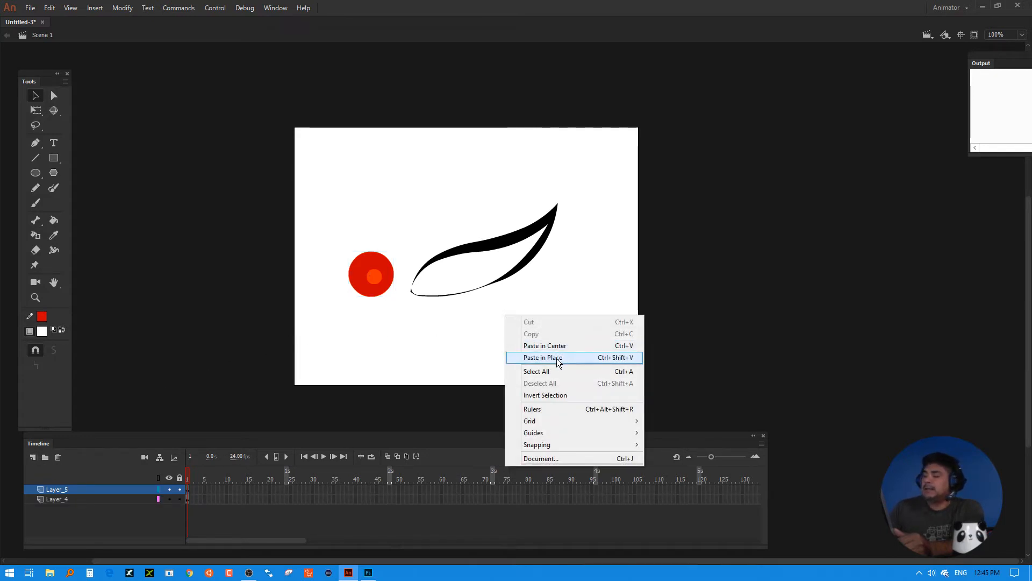
pyautogui.click(373, 285)
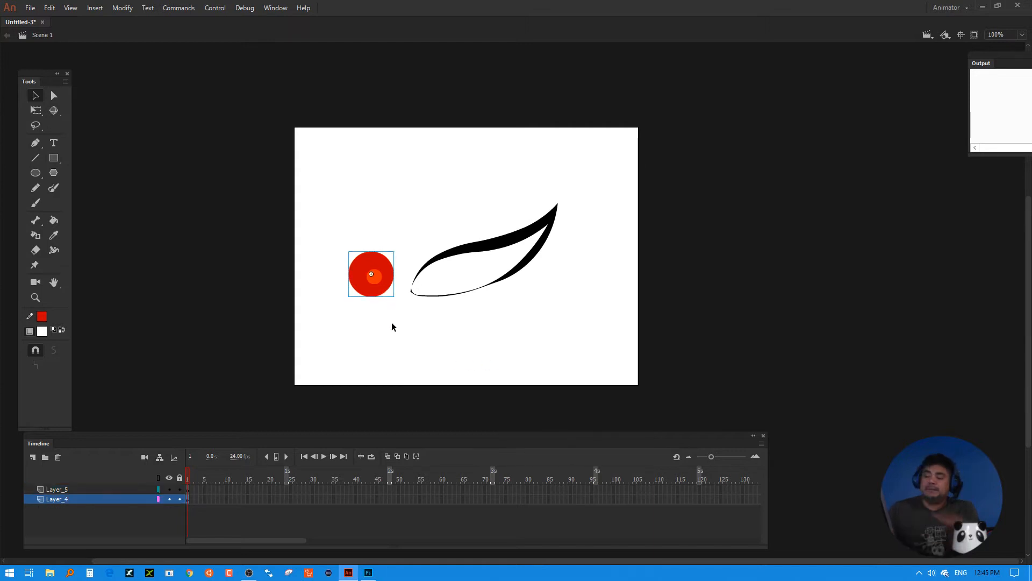
pyautogui.hotkey('ctrl', 'x')
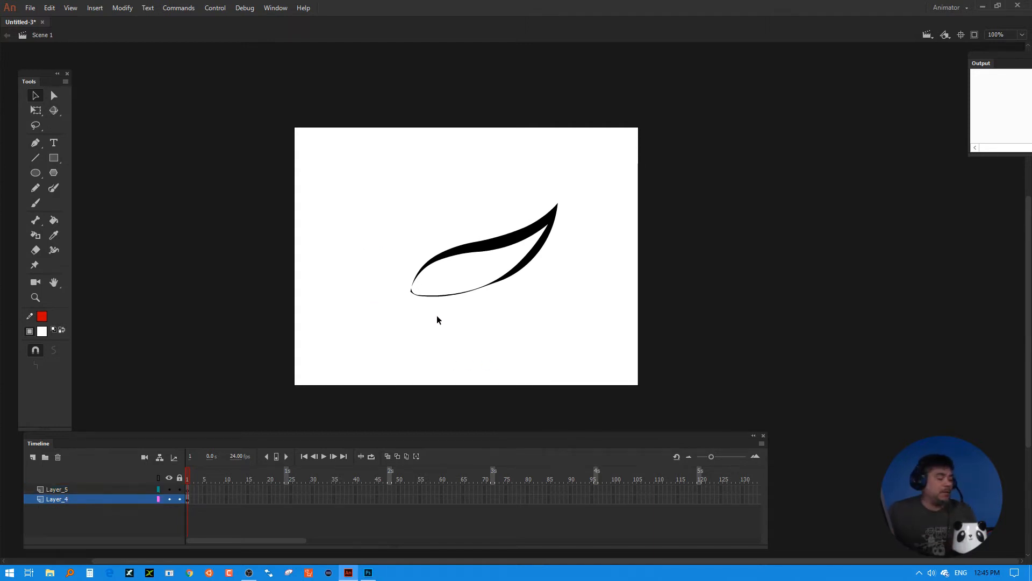
pyautogui.click(188, 489)
pyautogui.rightClick(468, 319)
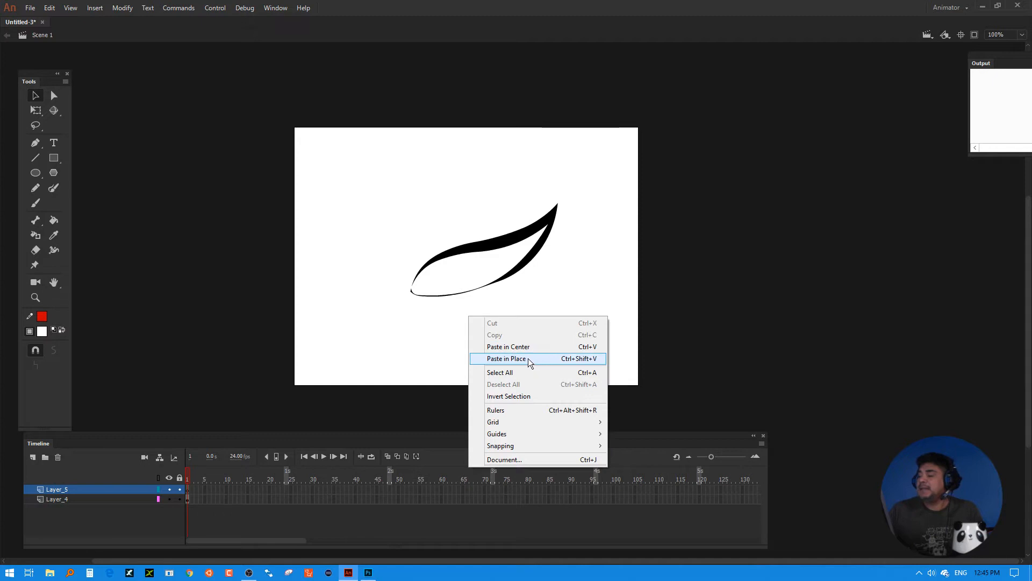
pyautogui.click(527, 358)
pyautogui.moveTo(384, 275); pyautogui.dragTo(477, 265)
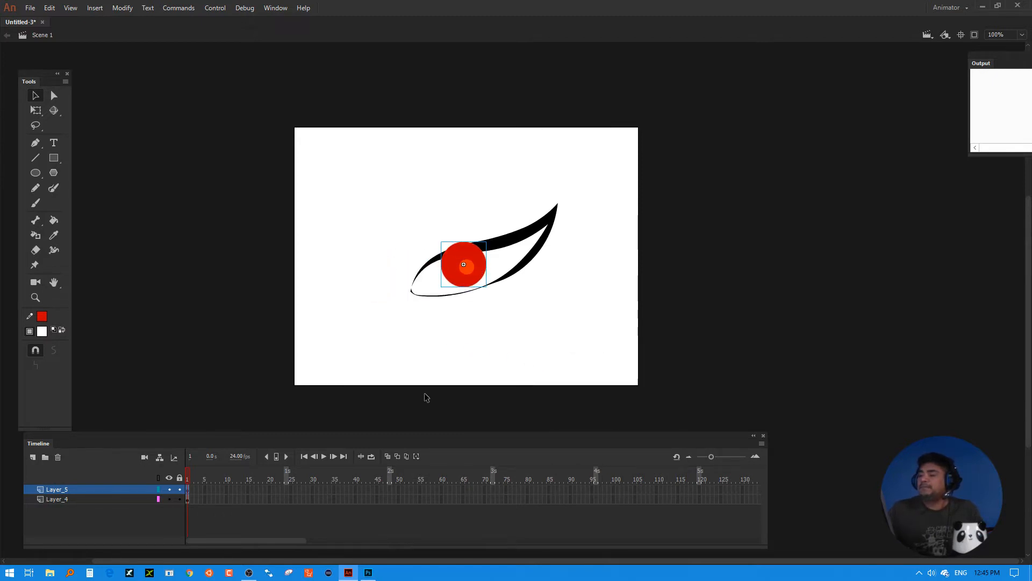
pyautogui.click(445, 367)
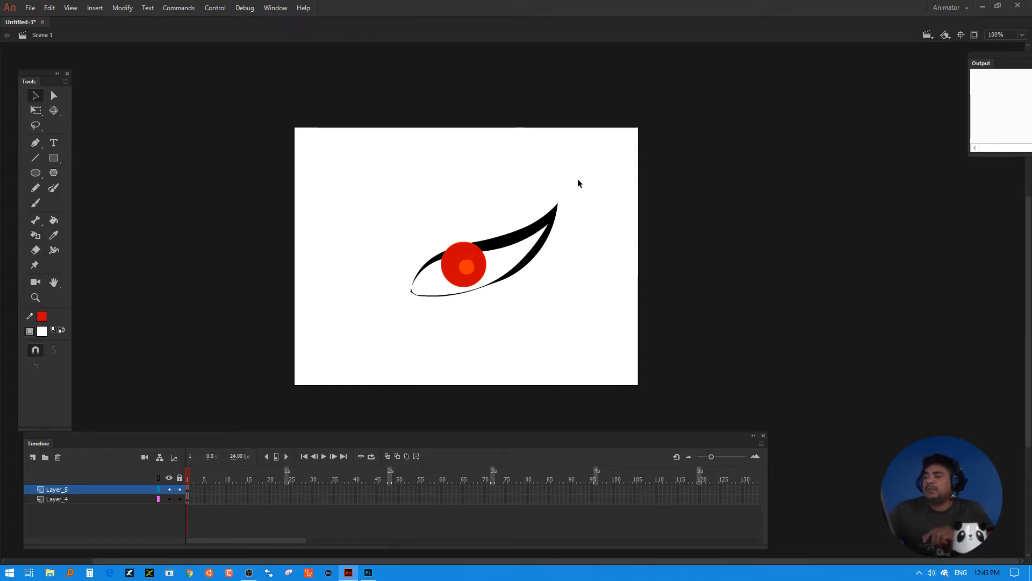
# - Copy the white shape of the eye from Layer_4 and paste it in place on a new layer above the iris
pyautogui.click(498, 261)
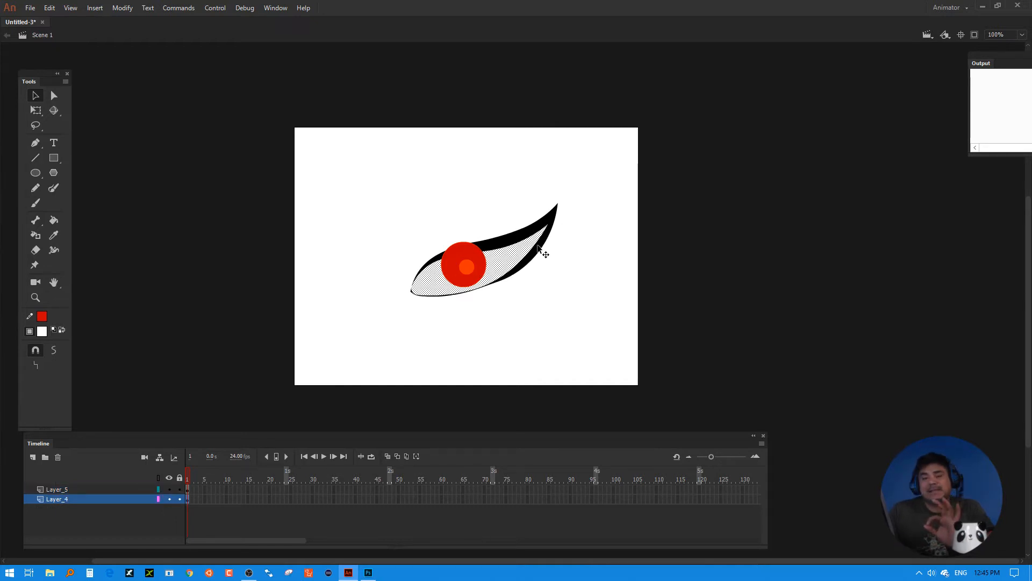
pyautogui.rightClick(502, 261)
pyautogui.click(530, 332)
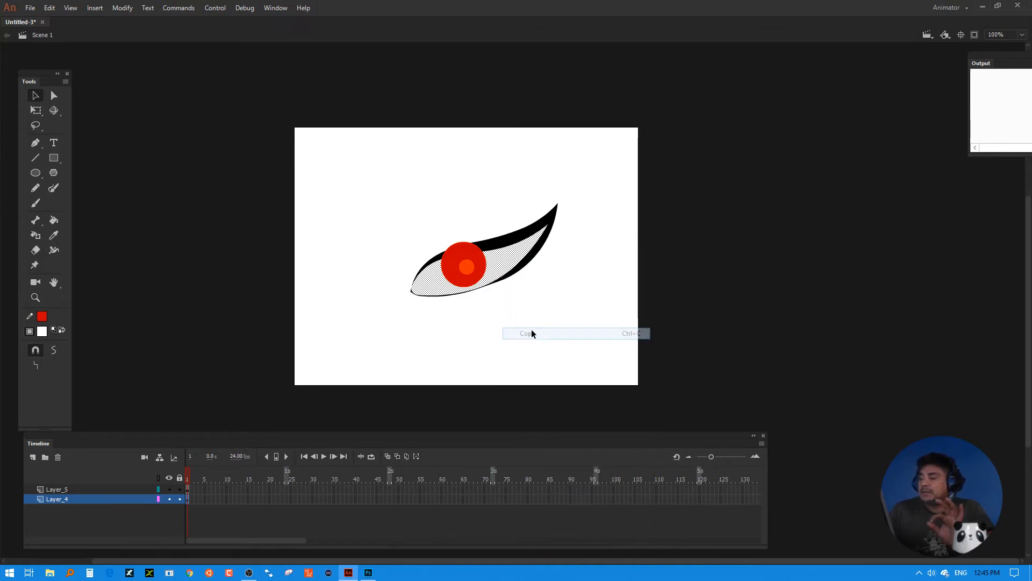
pyautogui.click(32, 457)
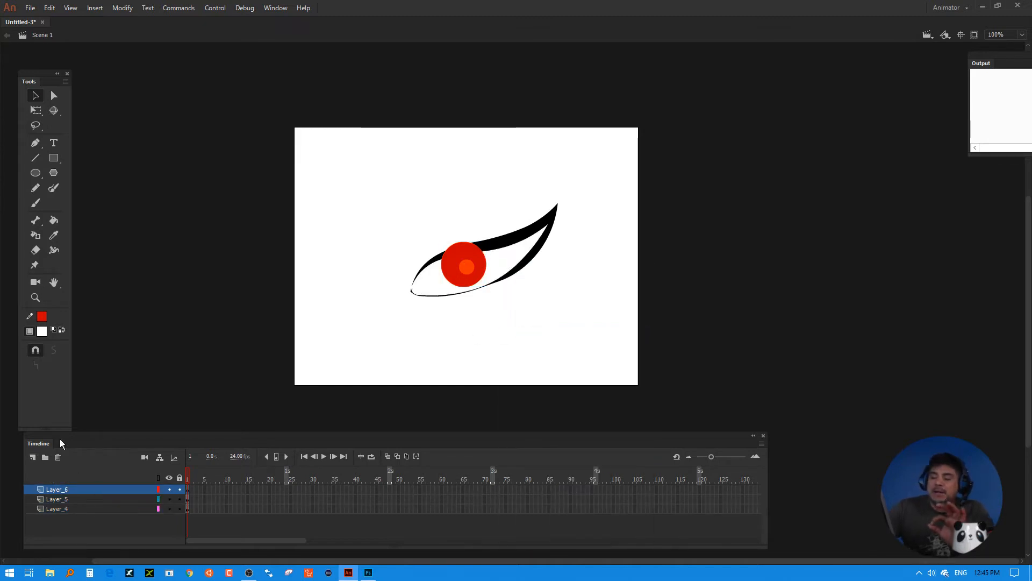
pyautogui.rightClick(297, 266)
pyautogui.click(353, 298)
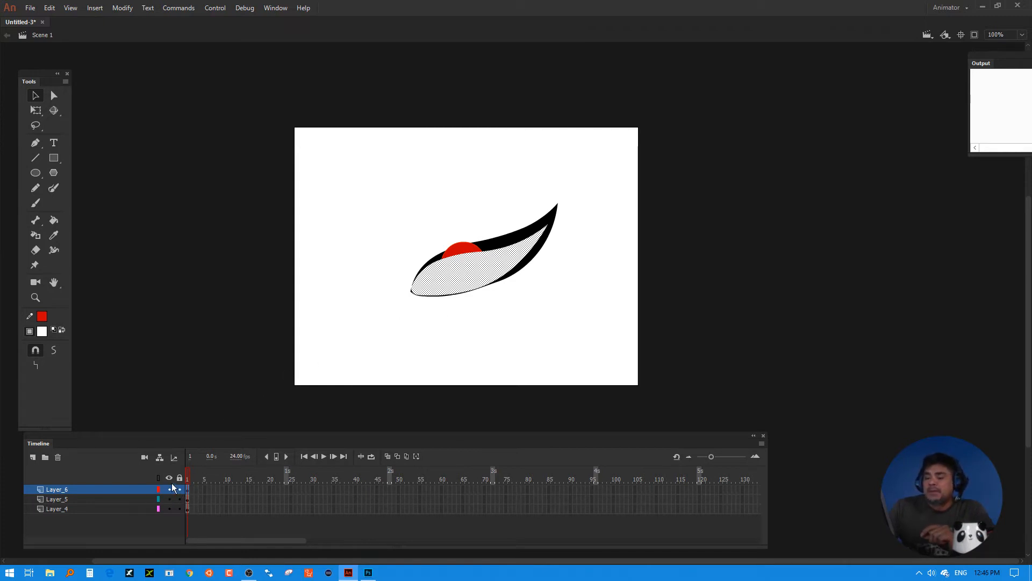
# - Examine what each of the three layers contains by toggling its visibility and selecting the eye drawing on Layer_4
pyautogui.moveTo(169, 489); pyautogui.dragTo(169, 499)
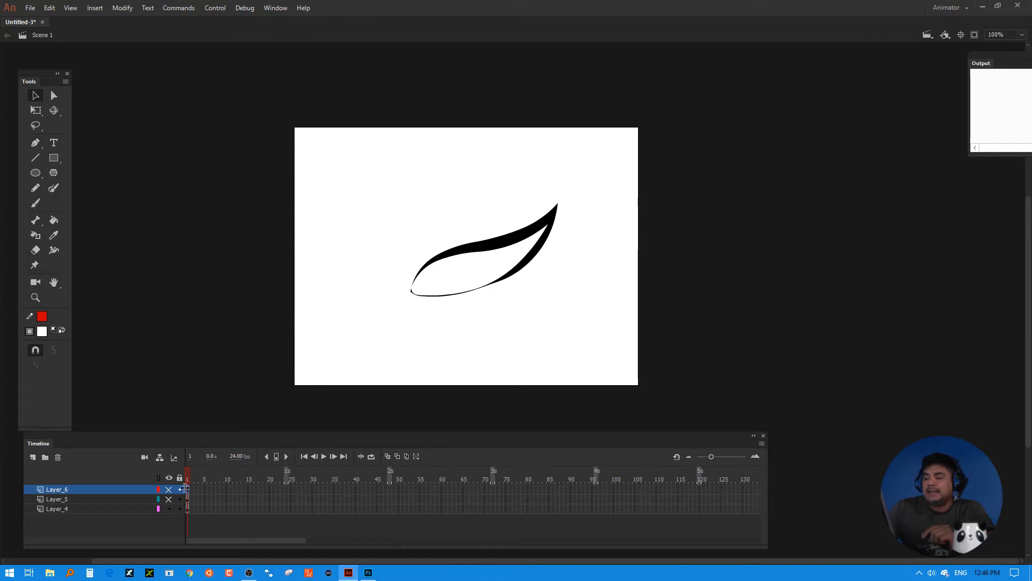
pyautogui.moveTo(598, 174); pyautogui.dragTo(366, 362)
pyautogui.moveTo(169, 500); pyautogui.dragTo(172, 487)
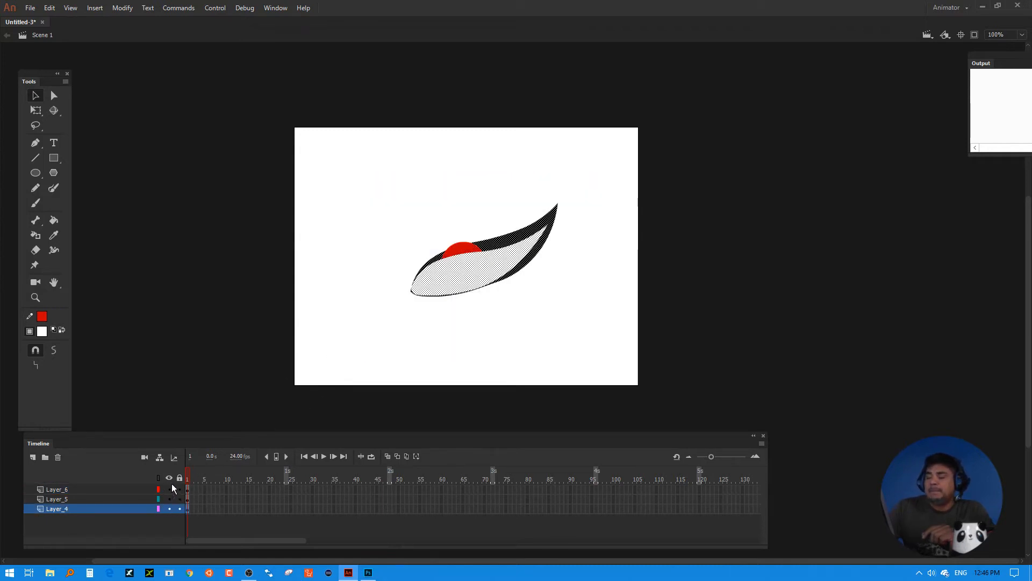
pyautogui.click(225, 406)
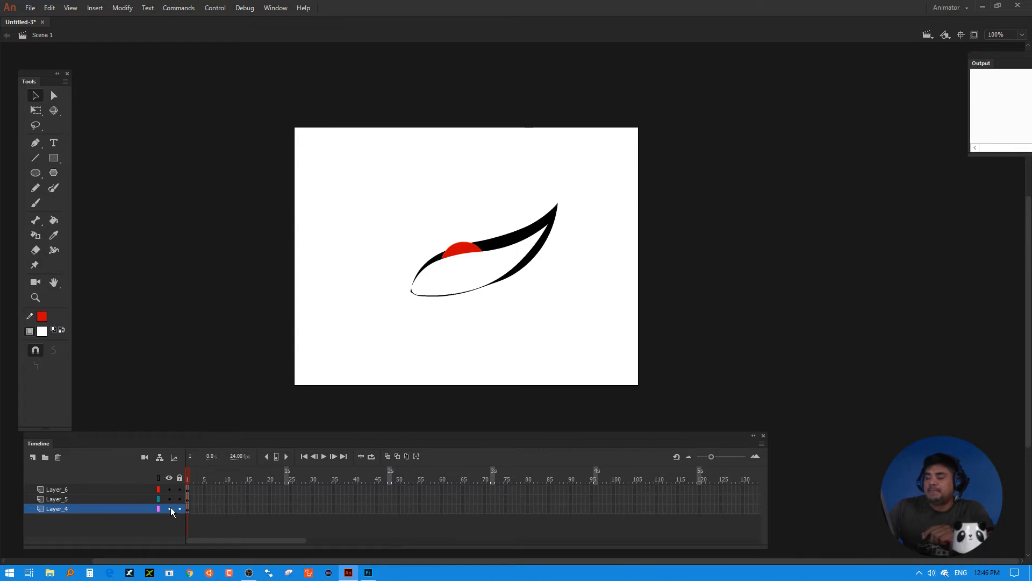
pyautogui.click(169, 488)
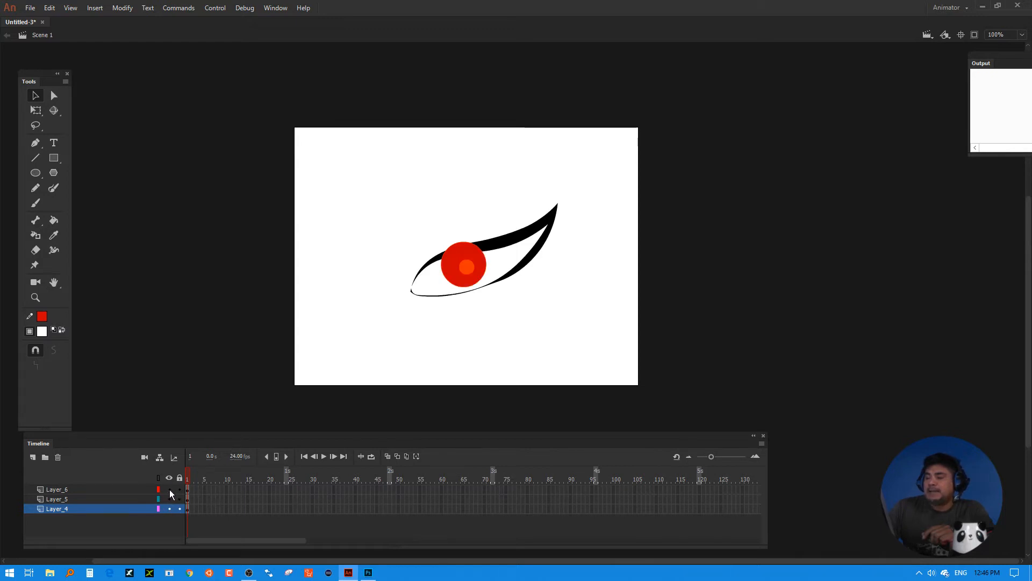
pyautogui.click(169, 490)
pyautogui.click(169, 499)
pyautogui.click(170, 500)
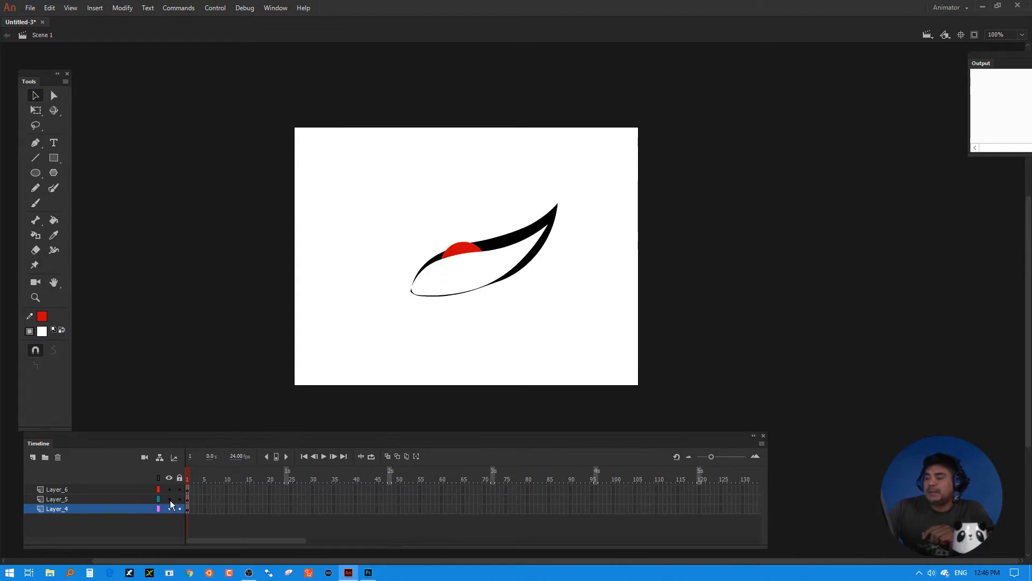
pyautogui.click(170, 508)
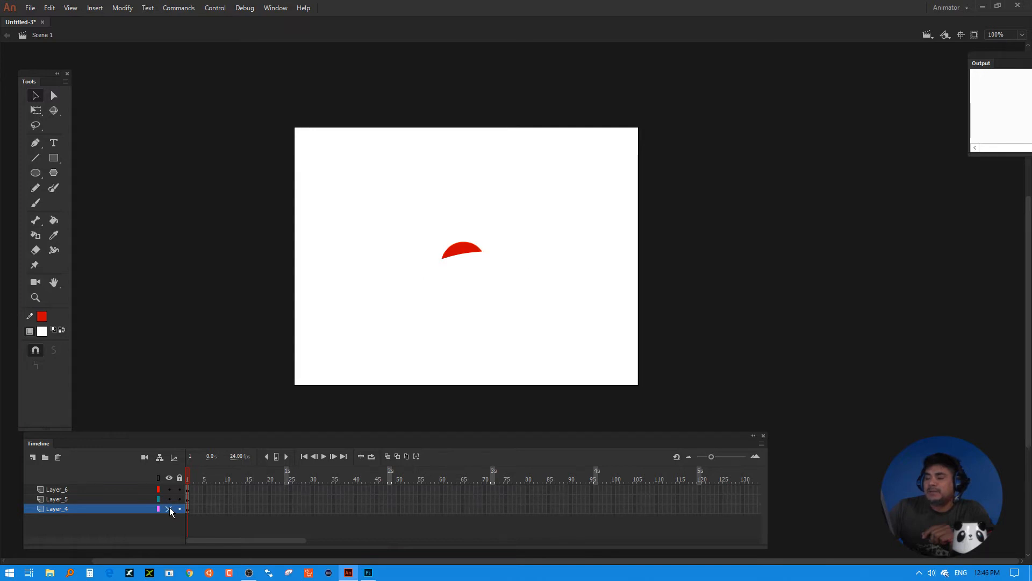
pyautogui.click(169, 508)
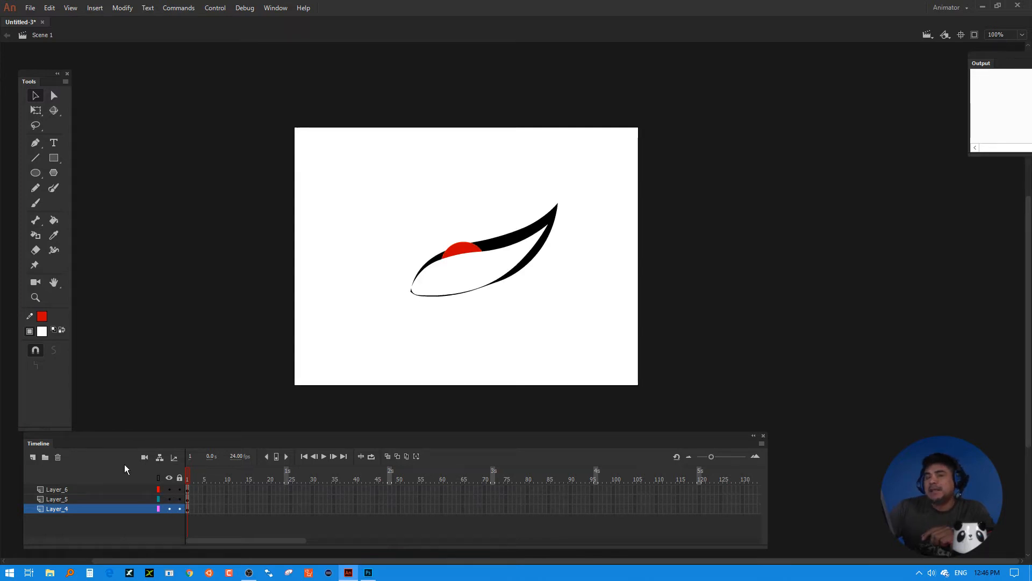
# - Turn Layer_6, which holds the copied white eye shape, into a mask for the iris on Layer_5
pyautogui.click(109, 493)
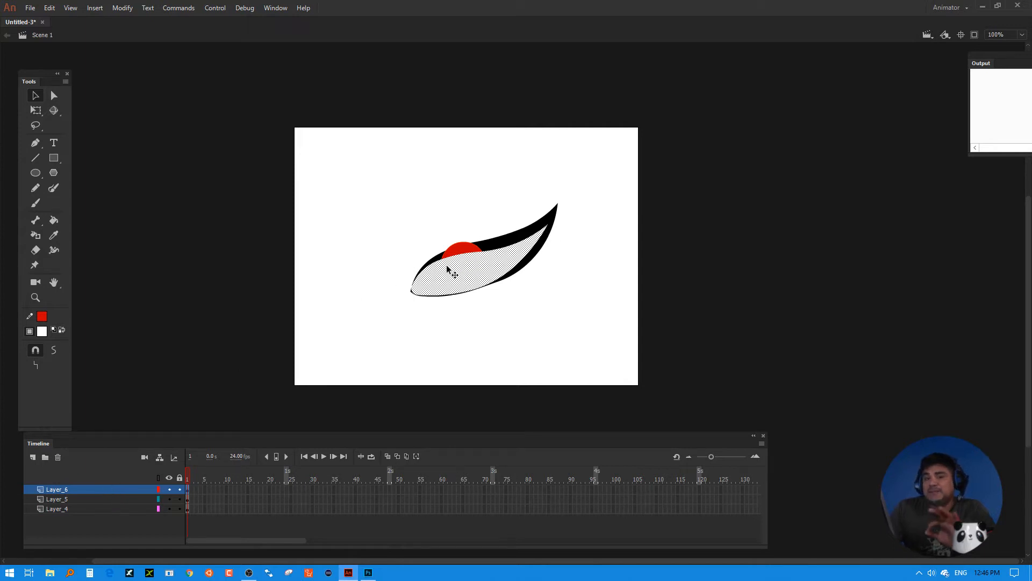
pyautogui.click(79, 498)
pyautogui.rightClick(105, 489)
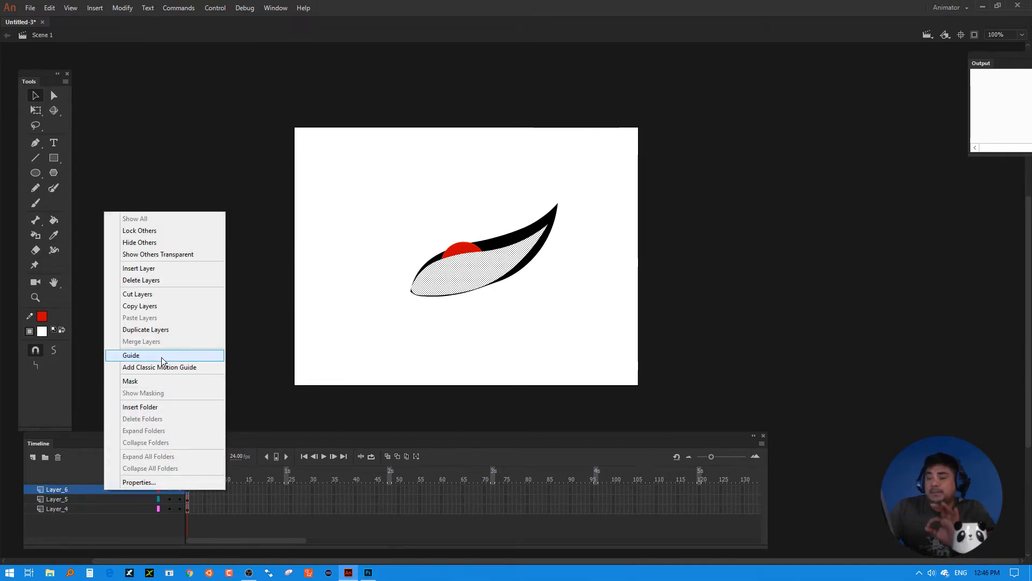
pyautogui.click(140, 381)
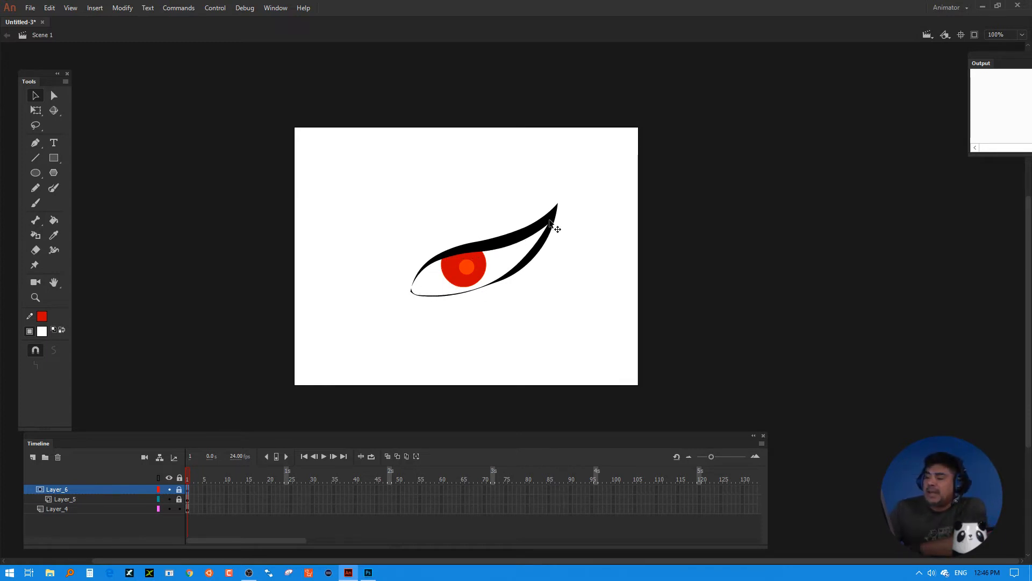
# - Try to select the masked iris on the stage, and clear the selection
pyautogui.click(468, 267)
pyautogui.click(469, 265)
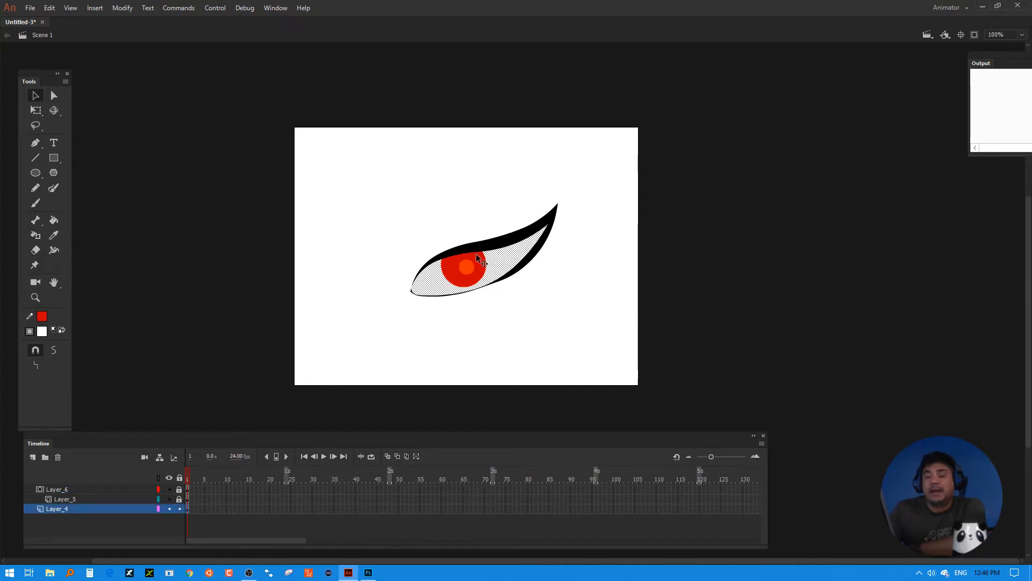
pyautogui.click(555, 260)
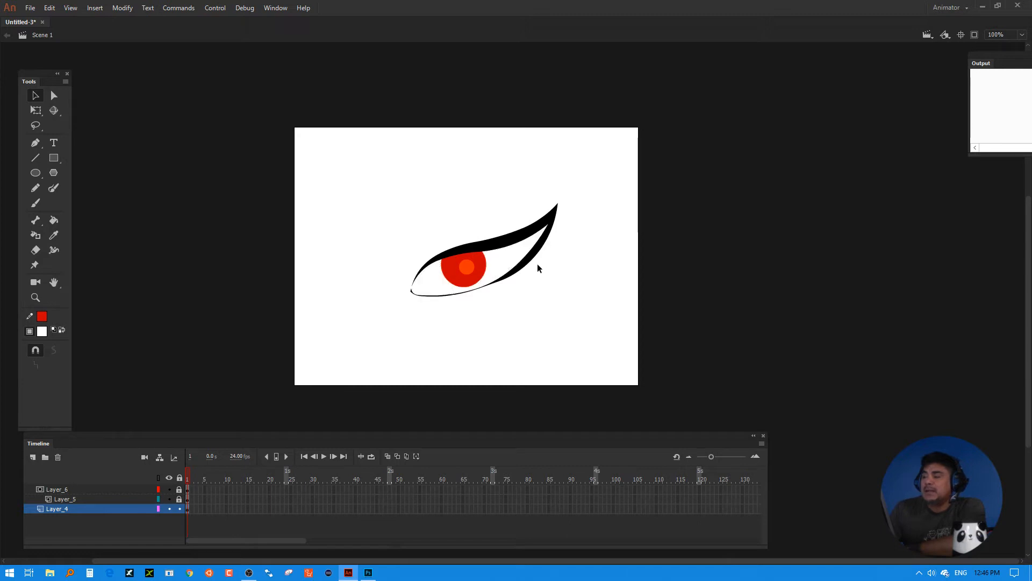
# - Nudge the whole eye drawing on Layer_4 down and up relative to the masked iris, and return it to its original position
pyautogui.click(184, 509)
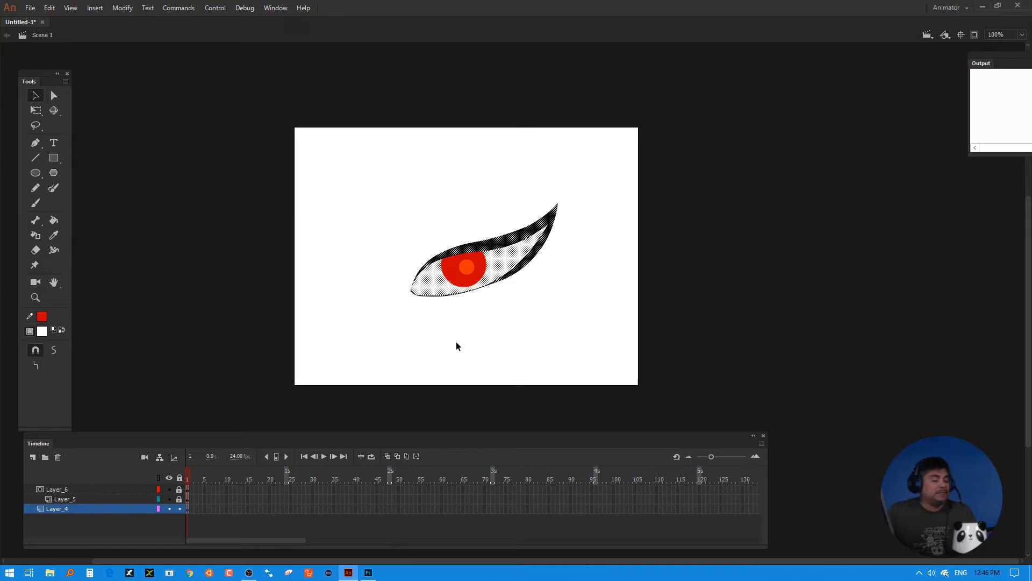
pyautogui.hotkey('shift', 'Down')
pyautogui.hotkey('shift', 'Down')
pyautogui.hotkey('shift', 'Down')
pyautogui.hotkey('shift', 'Down')
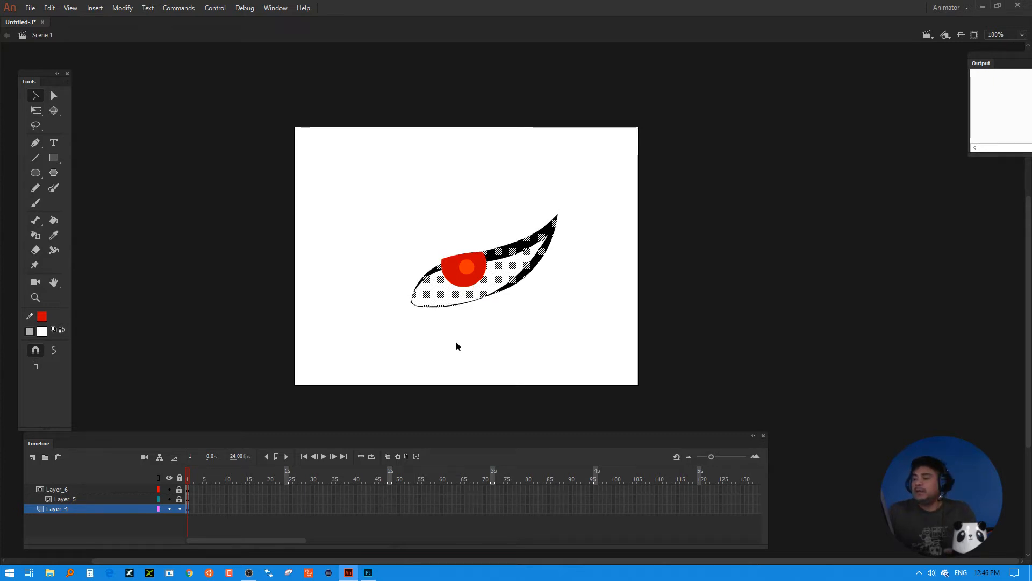
pyautogui.hotkey('shift', 'Up')
pyautogui.hotkey('shift', 'Up')
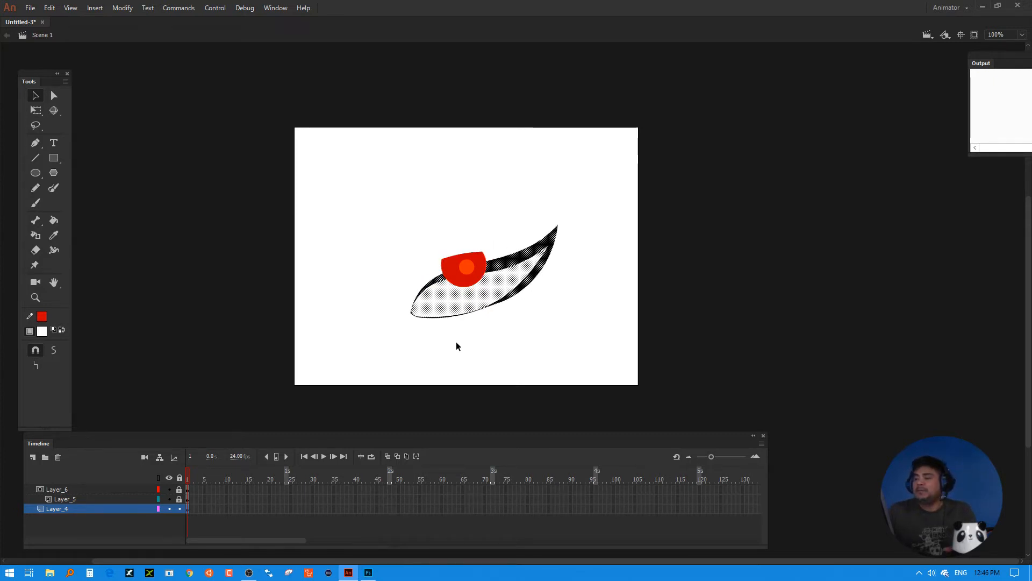
pyautogui.hotkey('shift', 'Up')
pyautogui.hotkey('shift', 'Up')
pyautogui.hotkey('shift', 'Up')
pyautogui.hotkey('shift', 'Up')
pyautogui.hotkey('shift', 'Up')
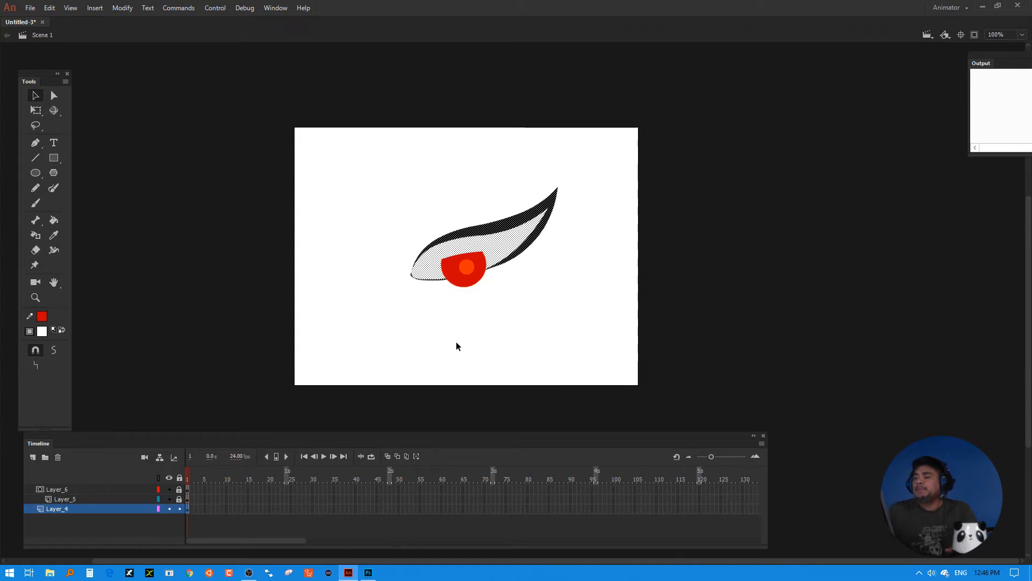
pyautogui.hotkey('shift', 'Down')
pyautogui.hotkey('shift', 'Down')
pyautogui.hotkey('shift', 'Down')
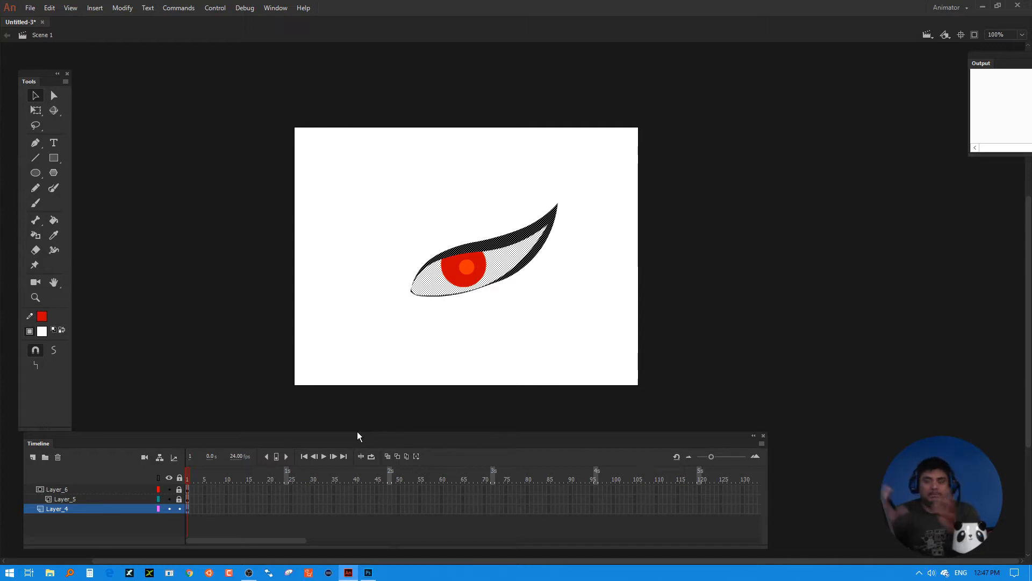
pyautogui.click(578, 234)
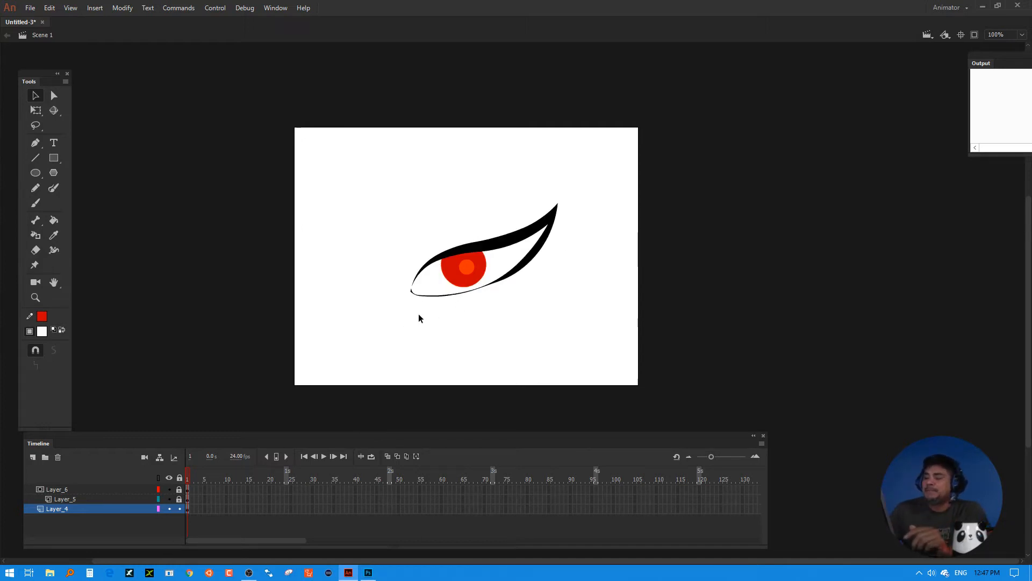
# - Unlock the mask layer and the iris layer, and insert a keyframe at frame 20 on all three layers
pyautogui.moveTo(180, 499); pyautogui.dragTo(180, 490)
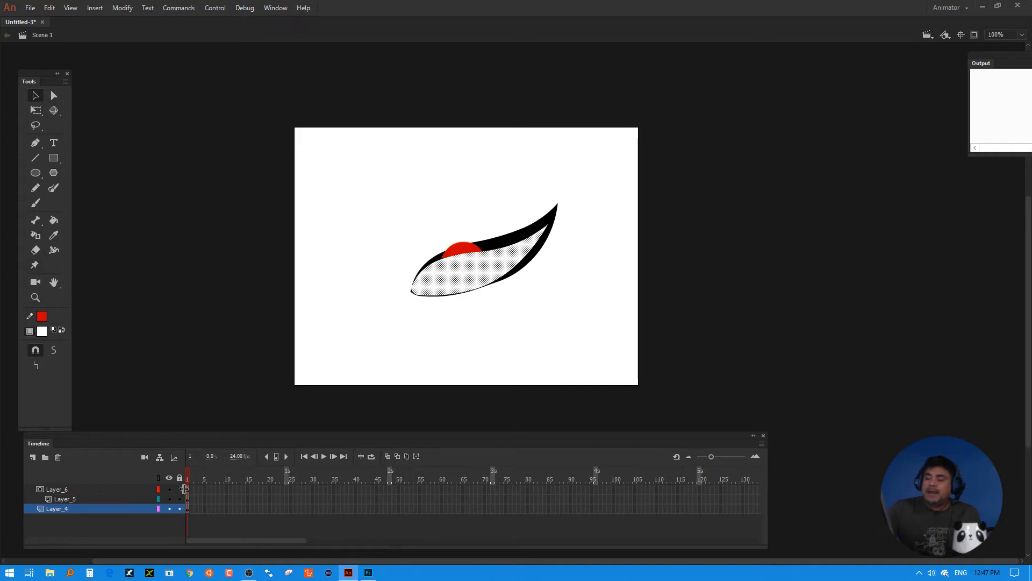
pyautogui.click(226, 489)
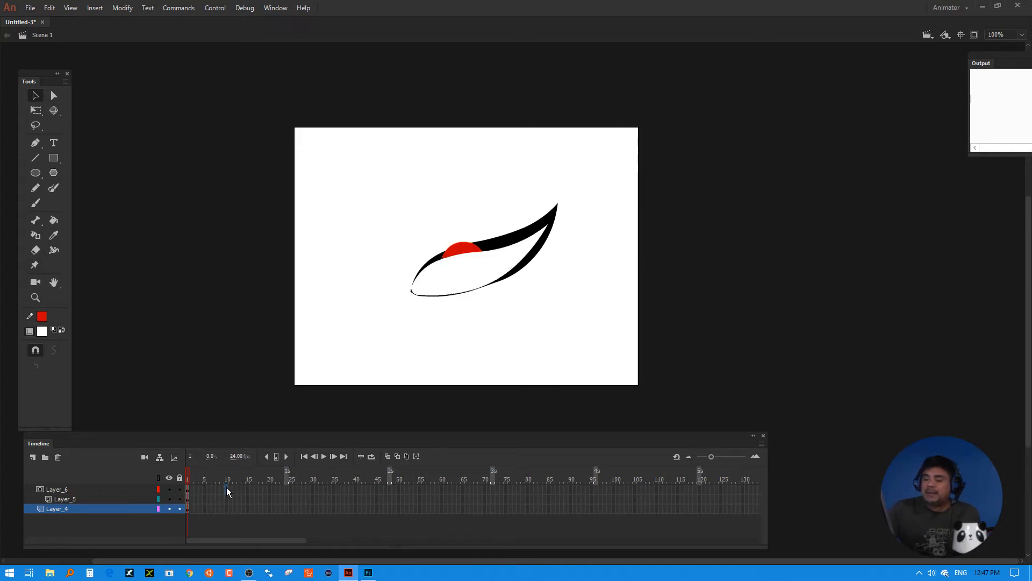
pyautogui.moveTo(267, 488)
pyautogui.mouseDown()
pyautogui.moveTo(268, 508)
pyautogui.moveTo(268, 489)
pyautogui.mouseUp()
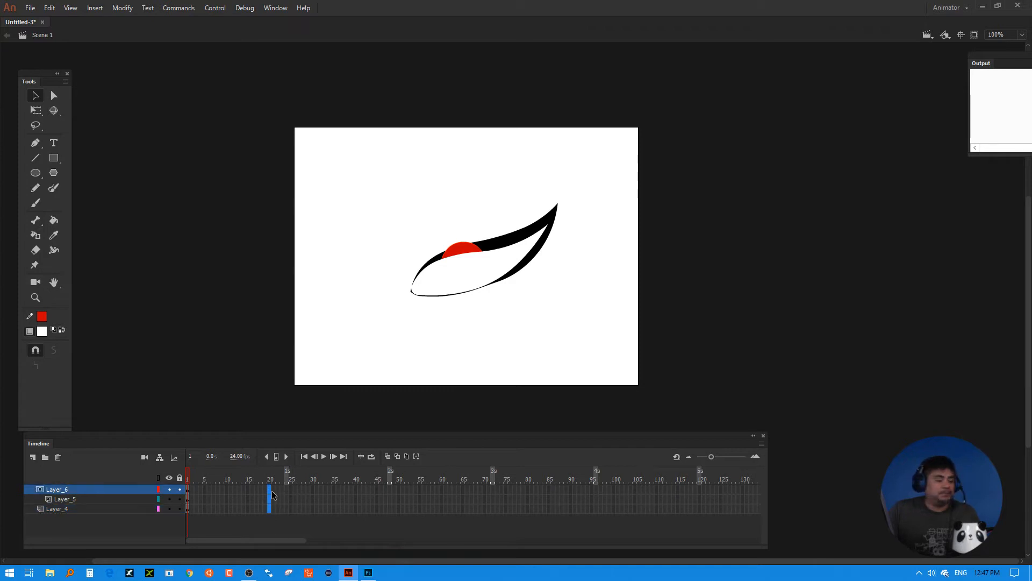
pyautogui.press('F6')
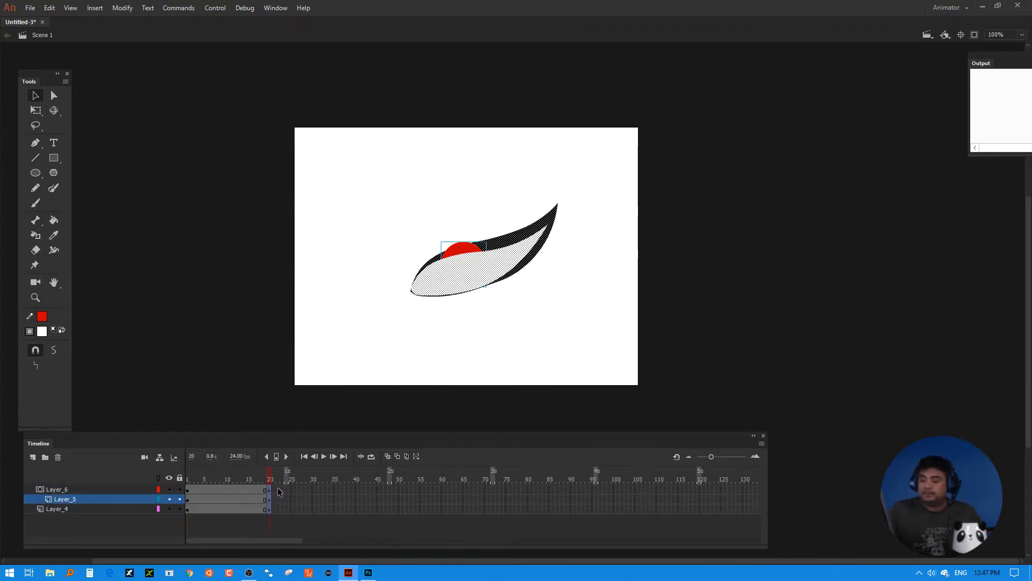
pyautogui.click(285, 421)
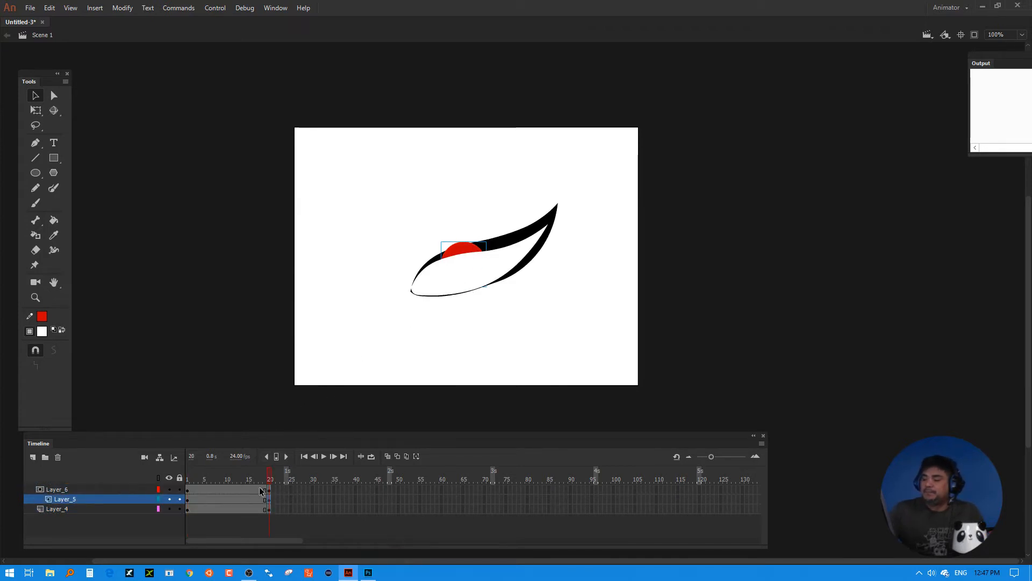
# - Move the iris on frame 1 of Layer_5 to the eye's lower-left corner
pyautogui.click(231, 498)
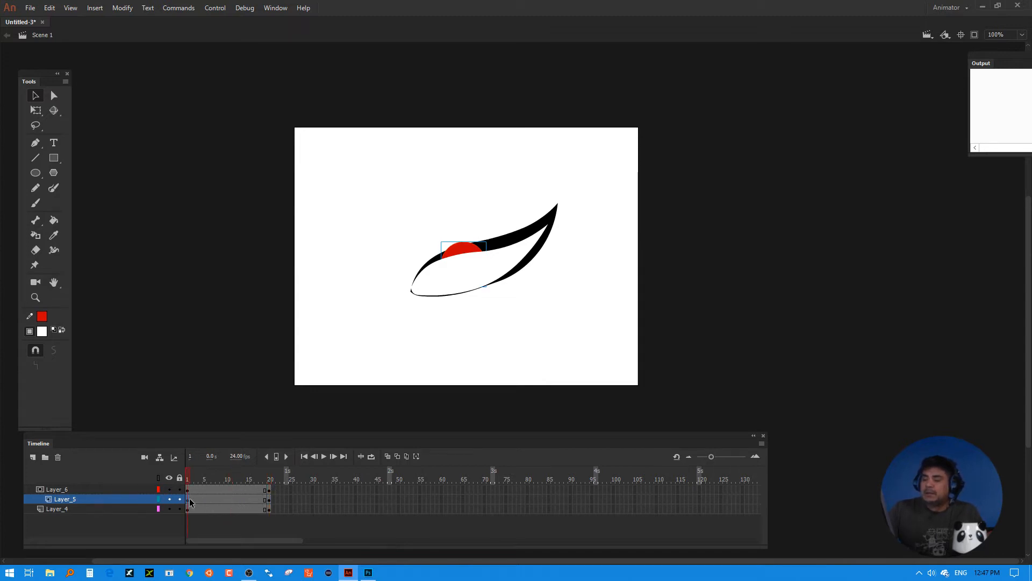
pyautogui.hotkey('shift', 'Left')
pyautogui.hotkey('shift', 'Left')
pyautogui.hotkey('shift', 'Left')
pyautogui.hotkey('shift', 'Left')
pyautogui.hotkey('shift', 'Left')
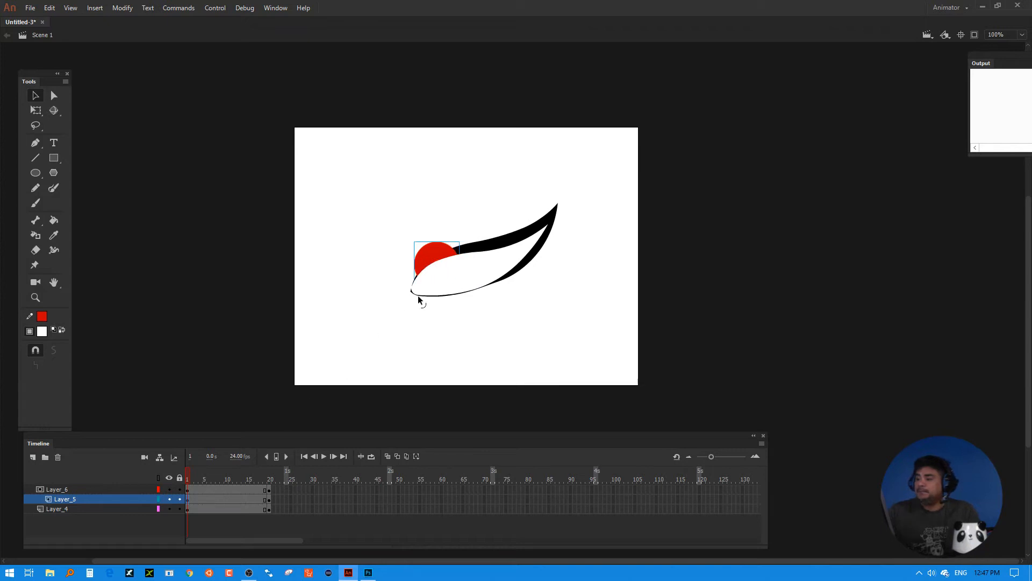
pyautogui.moveTo(432, 253); pyautogui.dragTo(422, 267)
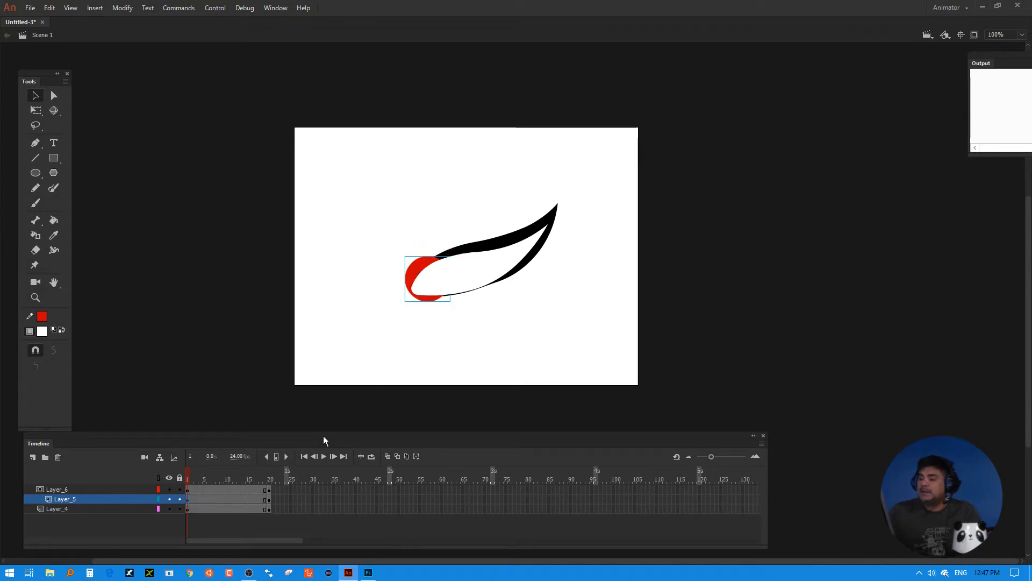
# - Cut the iris from frame 1 of Layer_5 and paste it in place on frame 20, replacing the iris already there
pyautogui.hotkey('ctrl', 'x')
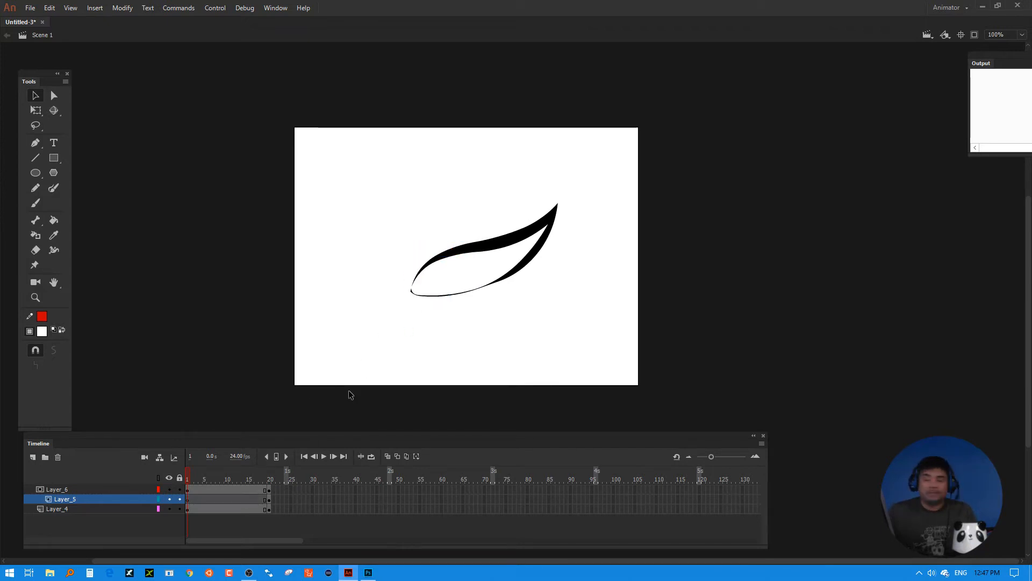
pyautogui.click(270, 500)
pyautogui.press('Delete')
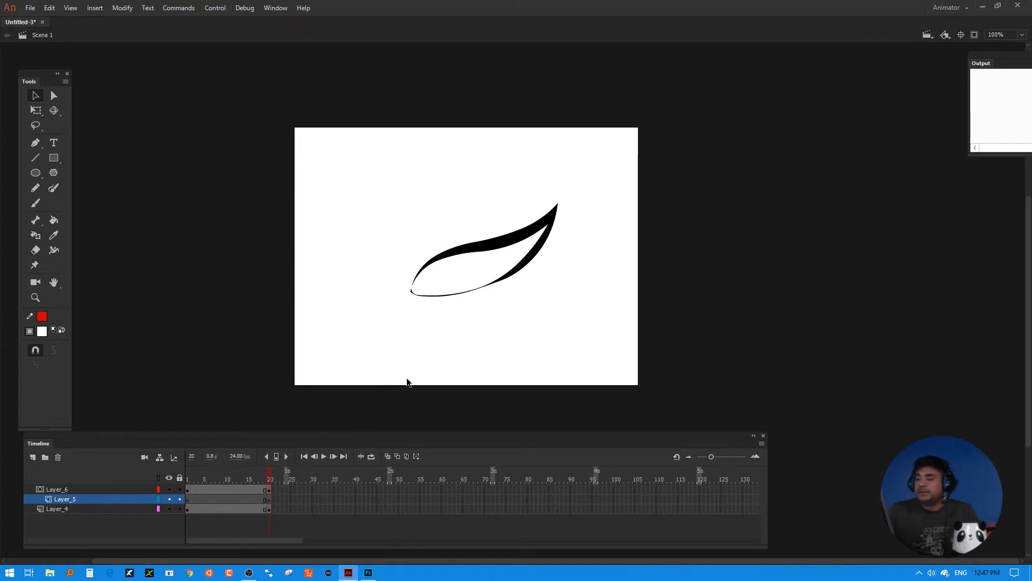
pyautogui.rightClick(506, 366)
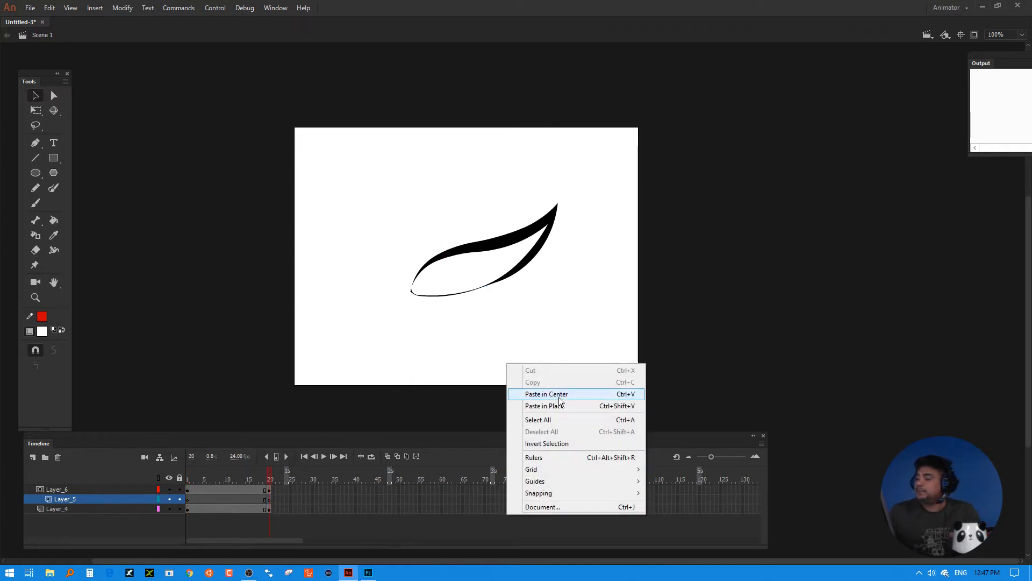
pyautogui.click(556, 402)
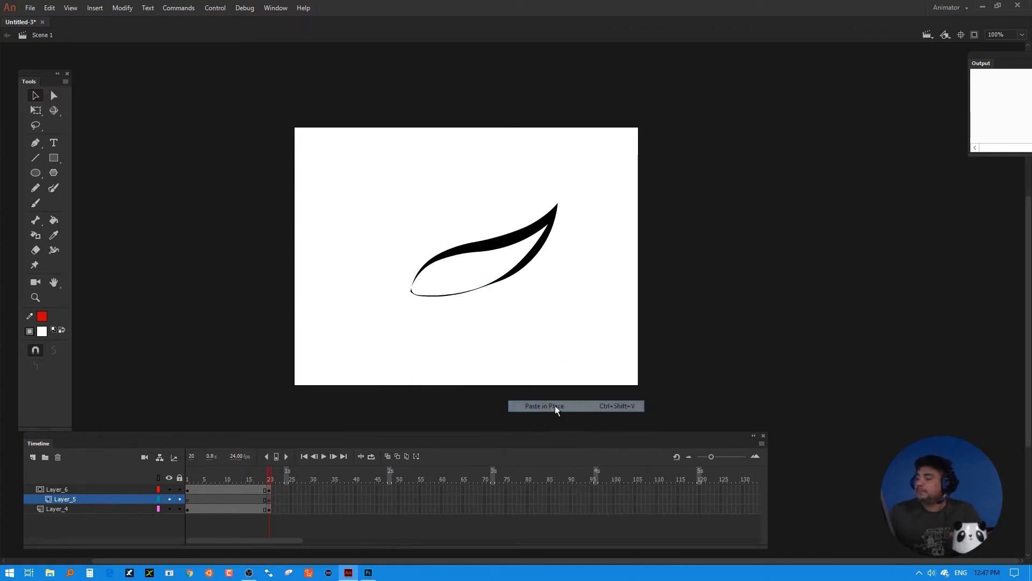
pyautogui.click(229, 500)
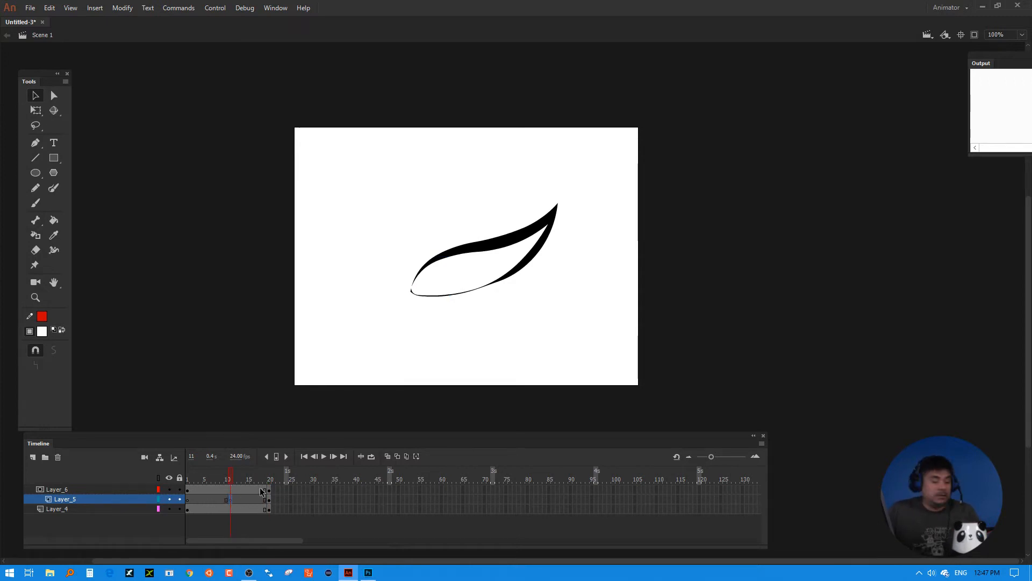
# - Undo the frame 11 keyframe on Layer_5 and paste the iris in place on frame 1
pyautogui.hotkey('ctrl', 'z')
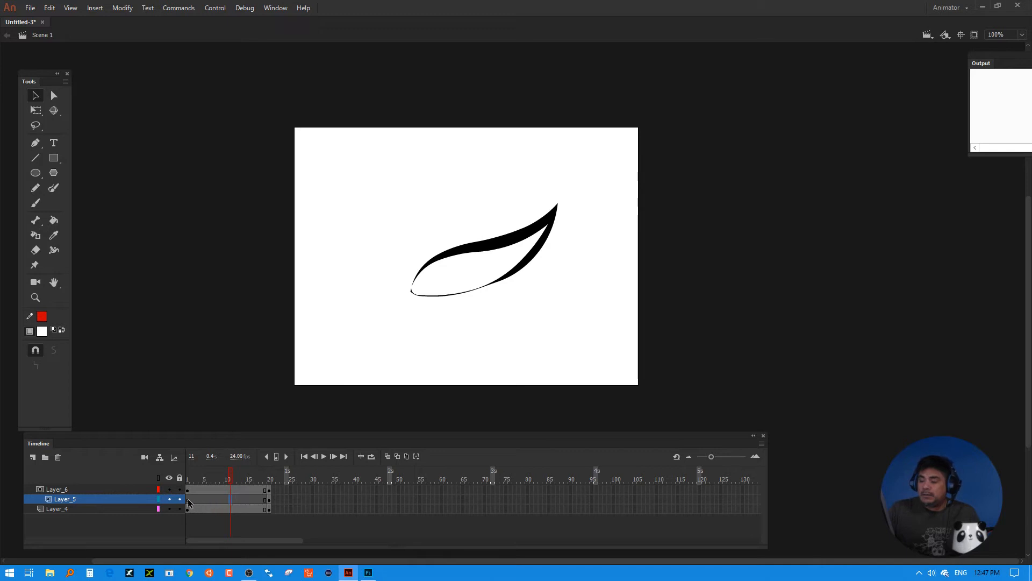
pyautogui.rightClick(312, 355)
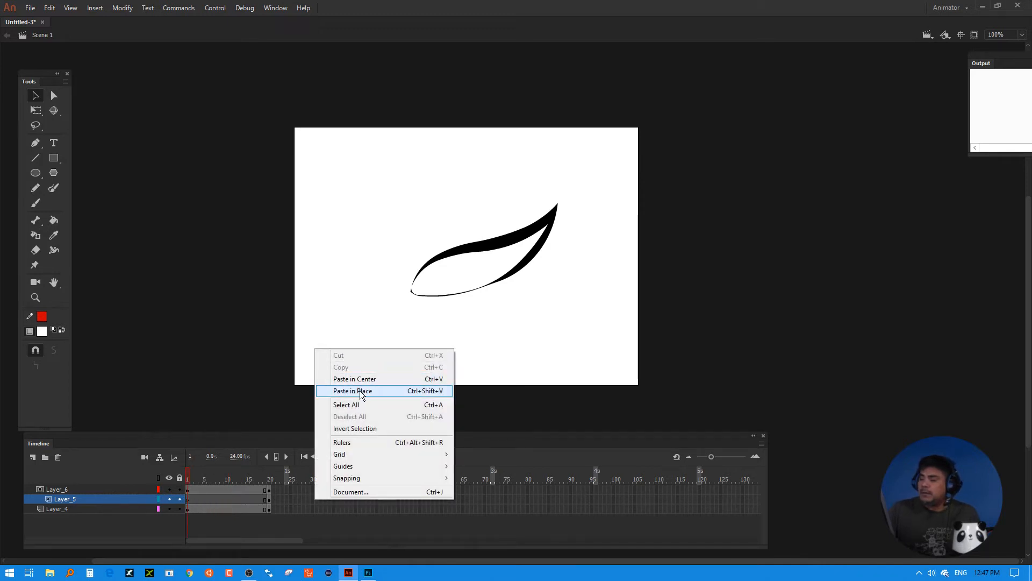
pyautogui.click(359, 390)
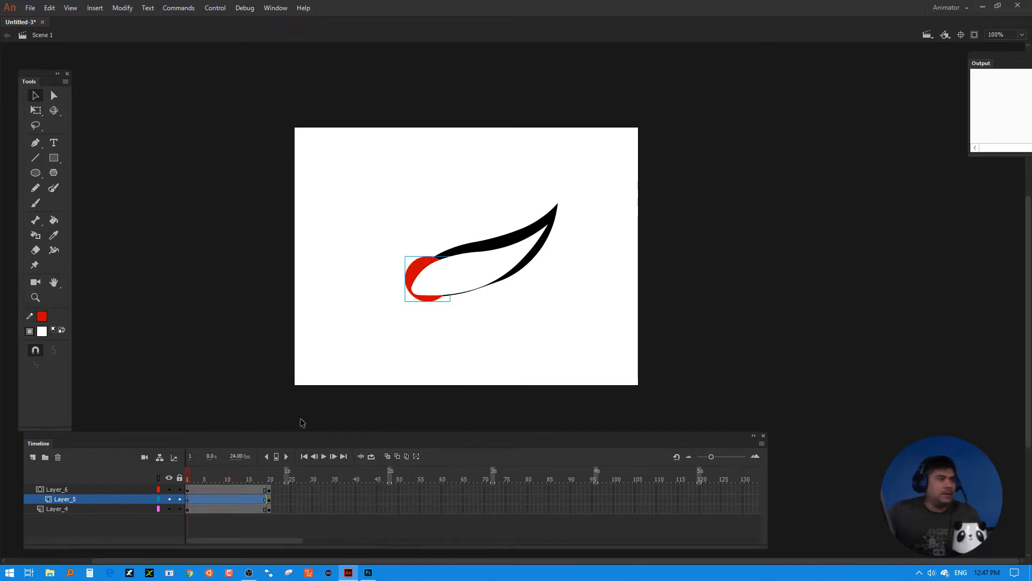
# - Keyframe the iris at the eye's upper-right corner on frame 11 of Layer_5 and apply classic tweens to both spans
pyautogui.click(230, 499)
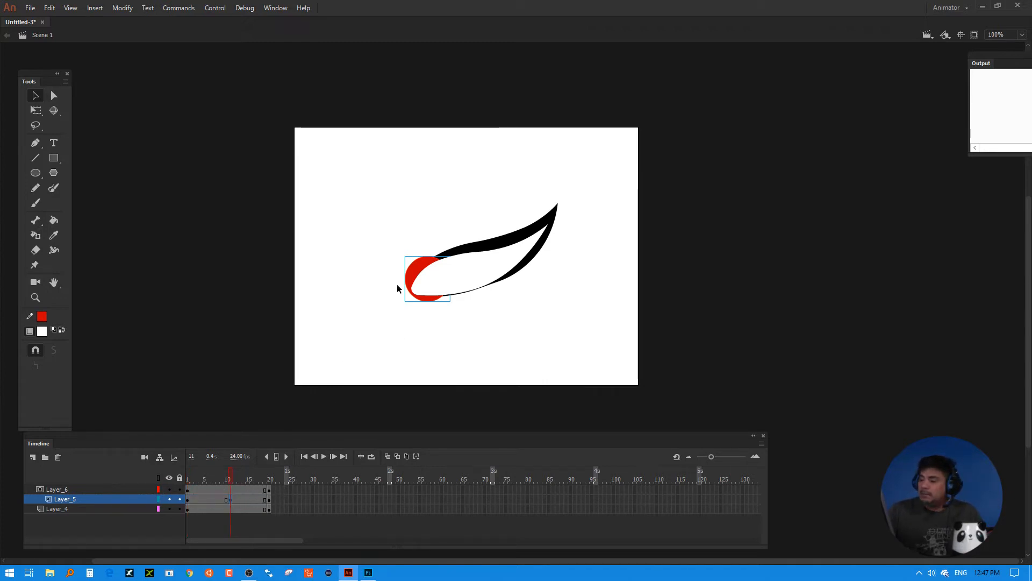
pyautogui.moveTo(419, 268)
pyautogui.mouseDown()
pyautogui.moveTo(539, 225)
pyautogui.moveTo(511, 227)
pyautogui.mouseUp()
pyautogui.moveTo(224, 499); pyautogui.dragTo(243, 499)
pyautogui.click(242, 498)
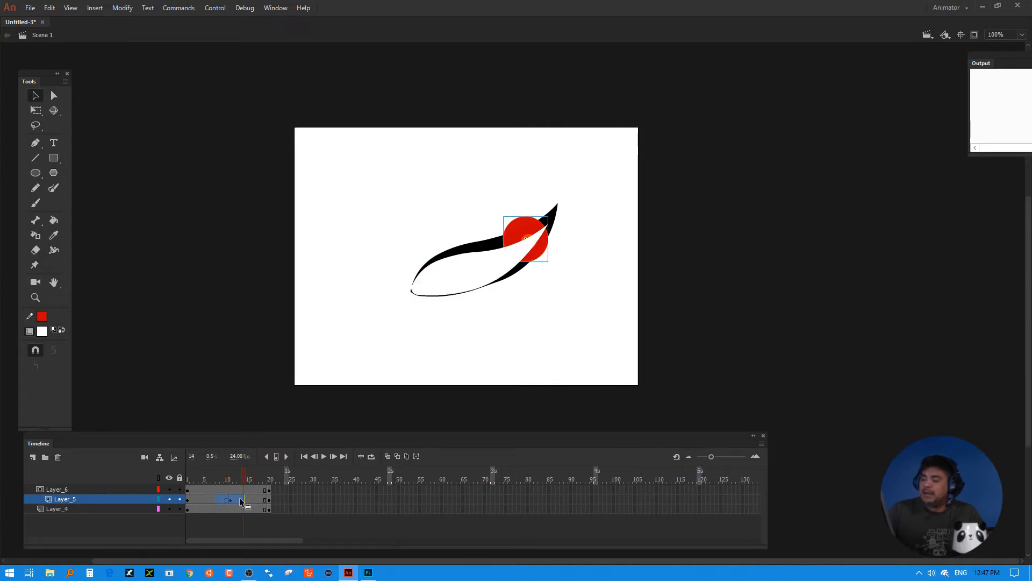
pyautogui.rightClick(240, 499)
pyautogui.click(303, 230)
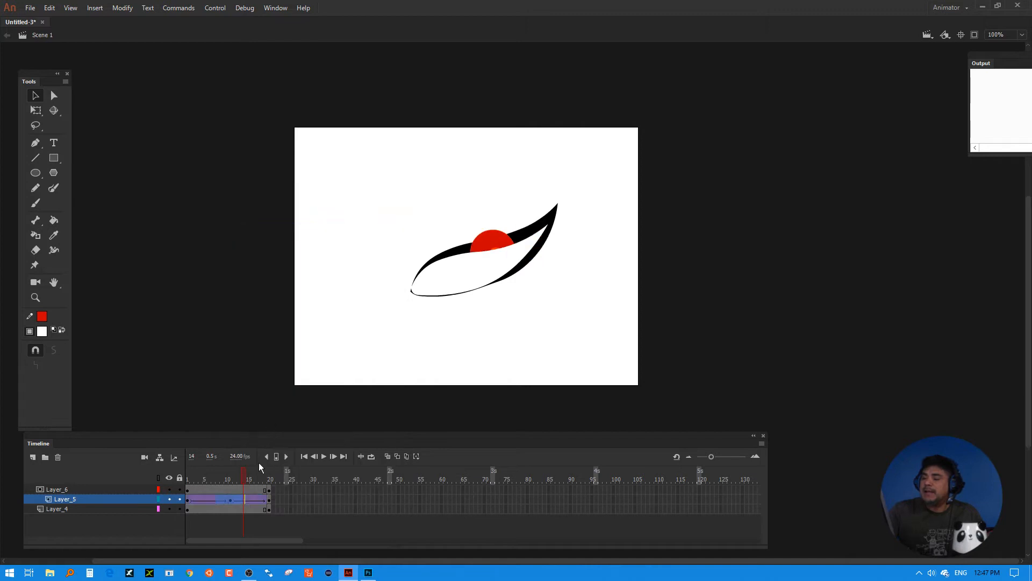
# - Loop playback over frames 1 to 20 and lock Layer_6 and Layer_5 to preview the masked iris animation
pyautogui.moveTo(243, 475)
pyautogui.mouseDown()
pyautogui.moveTo(186, 488)
pyautogui.moveTo(229, 472)
pyautogui.moveTo(189, 488)
pyautogui.moveTo(244, 488)
pyautogui.mouseUp()
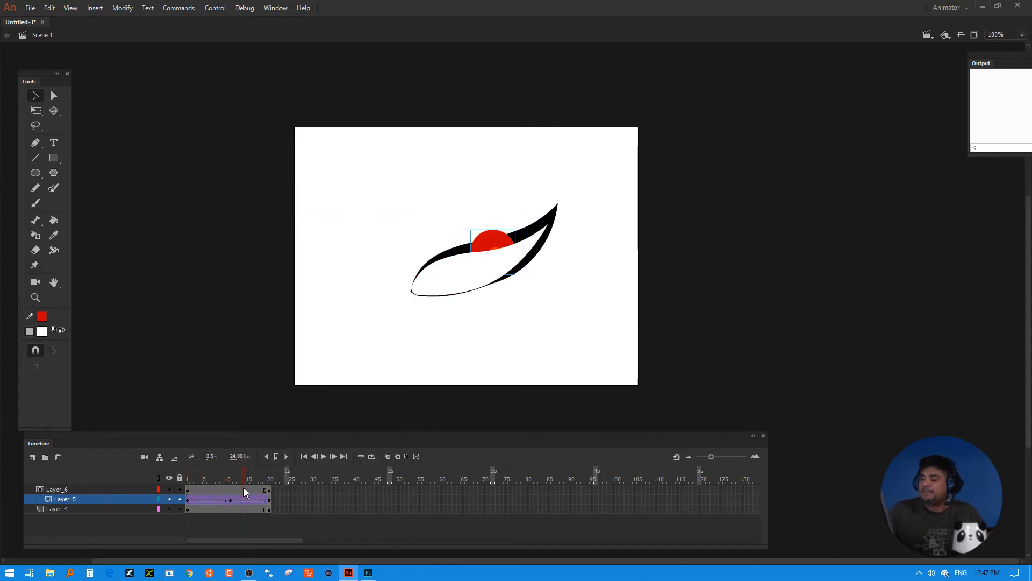
pyautogui.click(371, 457)
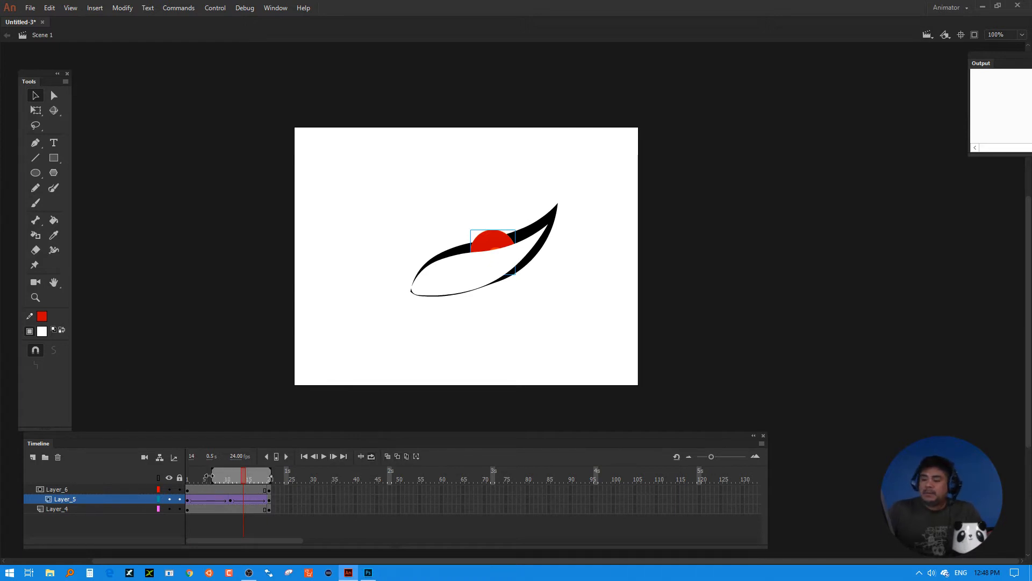
pyautogui.press('Return')
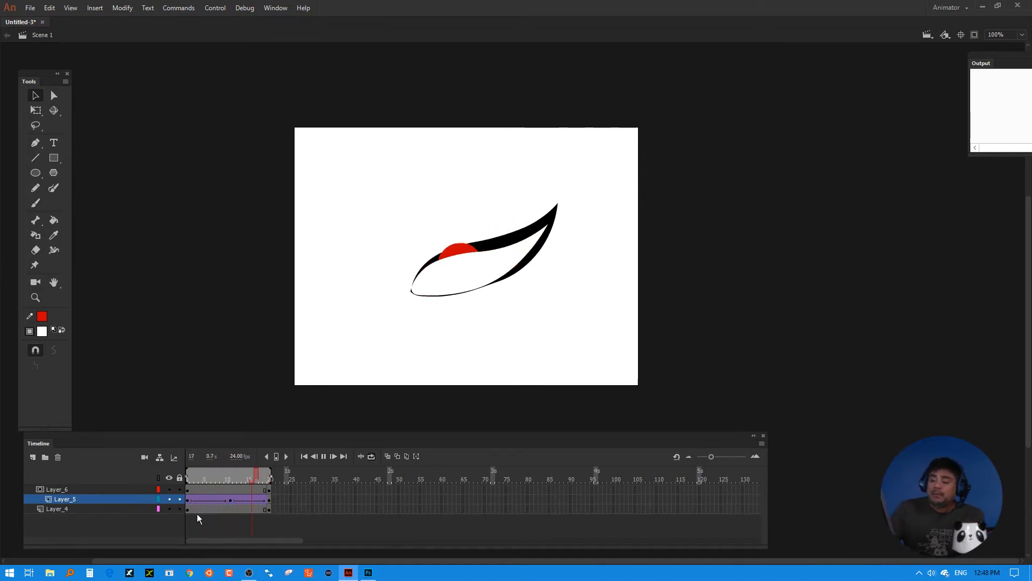
pyautogui.click(179, 490)
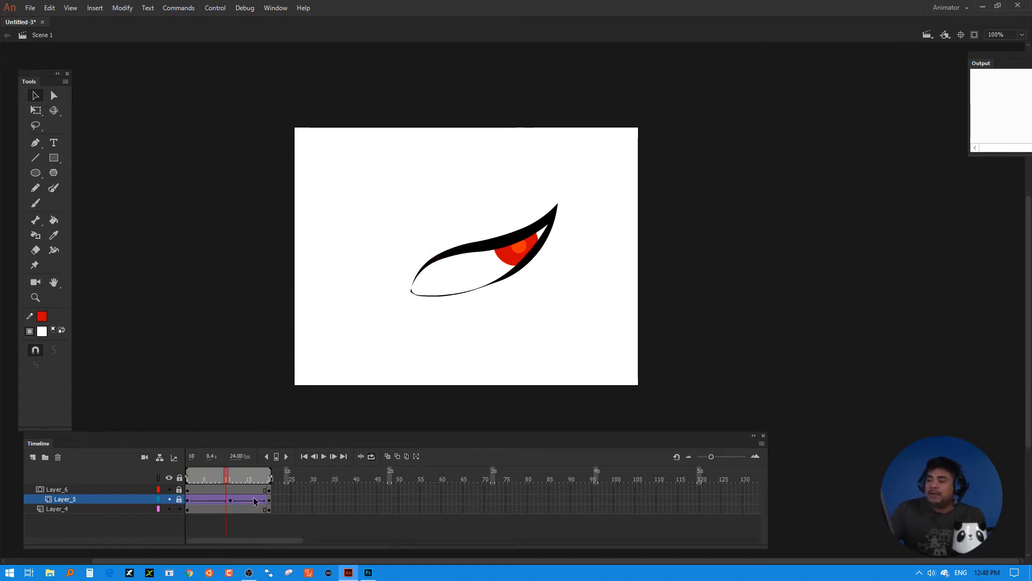
pyautogui.click(325, 456)
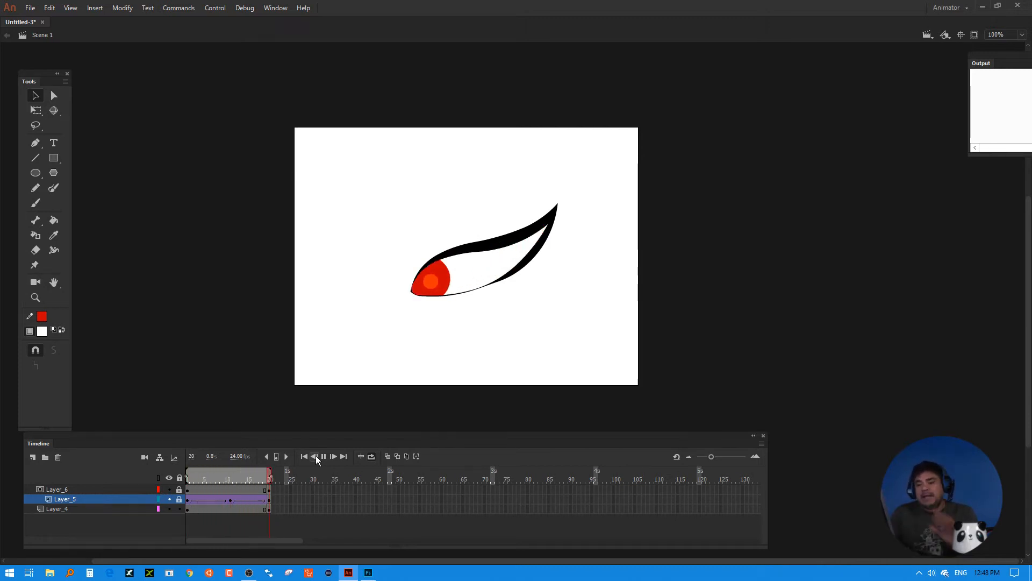
# - Preview the masked iris animation with Layer_4 hidden, show the layer again and go to frame 16
pyautogui.click(169, 508)
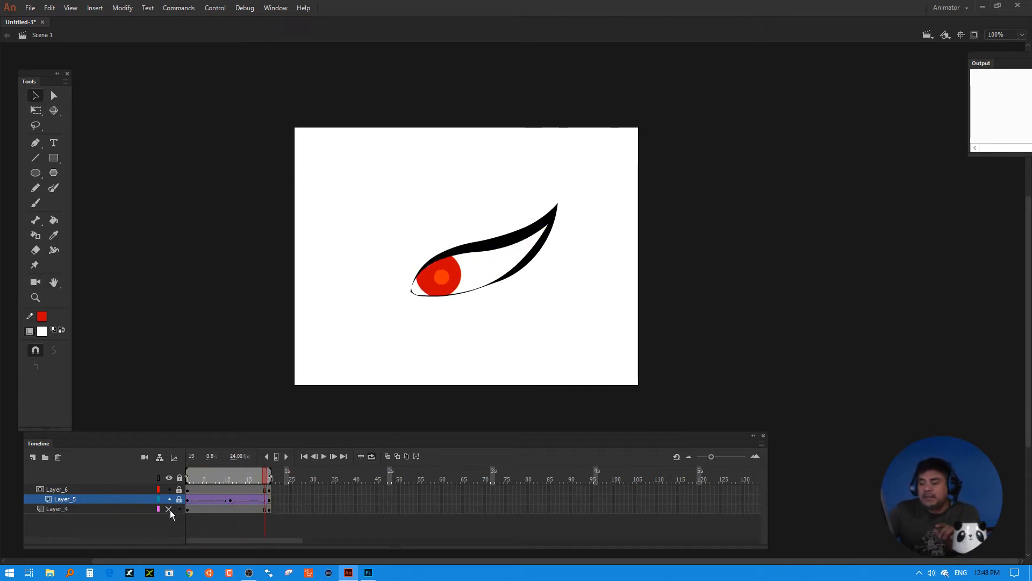
pyautogui.click(324, 457)
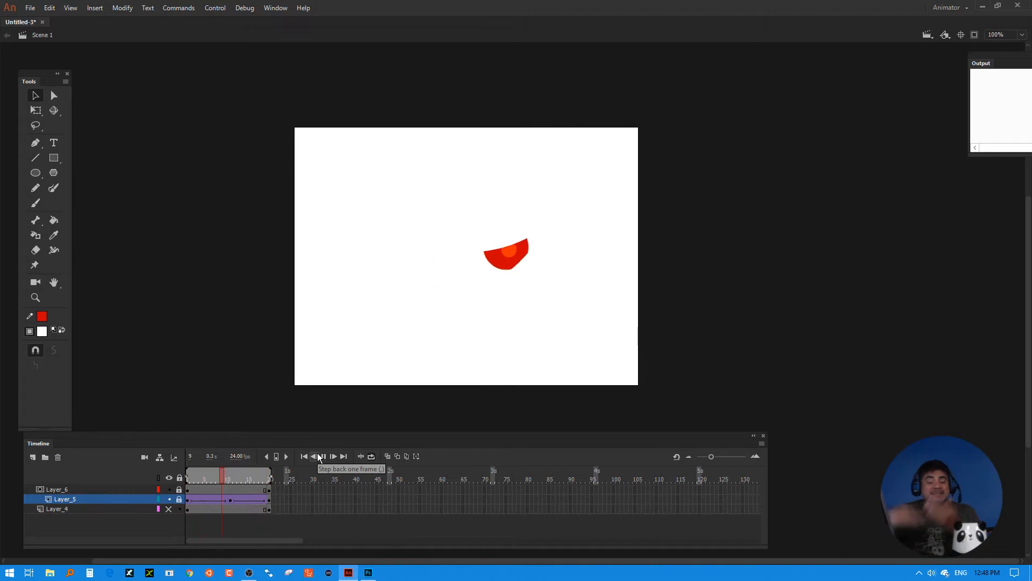
pyautogui.click(169, 509)
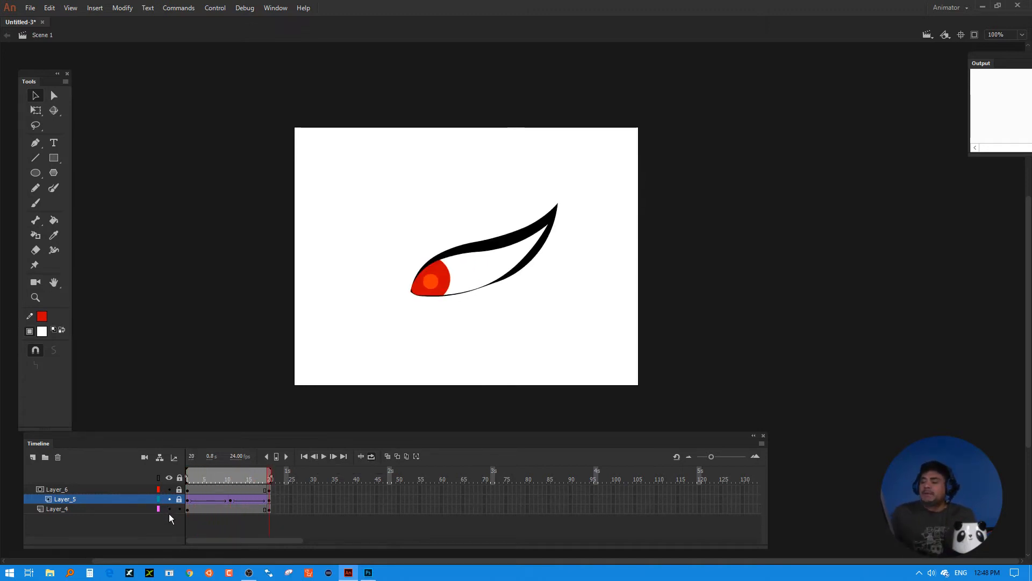
pyautogui.click(256, 480)
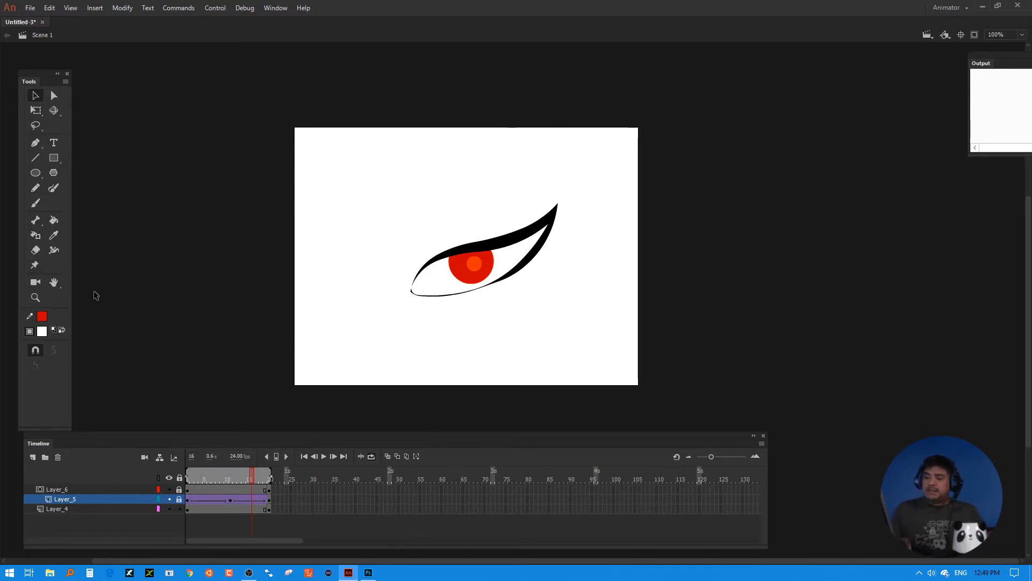
# - Create a new Character Animation document from the Standard 640 x 480 preset with platform type ActionScript 3.0
pyautogui.click(31, 9)
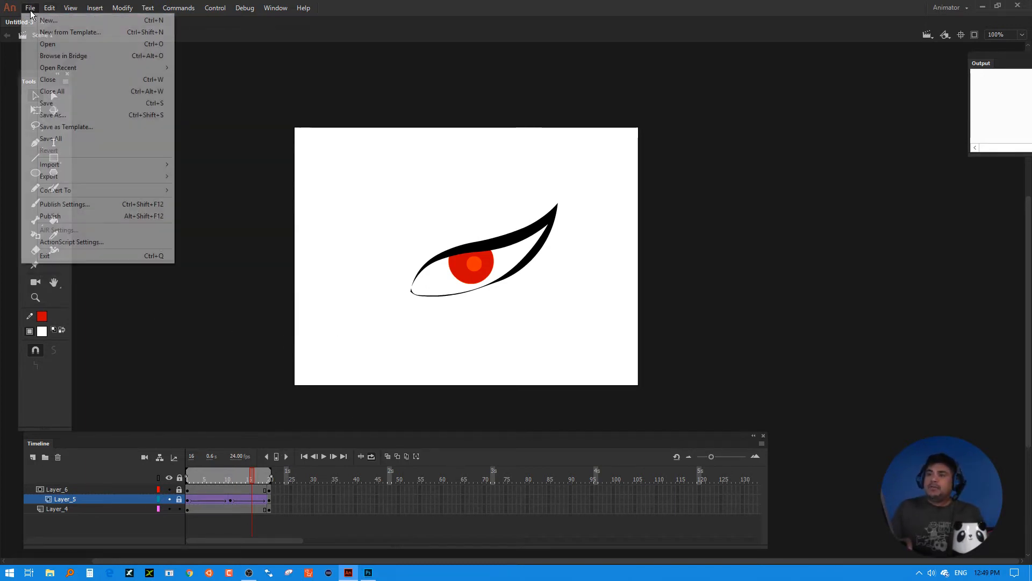
pyautogui.click(34, 21)
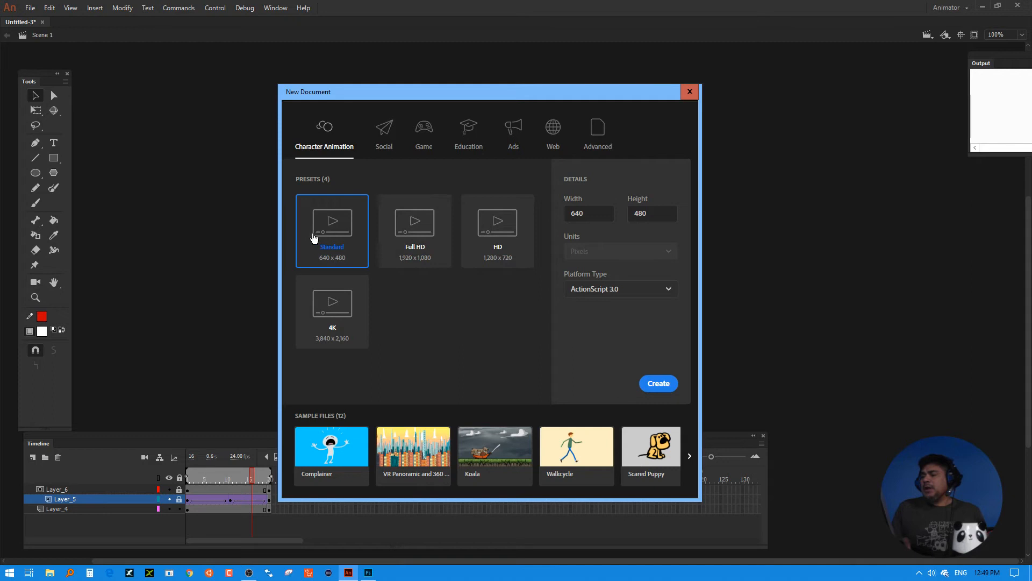
pyautogui.click(658, 389)
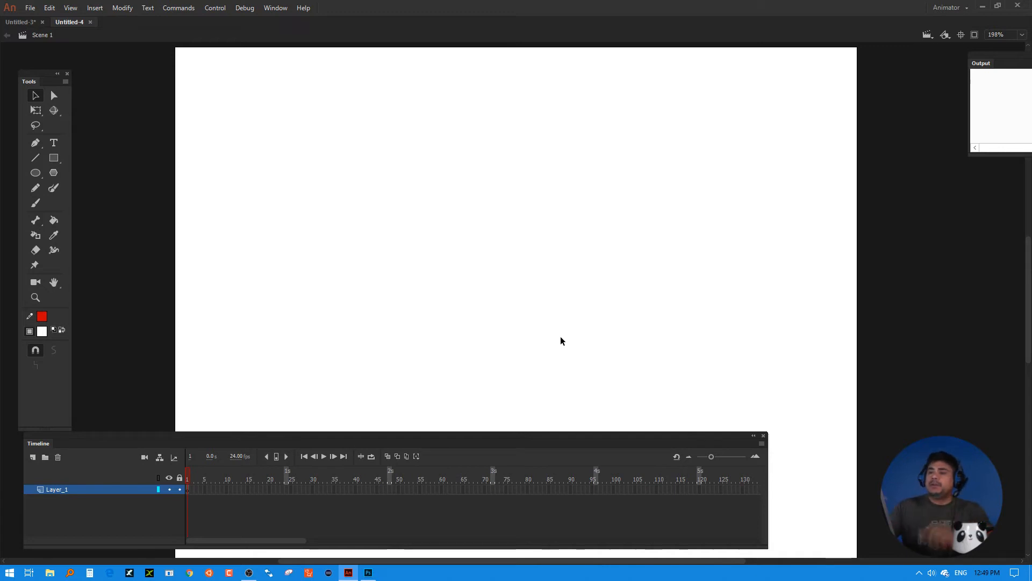
# - Brush a tall, closed, rounded cactus-like outline in grey #666666 near the left side of the stage on Layer_1
pyautogui.click(38, 200)
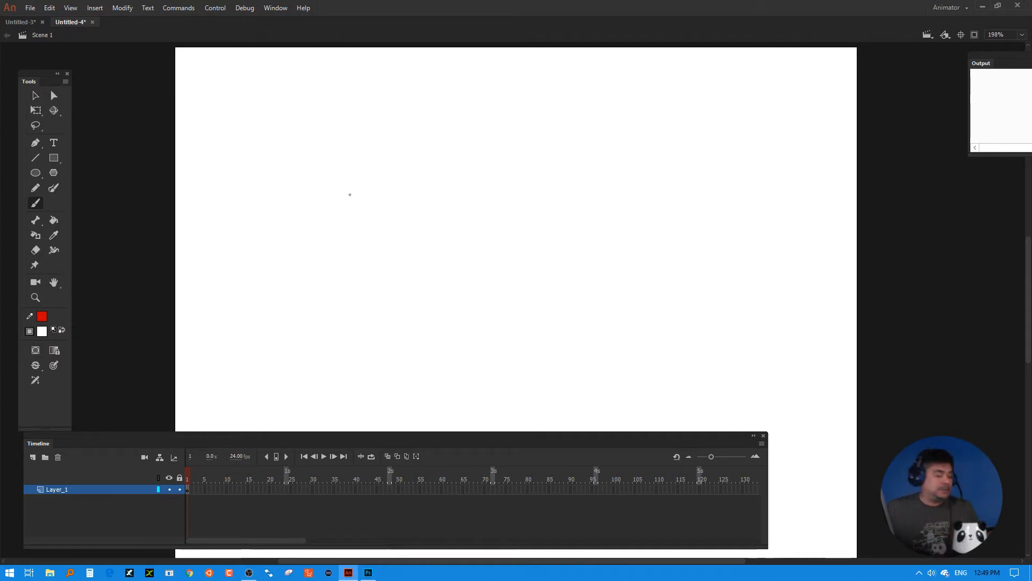
pyautogui.click(45, 331)
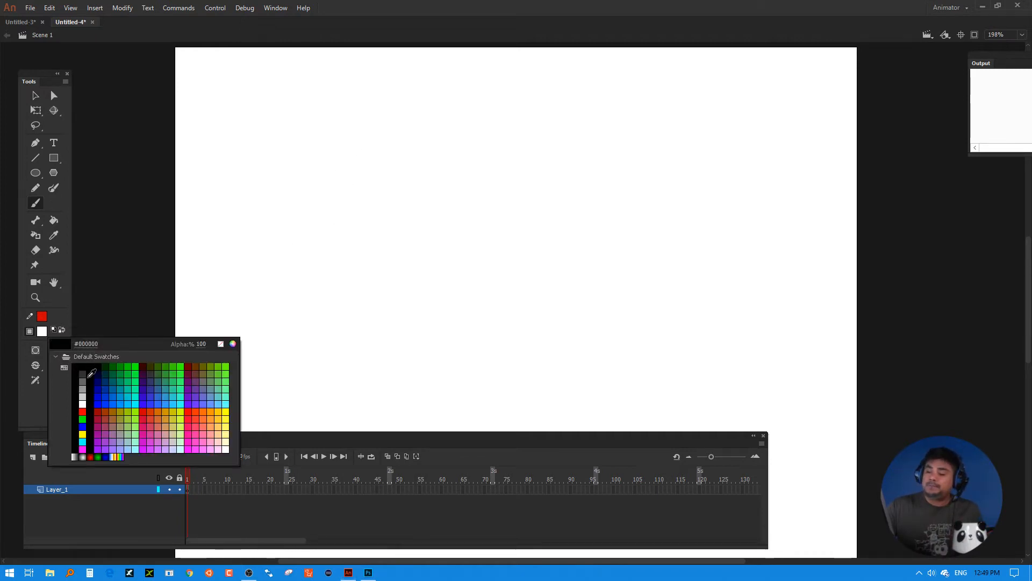
pyautogui.click(83, 380)
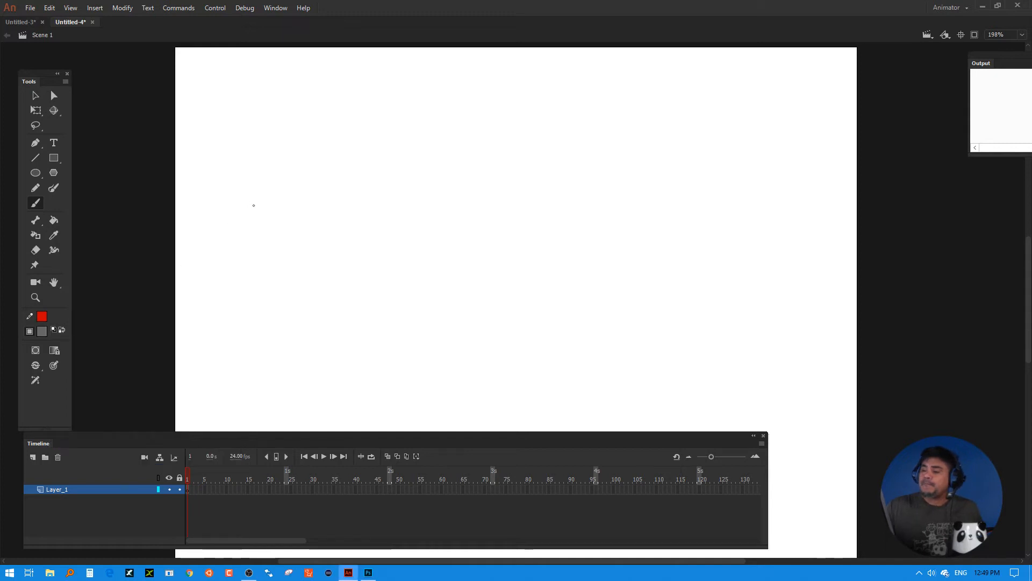
pyautogui.moveTo(249, 126)
pyautogui.mouseDown()
pyautogui.moveTo(300, 118)
pyautogui.moveTo(318, 145)
pyautogui.moveTo(329, 266)
pyautogui.mouseUp()
pyautogui.moveTo(336, 302)
pyautogui.mouseDown()
pyautogui.moveTo(336, 352)
pyautogui.moveTo(304, 365)
pyautogui.moveTo(272, 343)
pyautogui.moveTo(247, 247)
pyautogui.moveTo(249, 128)
pyautogui.mouseUp()
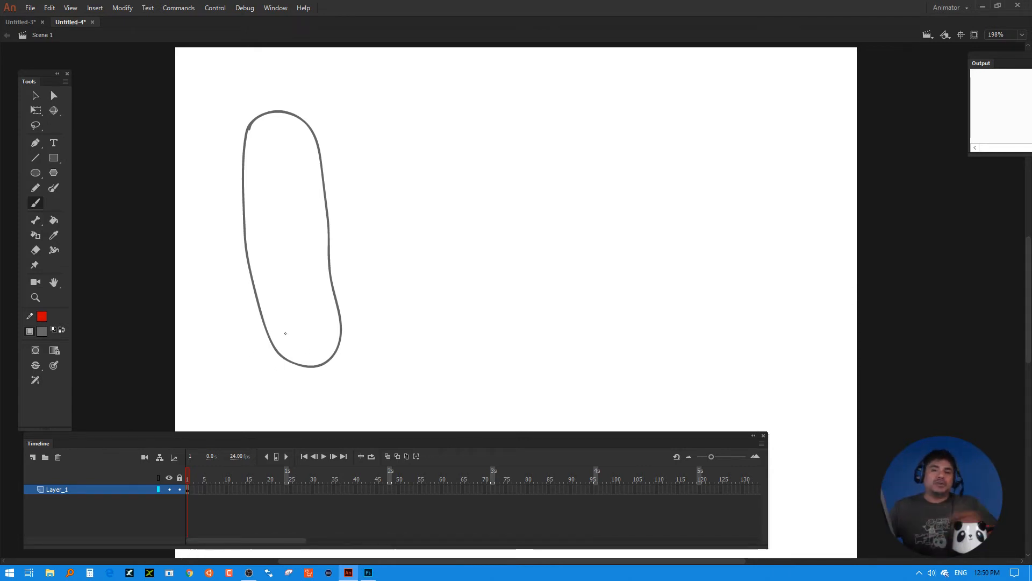
# - Fill the inside of the brushed outline with green #339933 using the Paint Bucket
pyautogui.click(42, 330)
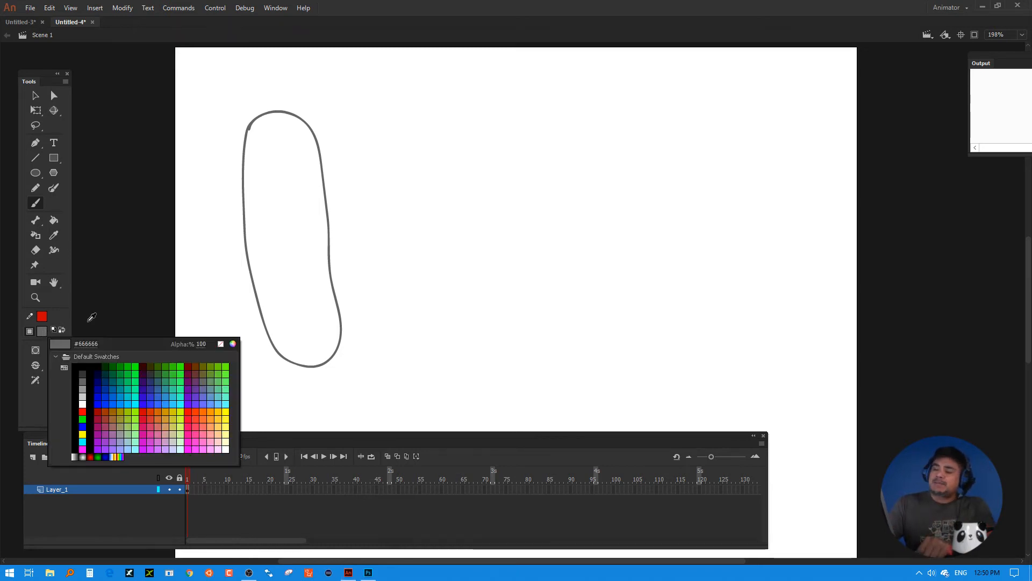
pyautogui.click(167, 372)
pyautogui.click(55, 219)
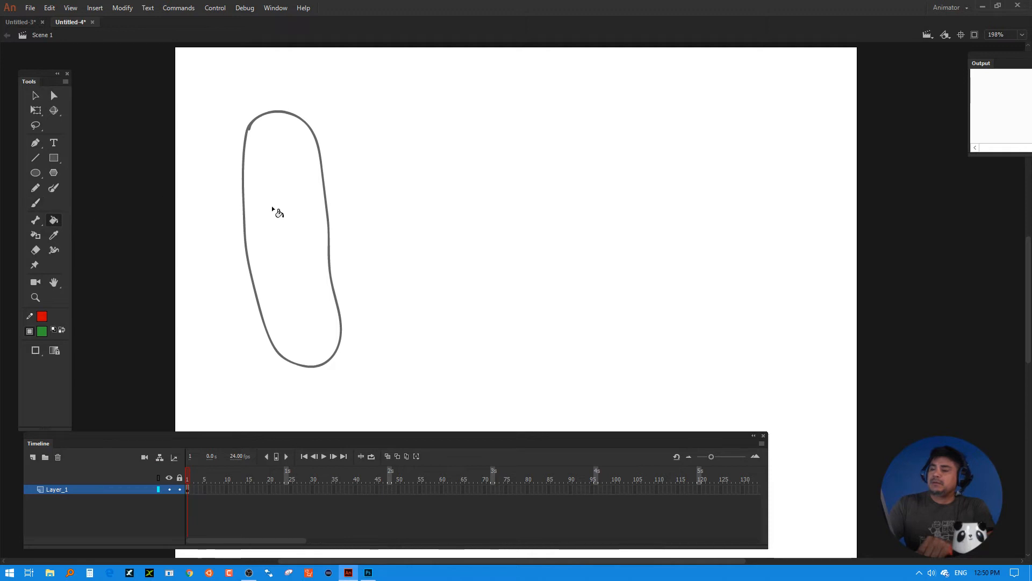
pyautogui.click(273, 208)
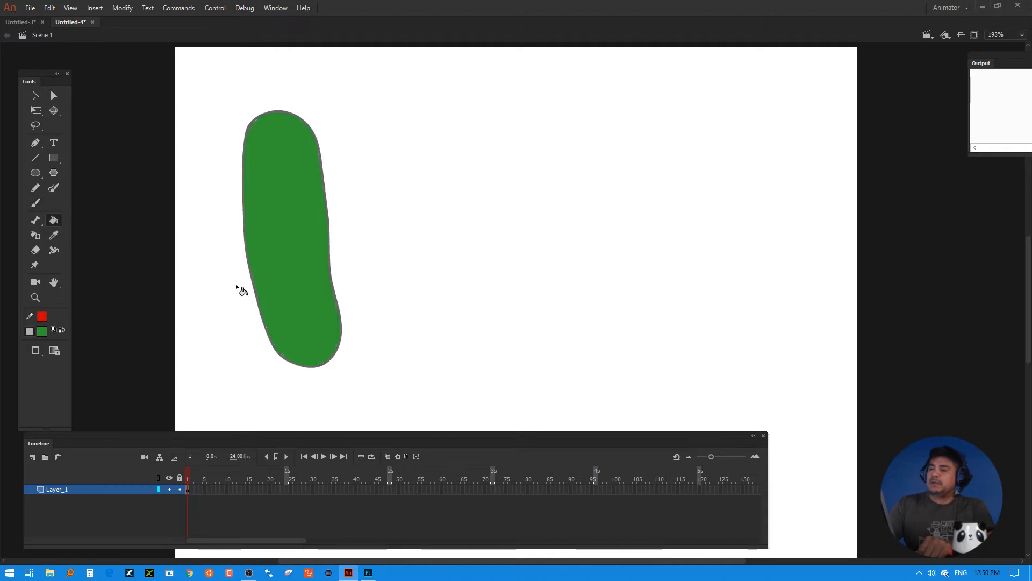
# - Refill the inside of the outlined shape with olive #666600
pyautogui.click(42, 332)
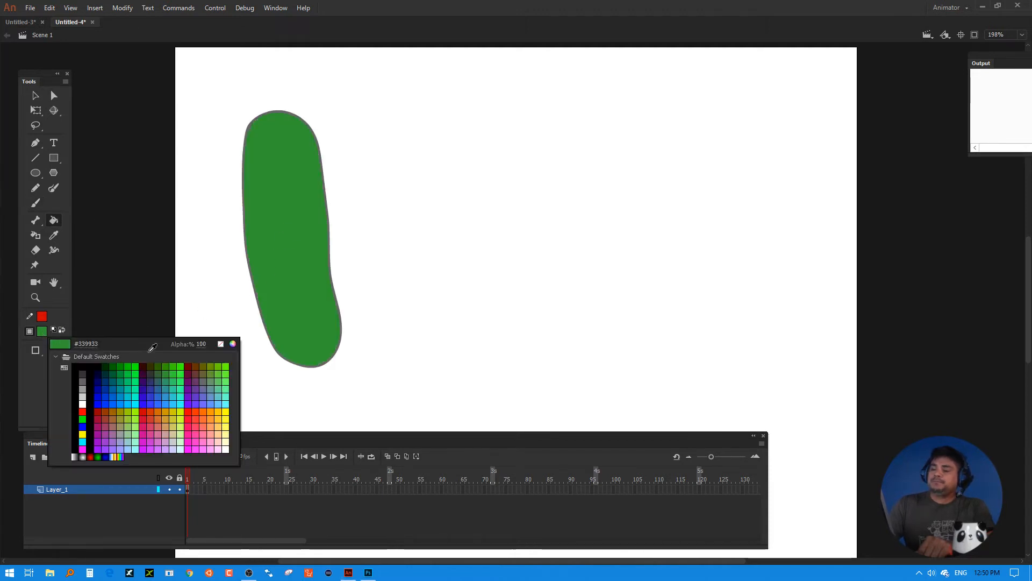
pyautogui.click(203, 367)
pyautogui.click(303, 273)
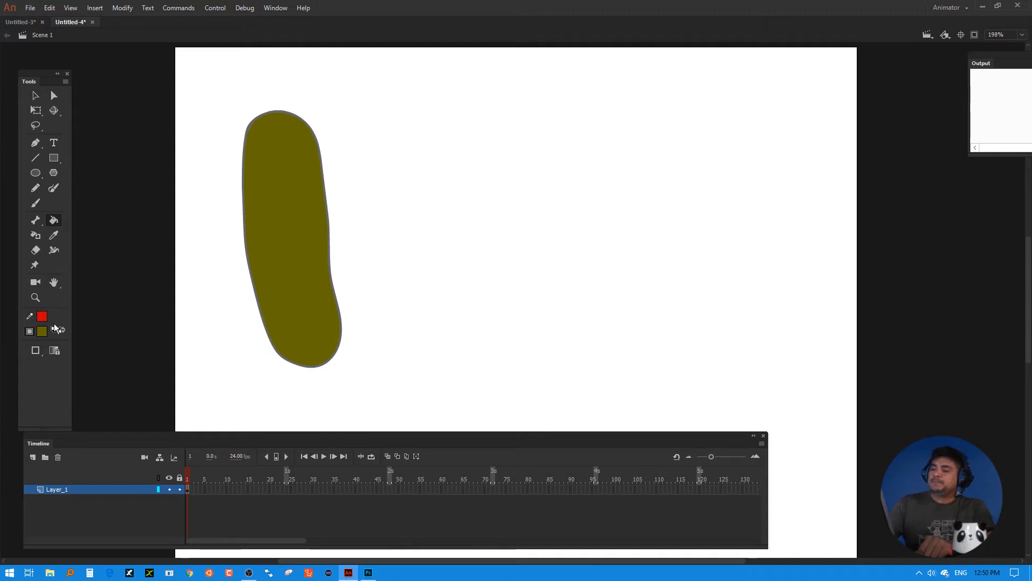
# - Recolor the shape's outline with a darker olive, #4D4D00, by lowering the fill color's brightness to 30%
pyautogui.click(42, 331)
pyautogui.click(233, 345)
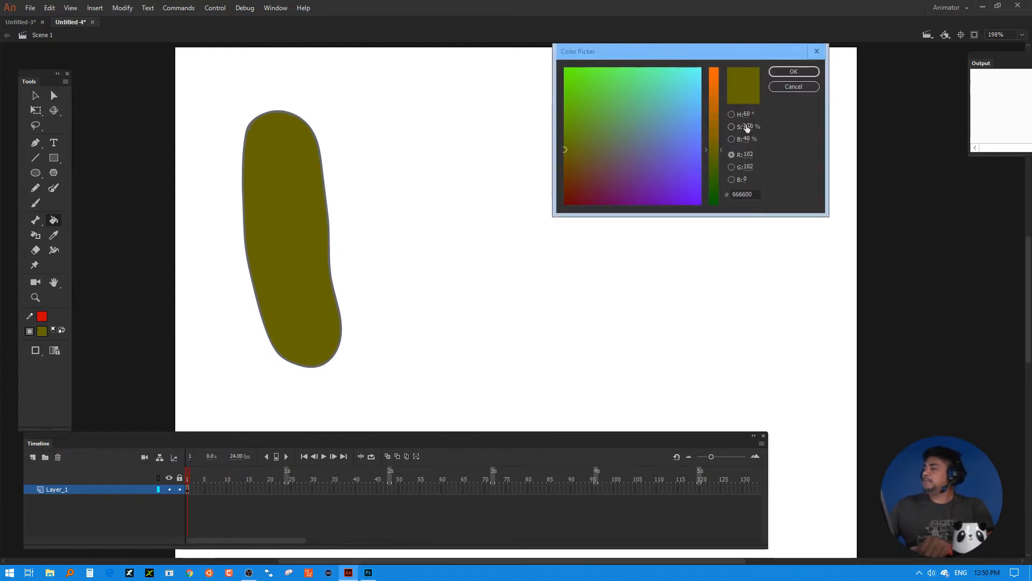
pyautogui.moveTo(748, 138); pyautogui.dragTo(740, 138)
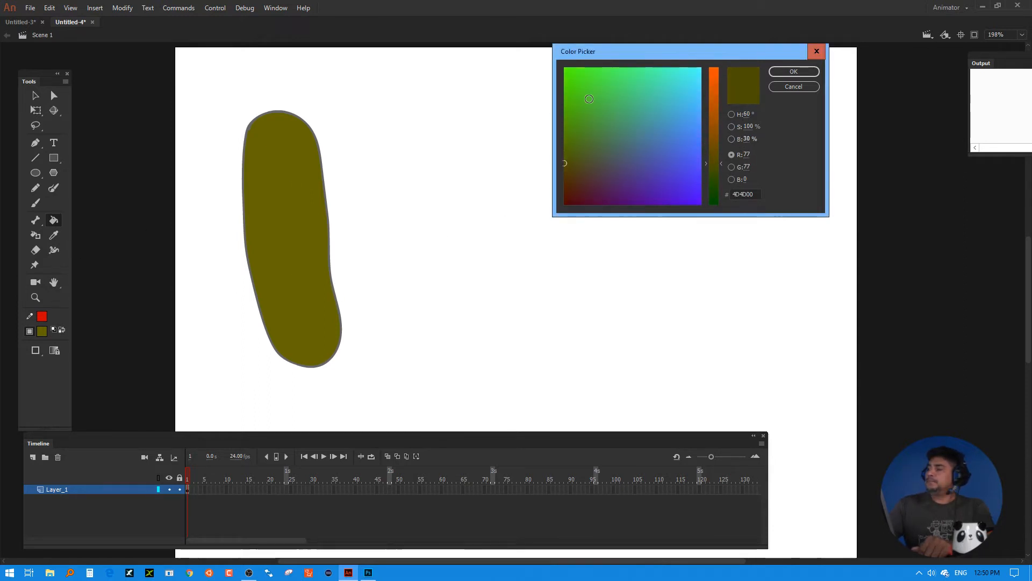
pyautogui.click(794, 72)
pyautogui.click(331, 266)
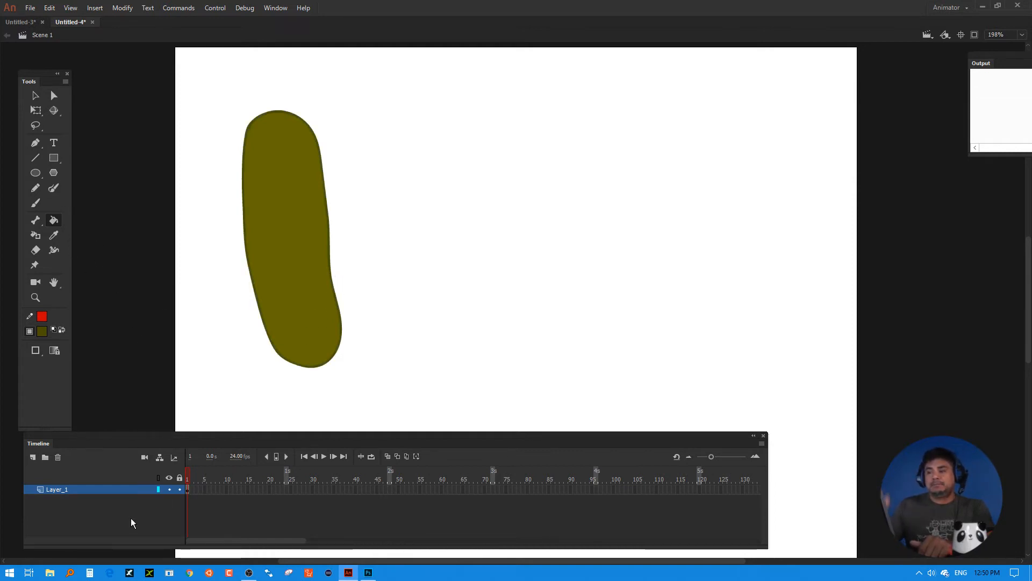
# - Add a new layer above Layer_1 and set the Brush color to a darker shade sampled from the shape's olive fill
pyautogui.click(32, 456)
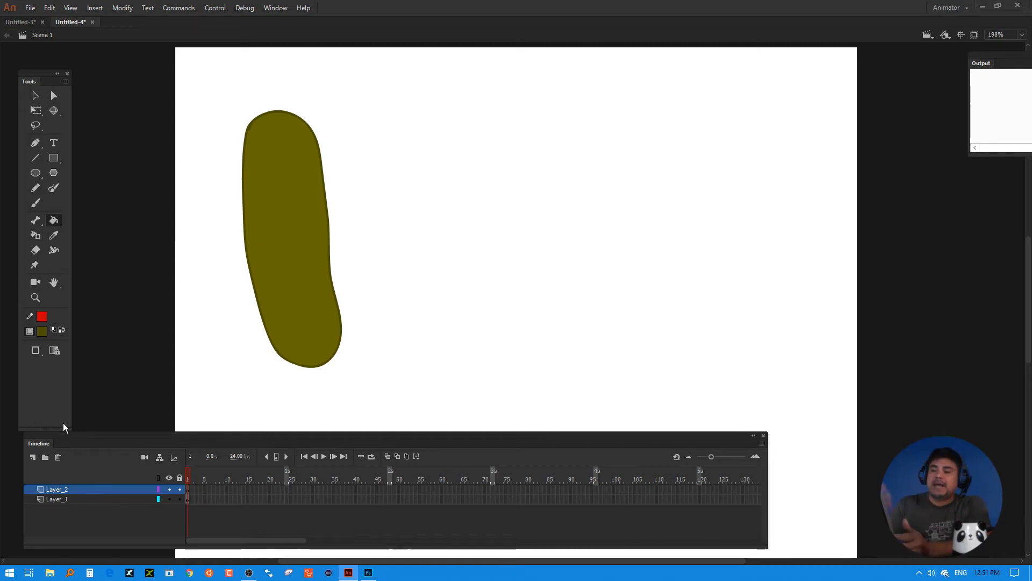
pyautogui.click(35, 203)
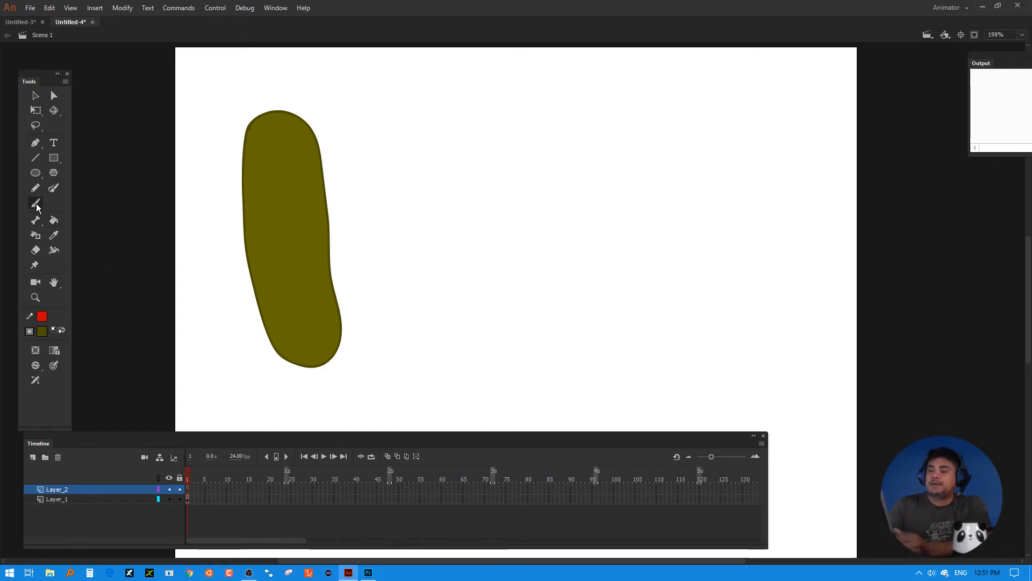
pyautogui.click(44, 331)
pyautogui.click(285, 207)
pyautogui.click(42, 331)
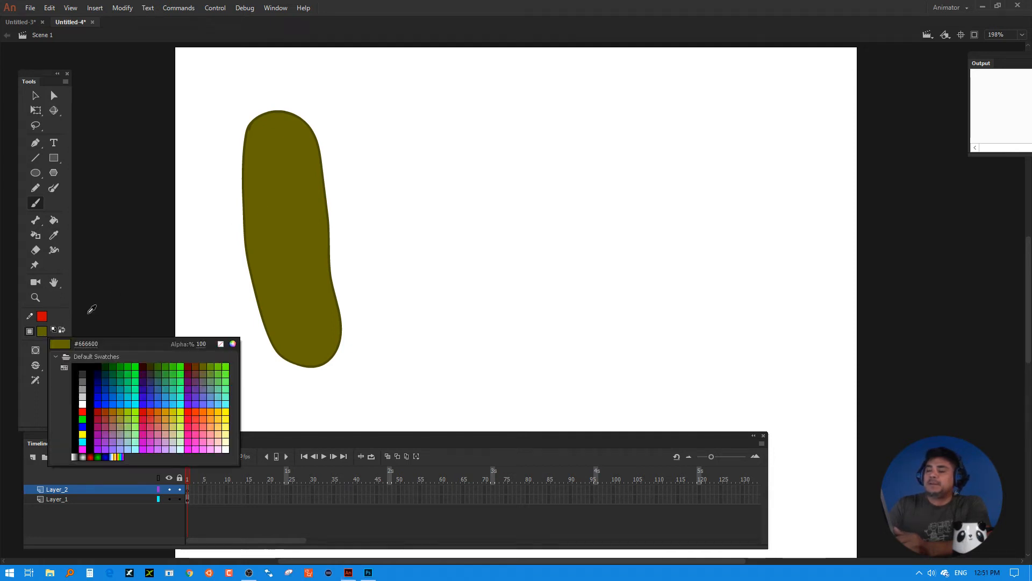
pyautogui.click(233, 344)
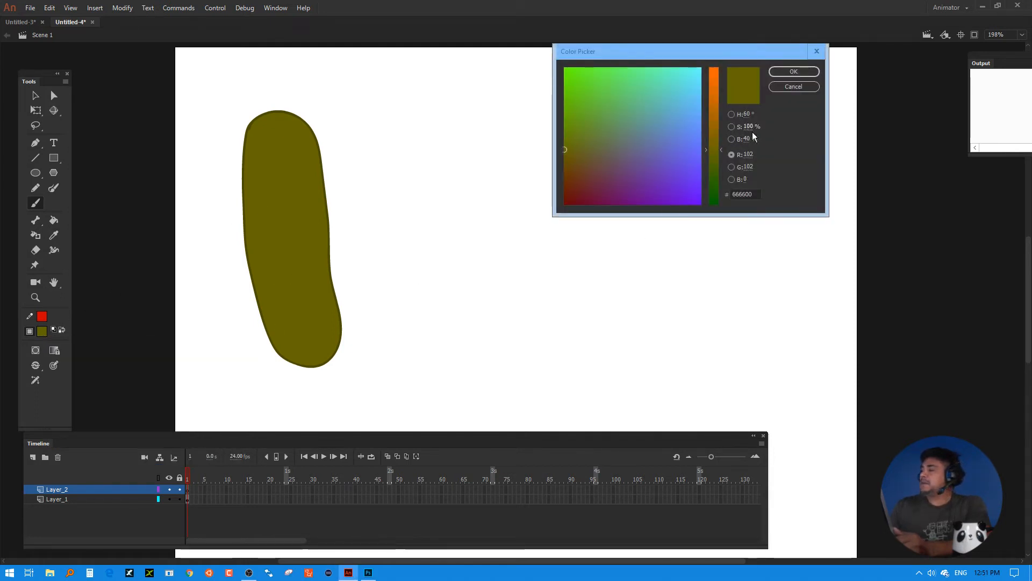
pyautogui.moveTo(747, 138); pyautogui.dragTo(737, 138)
pyautogui.click(783, 73)
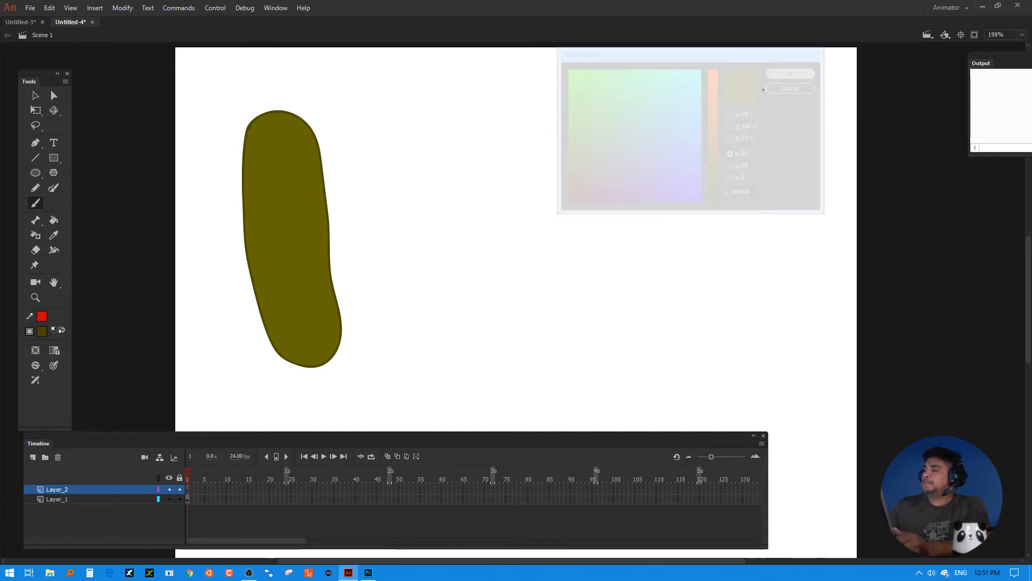
# - Lock Layer_1, brush a closed irregular blob outline over the olive shape's left edge on Layer_2, and fill it with the same dark olive
pyautogui.click(180, 498)
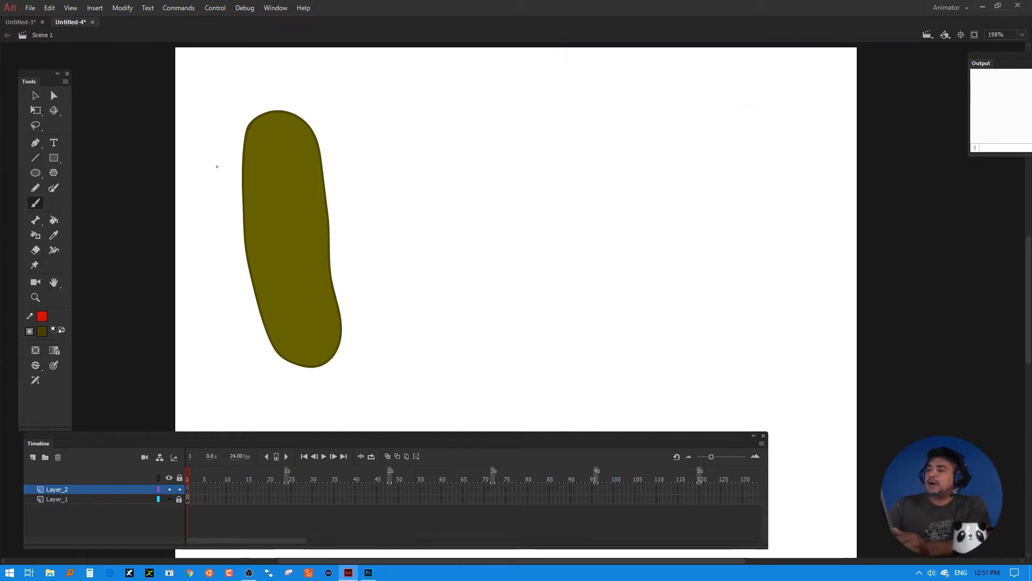
pyautogui.moveTo(218, 171)
pyautogui.mouseDown()
pyautogui.moveTo(228, 146)
pyautogui.moveTo(252, 142)
pyautogui.moveTo(255, 184)
pyautogui.mouseUp()
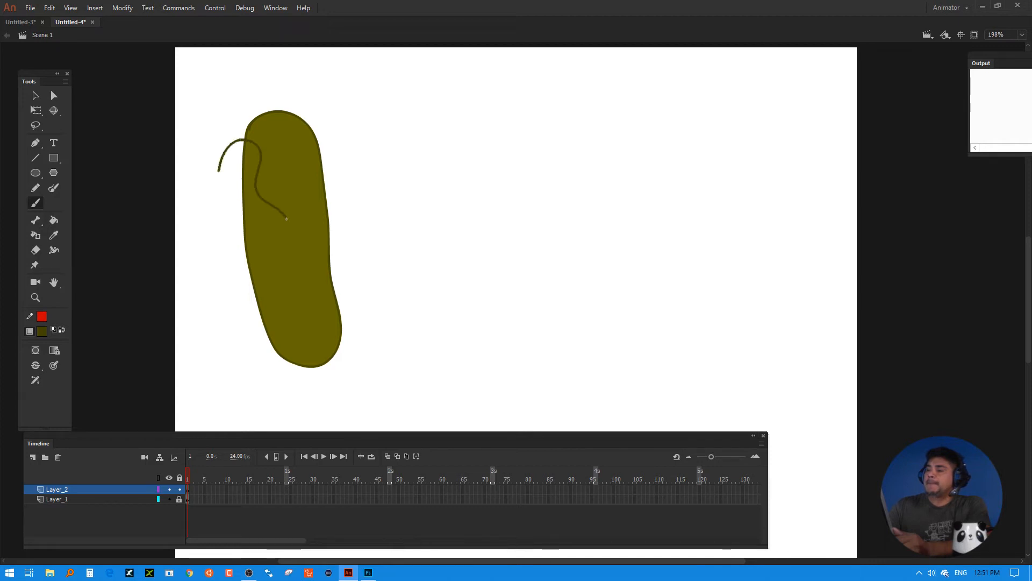
pyautogui.moveTo(263, 227)
pyautogui.mouseDown()
pyautogui.moveTo(250, 258)
pyautogui.moveTo(222, 267)
pyautogui.moveTo(213, 242)
pyautogui.moveTo(227, 217)
pyautogui.moveTo(191, 212)
pyautogui.moveTo(221, 171)
pyautogui.mouseUp()
pyautogui.click(53, 220)
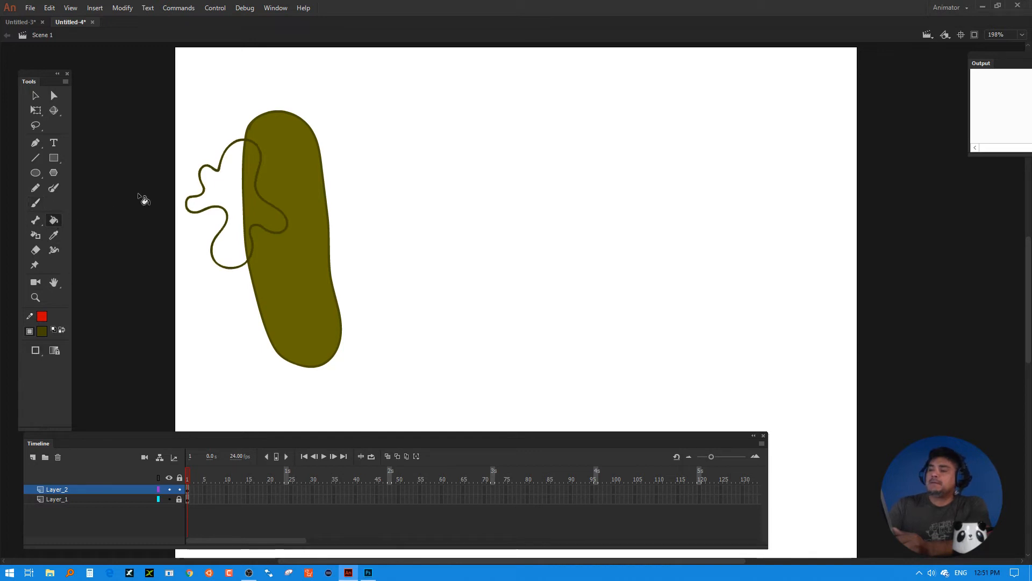
pyautogui.click(237, 200)
# - Examine the density of anchor points along the dark blob's outline with the Subselection tool
pyautogui.click(36, 96)
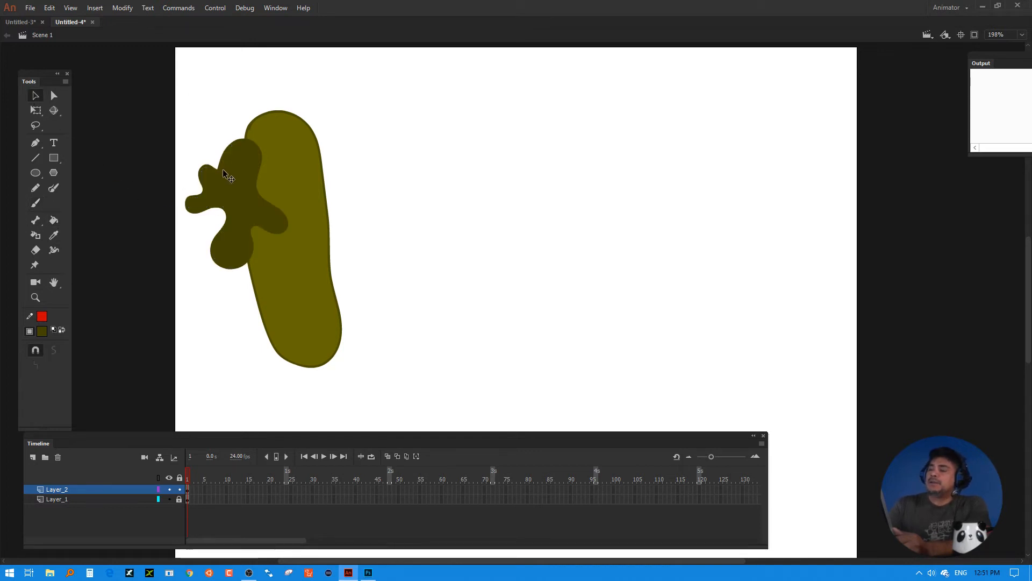
pyautogui.click(256, 194)
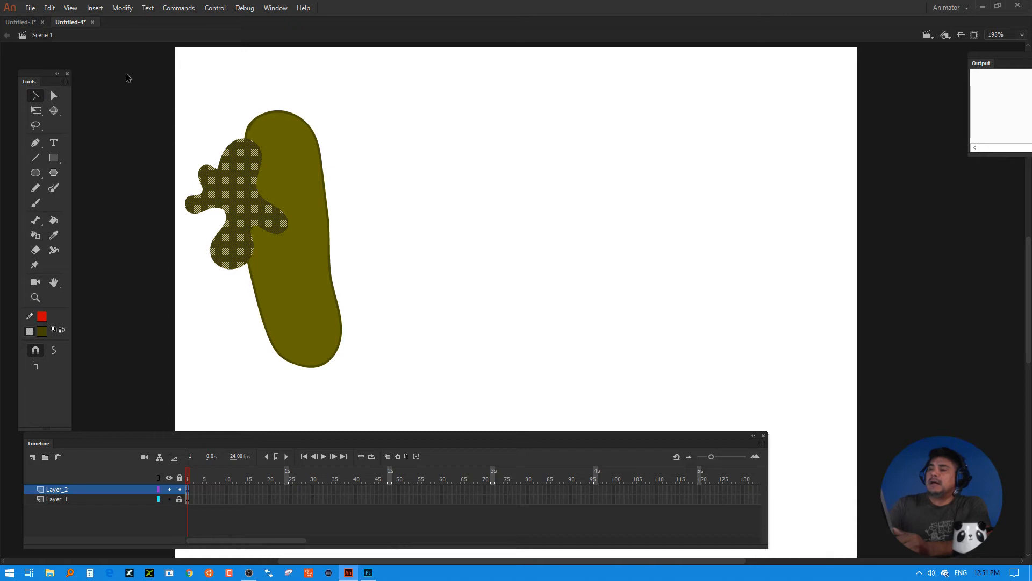
pyautogui.click(53, 95)
pyautogui.click(240, 141)
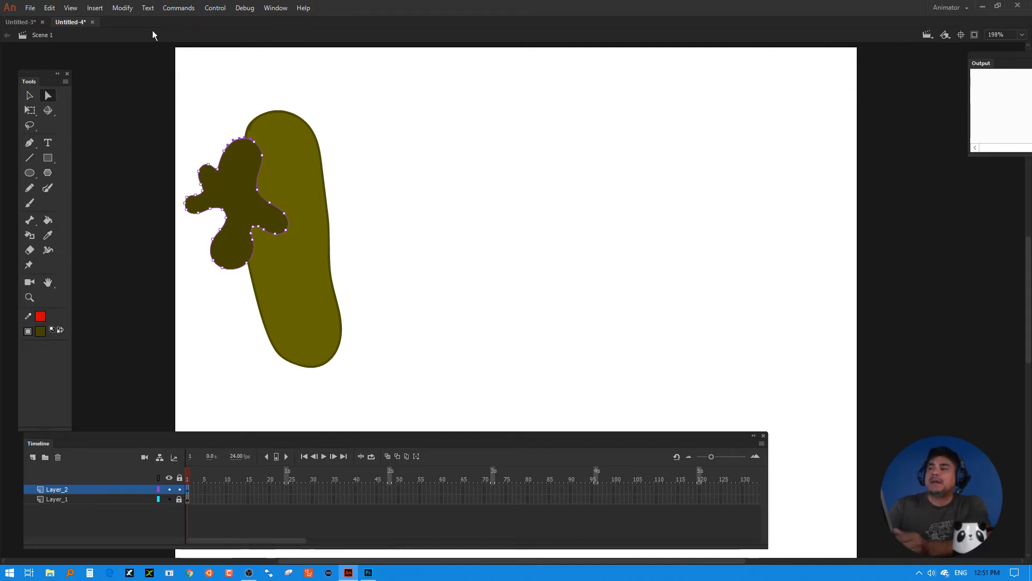
pyautogui.click(34, 95)
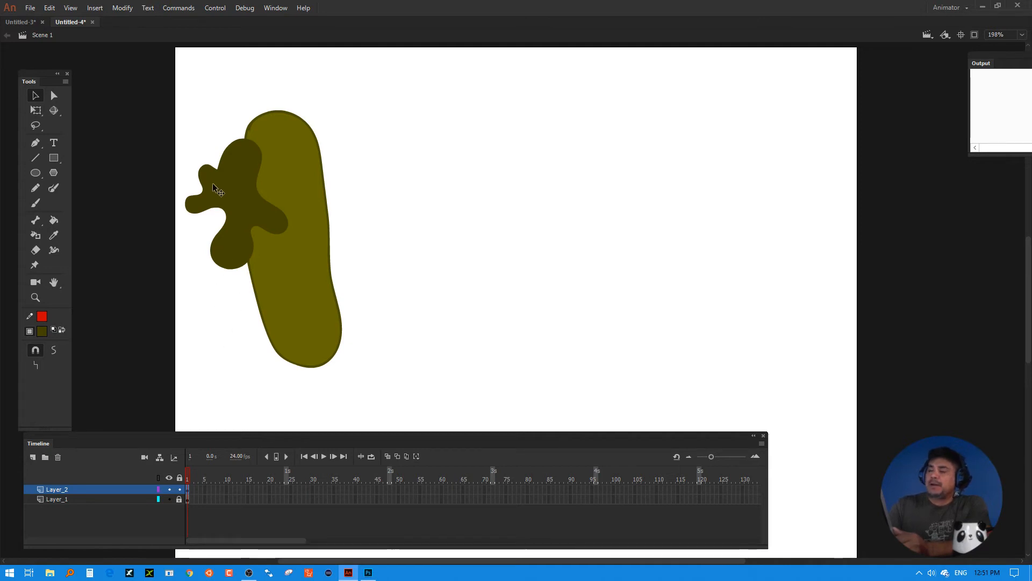
# - Select the whole dark blob and optimize its curves with an optimization strength of 100
pyautogui.moveTo(205, 185); pyautogui.dragTo(205, 186)
pyautogui.moveTo(145, 134); pyautogui.dragTo(322, 293)
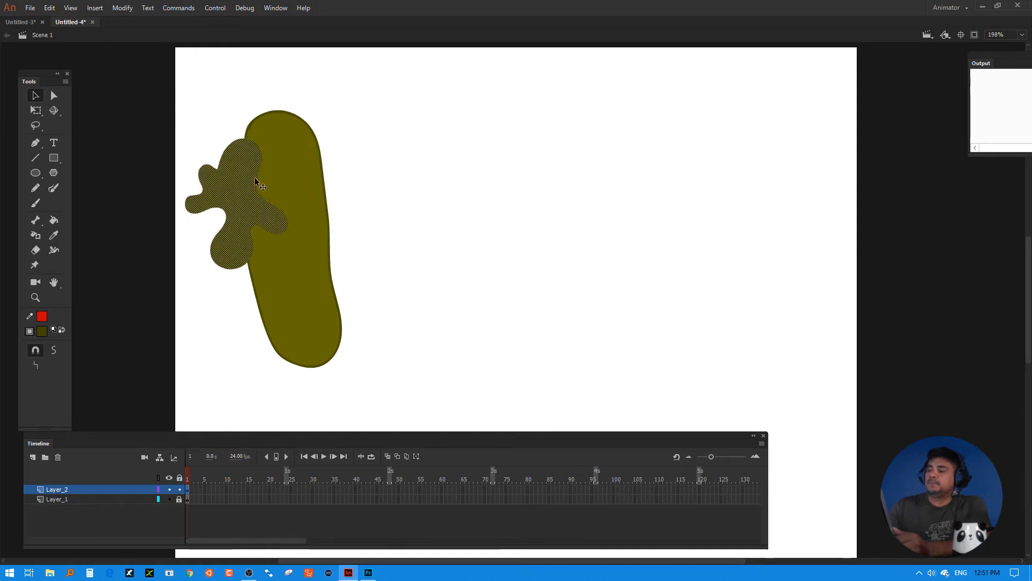
pyautogui.click(123, 8)
pyautogui.moveTo(199, 94)
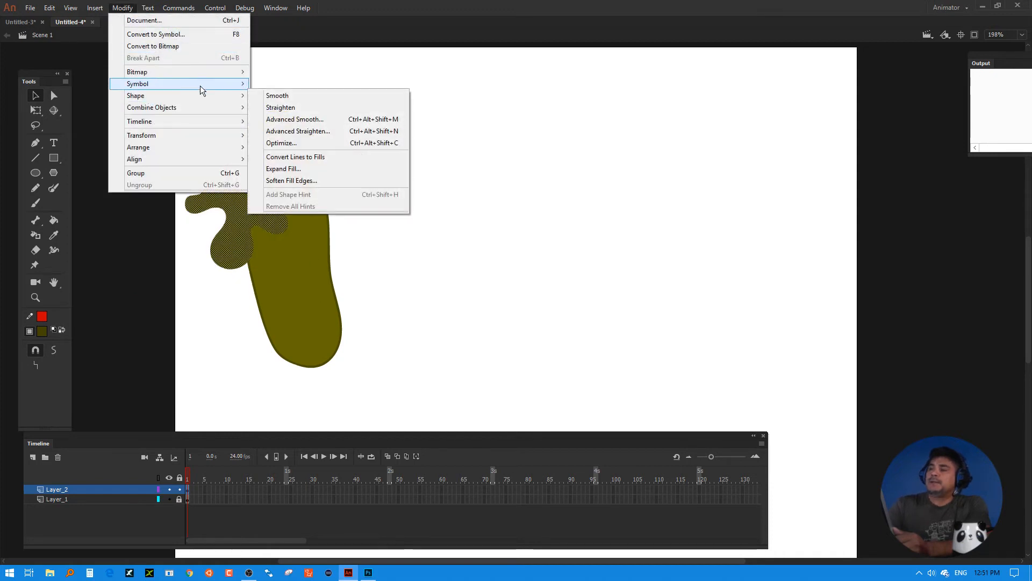
pyautogui.click(298, 144)
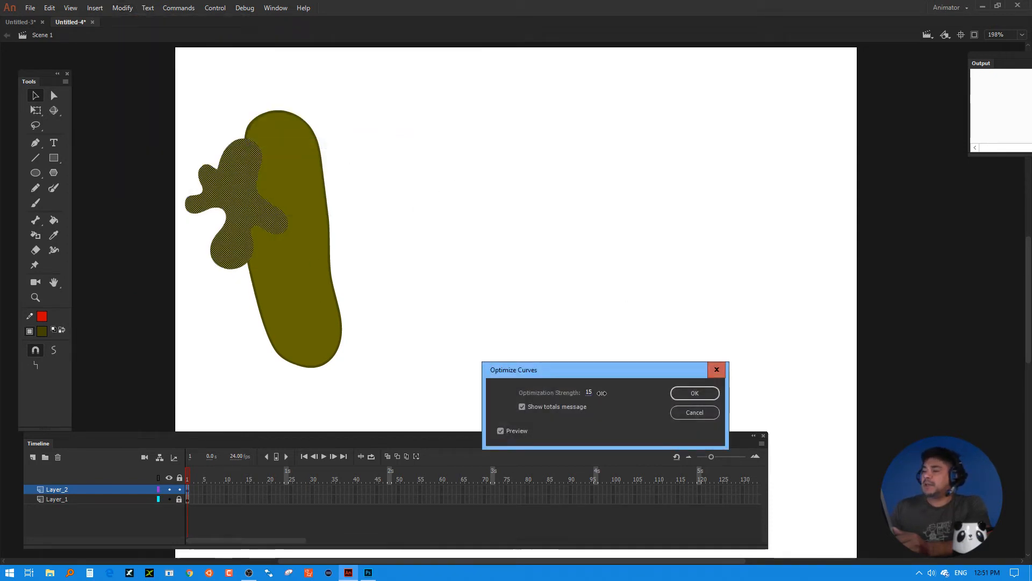
pyautogui.moveTo(601, 393); pyautogui.dragTo(674, 393)
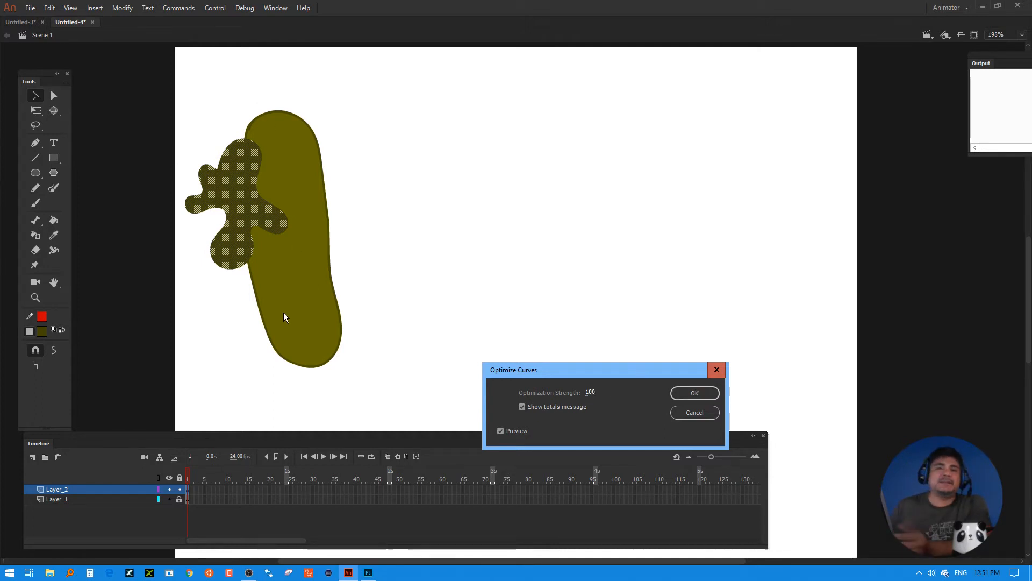
pyautogui.click(693, 393)
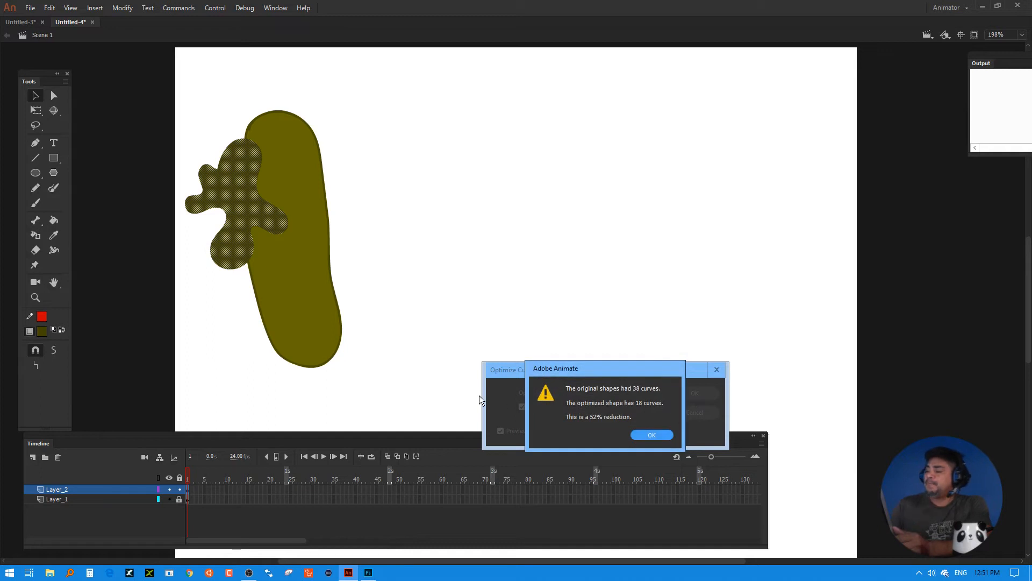
pyautogui.click(647, 435)
# - Check the optimized blob's remaining anchor points with the Subselection tool
pyautogui.press('a')
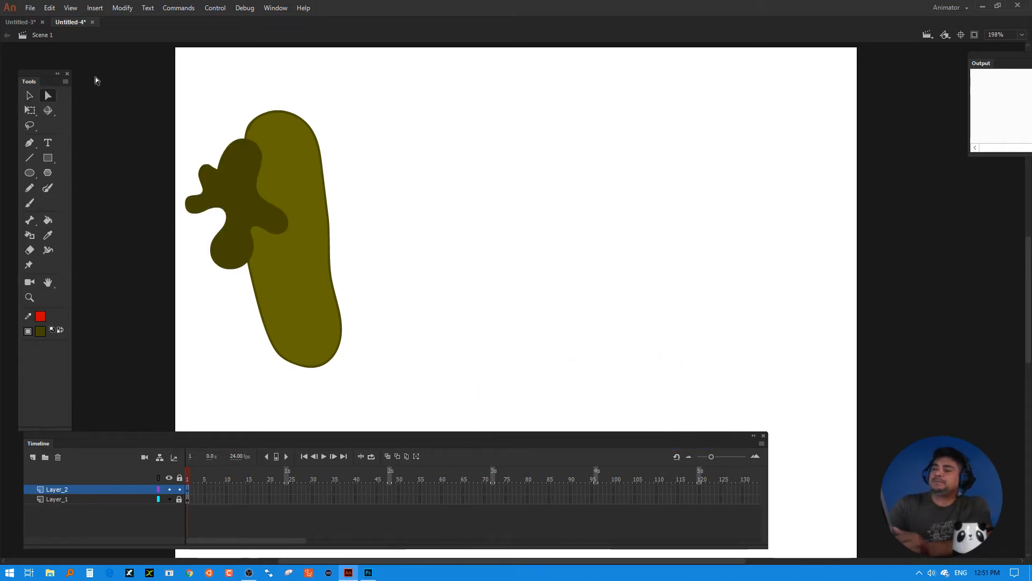
pyautogui.click(225, 151)
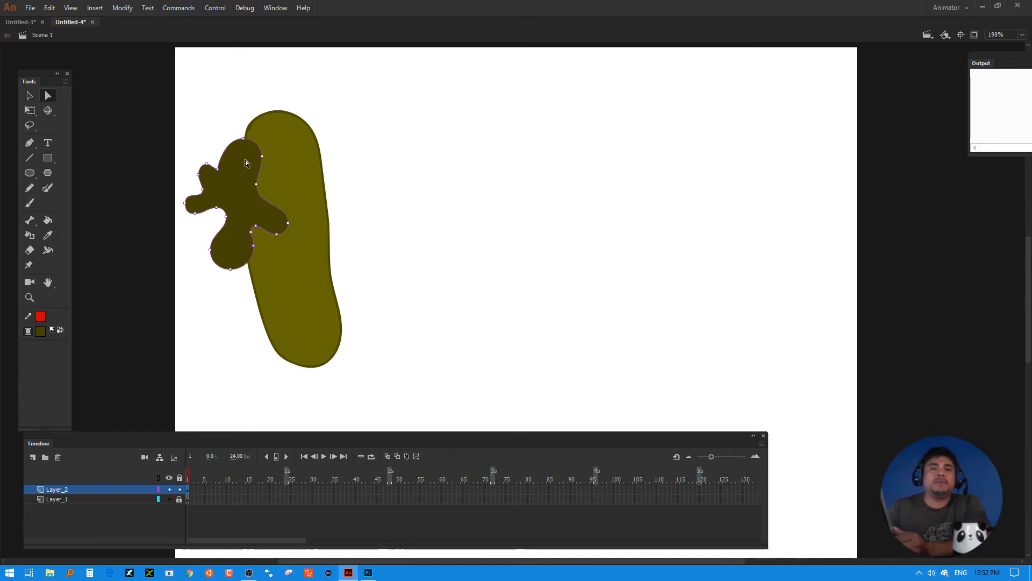
pyautogui.click(33, 94)
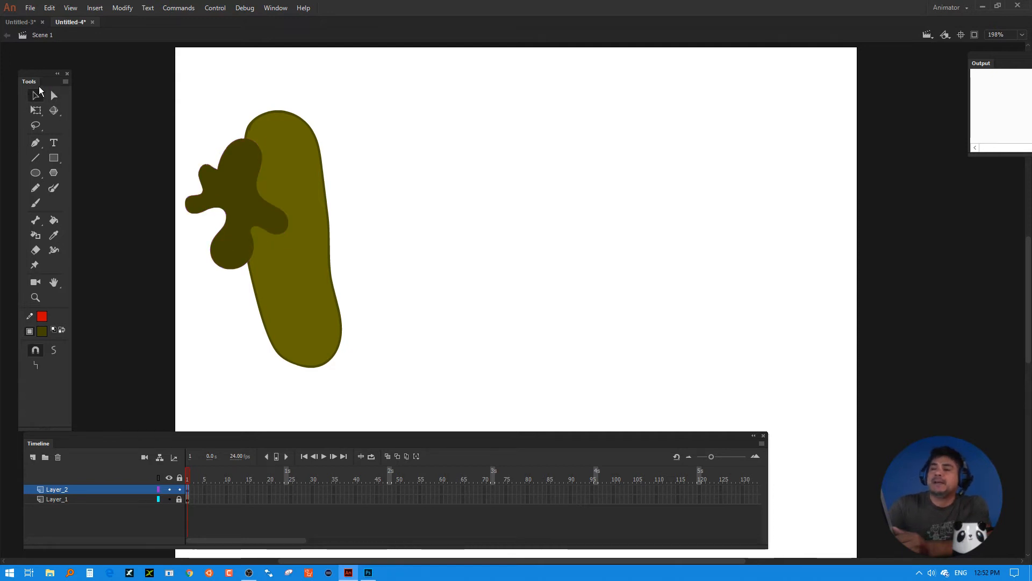
pyautogui.click(333, 137)
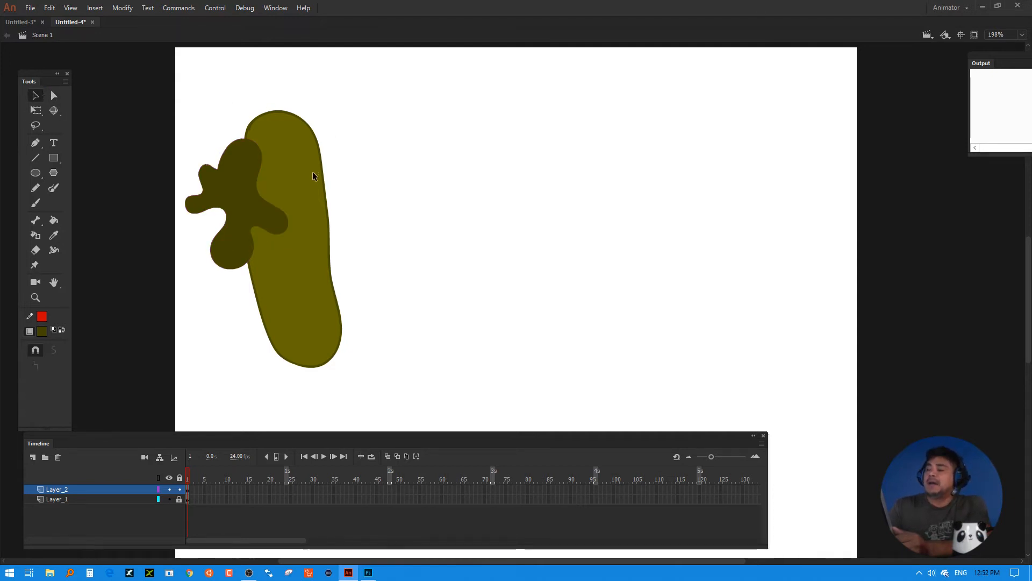
# - Lock Layer_2, unlock Layer_1, and optimize the curves of the olive shape and its outline
pyautogui.moveTo(372, 72); pyautogui.dragTo(192, 425)
pyautogui.click(179, 489)
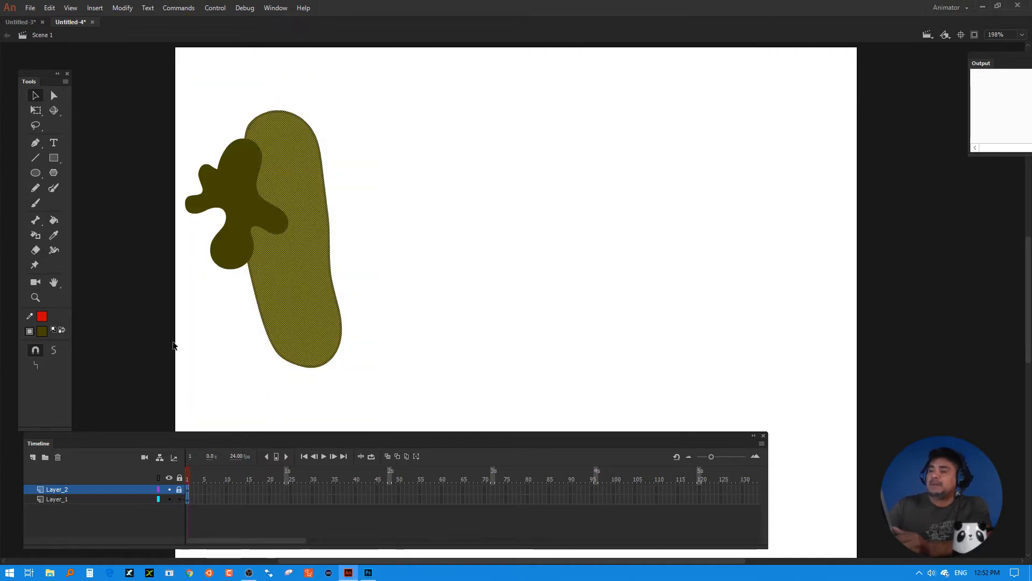
pyautogui.click(123, 8)
pyautogui.moveTo(149, 95)
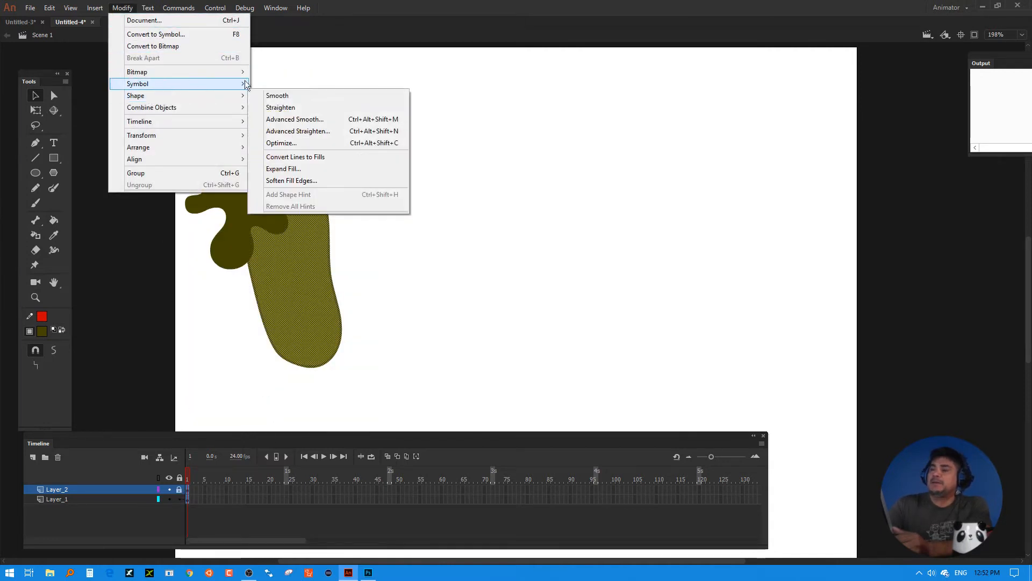
pyautogui.click(307, 144)
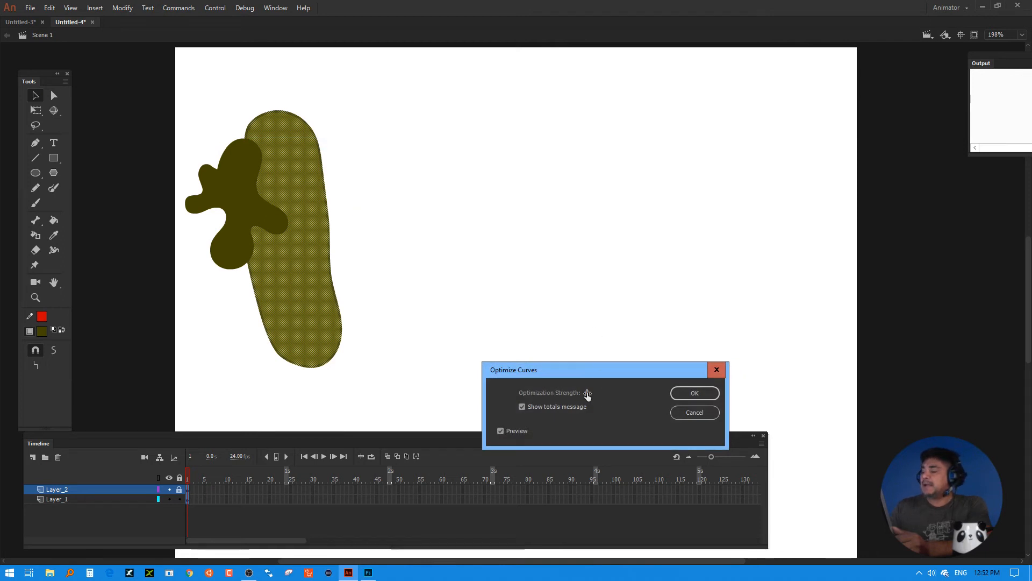
pyautogui.click(690, 393)
pyautogui.click(649, 436)
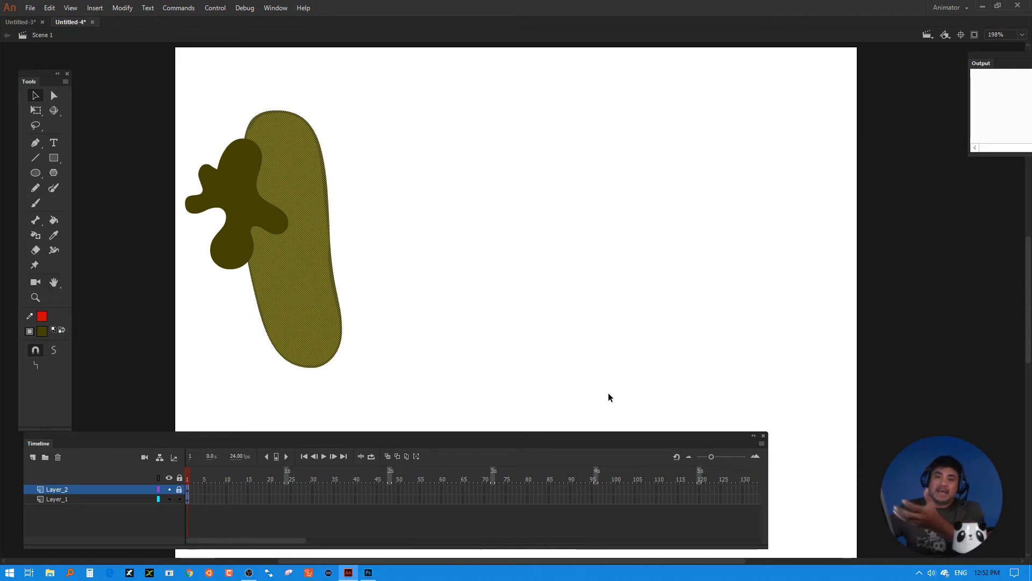
pyautogui.click(363, 198)
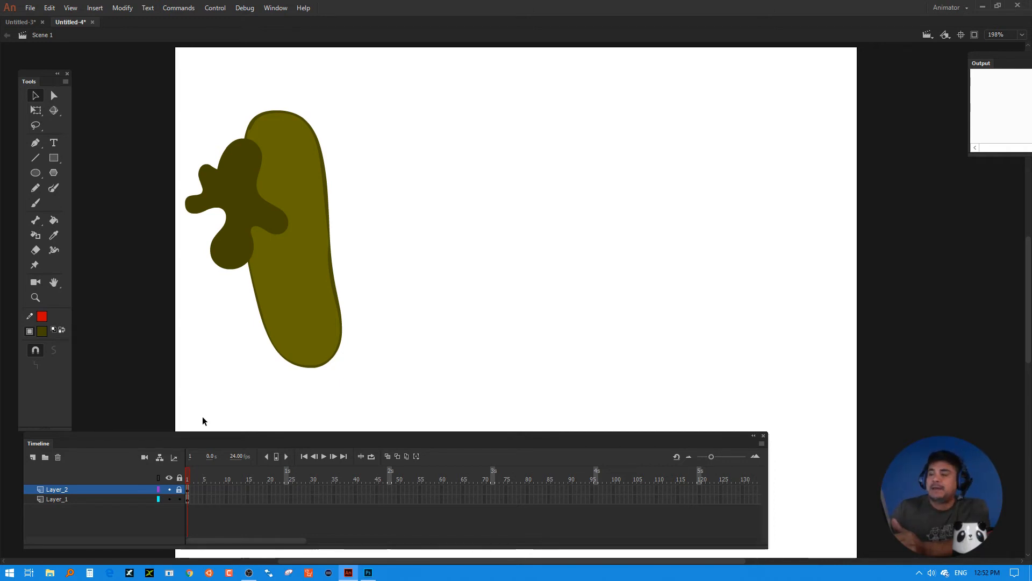
# - Unlock Layer_2 and convert the dark blob into a Movie Clip symbol named "blob"
pyautogui.click(179, 489)
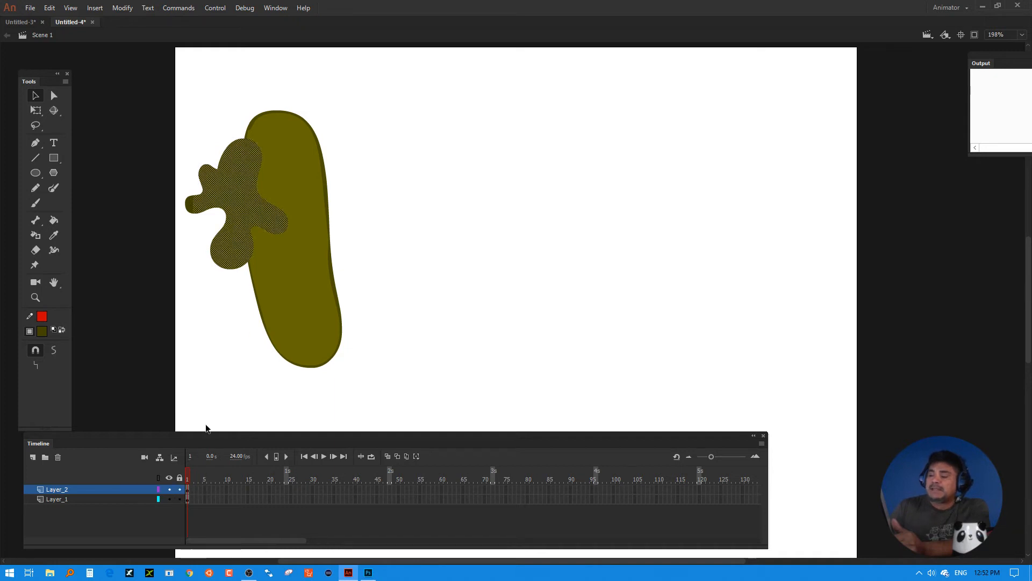
pyautogui.click(189, 487)
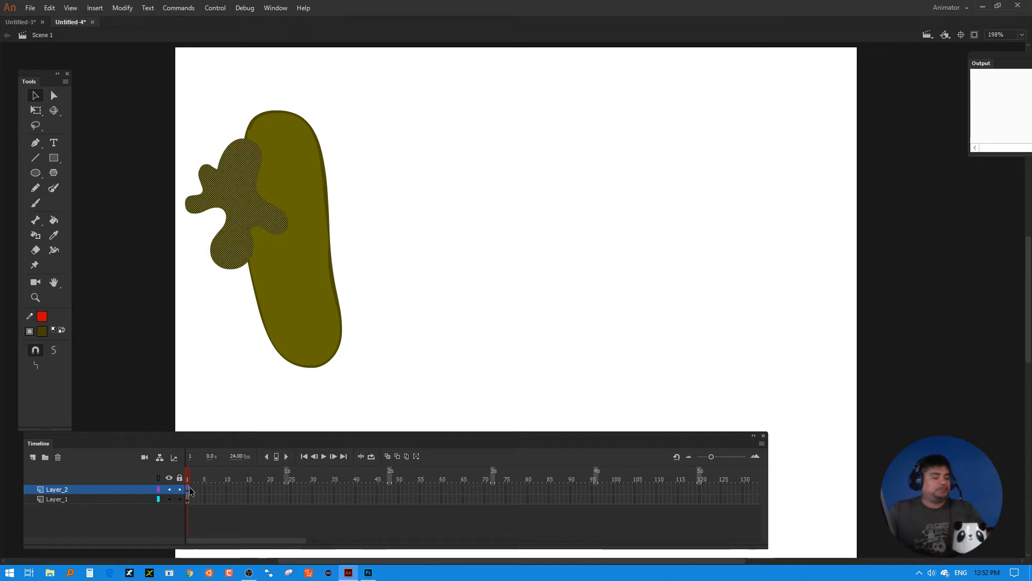
pyautogui.press('F8')
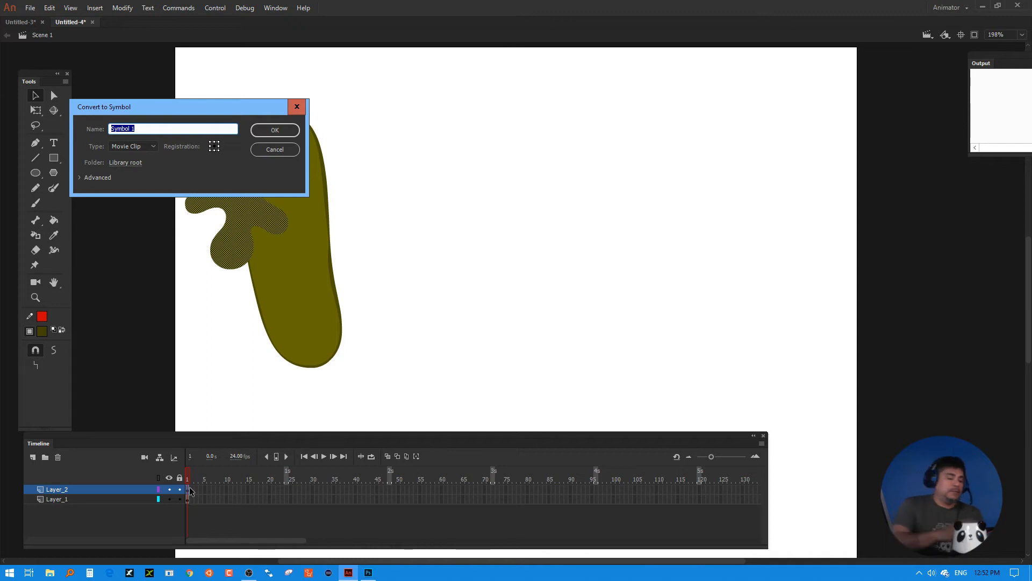
pyautogui.write('blob')
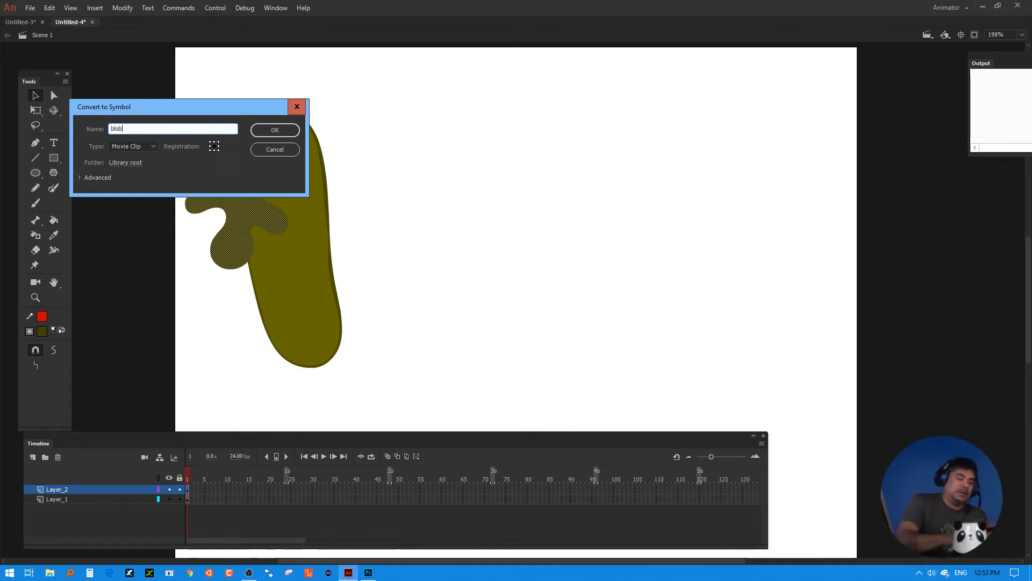
pyautogui.press('Return')
# - Duplicate the blob symbol twice and spread the three copies over the olive shape's upper-right, left and lower-right edges
pyautogui.click(400, 215)
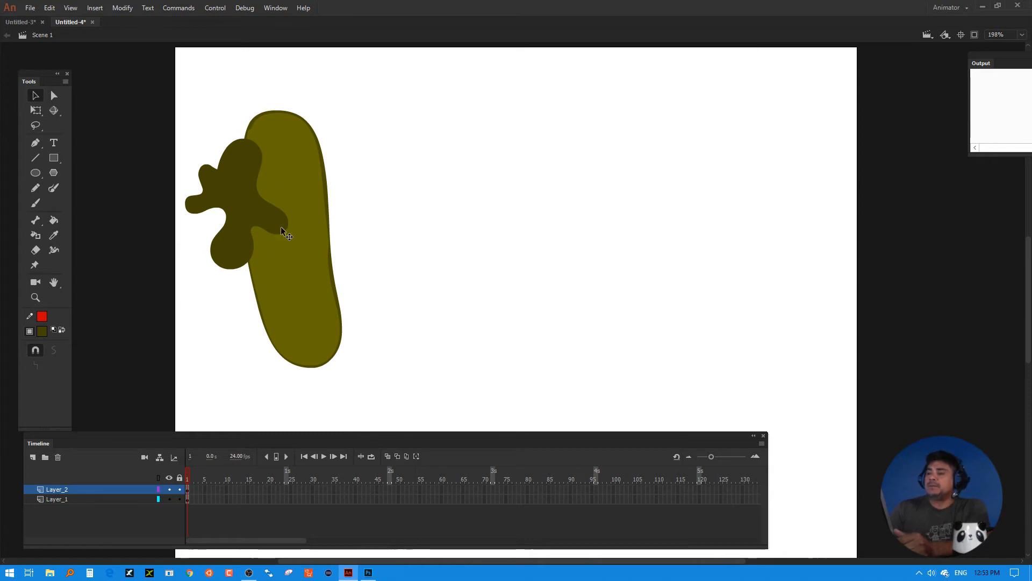
pyautogui.click(252, 209)
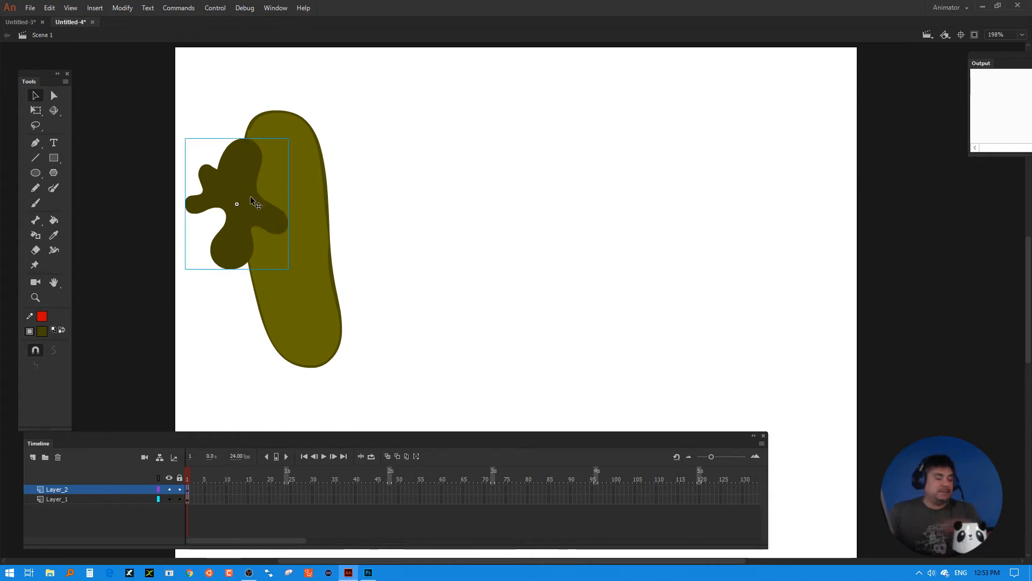
pyautogui.moveTo(252, 203)
pyautogui.mouseDown()
pyautogui.moveTo(316, 153)
pyautogui.moveTo(251, 209)
pyautogui.moveTo(325, 302)
pyautogui.moveTo(345, 310)
pyautogui.moveTo(317, 95)
pyautogui.moveTo(251, 211)
pyautogui.mouseUp()
pyautogui.hotkey('ctrl', 'd')
pyautogui.hotkey('ctrl', 'd')
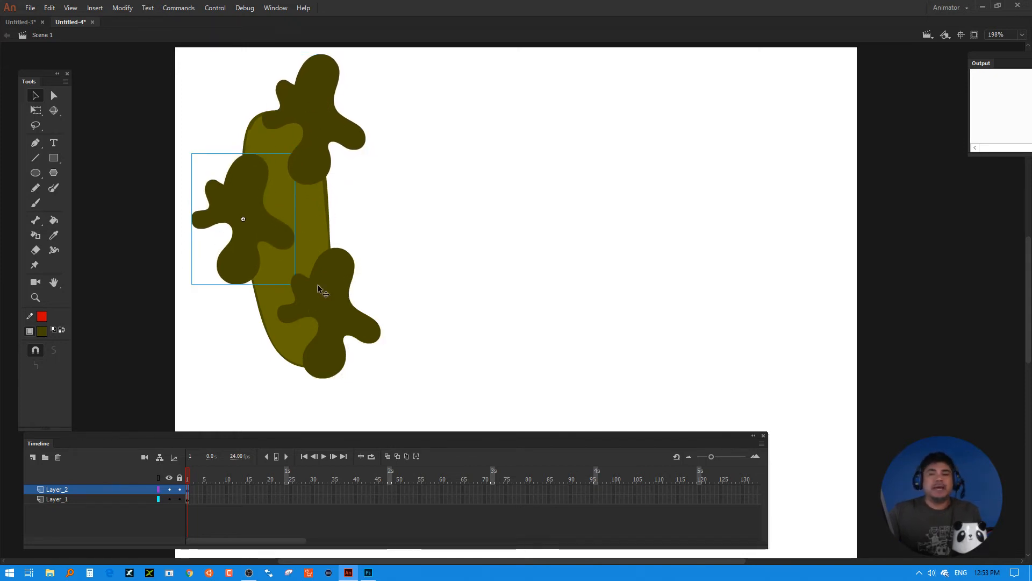
pyautogui.moveTo(317, 144); pyautogui.dragTo(322, 177)
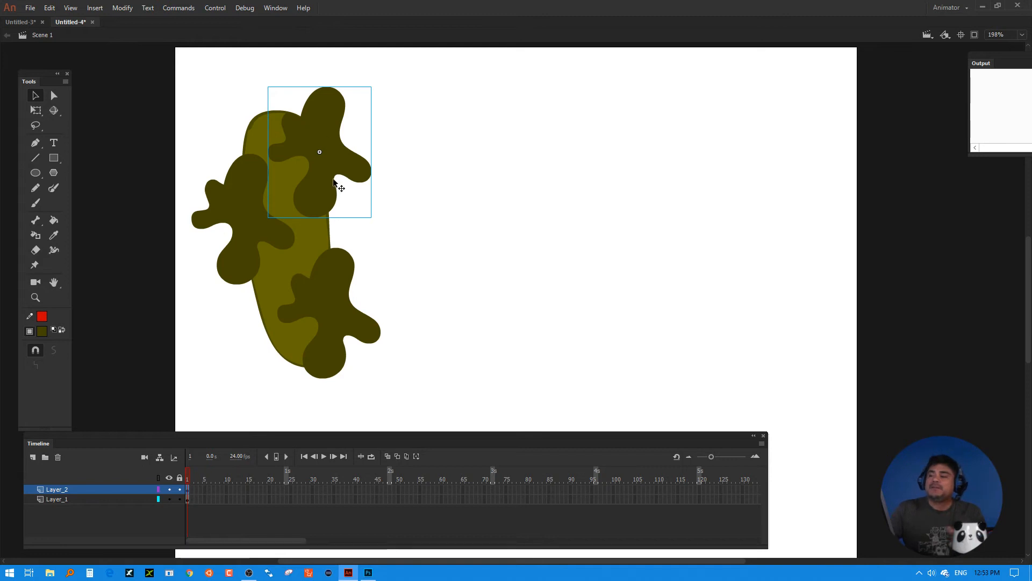
pyautogui.moveTo(246, 256); pyautogui.dragTo(249, 269)
# - Stretch the left blob taller and rotate the upper-right blob slightly clockwise, nudging both right-hand blobs down a little with Free Transform
pyautogui.press('q')
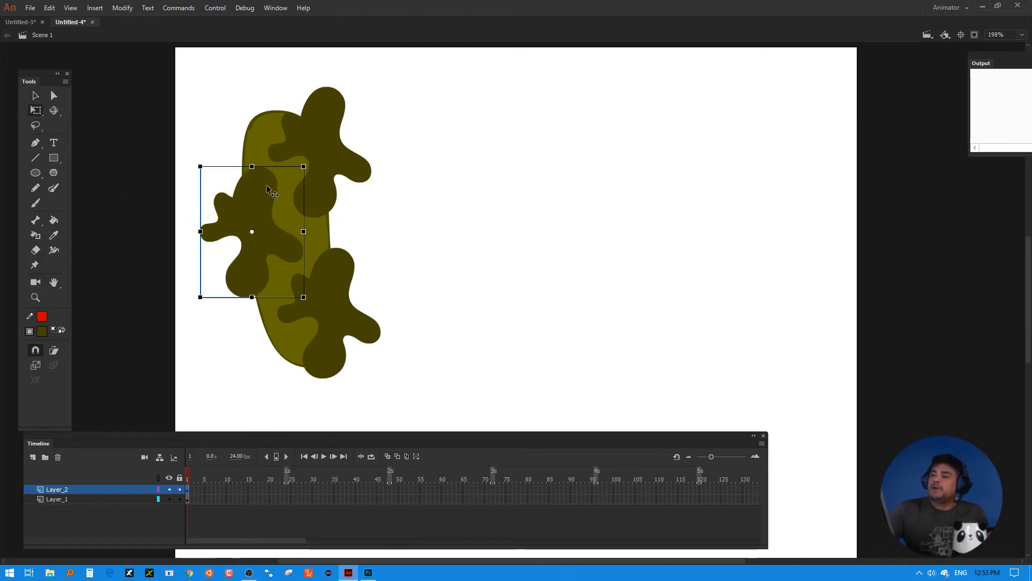
pyautogui.click(340, 157)
pyautogui.moveTo(380, 87); pyautogui.dragTo(392, 106)
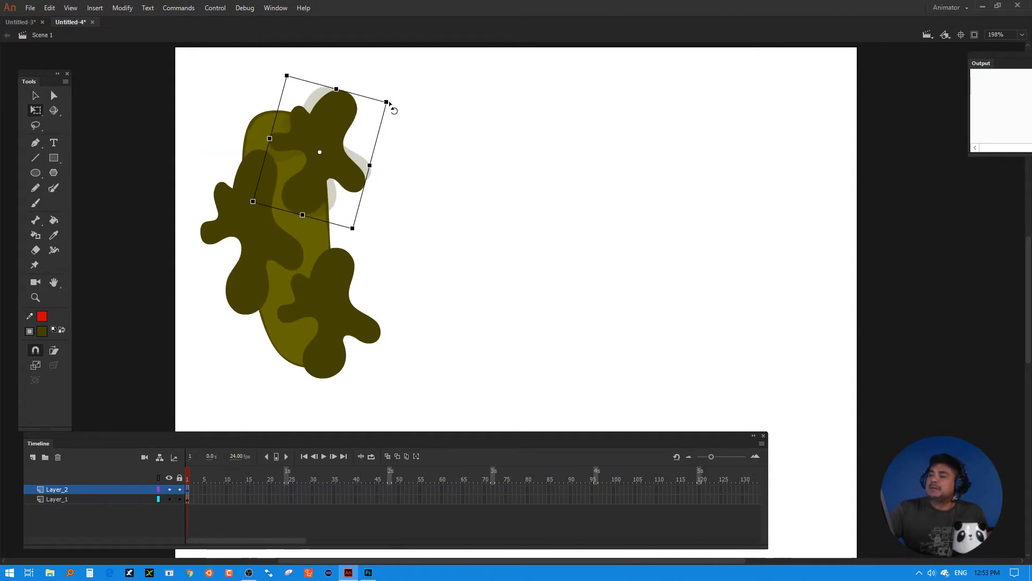
pyautogui.moveTo(330, 158); pyautogui.dragTo(335, 167)
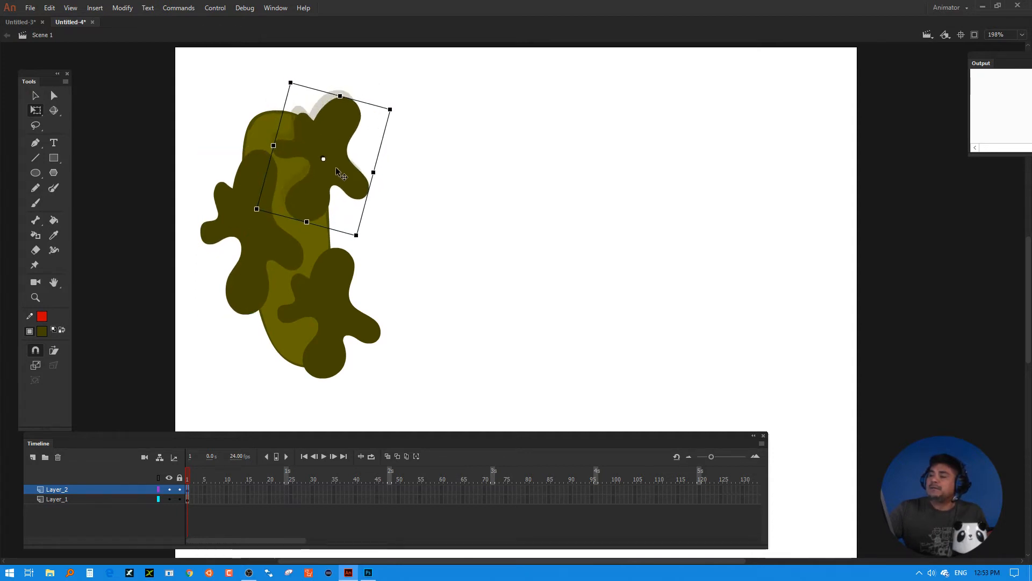
pyautogui.click(336, 325)
pyautogui.moveTo(336, 325); pyautogui.dragTo(335, 322)
pyautogui.click(431, 295)
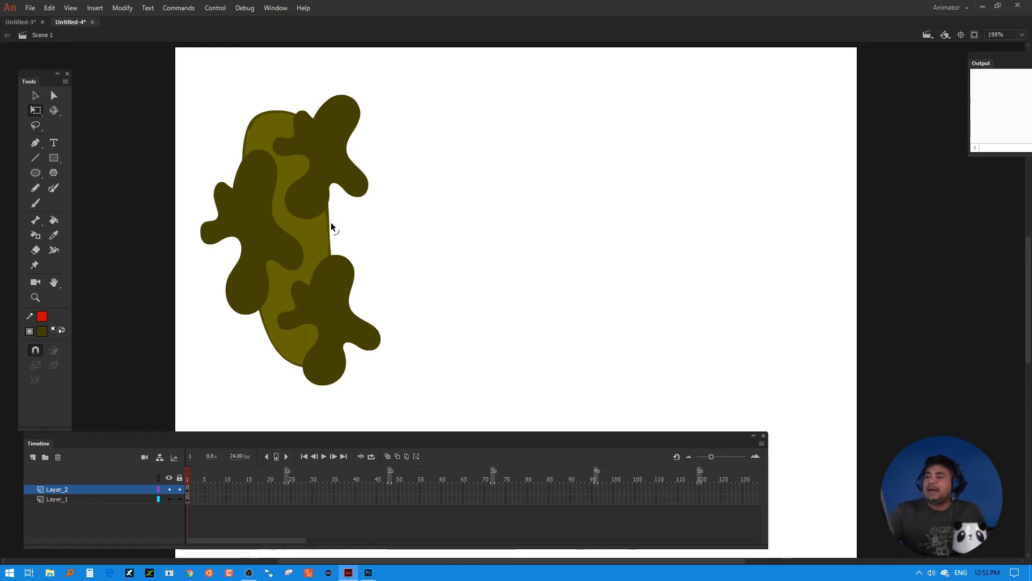
# - Copy the olive shape together with its outline from Layer_1
pyautogui.click(188, 499)
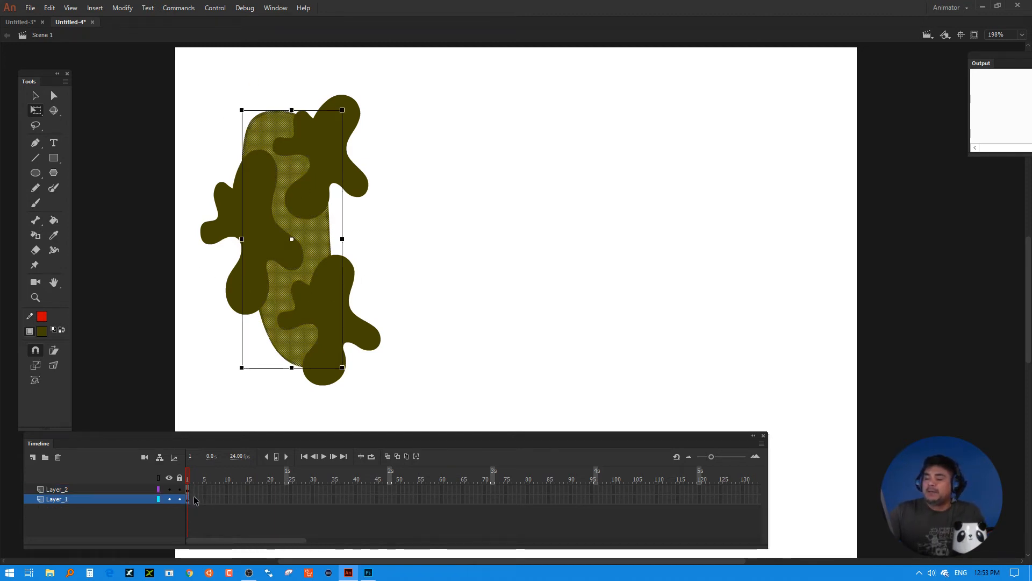
pyautogui.rightClick(315, 243)
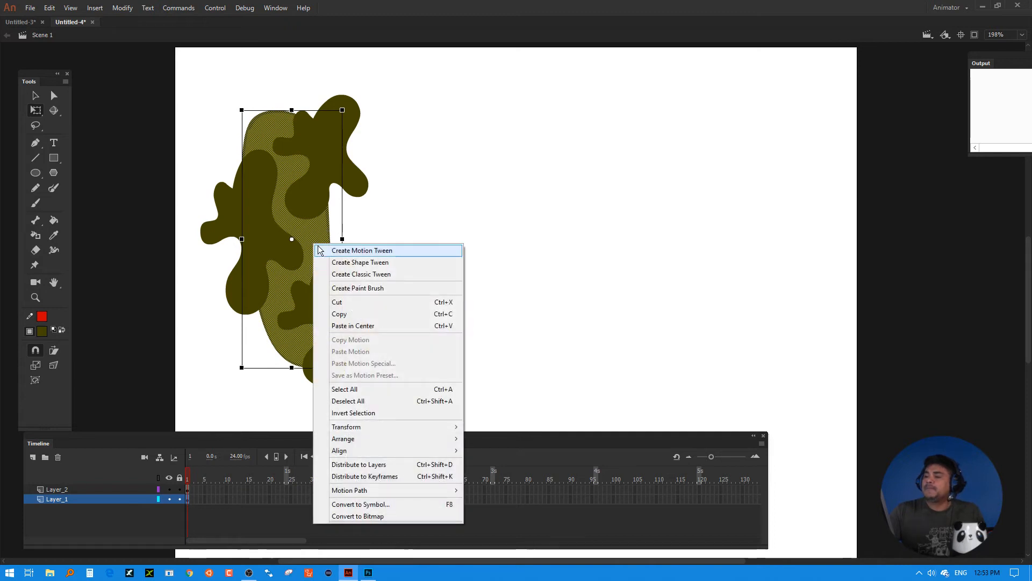
pyautogui.click(371, 314)
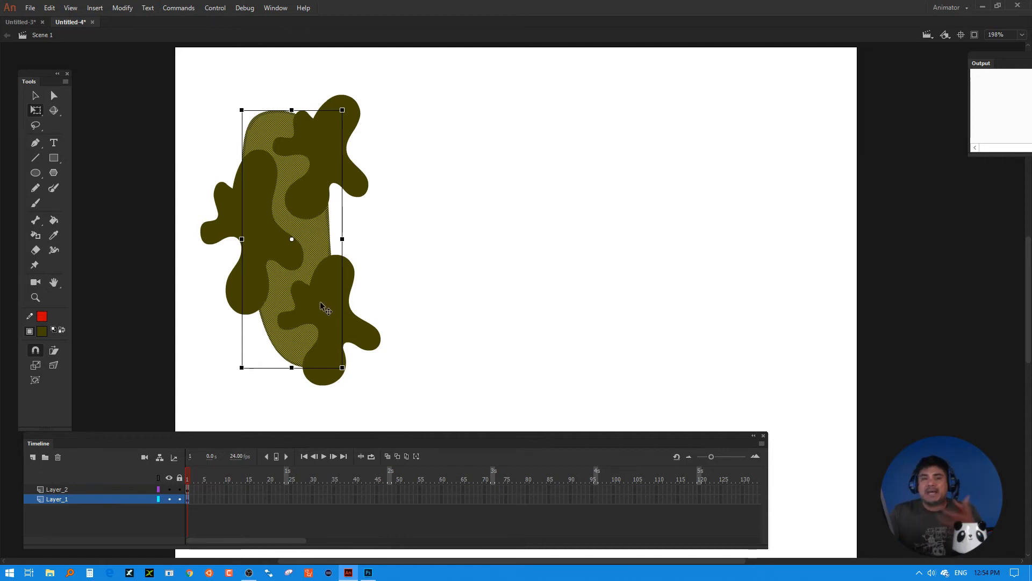
pyautogui.click(397, 262)
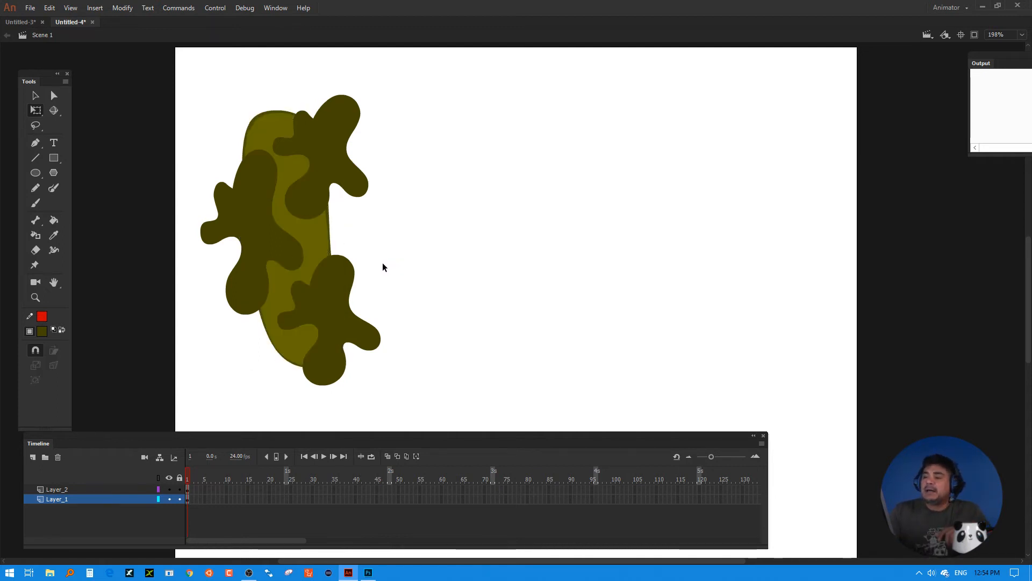
# - Add a new layer above Layer_2, paste the copied shape in place, and make that layer a mask over Layer_2
pyautogui.click(101, 488)
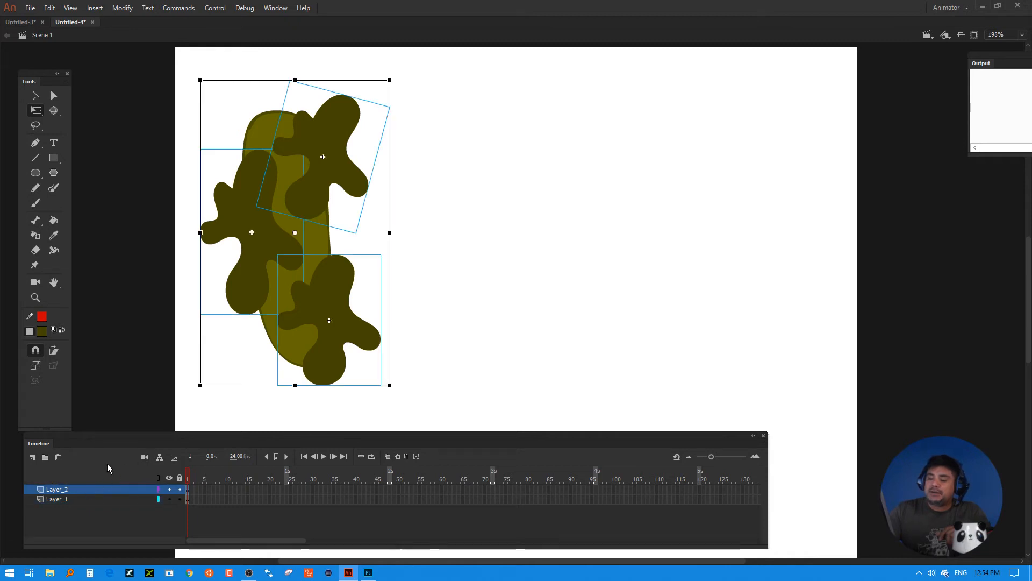
pyautogui.click(33, 457)
pyautogui.rightClick(440, 256)
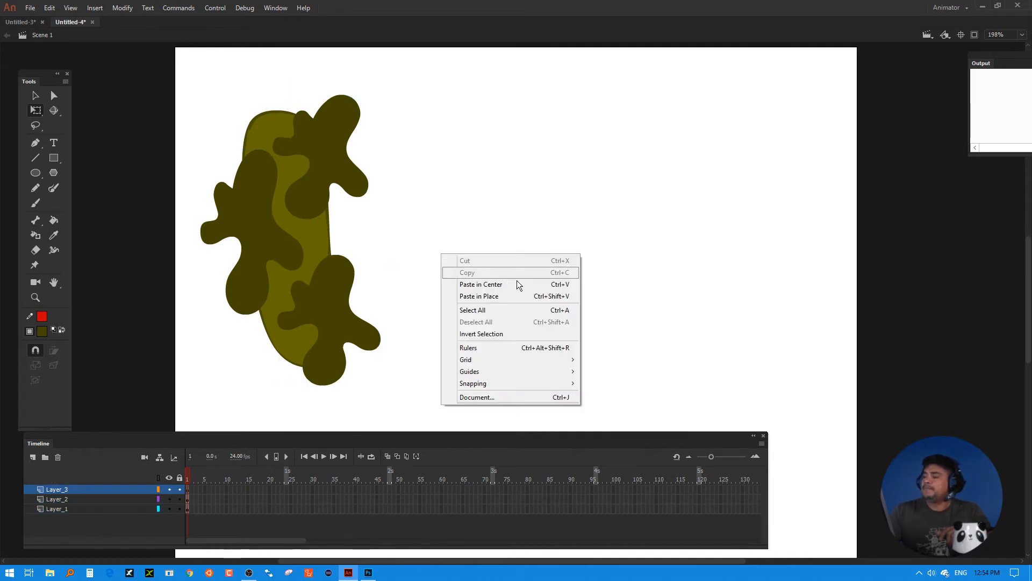
pyautogui.click(498, 293)
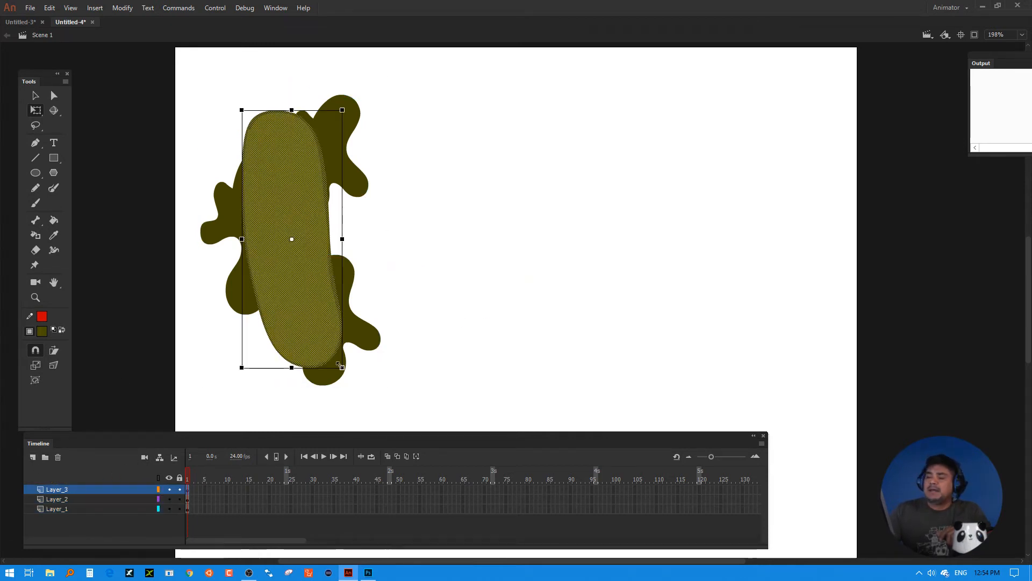
pyautogui.rightClick(108, 489)
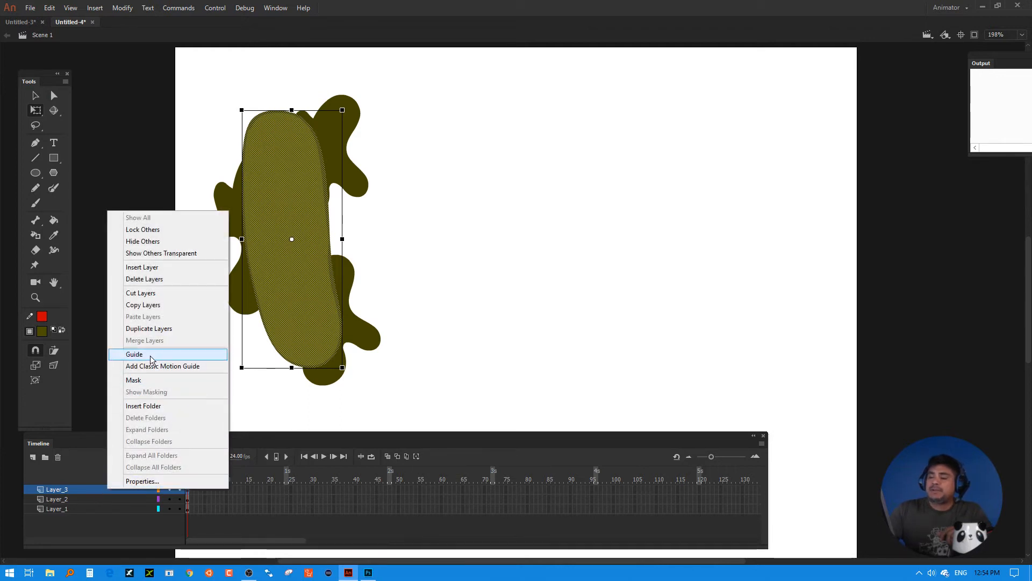
pyautogui.click(149, 380)
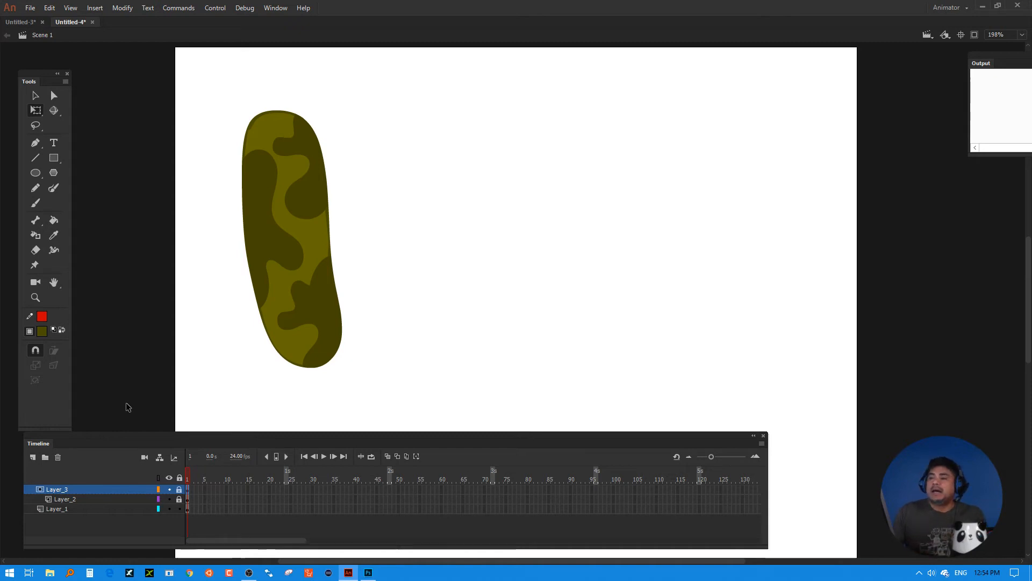
# - Unlock Layer_3 and Layer_2 and delete the outline around the mask shape on Layer_3, leaving only its fill
pyautogui.click(180, 489)
pyautogui.click(180, 497)
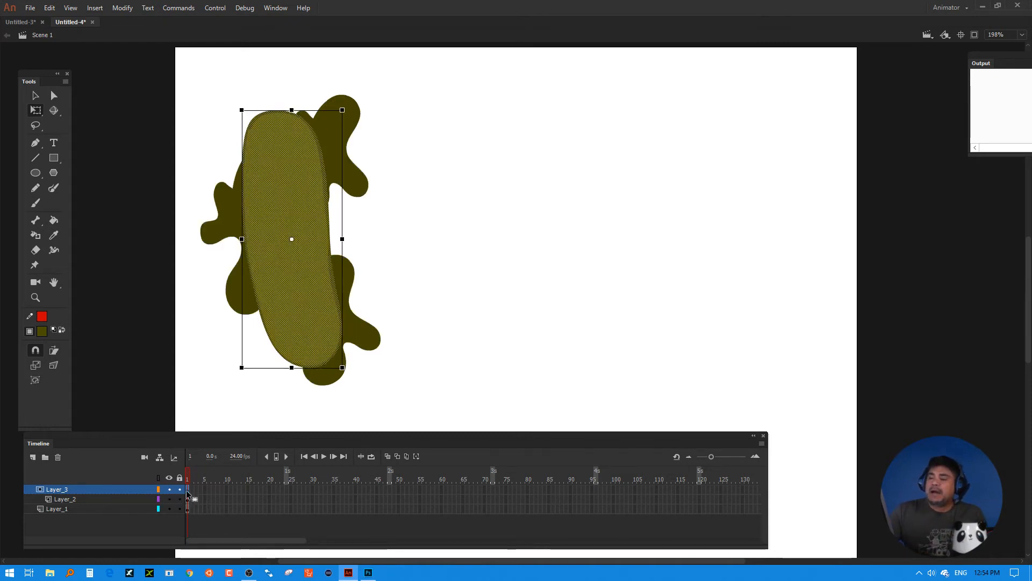
pyautogui.click(400, 302)
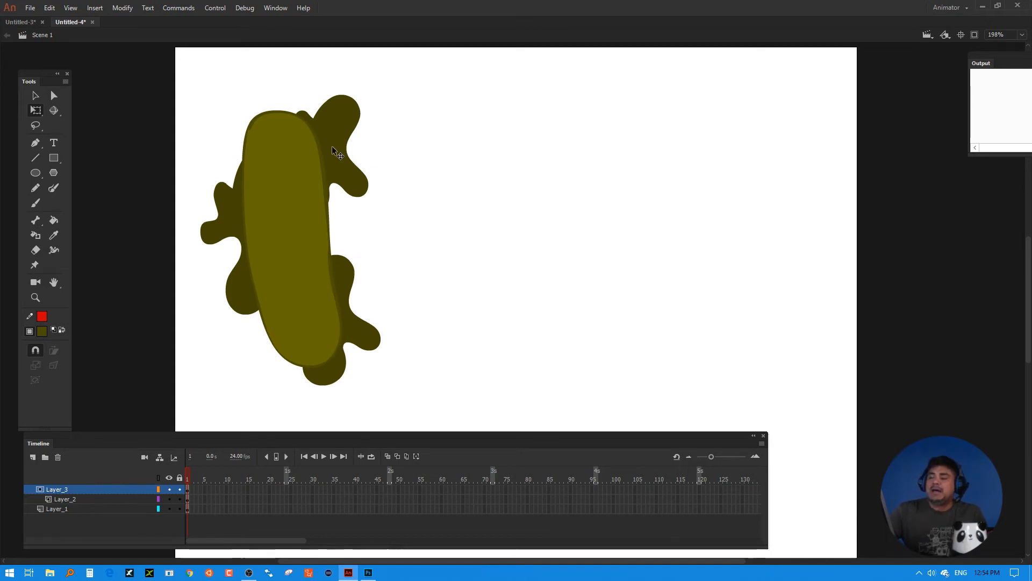
pyautogui.click(327, 215)
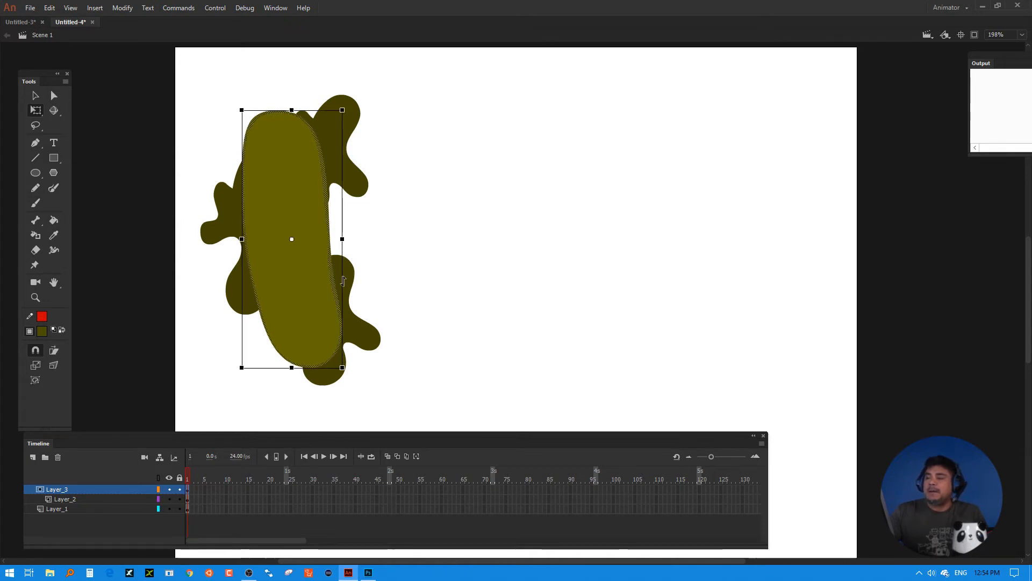
pyautogui.press('Escape')
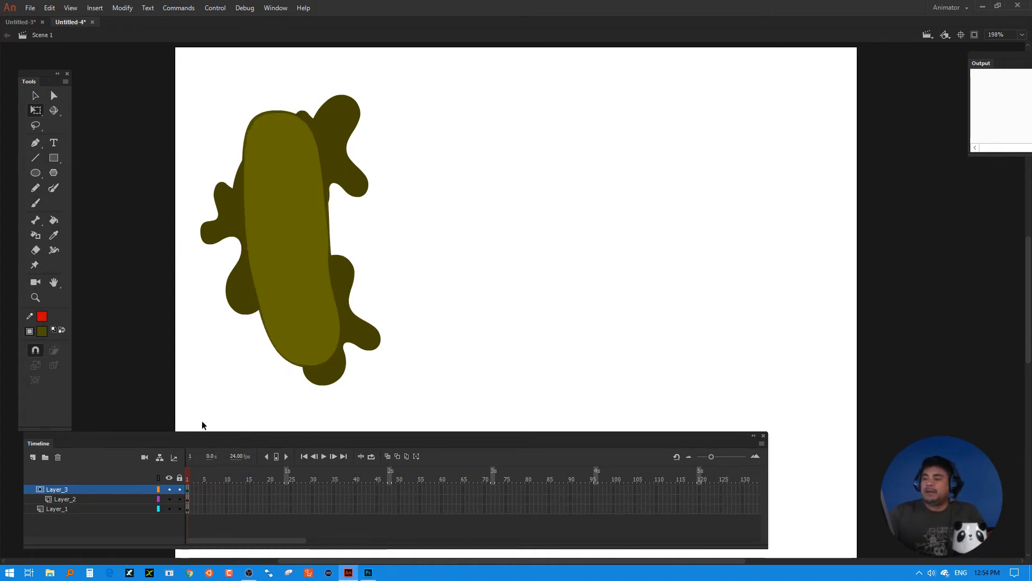
pyautogui.click(169, 489)
pyautogui.click(169, 489)
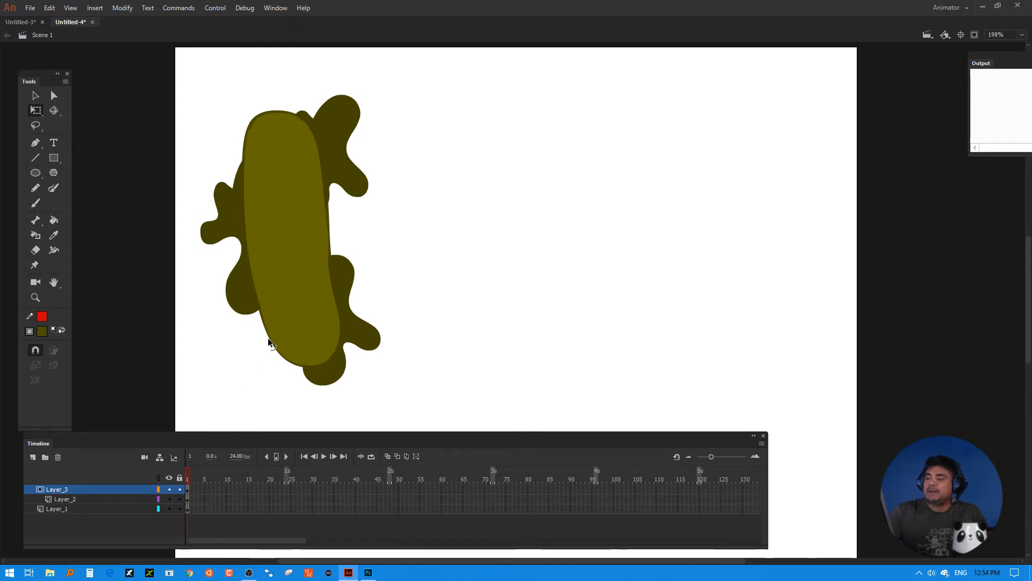
# - Recolor the olive shape's outline on Layer_1 to the very dark olive #1F1F00
pyautogui.click(268, 342)
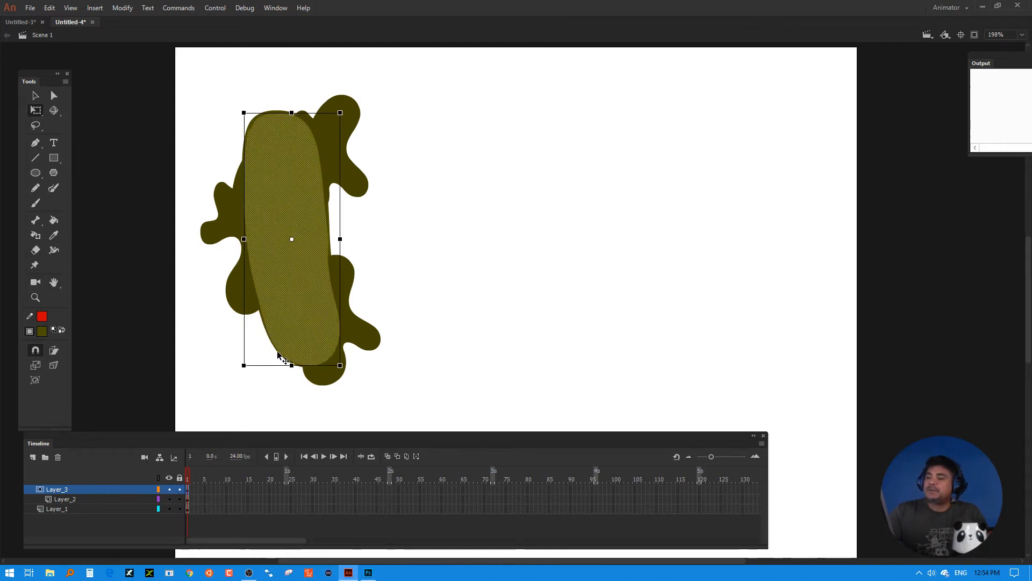
pyautogui.click(262, 323)
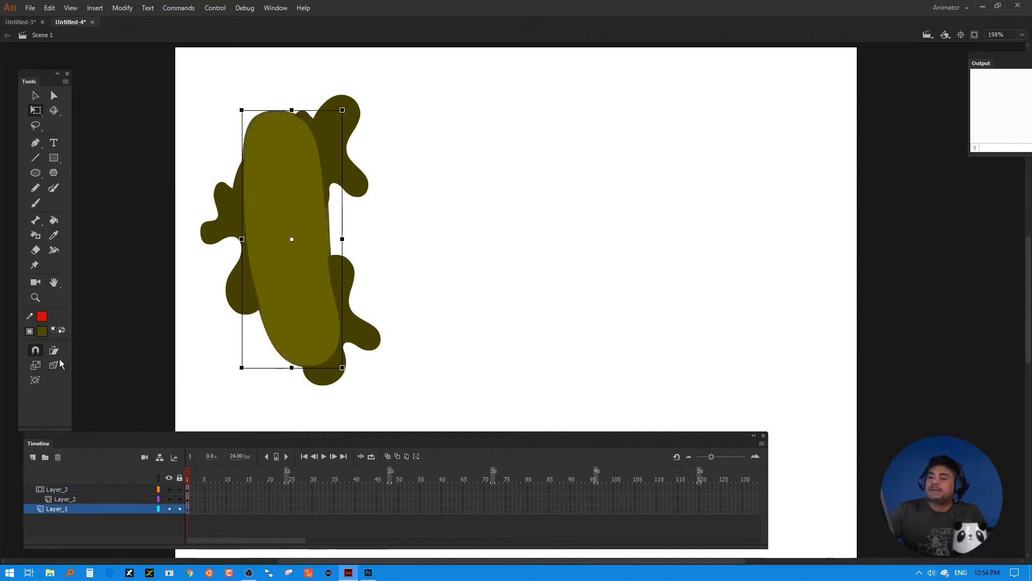
pyautogui.click(42, 331)
pyautogui.click(235, 349)
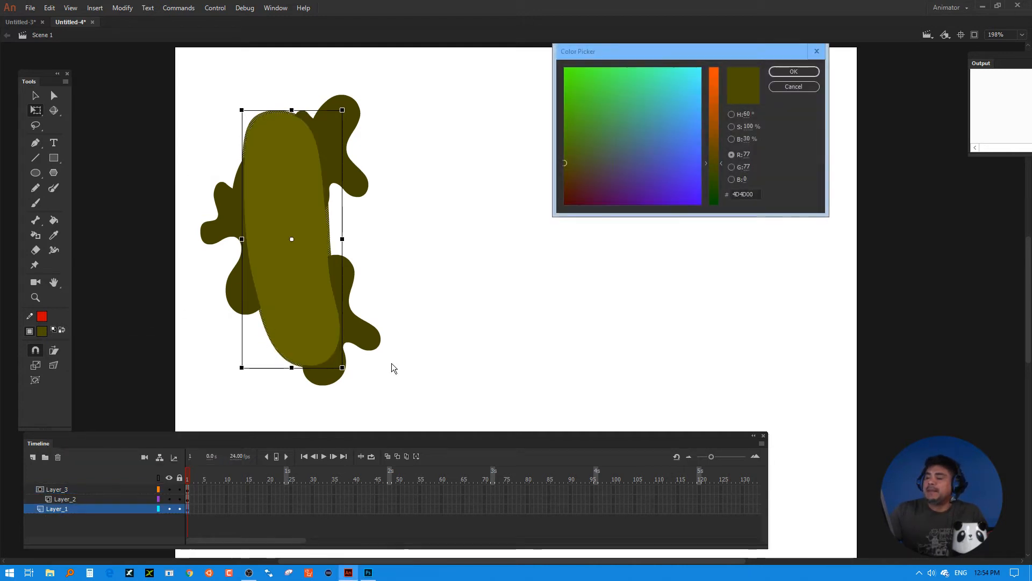
pyautogui.moveTo(748, 141); pyautogui.dragTo(741, 140)
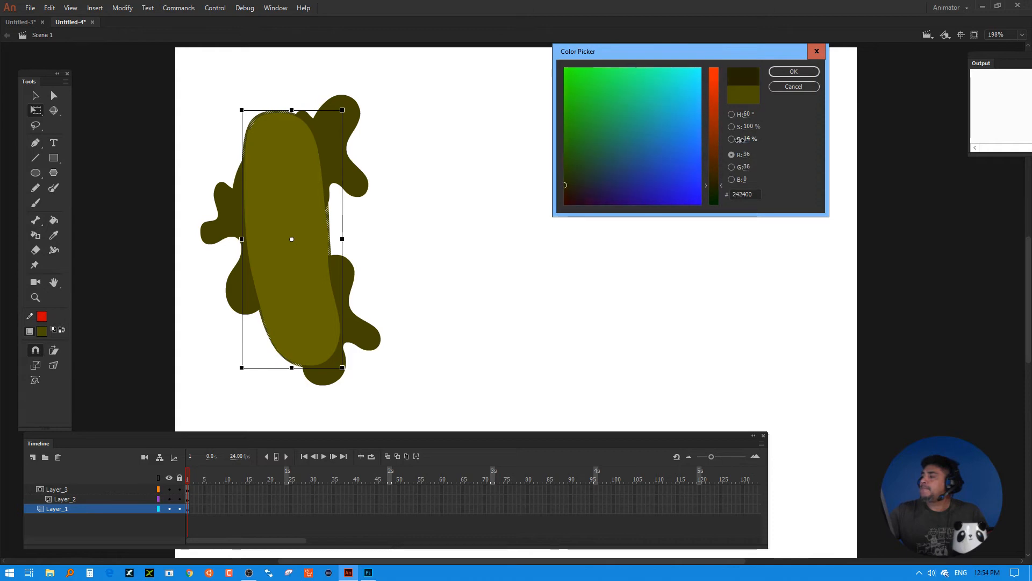
pyautogui.click(793, 71)
pyautogui.click(459, 256)
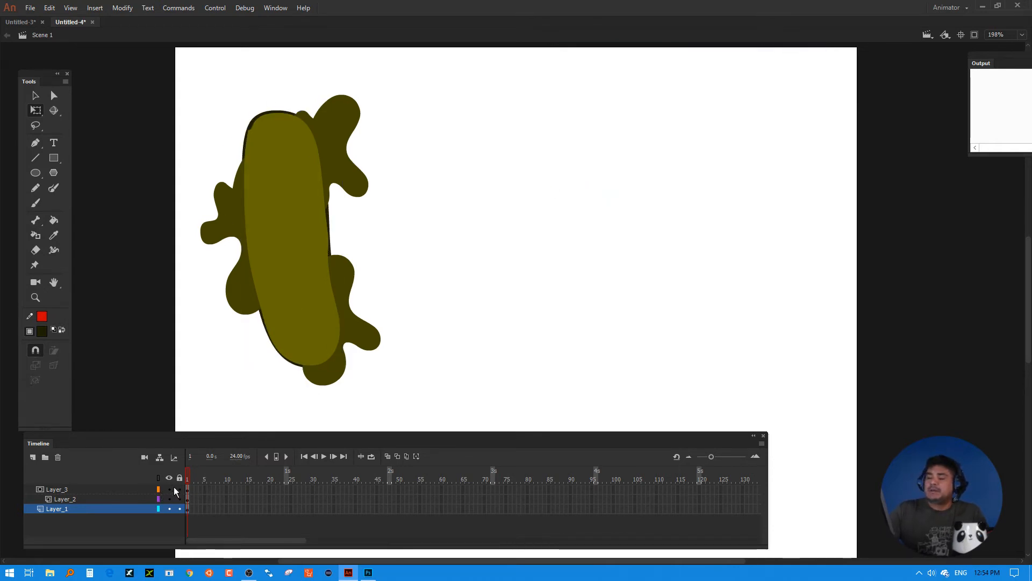
# - Hide Layer_2 and toggle Layer_3's visibility to compare the mask shape with the outlined shape on Layer_1
pyautogui.click(260, 314)
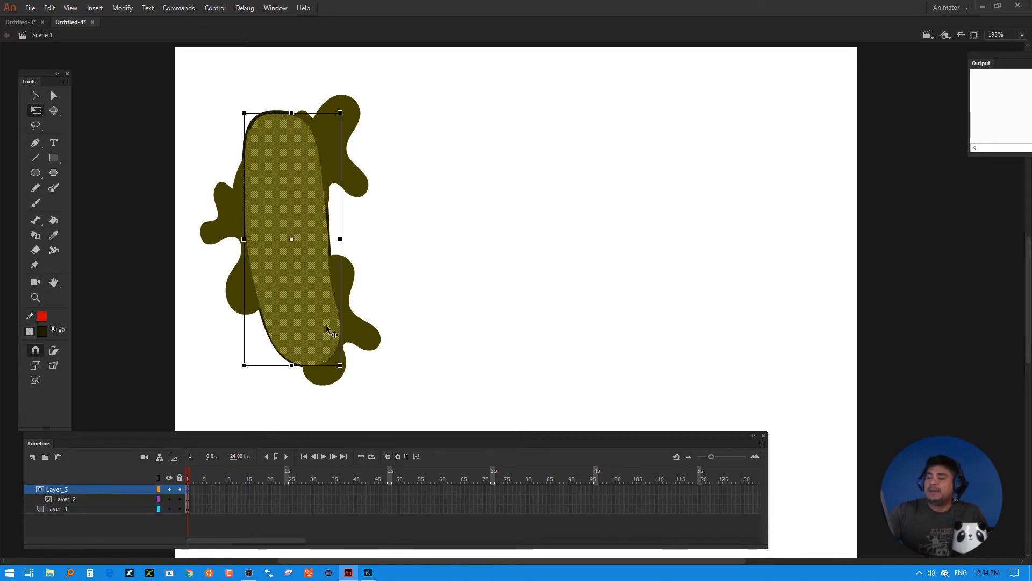
pyautogui.click(169, 499)
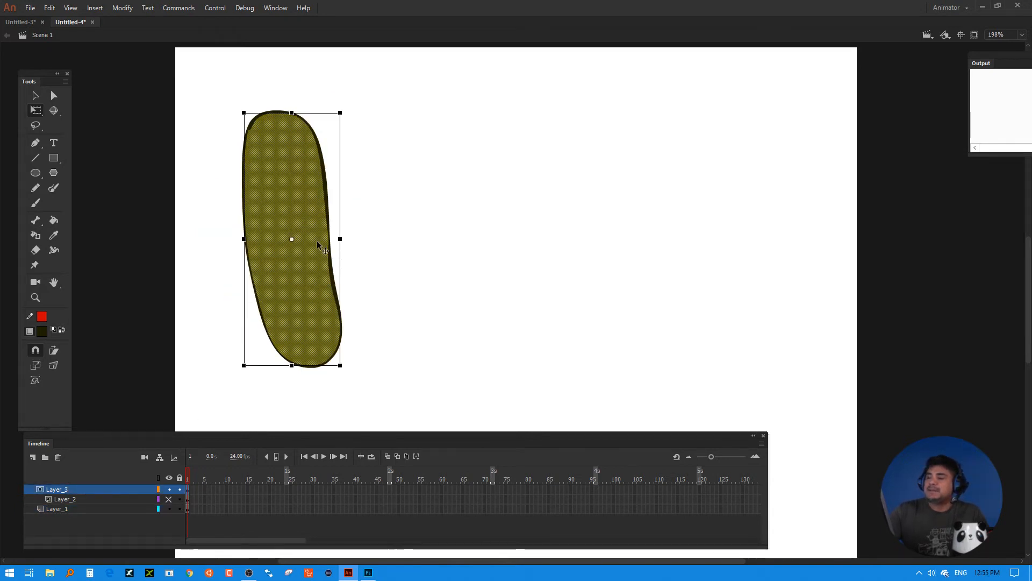
pyautogui.click(361, 239)
pyautogui.click(276, 162)
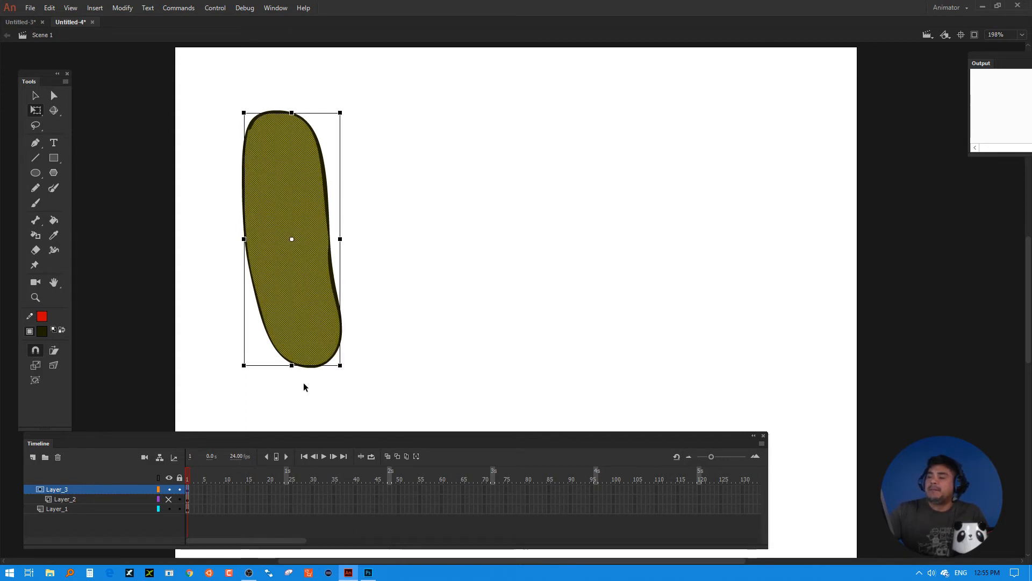
pyautogui.click(169, 489)
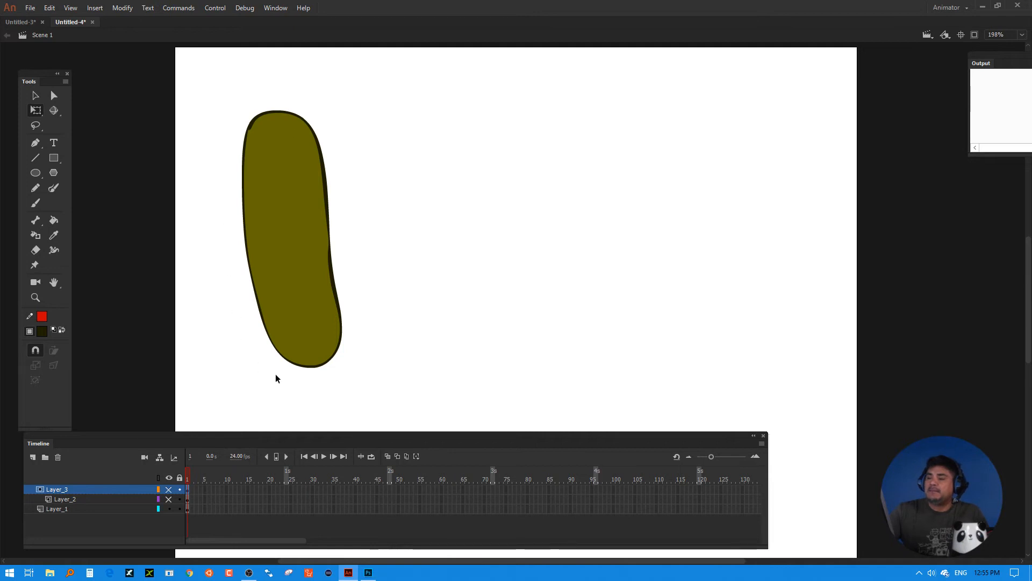
pyautogui.click(169, 489)
pyautogui.click(414, 283)
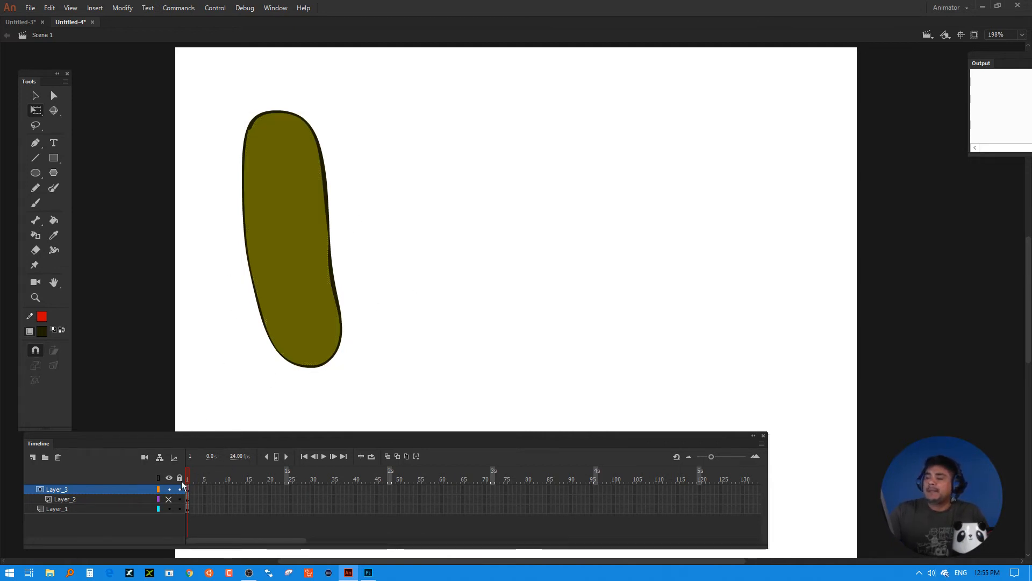
# - Show Layer_2 again and lock Layer_3 and Layer_2 to preview the masked spots
pyautogui.click(169, 499)
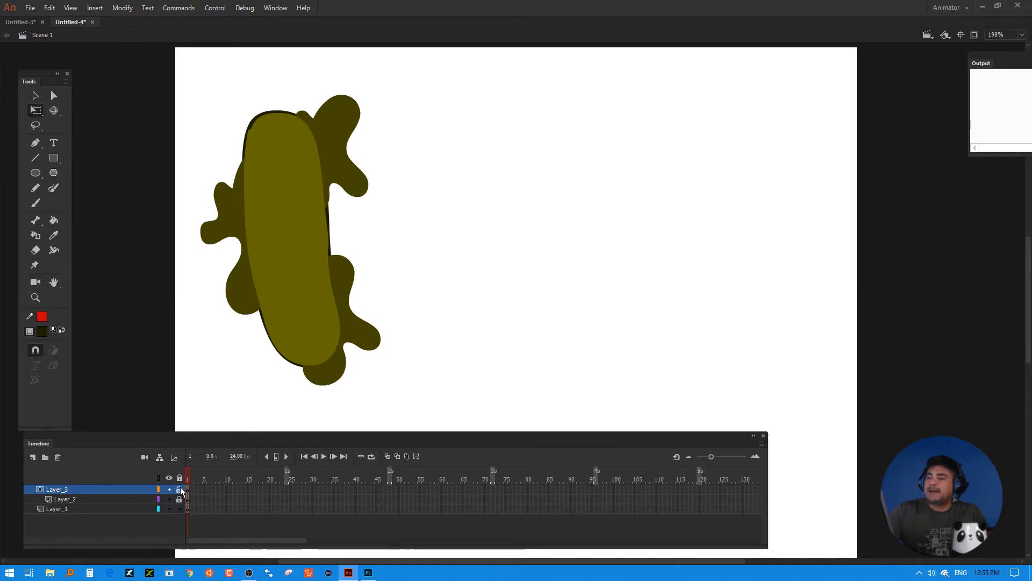
pyautogui.moveTo(180, 490); pyautogui.dragTo(179, 499)
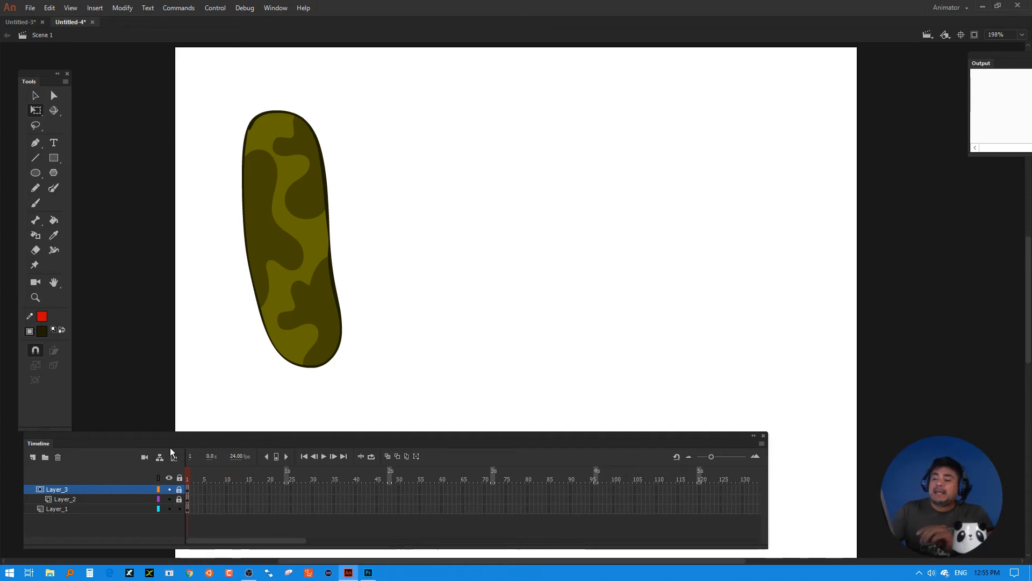
# - Unlock the mask layers and delete the mask shape, the three blobs, and the outlined olive shape from the stage
pyautogui.click(180, 489)
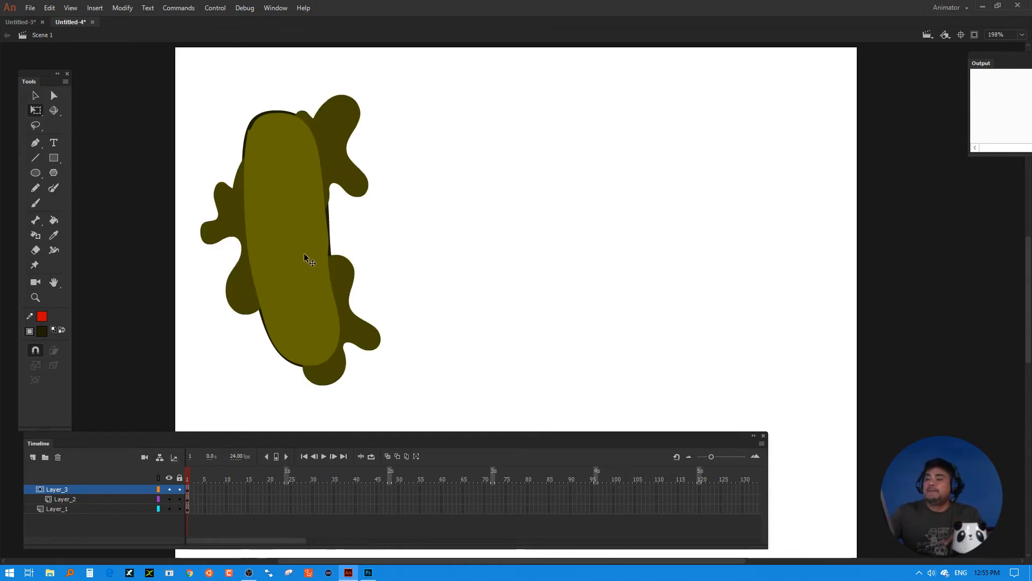
pyautogui.click(322, 288)
pyautogui.press('Delete')
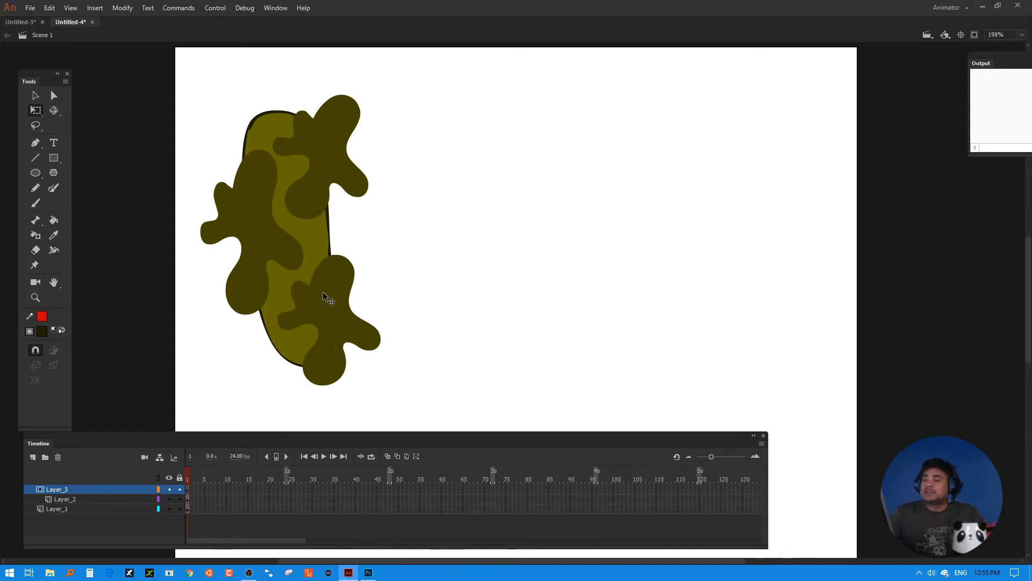
pyautogui.click(269, 250)
pyautogui.press('Delete')
pyautogui.press('Delete')
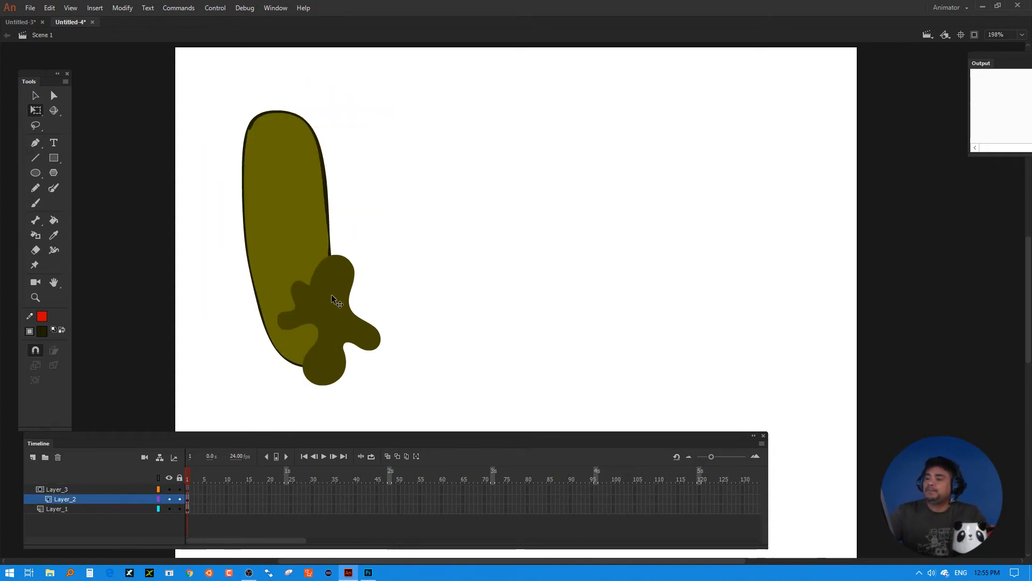
pyautogui.moveTo(334, 315); pyautogui.dragTo(297, 229)
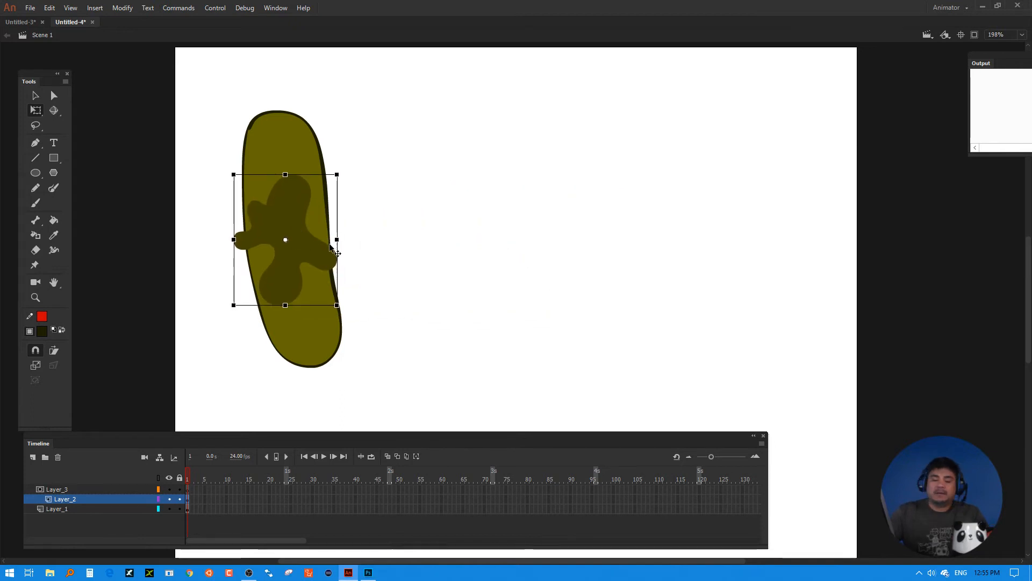
pyautogui.press('Delete')
pyautogui.moveTo(359, 87); pyautogui.dragTo(216, 408)
pyautogui.press('Delete')
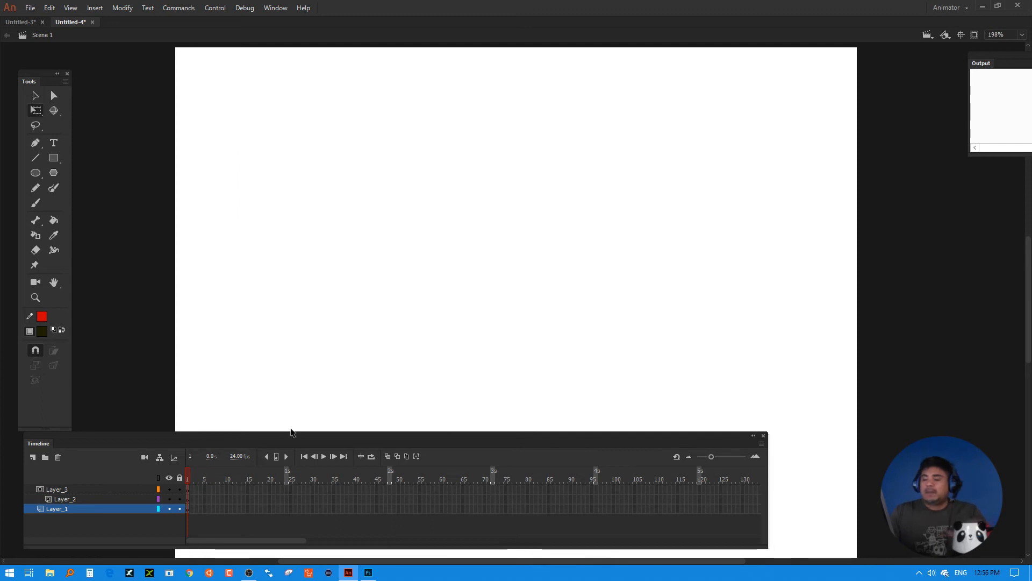
# - Delete the emptied Layer_3 and Layer_2, keeping only Layer_1
pyautogui.click(116, 490)
pyautogui.click(59, 458)
pyautogui.click(59, 458)
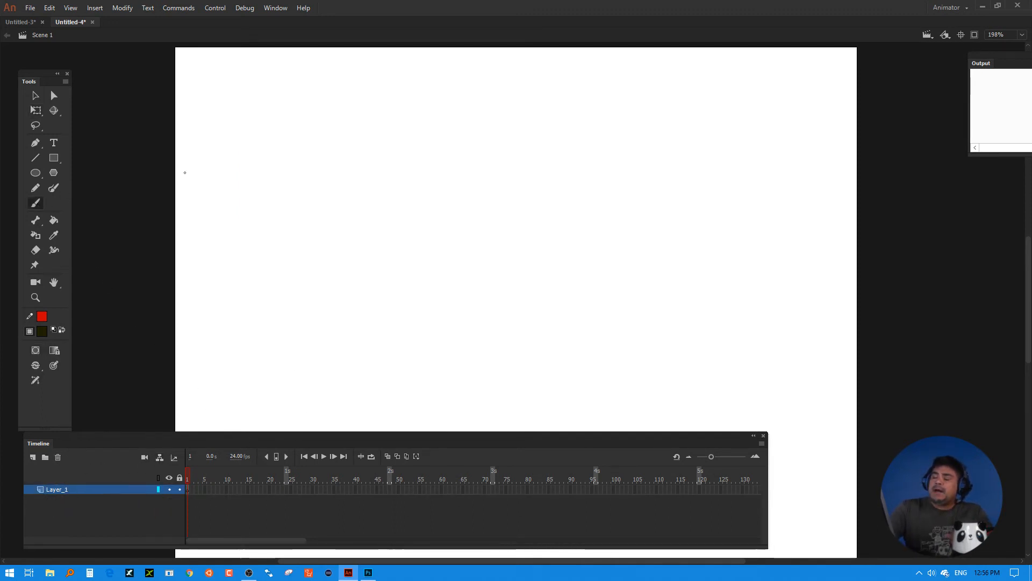
# - Draw a tall, closed, rounded outline on Layer_1 with the Brush tool in the very dark olive, near the stage's upper-left area
pyautogui.press('b')
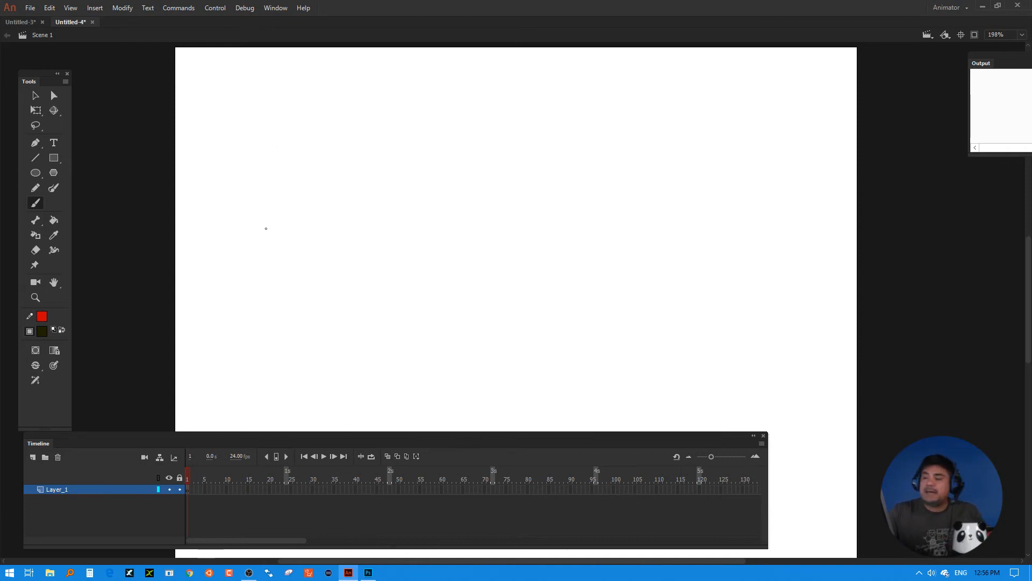
pyautogui.moveTo(255, 267); pyautogui.dragTo(256, 275)
pyautogui.moveTo(251, 209)
pyautogui.mouseDown()
pyautogui.moveTo(255, 137)
pyautogui.moveTo(267, 110)
pyautogui.moveTo(293, 103)
pyautogui.mouseUp()
pyautogui.moveTo(321, 171)
pyautogui.mouseDown()
pyautogui.moveTo(319, 292)
pyautogui.moveTo(301, 312)
pyautogui.moveTo(272, 314)
pyautogui.moveTo(257, 275)
pyautogui.mouseUp()
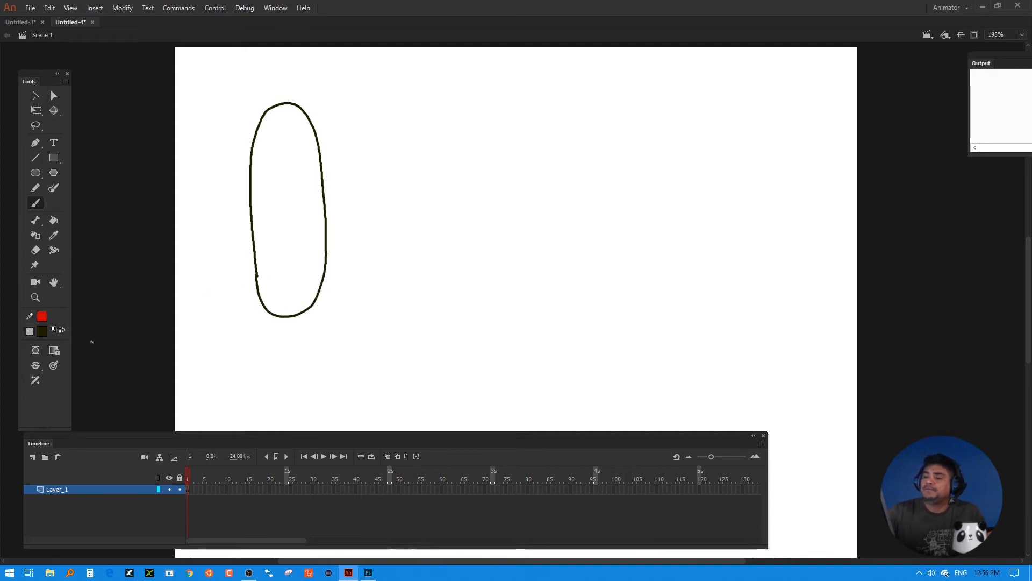
# - Fill the tall rounded outline with medium olive using the Paint Bucket
pyautogui.click(43, 331)
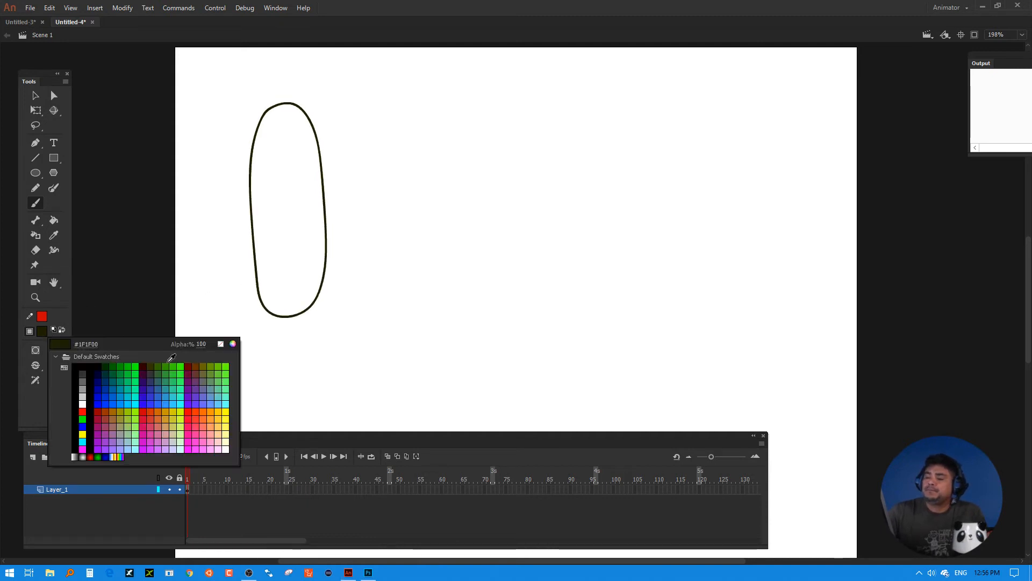
pyautogui.click(205, 366)
pyautogui.click(54, 220)
pyautogui.click(298, 191)
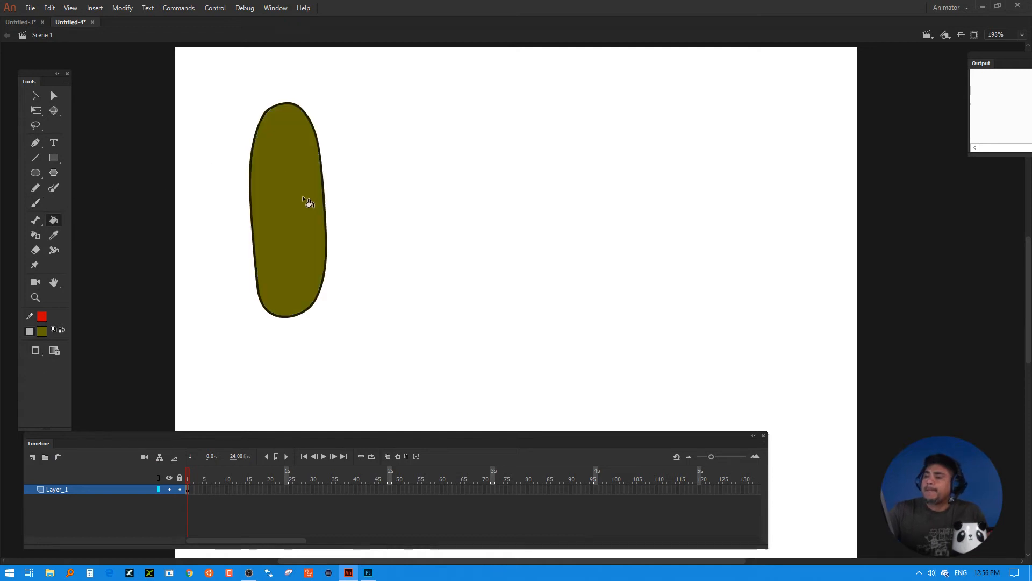
# - Optimize the curves of the whole olive shape and its outline at a raised optimization strength
pyautogui.click(35, 96)
pyautogui.moveTo(348, 86)
pyautogui.mouseDown()
pyautogui.moveTo(235, 352)
pyautogui.moveTo(197, 374)
pyautogui.mouseUp()
pyautogui.click(122, 8)
pyautogui.moveTo(161, 92)
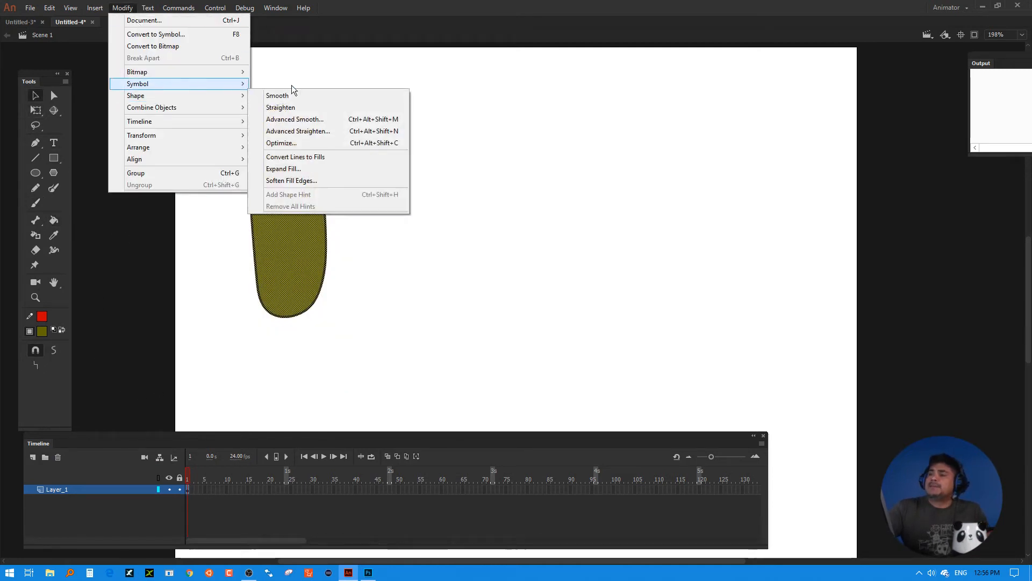
pyautogui.click(365, 144)
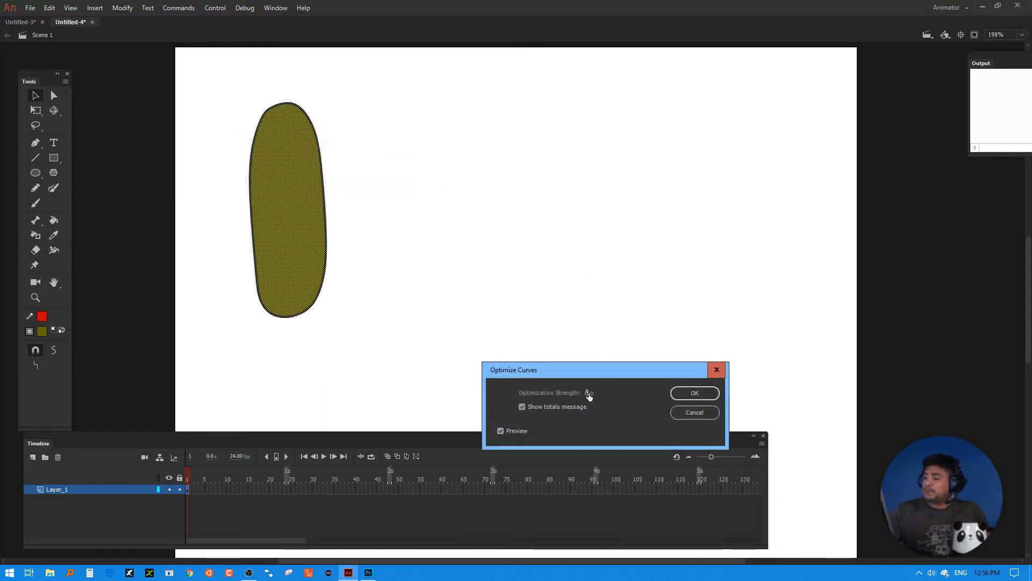
pyautogui.moveTo(586, 393); pyautogui.dragTo(680, 392)
pyautogui.click(694, 395)
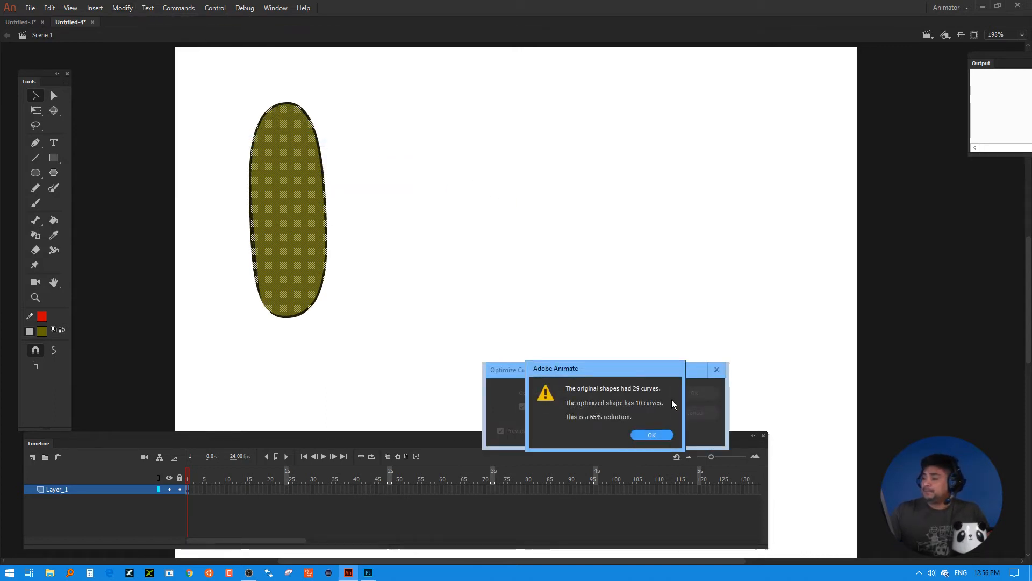
pyautogui.press('Return')
pyautogui.click(396, 290)
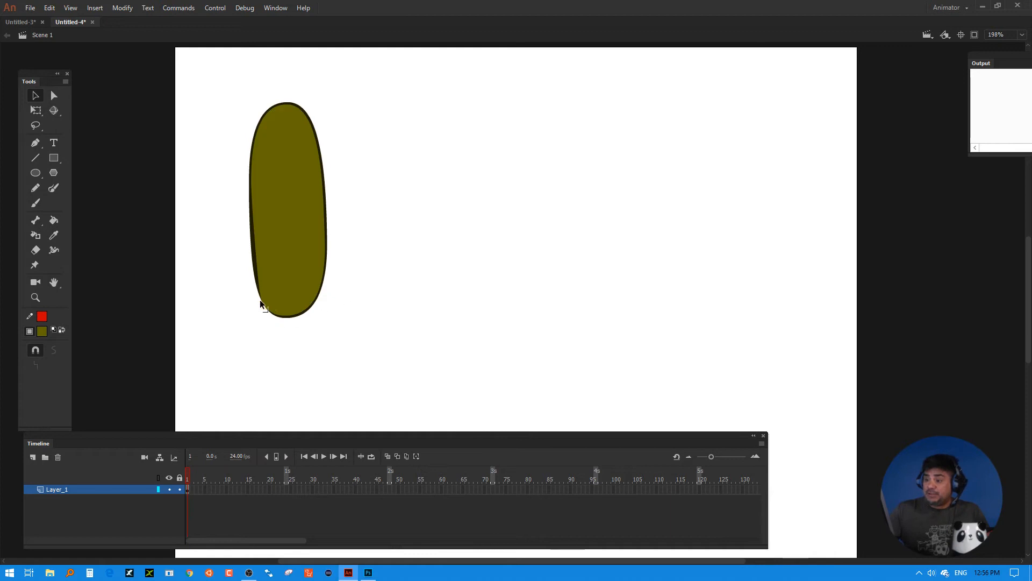
# - Patch the gap in the lower-left outline with the Brush in Paint Behind mode, using the dark olive sampled from the outline
pyautogui.click(35, 203)
pyautogui.click(42, 331)
pyautogui.click(252, 218)
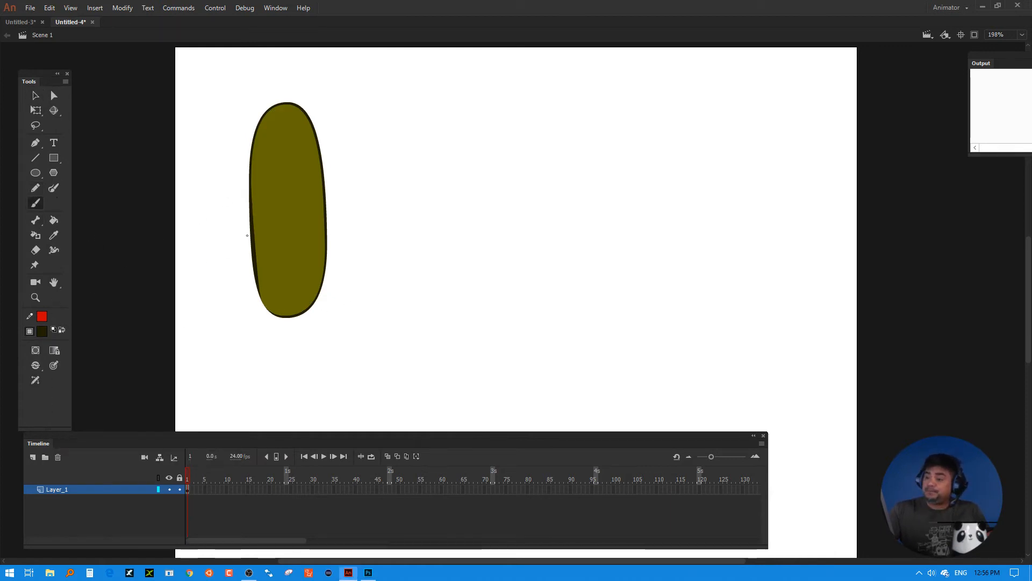
pyautogui.click(37, 366)
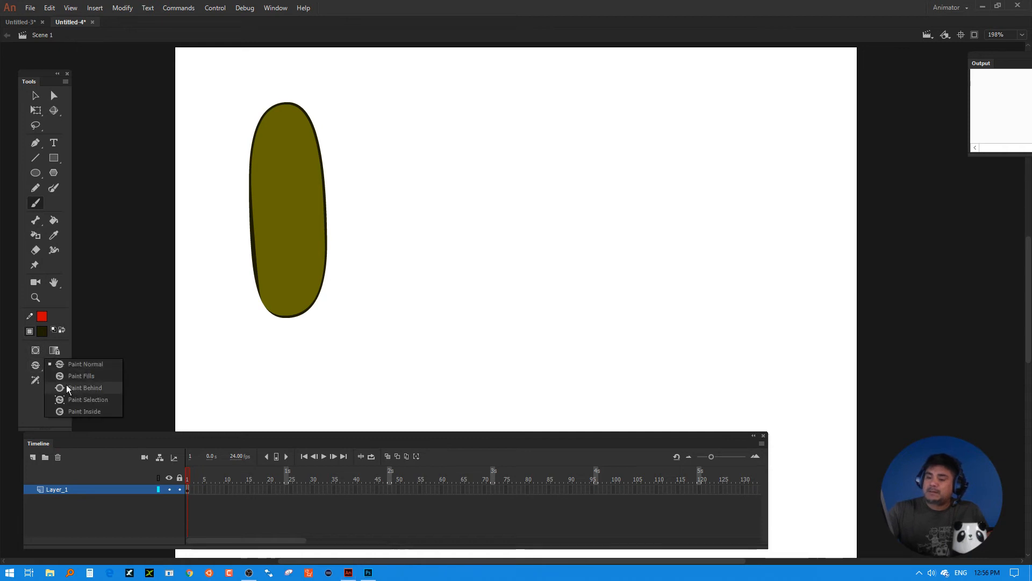
pyautogui.click(66, 385)
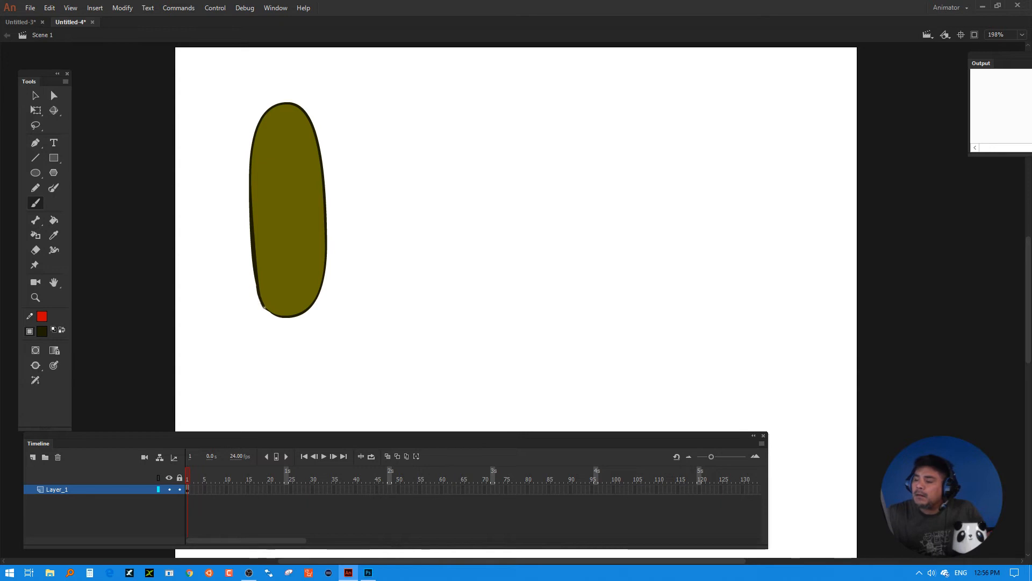
# - Select and smooth the patched lower-left corner of the shape
pyautogui.click(36, 96)
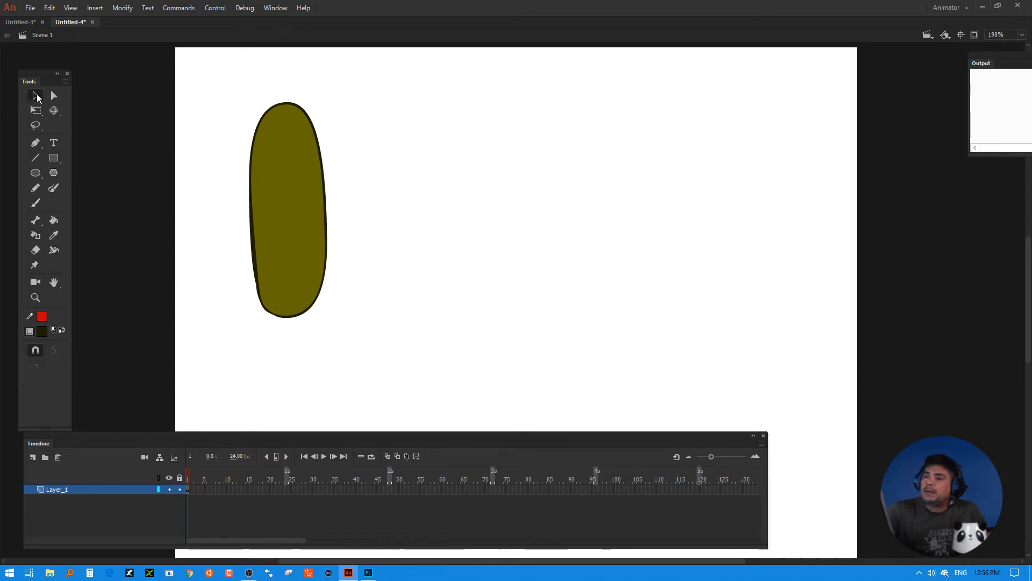
pyautogui.moveTo(234, 272); pyautogui.dragTo(293, 338)
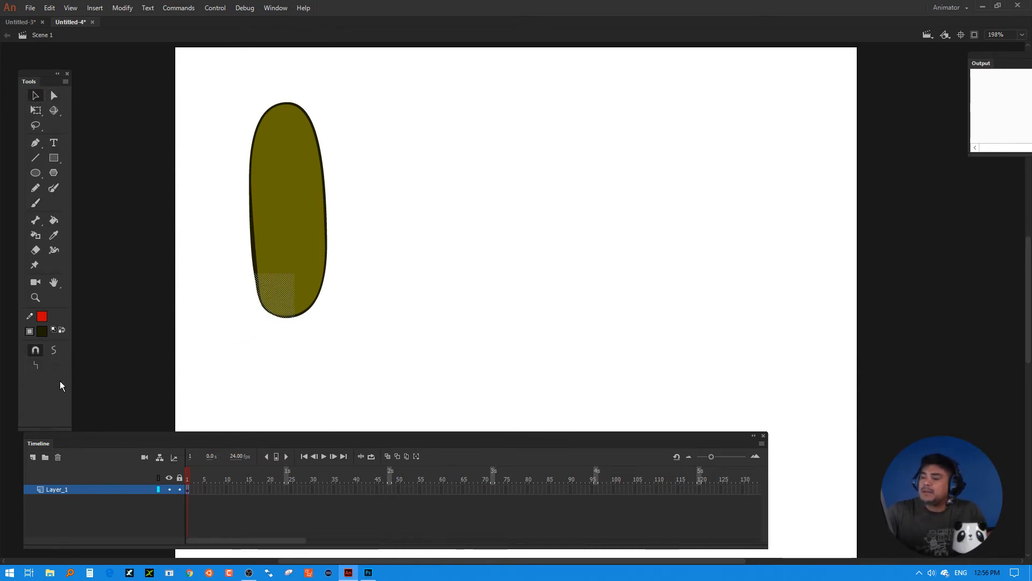
pyautogui.click(218, 356)
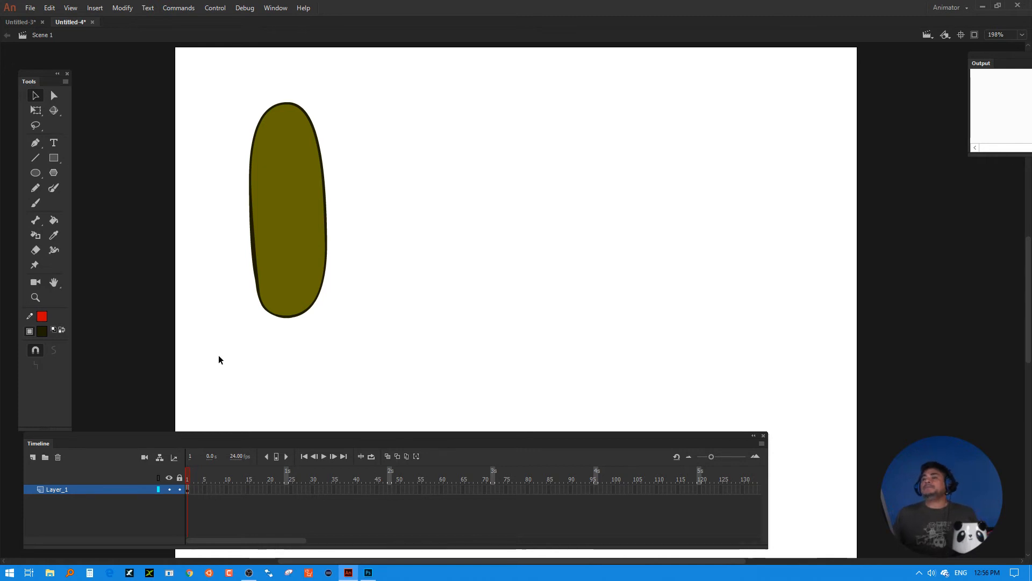
# - Inspect the anchor points of the olive fill and its dark outline with the Subselection tool
pyautogui.moveTo(364, 66); pyautogui.dragTo(228, 347)
pyautogui.click(53, 95)
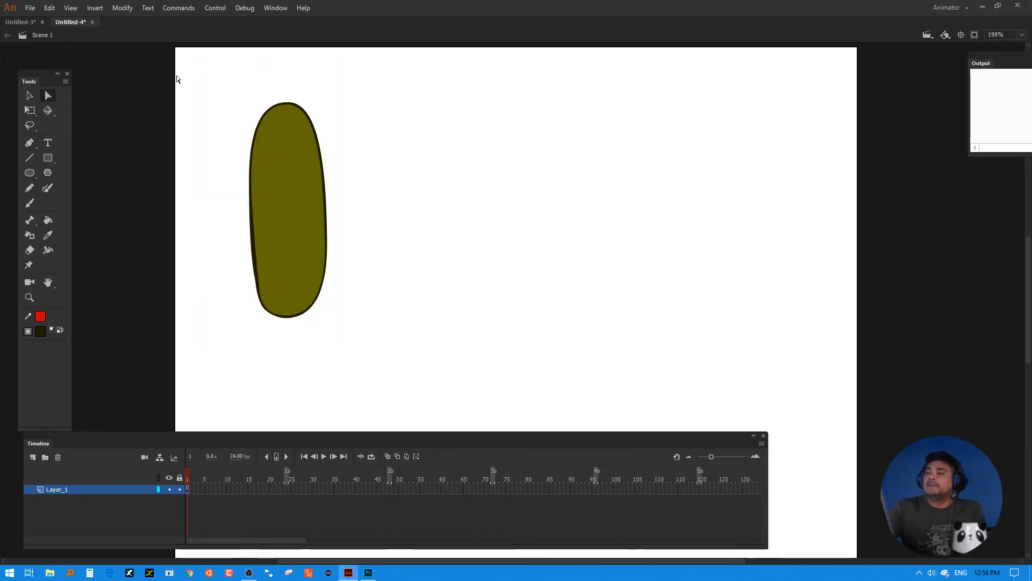
pyautogui.click(319, 153)
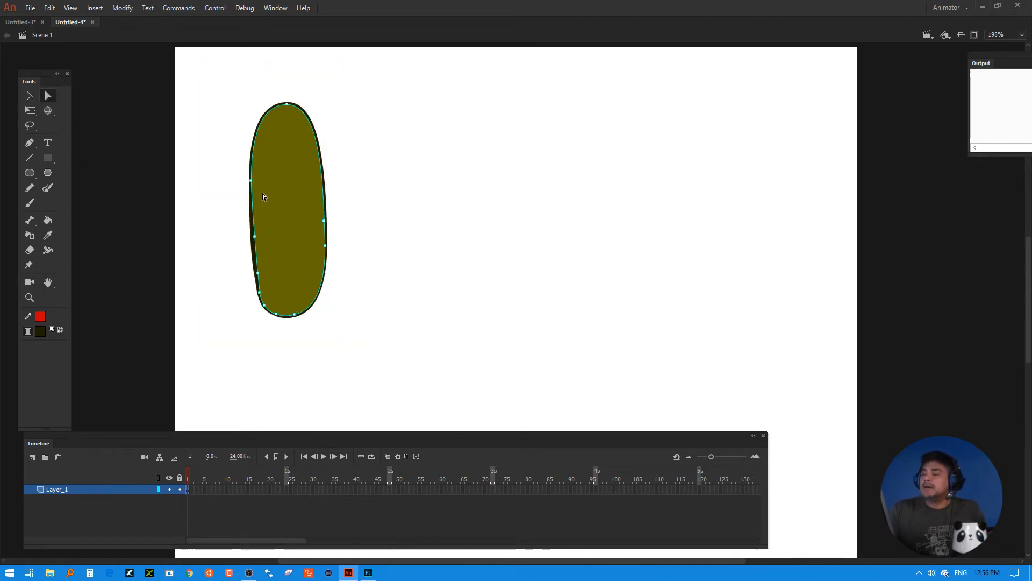
pyautogui.click(328, 204)
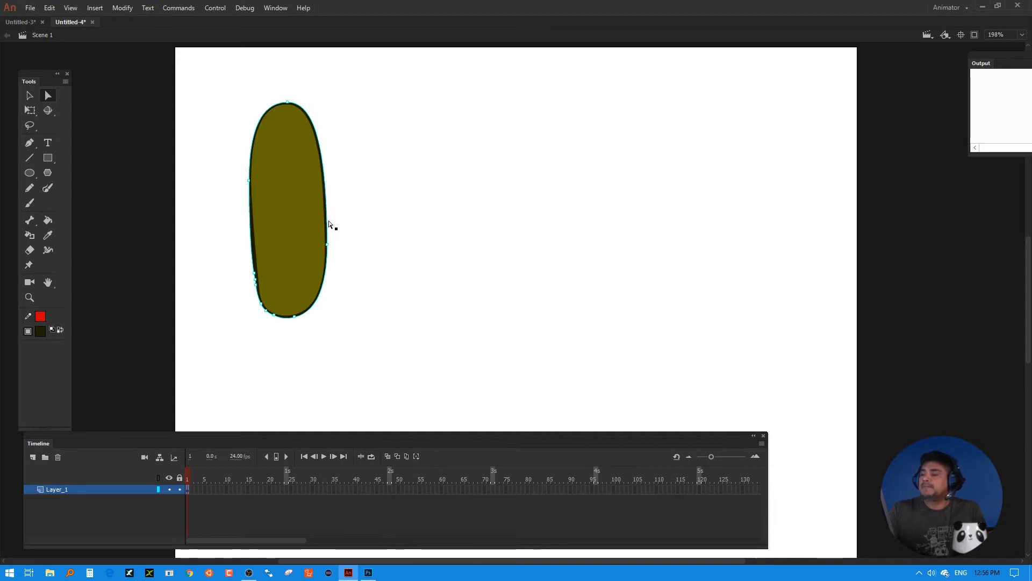
pyautogui.press('v')
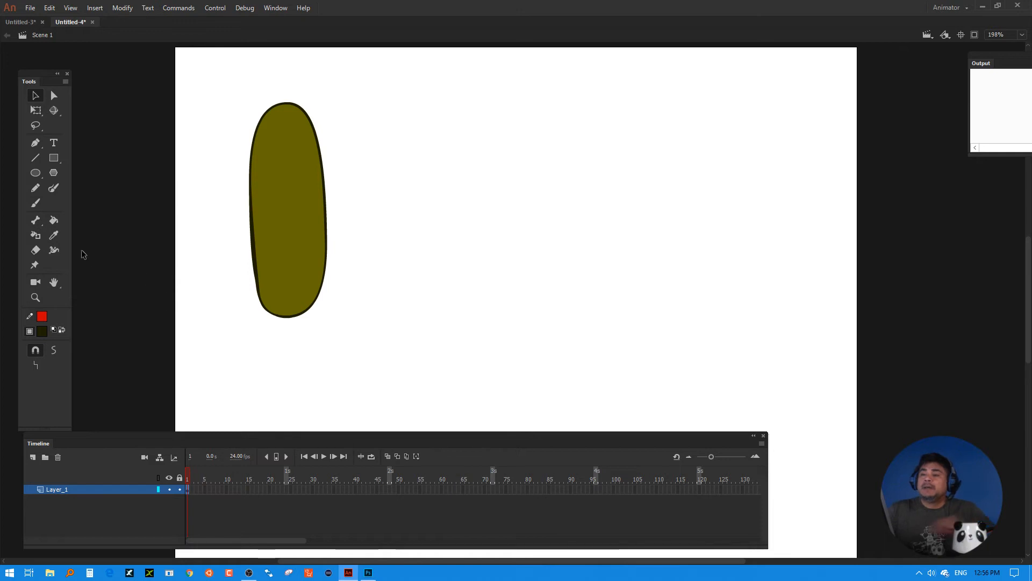
pyautogui.click(38, 204)
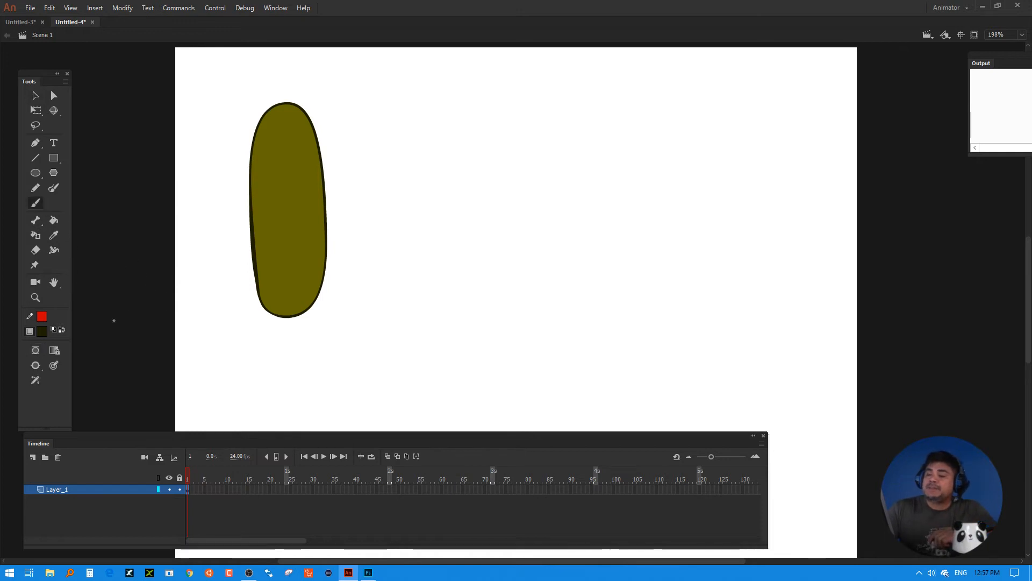
pyautogui.click(46, 332)
pyautogui.click(302, 198)
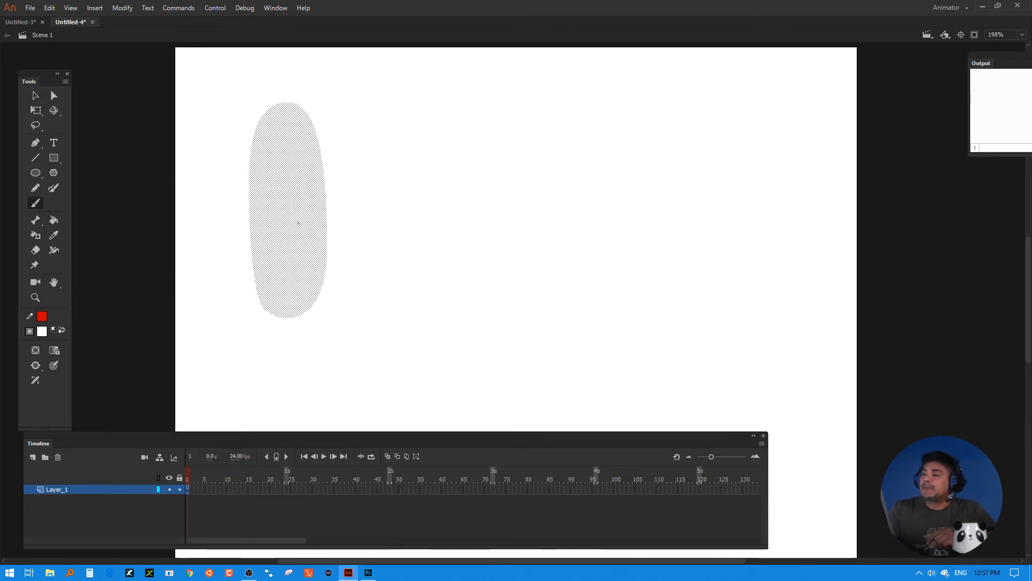
pyautogui.click(359, 220)
pyautogui.hotkey('ctrl', 'z')
pyautogui.hotkey('ctrl', 'z')
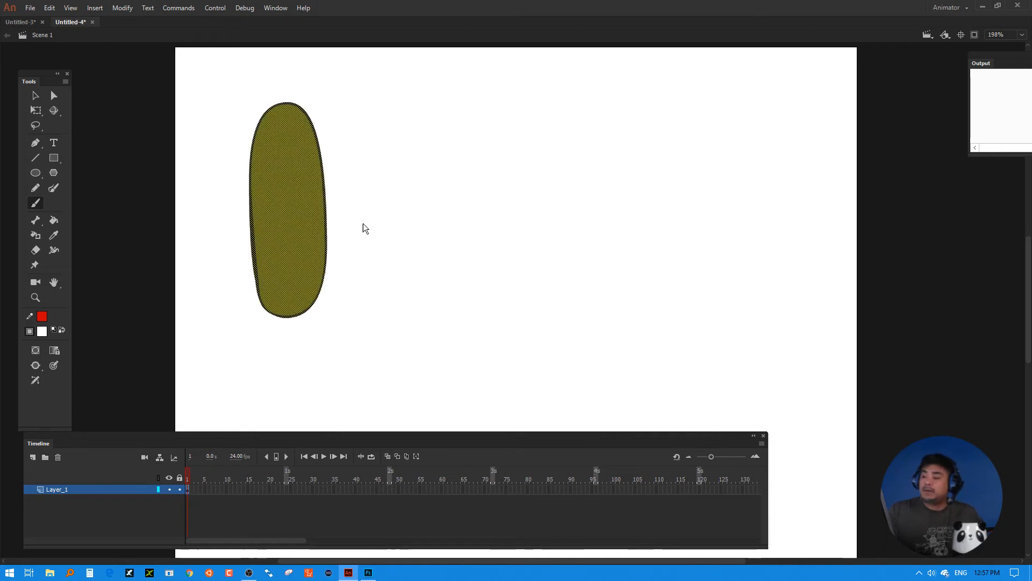
# - Deselect the shape, sample its olive as the fill color, and lower that color's brightness to get a darker olive
pyautogui.click(36, 96)
pyautogui.click(108, 211)
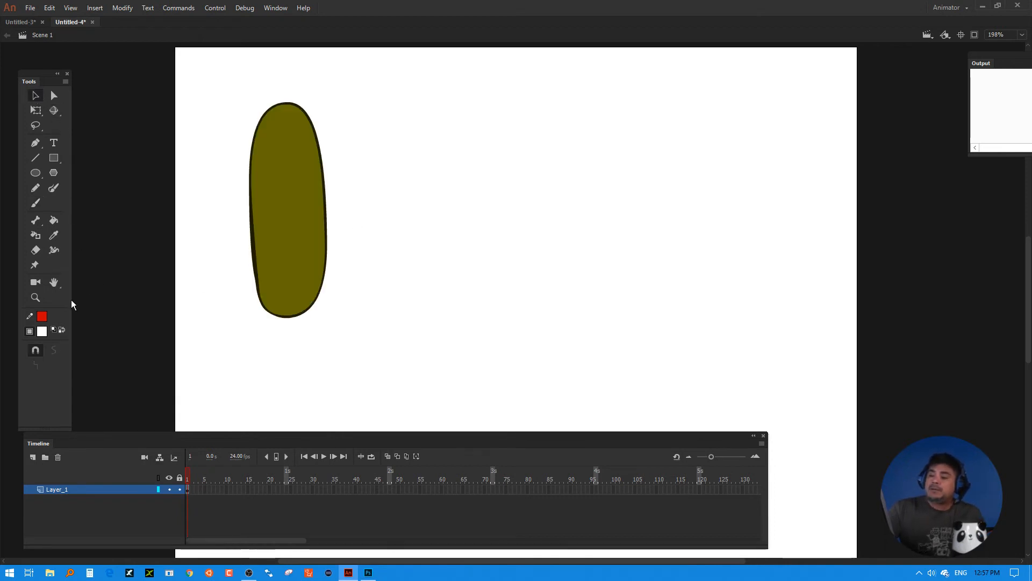
pyautogui.click(46, 330)
pyautogui.click(269, 253)
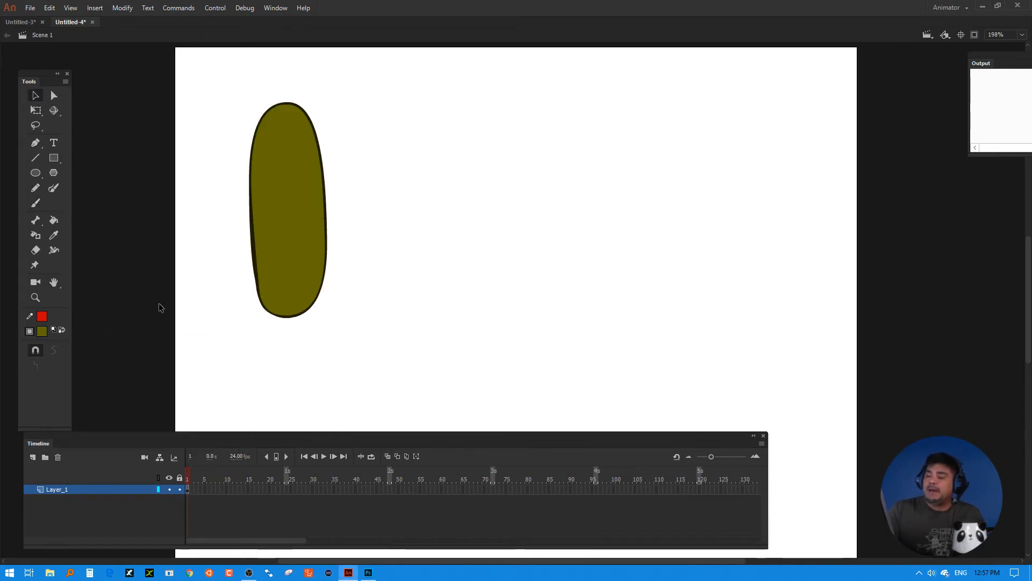
pyautogui.click(43, 330)
pyautogui.click(232, 345)
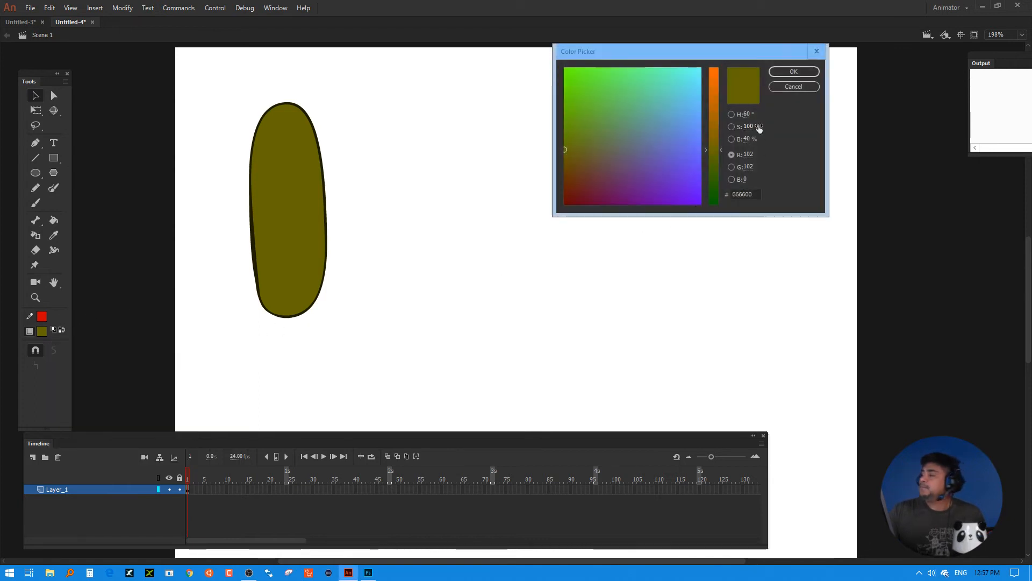
pyautogui.moveTo(748, 136); pyautogui.dragTo(740, 137)
pyautogui.click(794, 72)
pyautogui.click(36, 202)
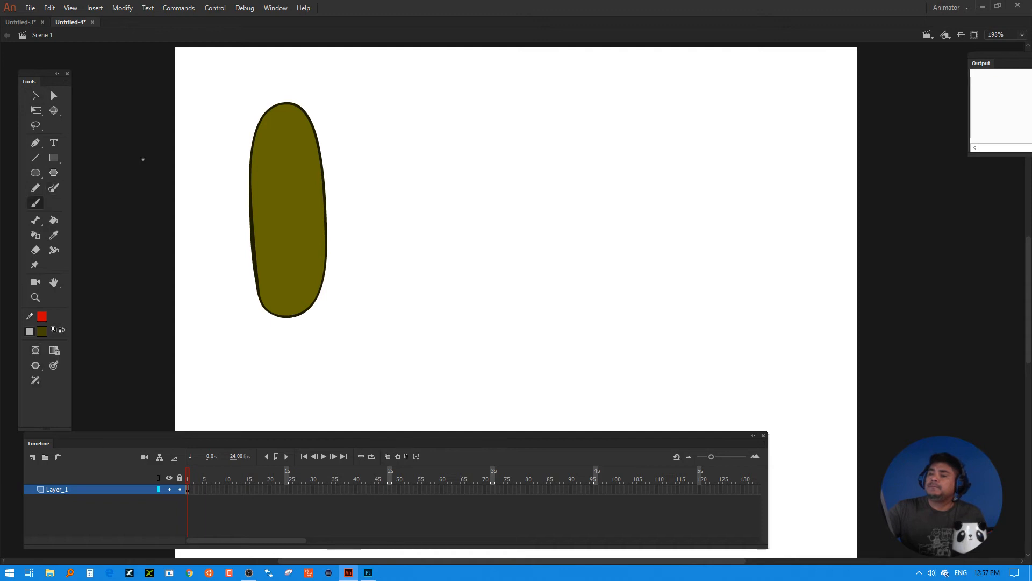
pyautogui.click(33, 457)
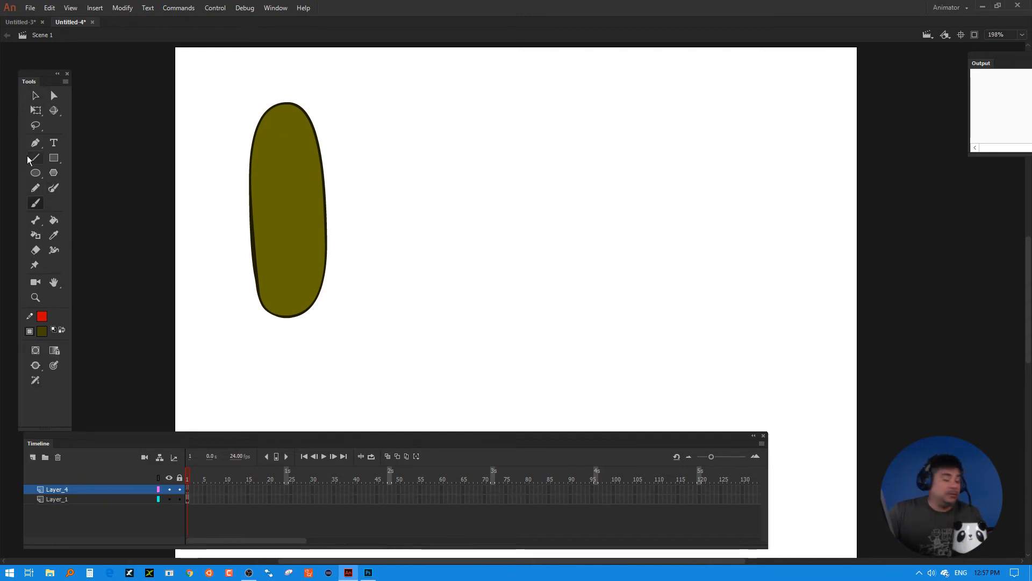
pyautogui.hotkey('ctrl', 'z')
# - Convert the whole outlined olive shape to a Movie Clip named Symbol 1 with its registration point at top center
pyautogui.click(36, 95)
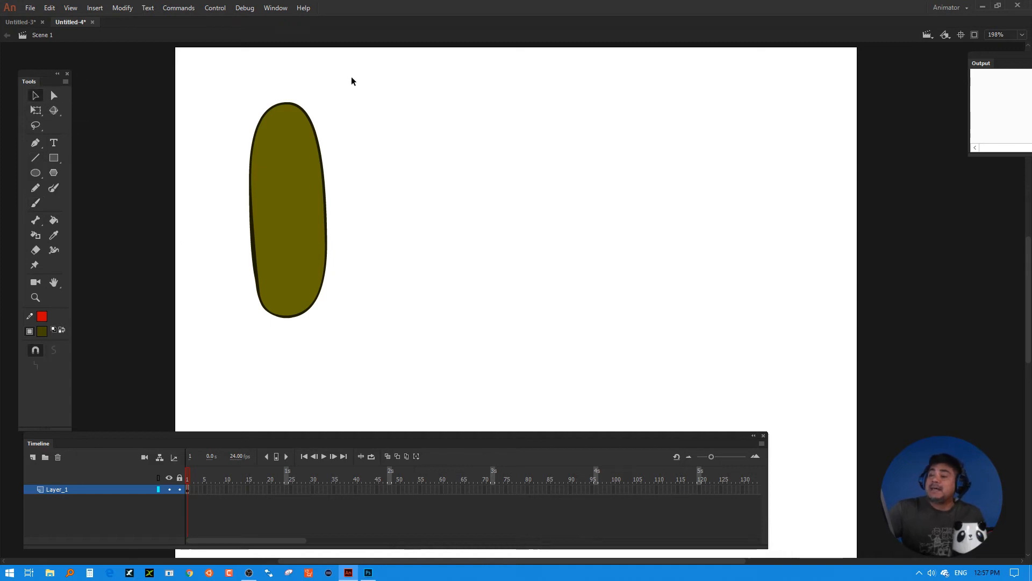
pyautogui.moveTo(353, 76); pyautogui.dragTo(197, 371)
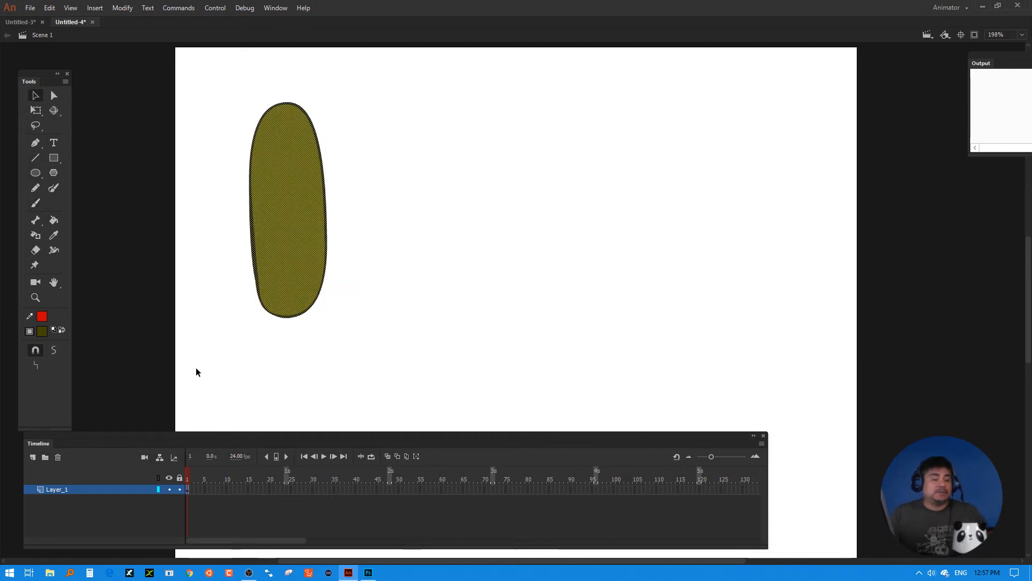
pyautogui.press('F8')
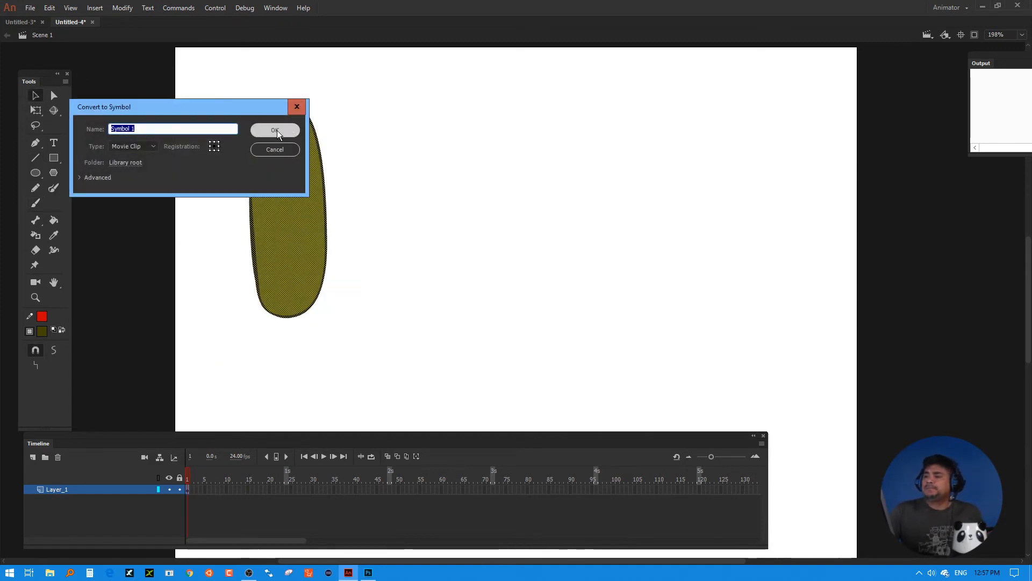
pyautogui.click(274, 131)
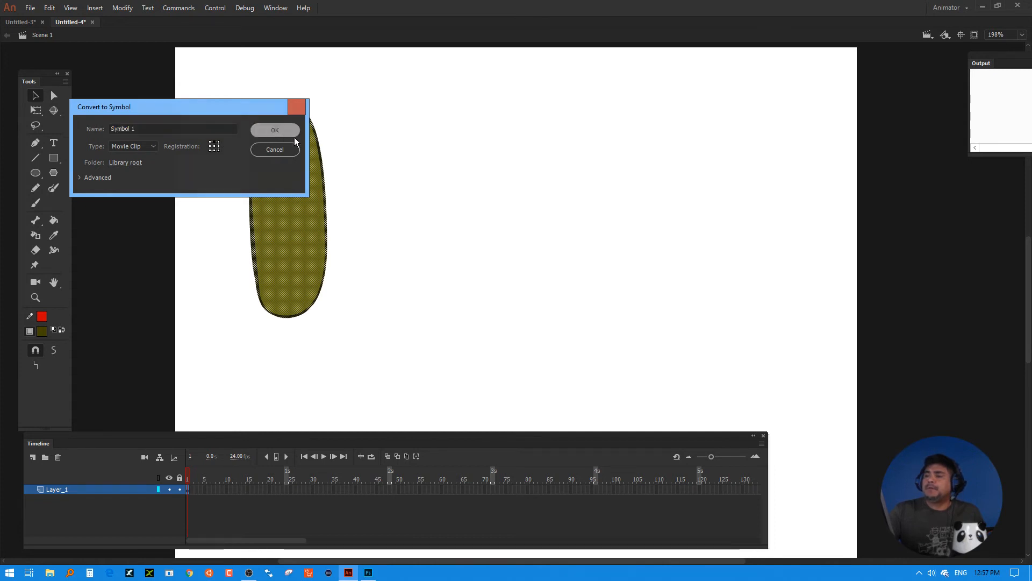
# - Inside Symbol 1, move the artwork up so the registration point sits within its upper end, and return to Scene 1
pyautogui.doubleClick(296, 189)
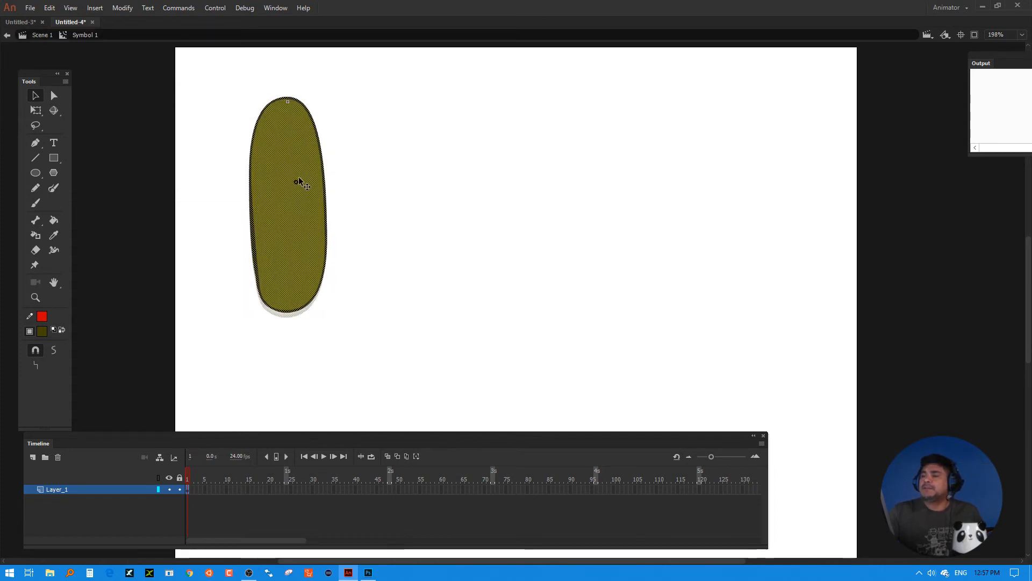
pyautogui.moveTo(298, 189); pyautogui.dragTo(299, 152)
pyautogui.doubleClick(371, 171)
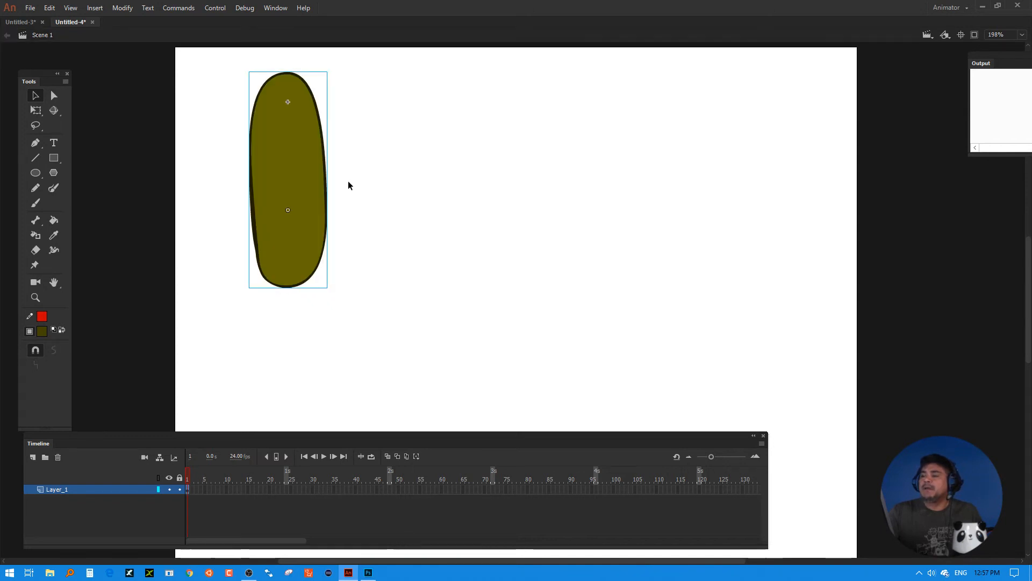
# - With Free Transform, place the symbol's transformation point on its registration point, and move the symbol lower on the stage to test its rotation
pyautogui.click(299, 210)
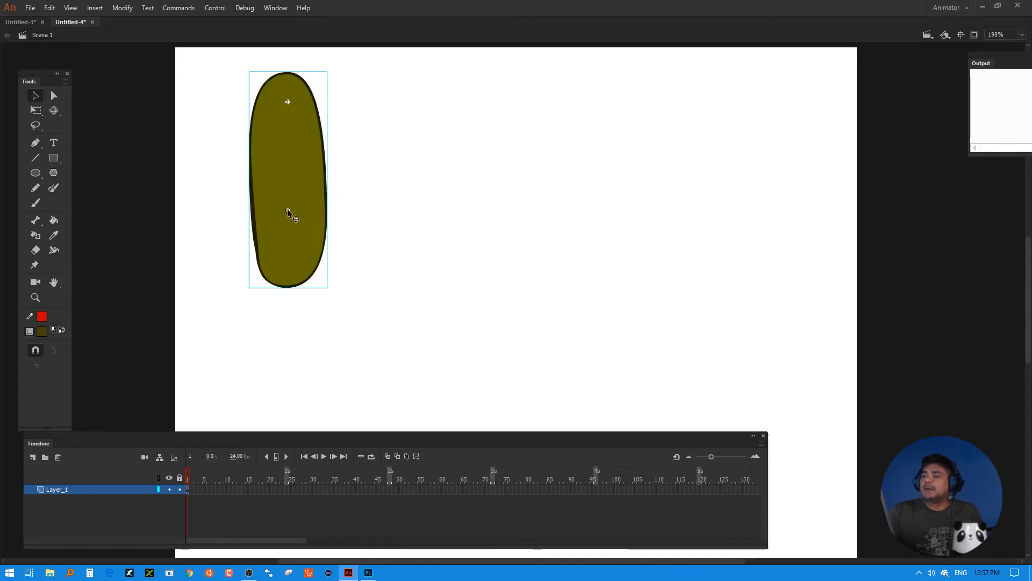
pyautogui.press('q')
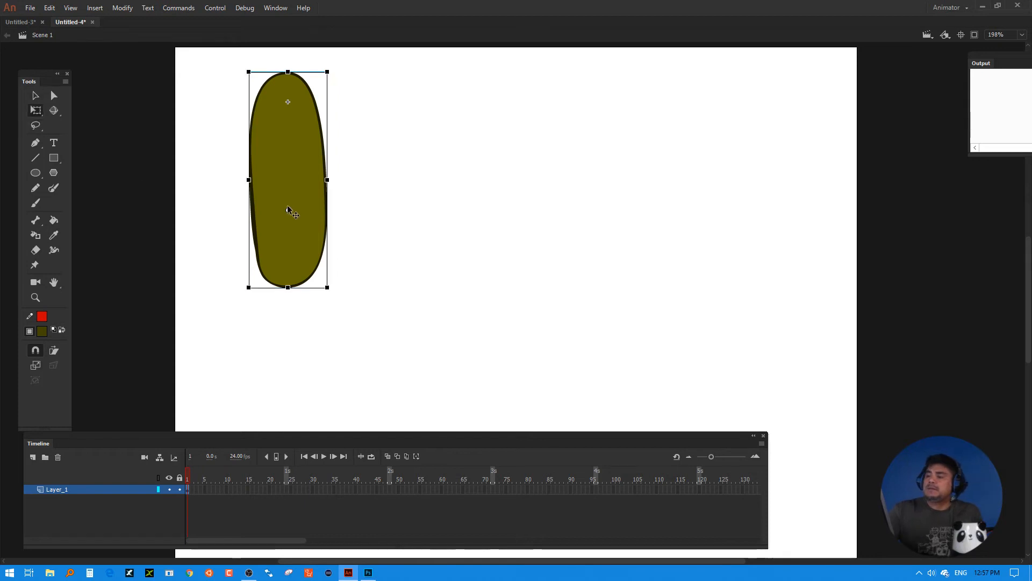
pyautogui.moveTo(292, 168); pyautogui.dragTo(295, 262)
pyautogui.moveTo(340, 382); pyautogui.dragTo(326, 364)
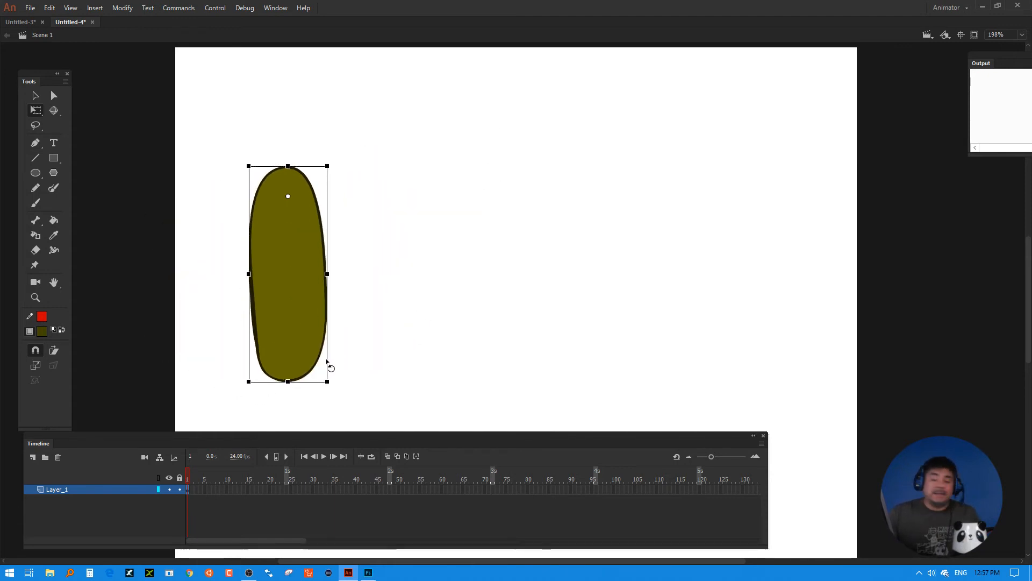
# - Open Symbol 1 for editing and add a new layer above the olive shape, with the Brush tool active for painting
pyautogui.doubleClick(299, 280)
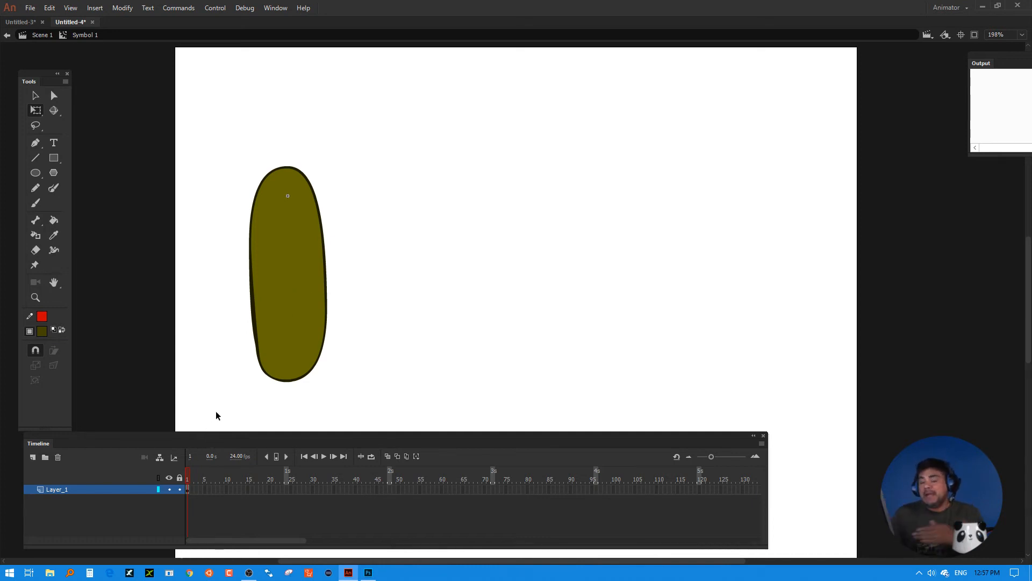
pyautogui.click(33, 458)
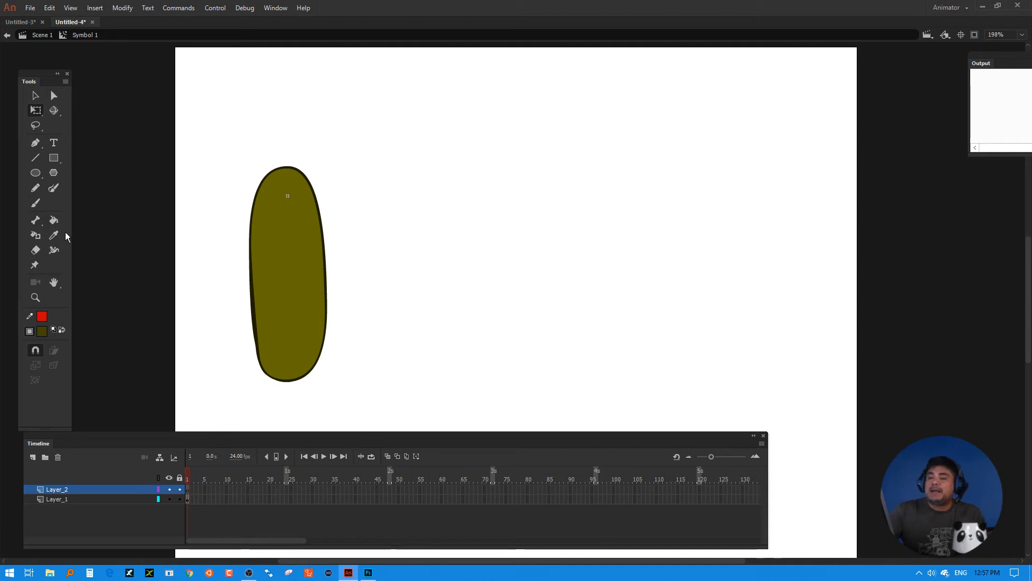
pyautogui.click(36, 203)
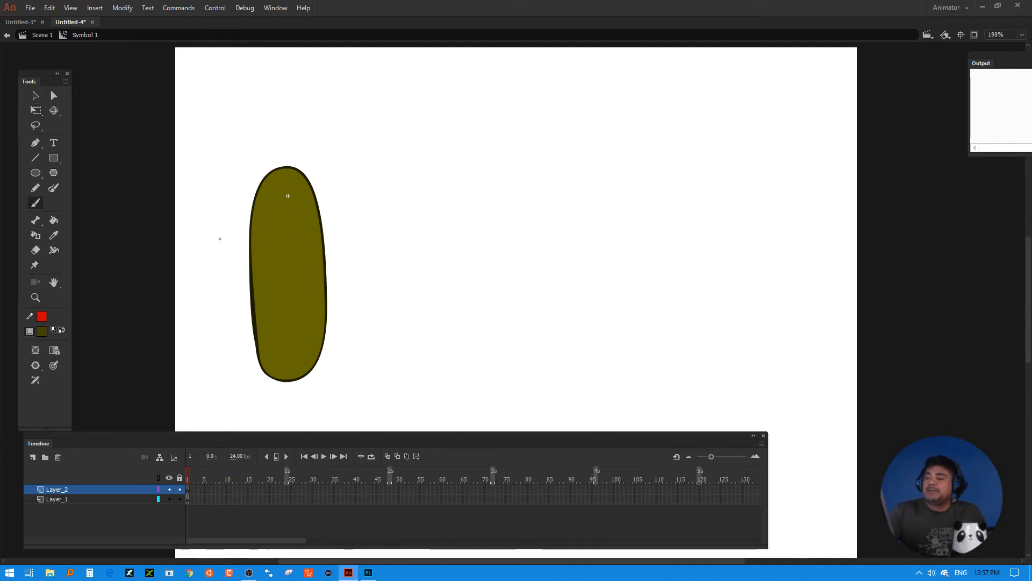
# - Draw a closed, wavy camouflage splotch across the middle of the body's left edge and fill it with the dark olive colour
pyautogui.moveTo(220, 239)
pyautogui.mouseDown()
pyautogui.moveTo(243, 204)
pyautogui.moveTo(242, 236)
pyautogui.moveTo(265, 239)
pyautogui.moveTo(271, 262)
pyautogui.mouseUp()
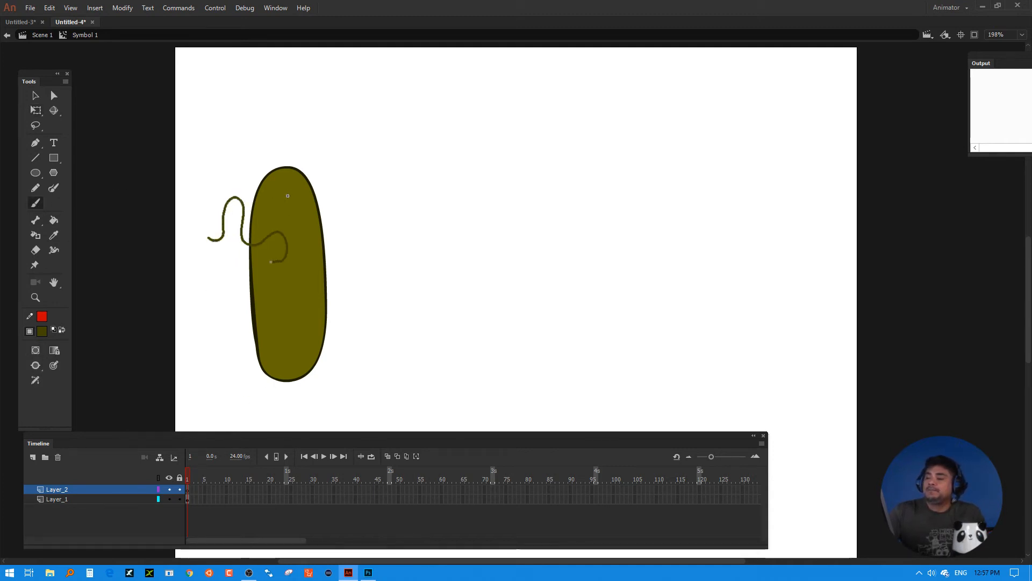
pyautogui.moveTo(231, 321)
pyautogui.mouseDown()
pyautogui.moveTo(229, 289)
pyautogui.moveTo(204, 270)
pyautogui.moveTo(223, 259)
pyautogui.moveTo(181, 243)
pyautogui.moveTo(210, 241)
pyautogui.mouseUp()
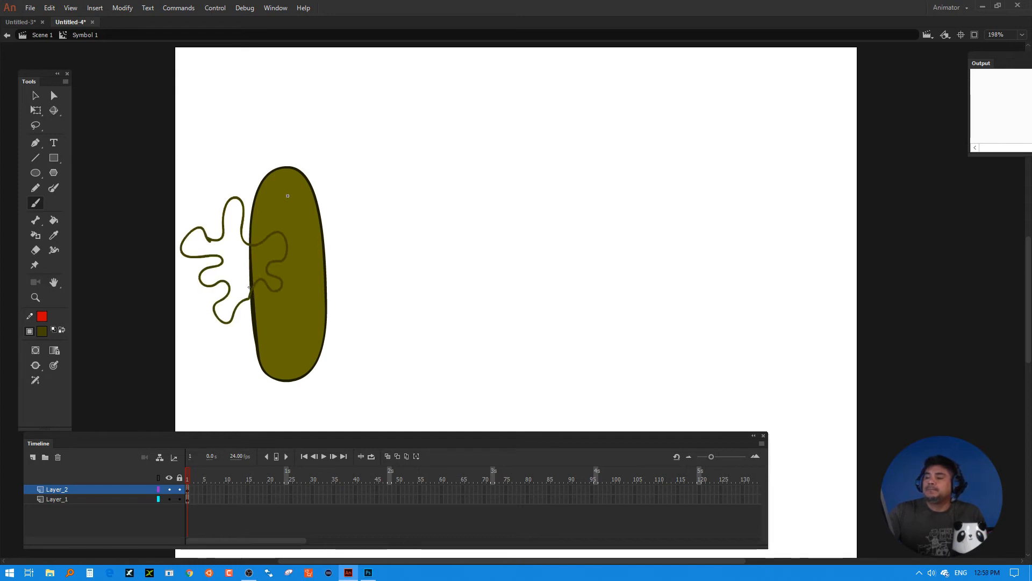
pyautogui.click(54, 221)
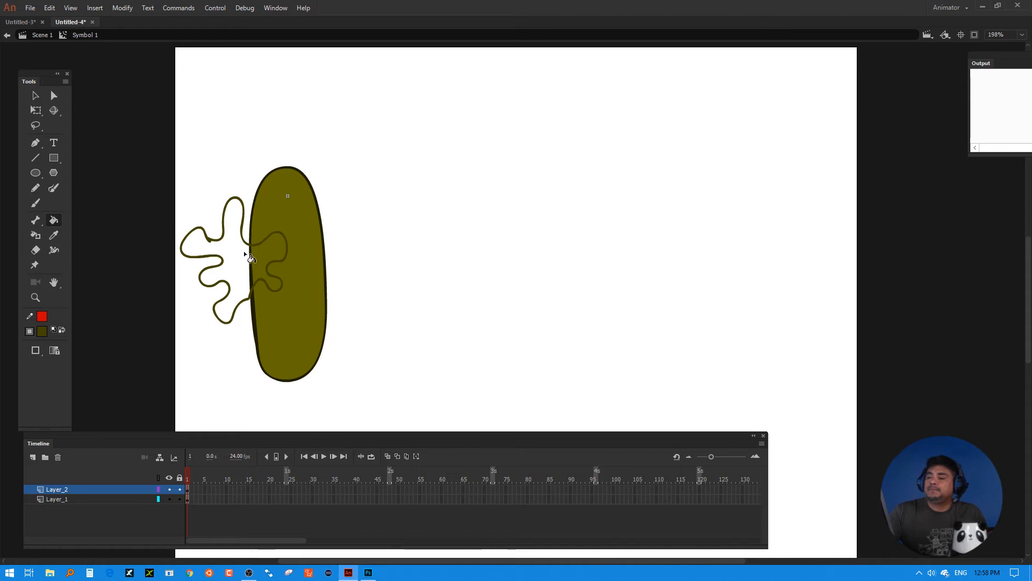
pyautogui.click(263, 239)
# - Optimize the curves of the filled camouflage splotch, keeping the totals message enabled
pyautogui.press('v')
pyautogui.click(230, 260)
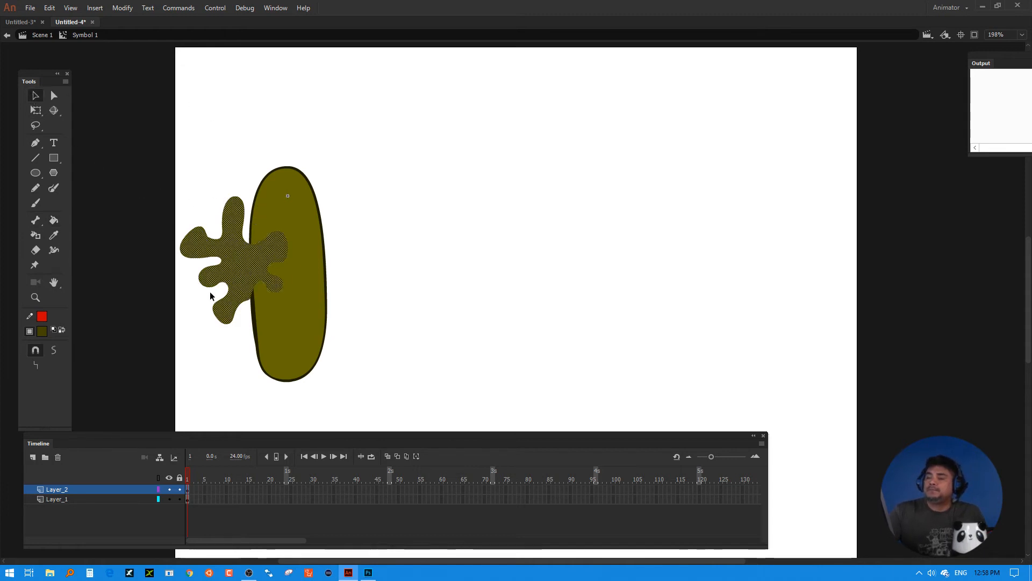
pyautogui.click(147, 8)
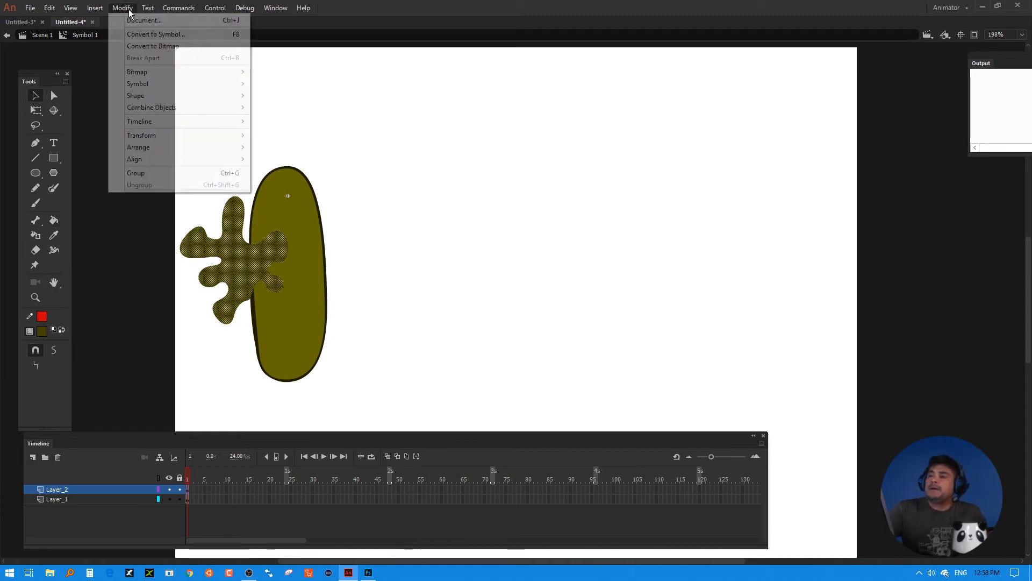
pyautogui.moveTo(239, 94)
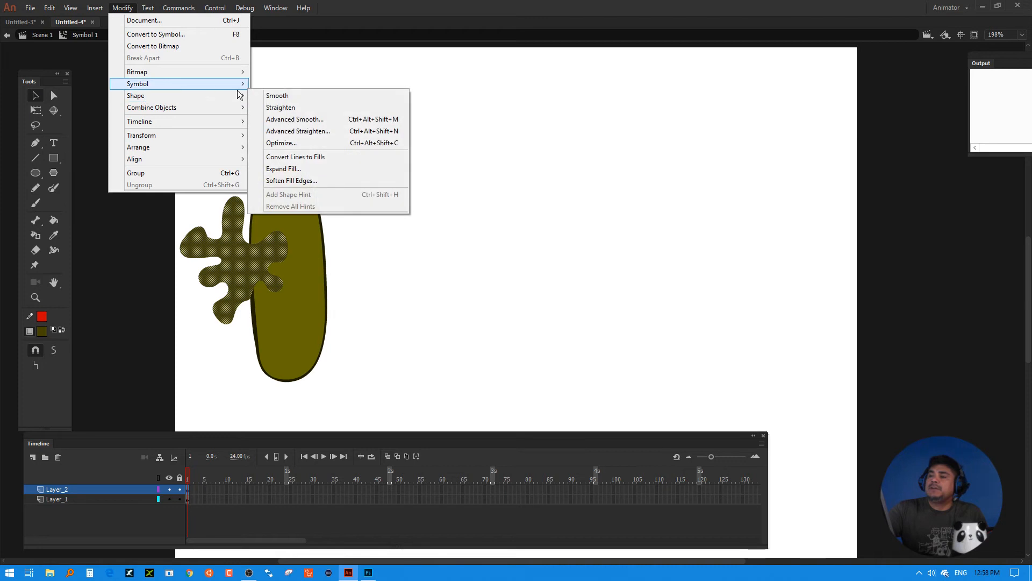
pyautogui.click(306, 143)
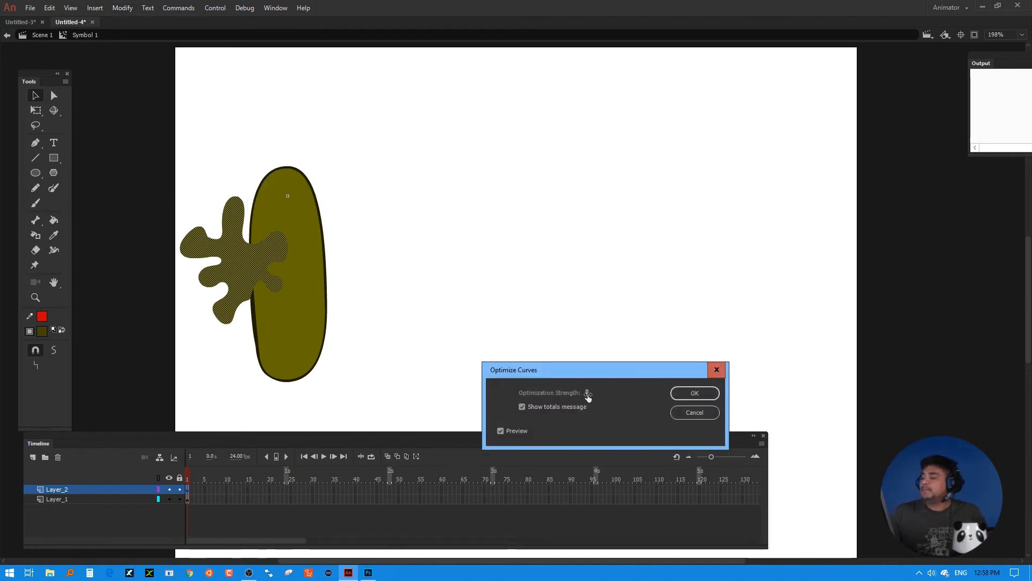
pyautogui.click(695, 395)
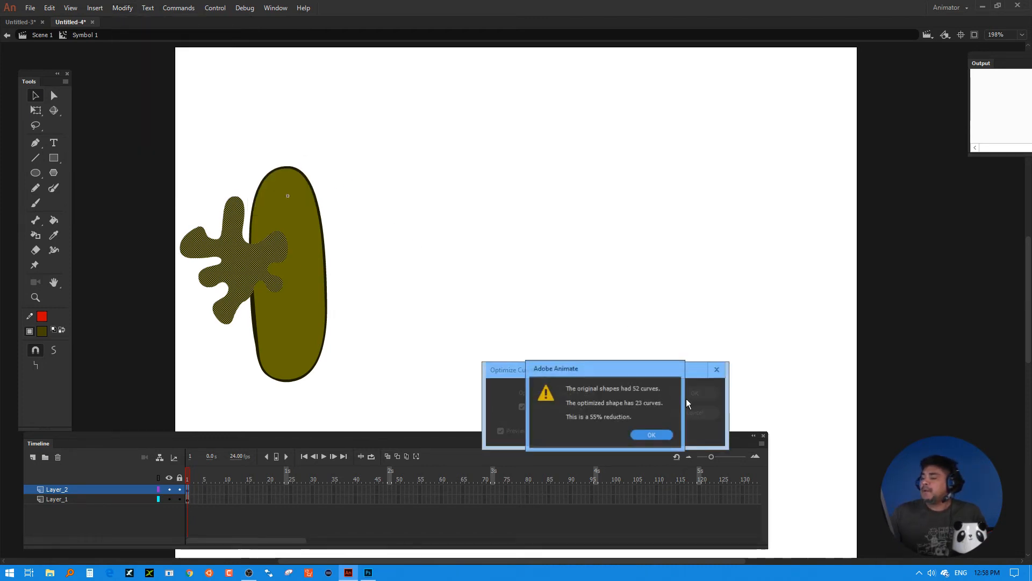
pyautogui.click(670, 431)
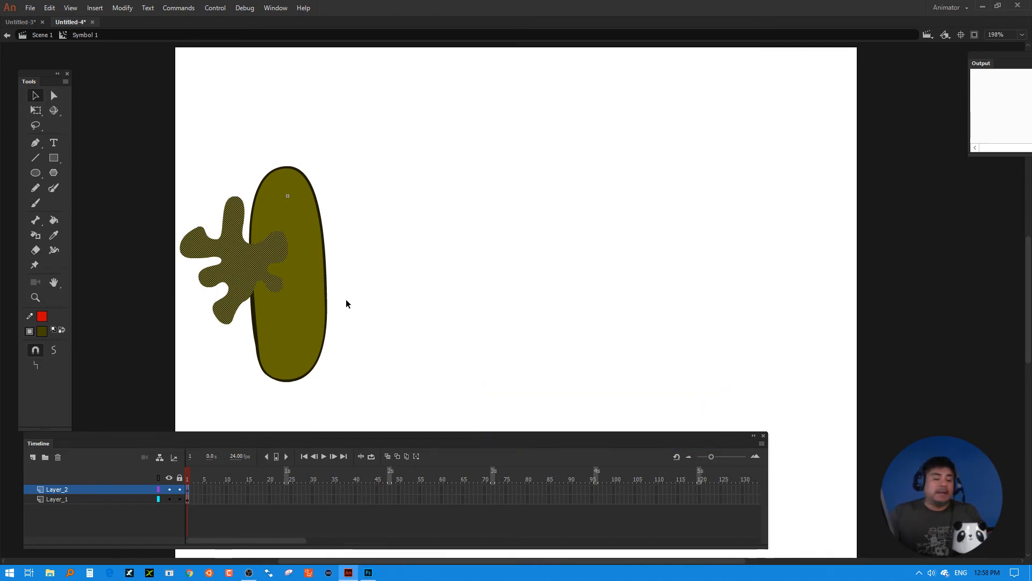
# - Convert the splotch to a Movie Clip symbol with its registration point at the centre
pyautogui.press('F8')
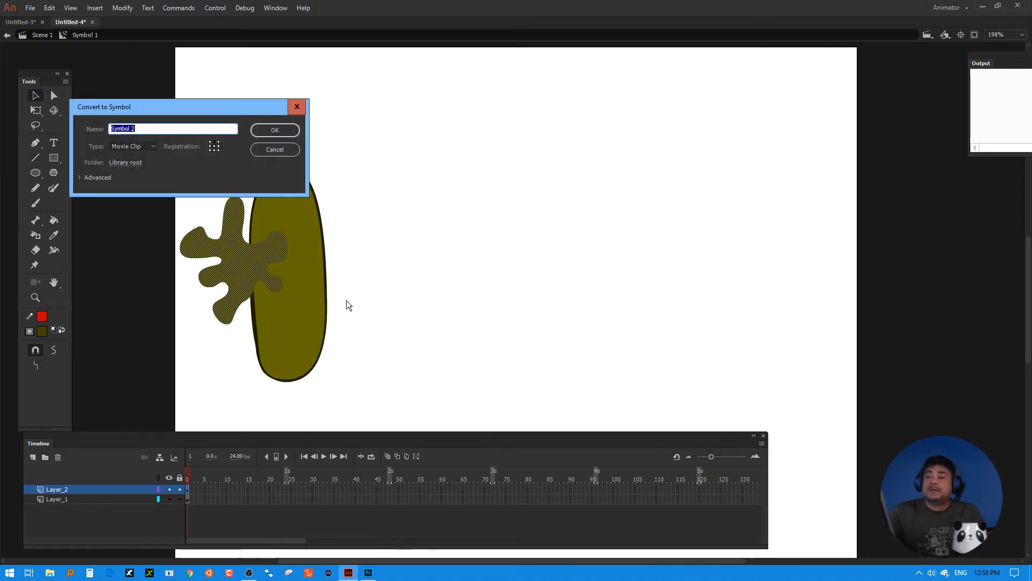
pyautogui.click(216, 148)
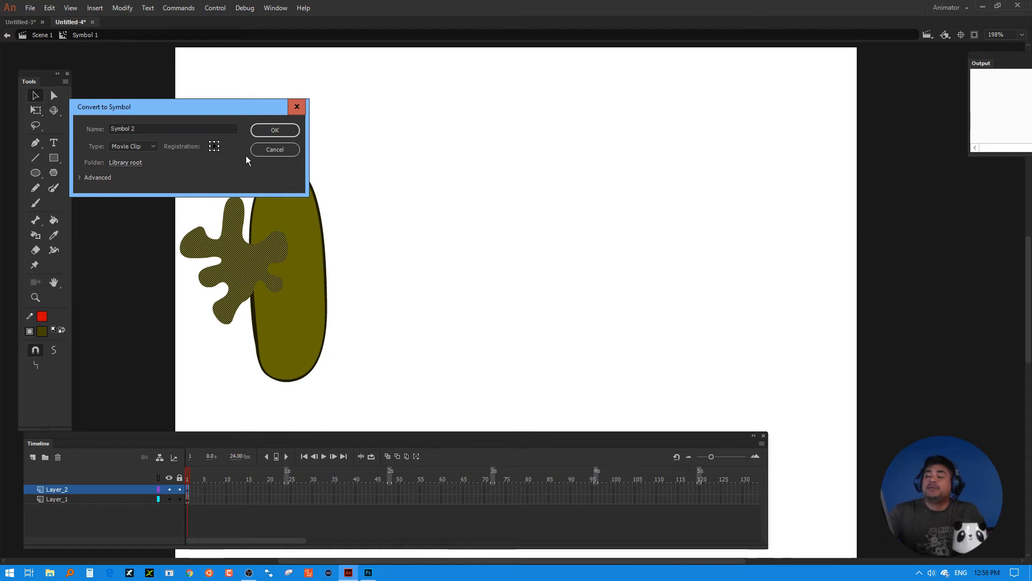
pyautogui.click(273, 130)
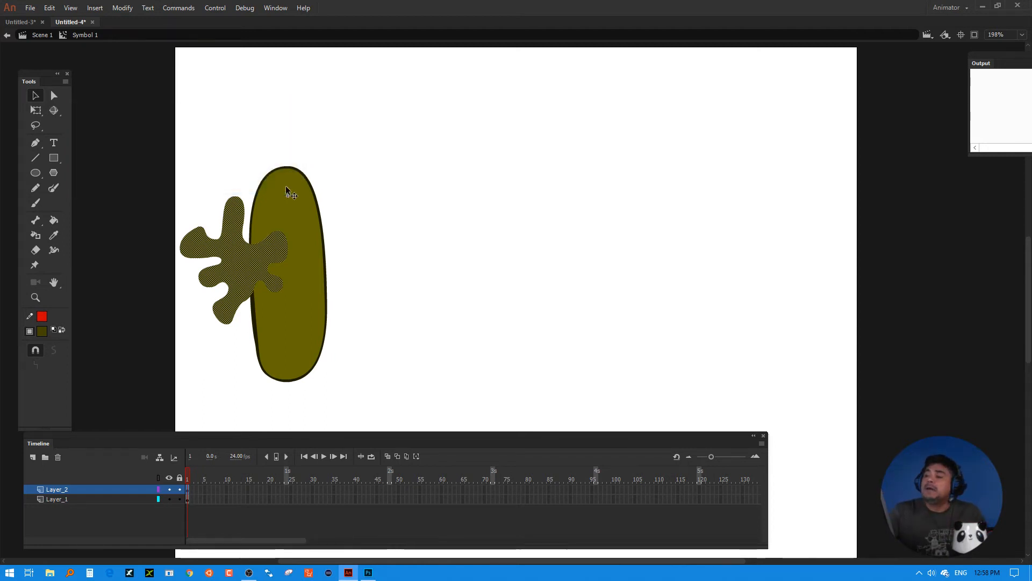
# - Place a mirrored copy of the splotch over the body's upper right and a smaller, rotated copy over its lower right
pyautogui.moveTo(264, 261); pyautogui.dragTo(338, 196)
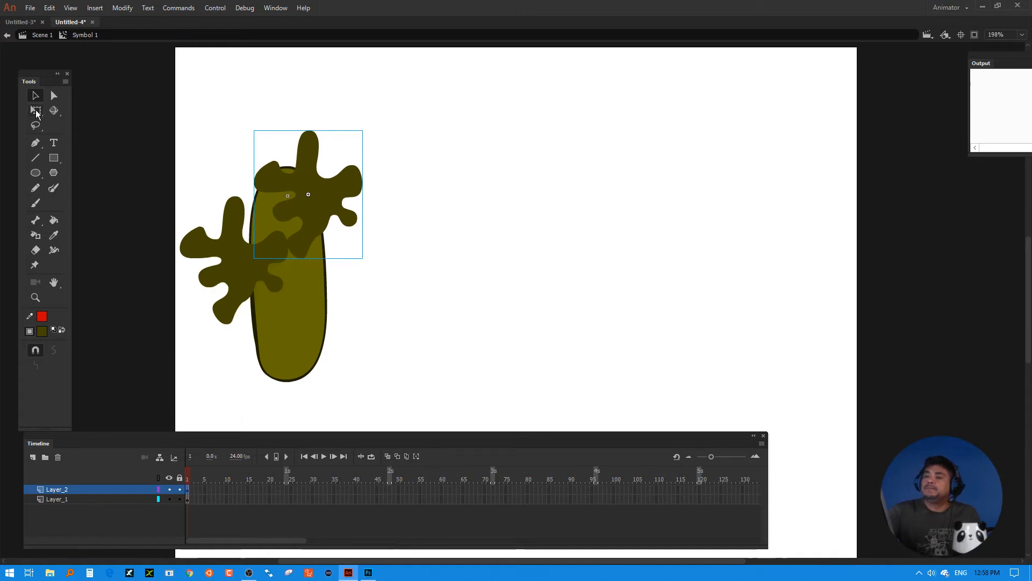
pyautogui.press('q')
pyautogui.moveTo(330, 238); pyautogui.dragTo(336, 374)
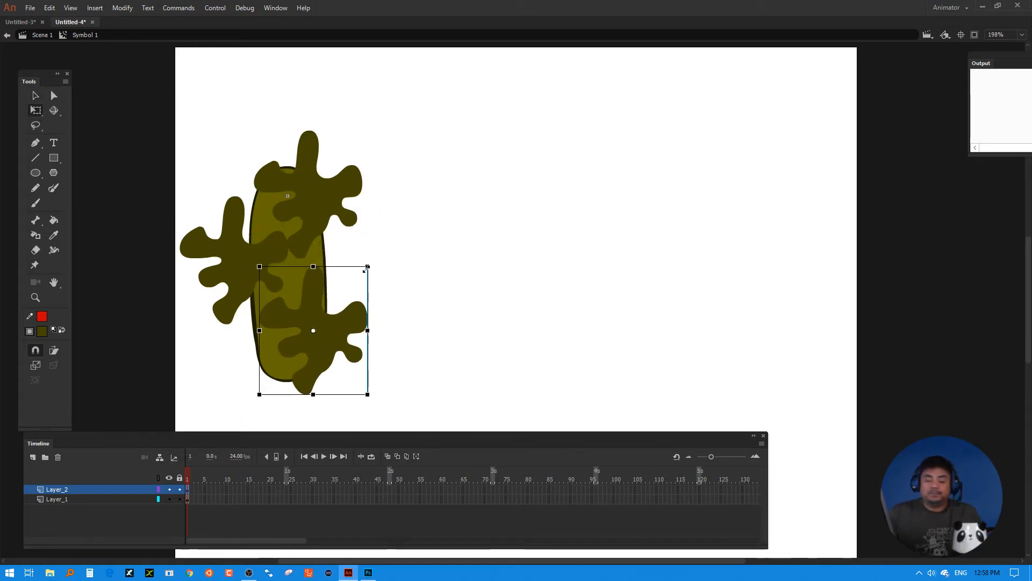
pyautogui.moveTo(368, 267); pyautogui.dragTo(313, 350)
# - Shrink and slightly rotate the upper splotch to fit the body's edge, and reposition the left splotch around mid-height
pyautogui.moveTo(250, 277); pyautogui.dragTo(250, 302)
pyautogui.click(339, 213)
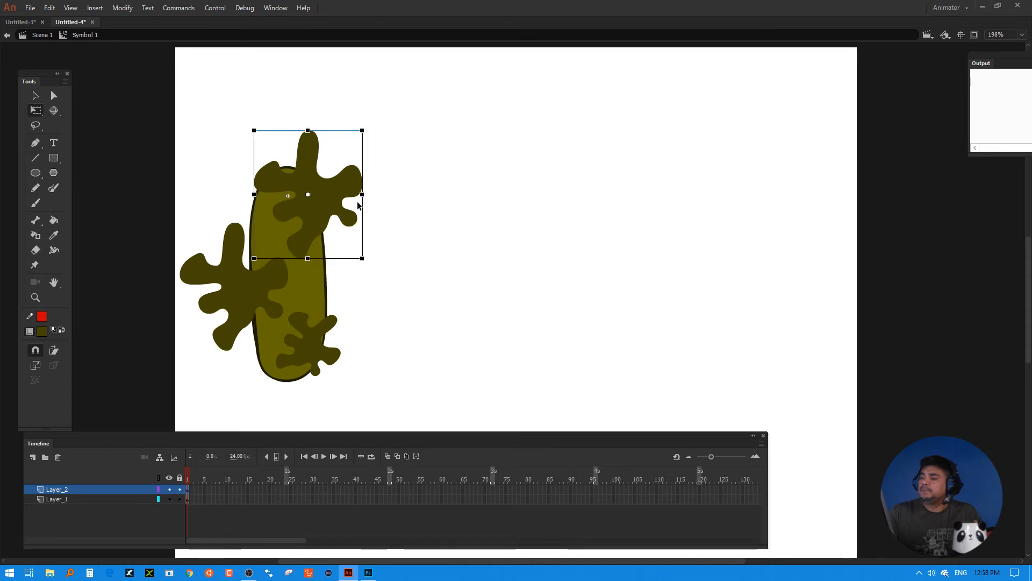
pyautogui.moveTo(369, 131); pyautogui.dragTo(337, 140)
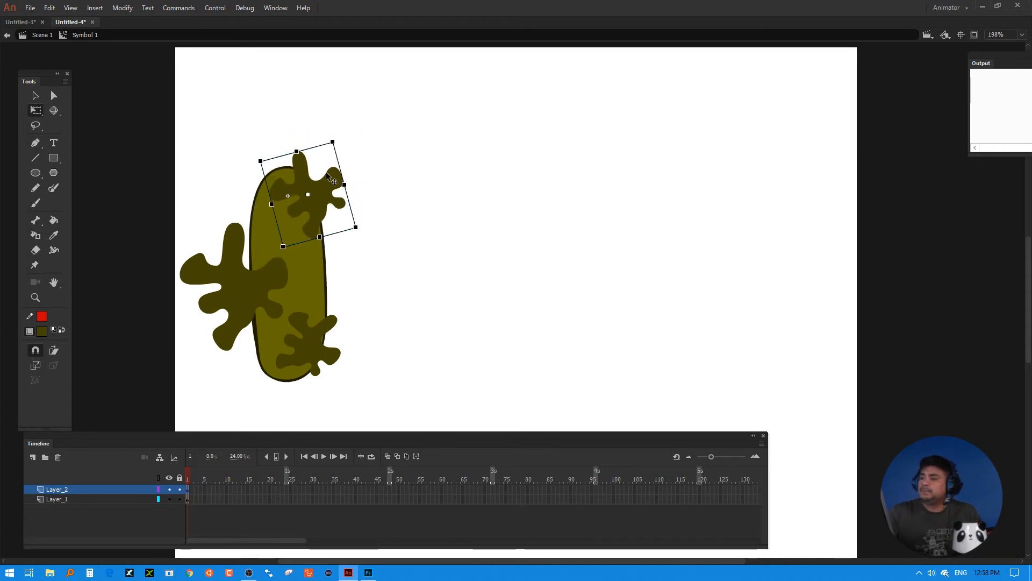
pyautogui.moveTo(321, 192); pyautogui.dragTo(313, 201)
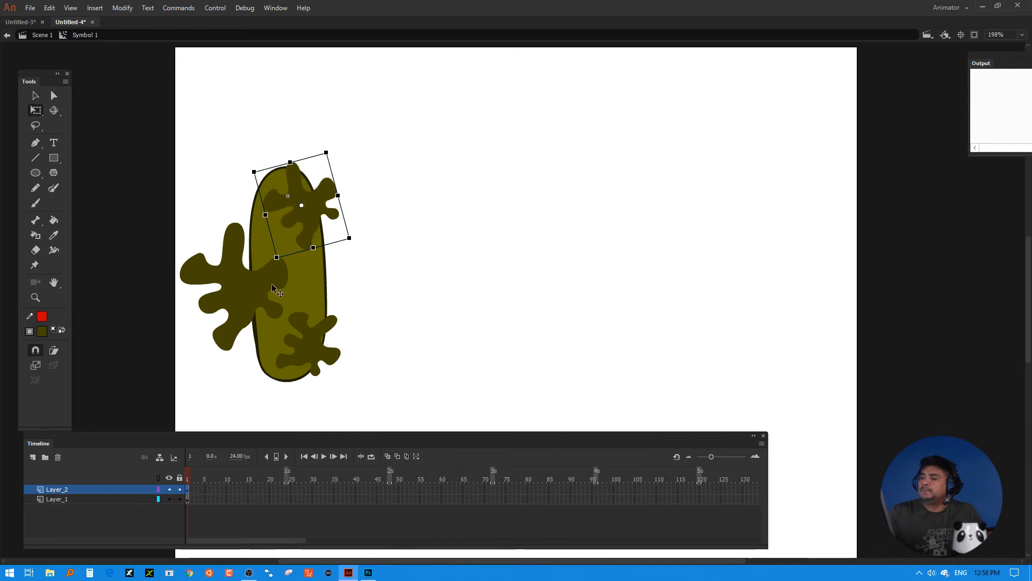
pyautogui.moveTo(270, 282); pyautogui.dragTo(275, 277)
pyautogui.click(380, 262)
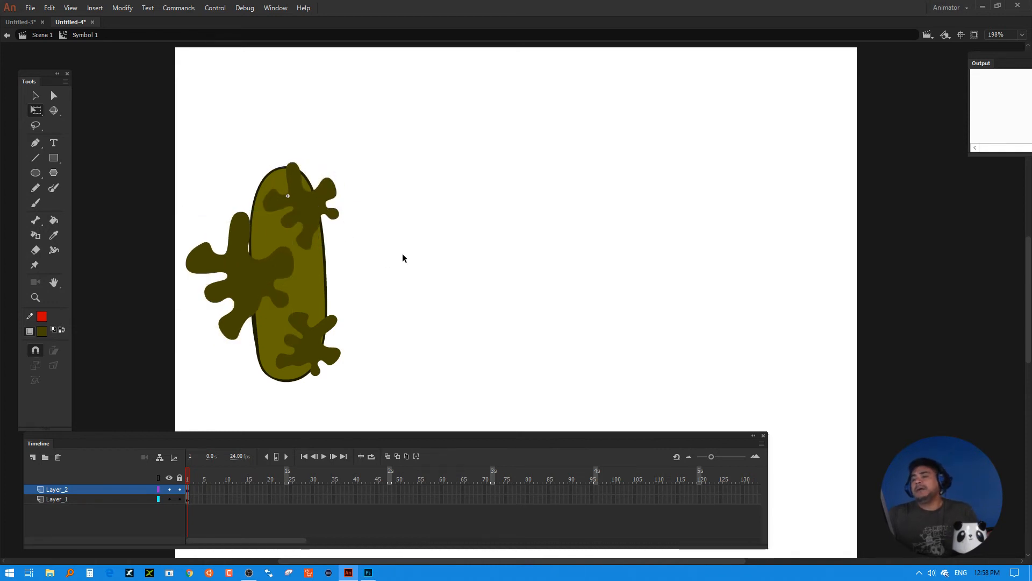
# - Copy the body's olive fill from Layer_1 and paste it in place on a new layer above Layer_2
pyautogui.click(309, 290)
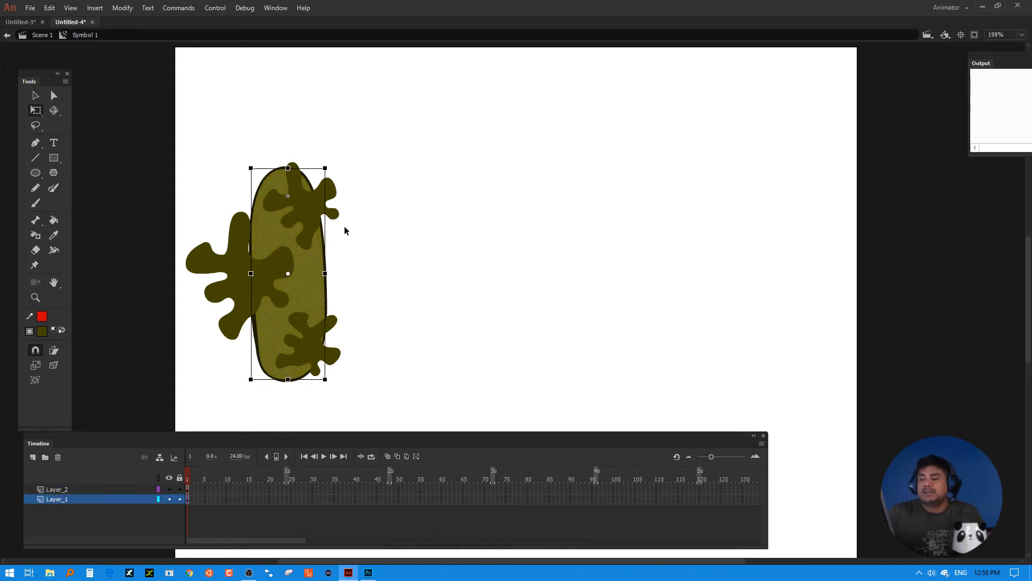
pyautogui.rightClick(310, 267)
pyautogui.click(344, 338)
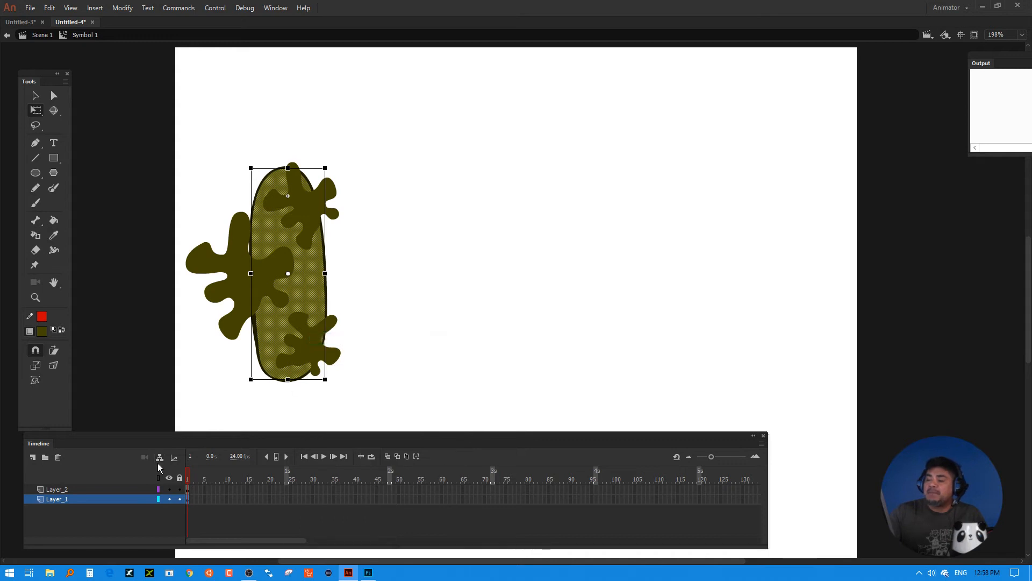
pyautogui.click(95, 489)
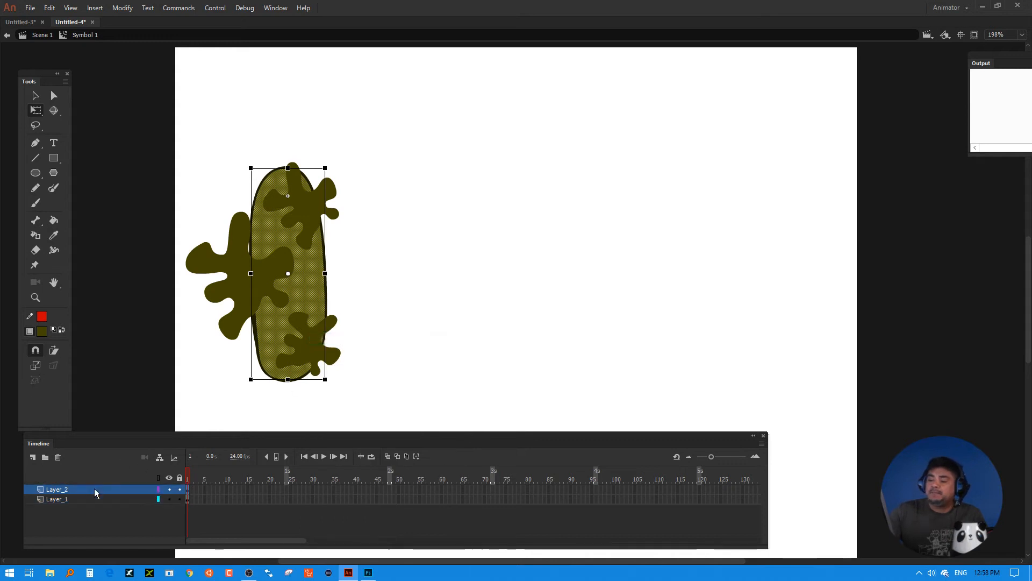
pyautogui.click(32, 457)
pyautogui.rightClick(407, 272)
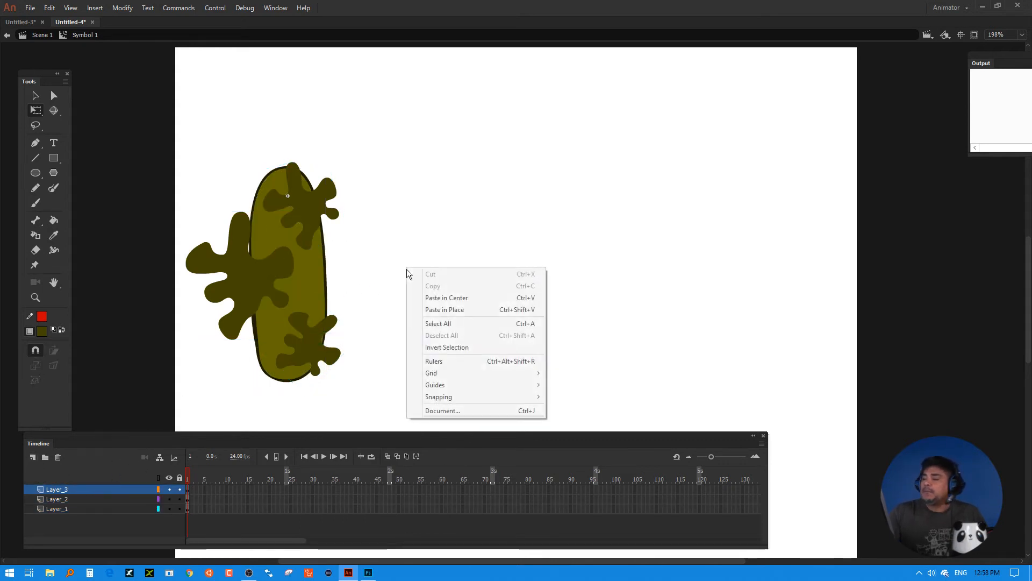
pyautogui.click(457, 309)
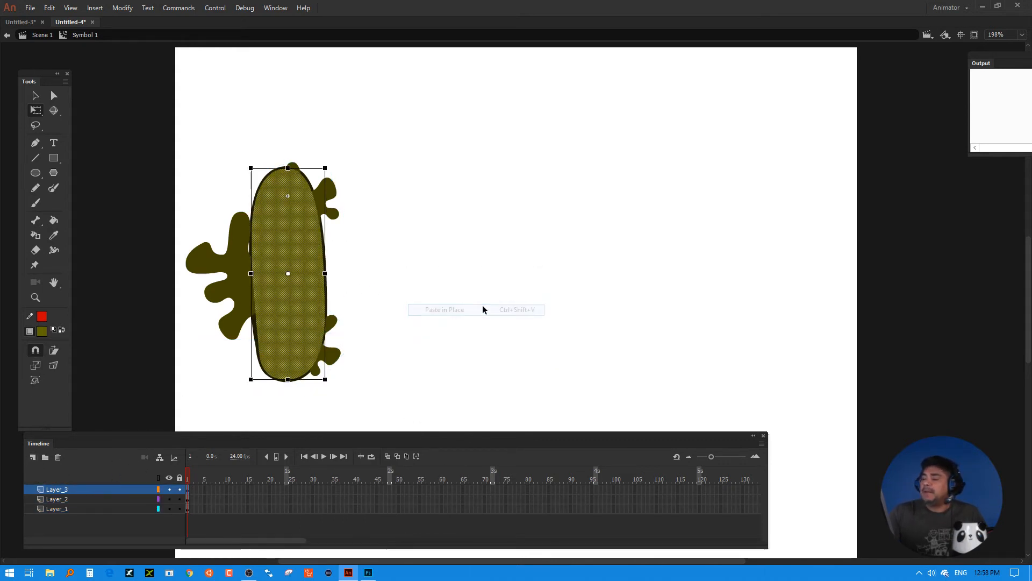
# - Turn Layer_3 into a mask for the splotches on Layer_2 and return to Scene 1
pyautogui.rightClick(106, 488)
pyautogui.click(144, 381)
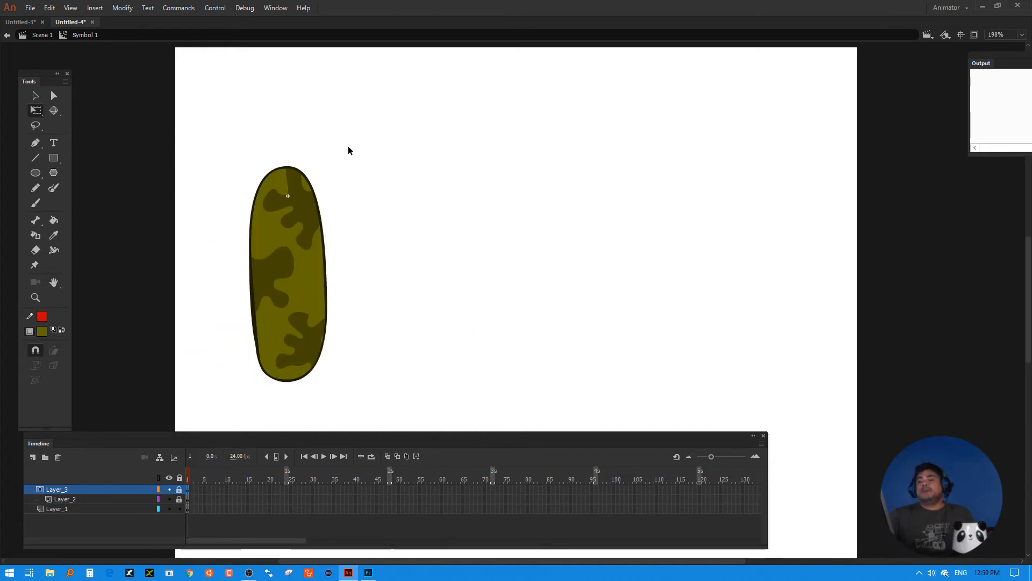
pyautogui.doubleClick(362, 235)
# - Move the limb symbol up and place a slightly rotated duplicate below it, overlapping its lower end to form a joint
pyautogui.moveTo(325, 274); pyautogui.dragTo(262, 290)
pyautogui.click(379, 299)
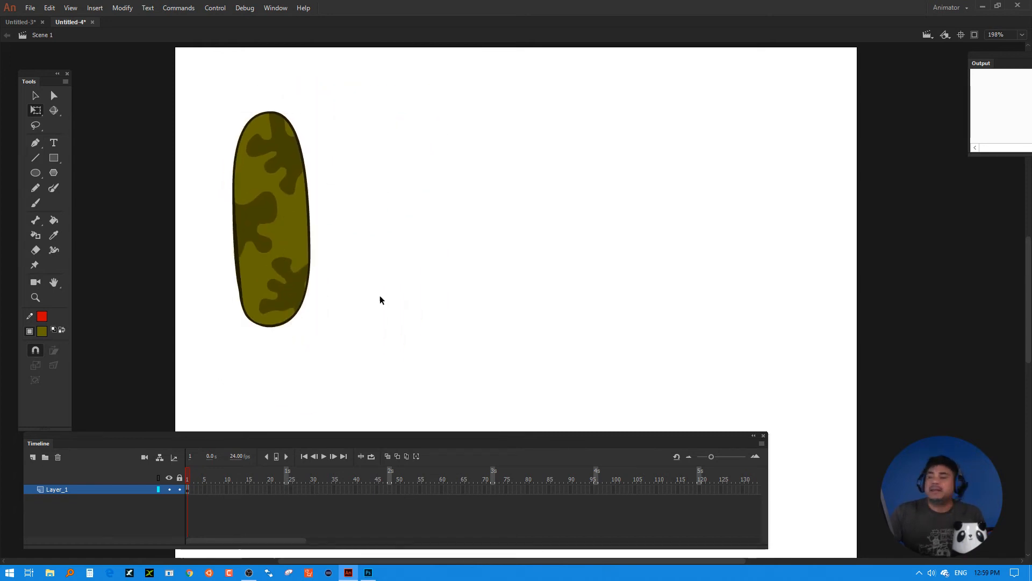
pyautogui.click(300, 301)
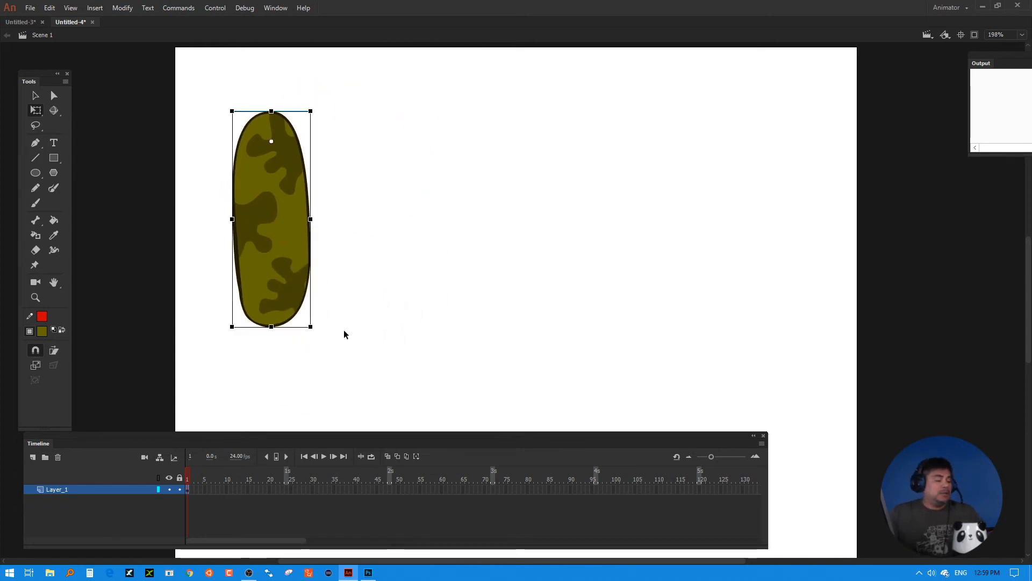
pyautogui.hotkey('ctrl', 'd')
pyautogui.moveTo(287, 183); pyautogui.dragTo(286, 342)
pyautogui.moveTo(138, 440); pyautogui.dragTo(416, 404)
pyautogui.moveTo(326, 493)
pyautogui.mouseDown()
pyautogui.moveTo(431, 350)
pyautogui.moveTo(438, 226)
pyautogui.moveTo(444, 236)
pyautogui.moveTo(268, 493)
pyautogui.moveTo(311, 486)
pyautogui.mouseUp()
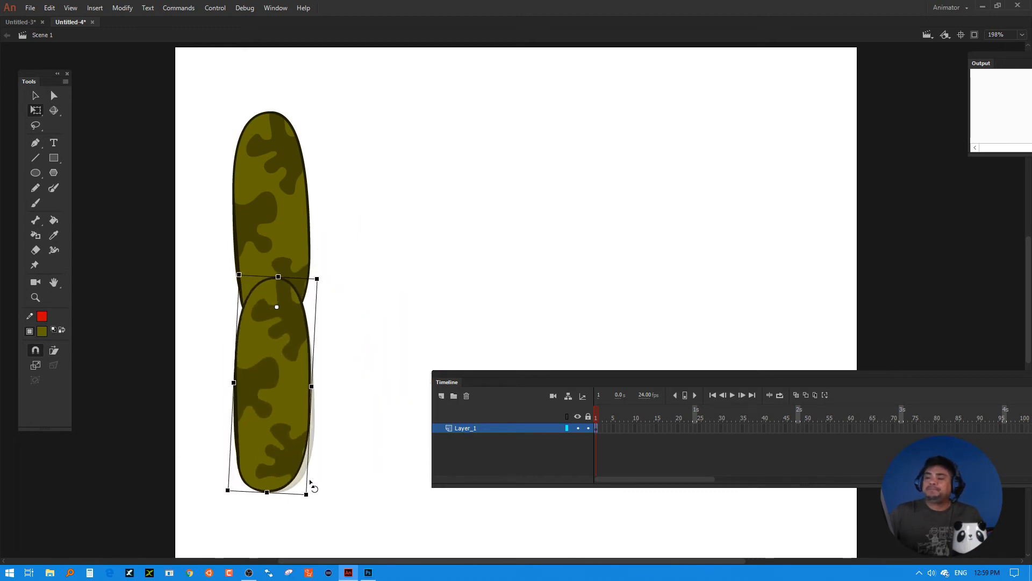
# - Inside the limb symbol, delete the outline around the rounded upper end on Layer_1 and return to Scene 1
pyautogui.click(310, 223)
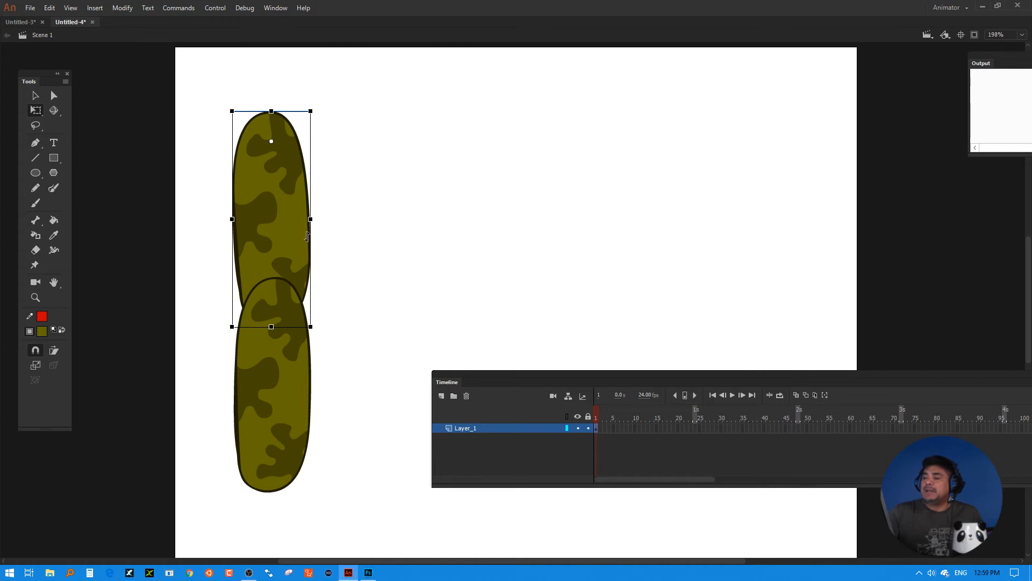
pyautogui.doubleClick(303, 240)
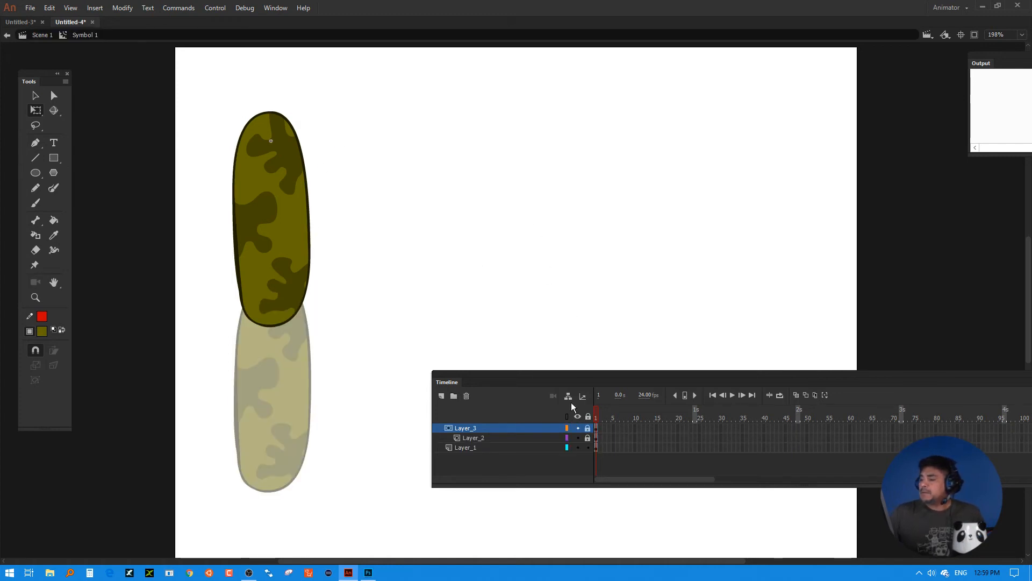
pyautogui.moveTo(228, 105); pyautogui.dragTo(318, 133)
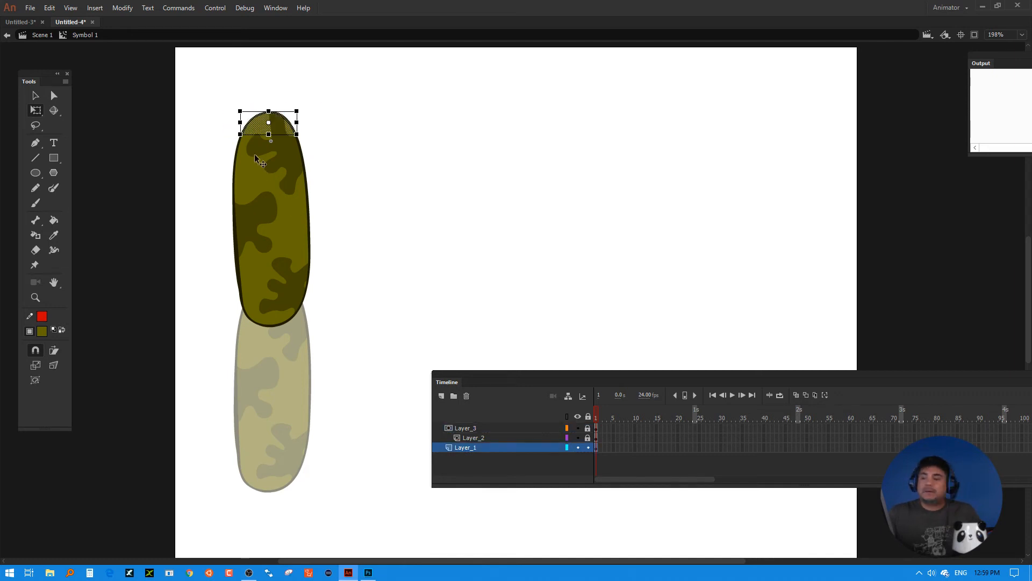
pyautogui.click(228, 252)
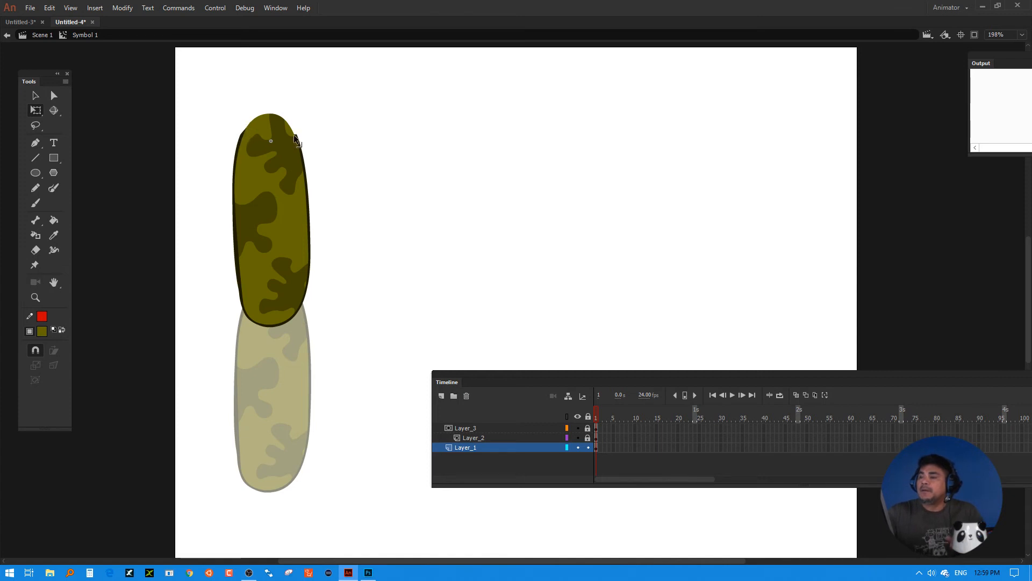
pyautogui.doubleClick(348, 181)
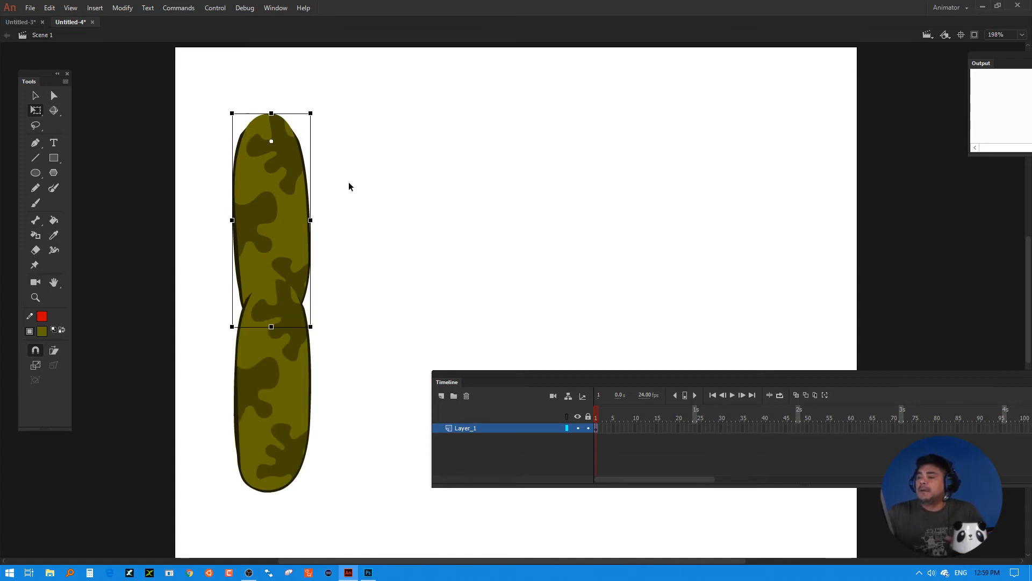
# - Align the lower limb segment with the joint and rotate it around its pivot, bending it up to the right and across to the left
pyautogui.click(307, 414)
pyautogui.moveTo(316, 497); pyautogui.dragTo(417, 197)
pyautogui.moveTo(320, 285); pyautogui.dragTo(317, 273)
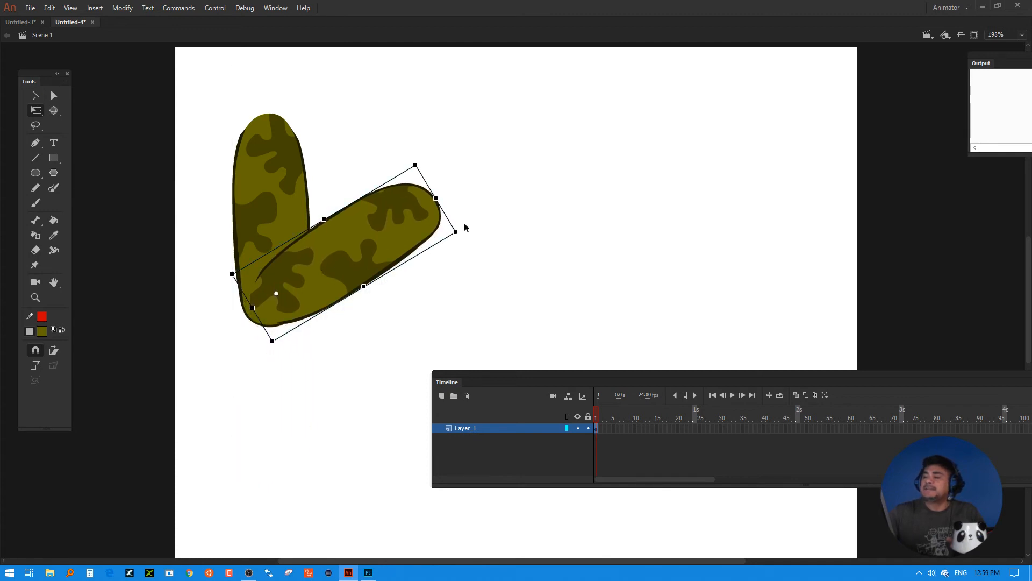
pyautogui.moveTo(449, 277); pyautogui.dragTo(144, 217)
pyautogui.click(227, 331)
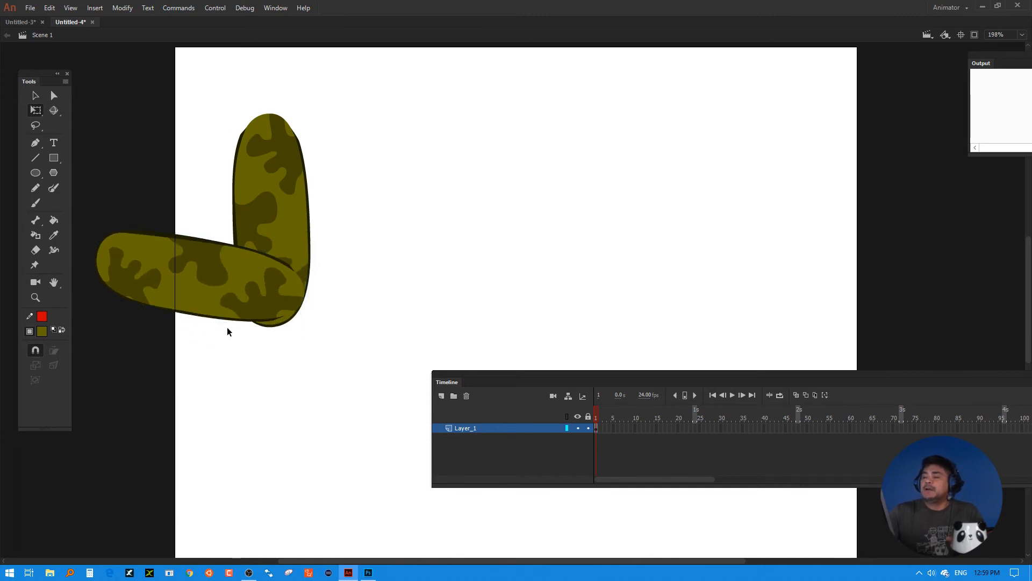
pyautogui.click(138, 290)
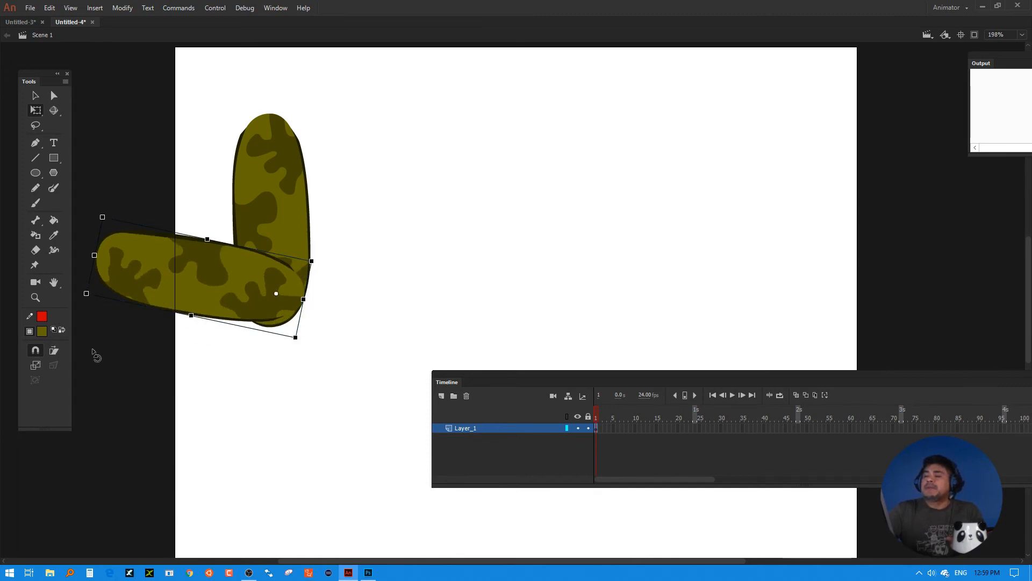
# - Rotate the lower limb segment around its pivot up to the right and back down, straight below the upper segment
pyautogui.moveTo(96, 355); pyautogui.dragTo(394, 214)
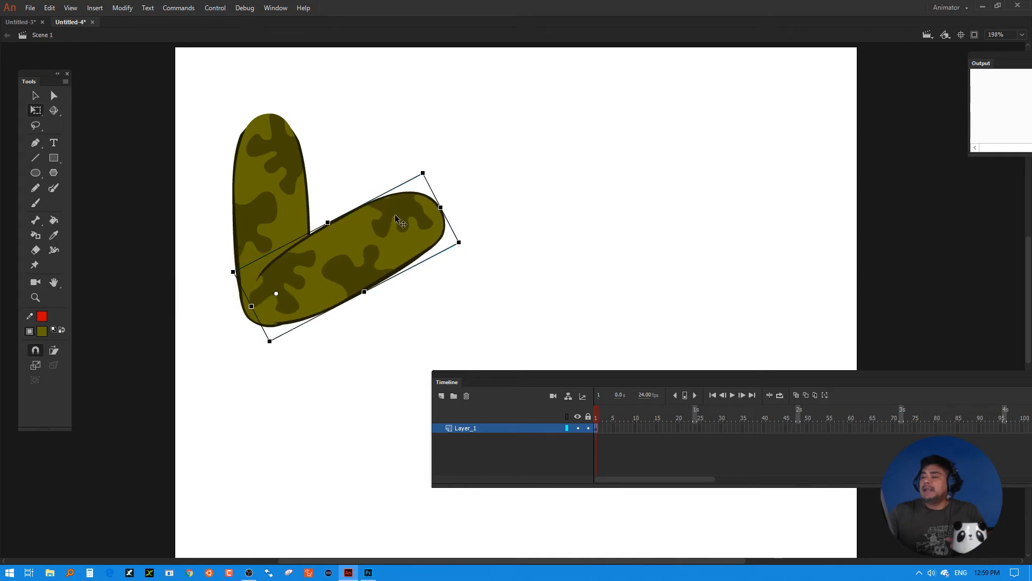
pyautogui.moveTo(467, 243); pyautogui.dragTo(251, 435)
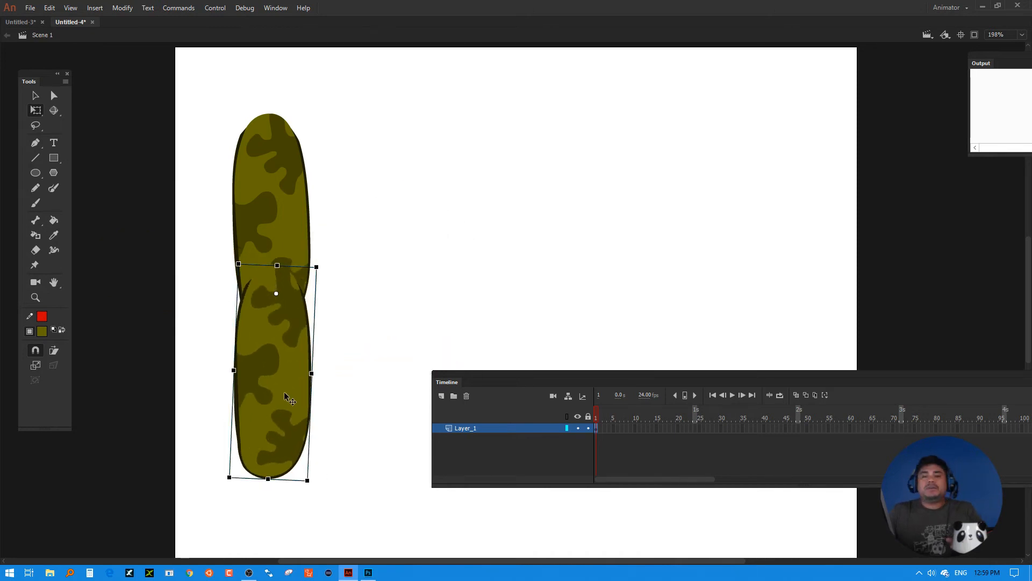
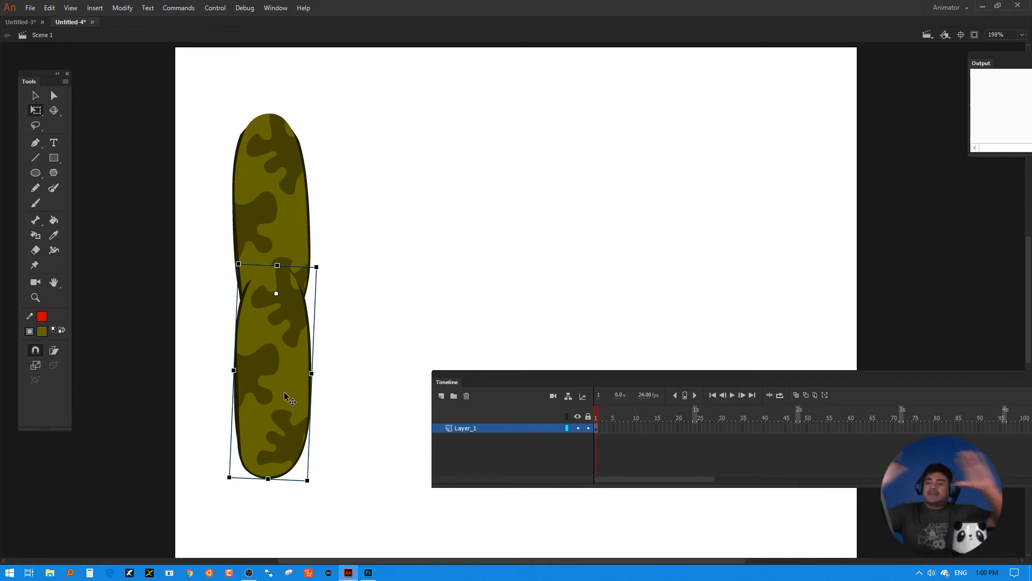
# - Create a new Standard character animation document at 640 x 480 for ActionScript 3.0
pyautogui.click(35, 203)
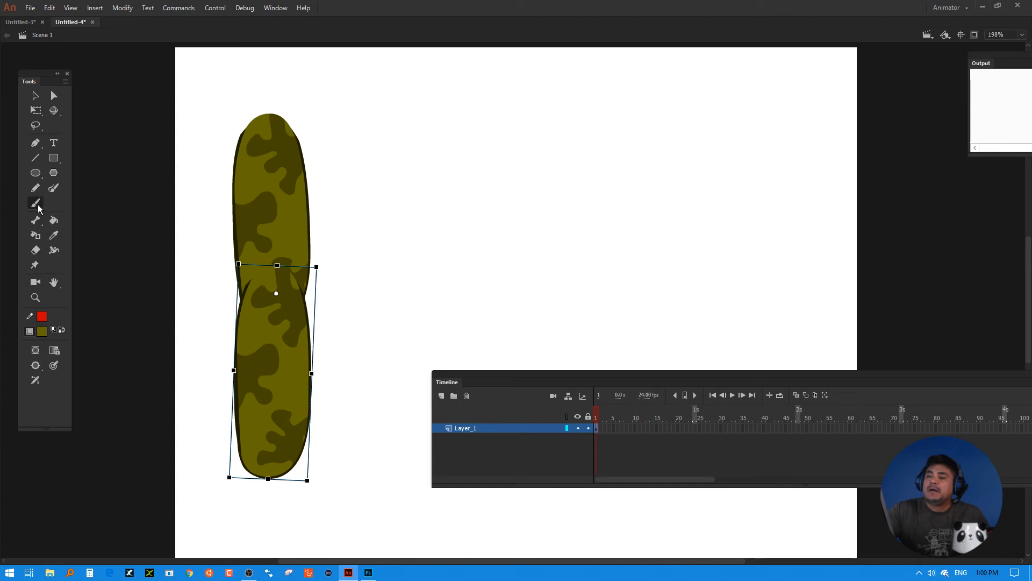
pyautogui.click(30, 8)
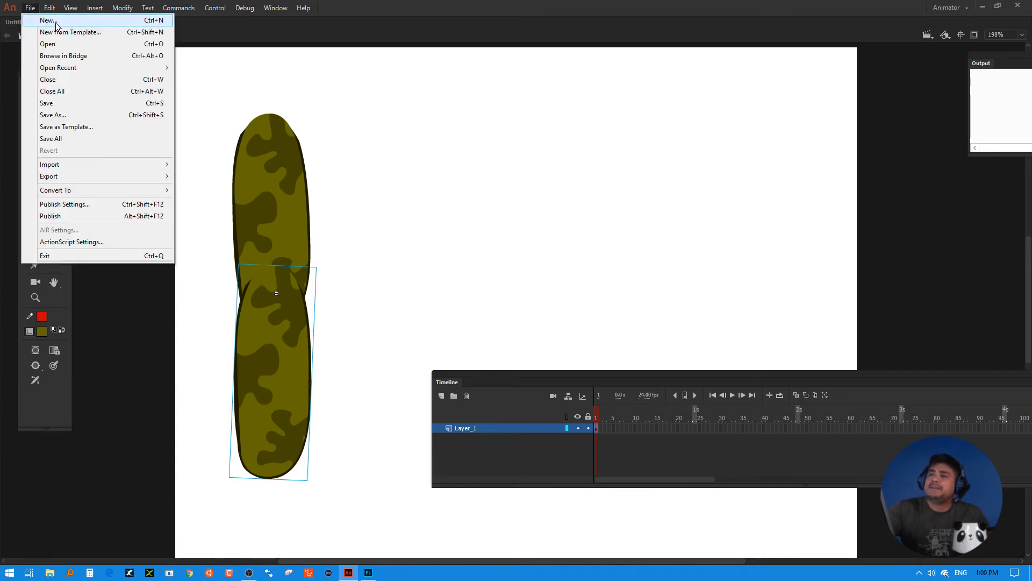
pyautogui.click(53, 20)
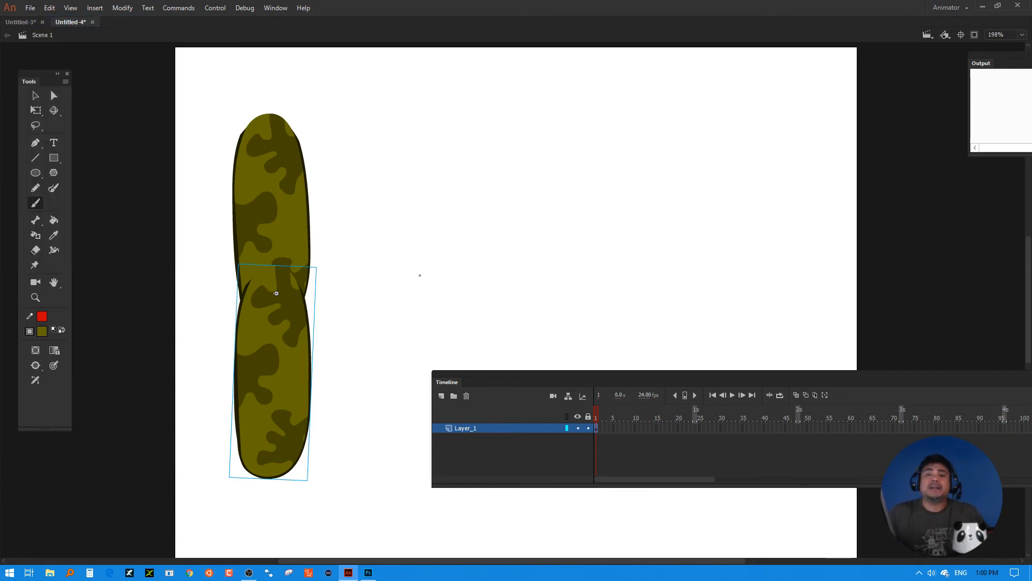
pyautogui.hotkey('ctrl', 'Return')
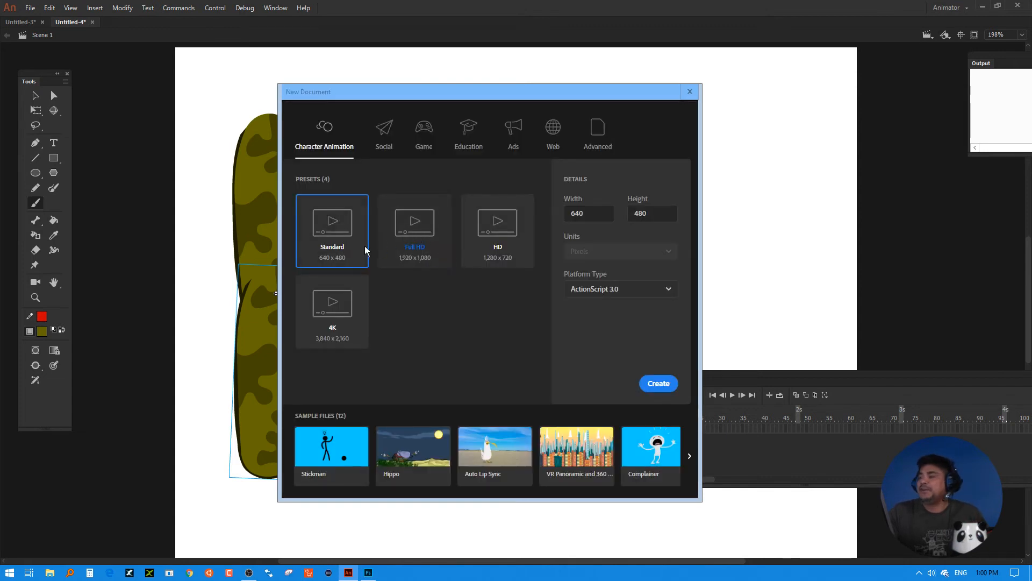
pyautogui.click(651, 387)
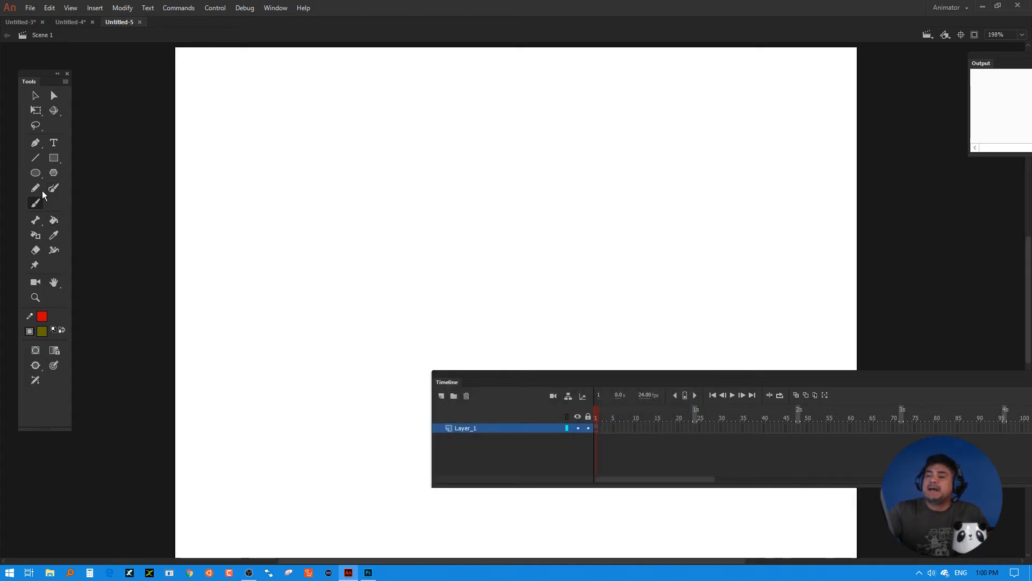
# - Draw a wide brown #996600 rectangle with a red outline across the middle of the stage, extending past both side edges
pyautogui.click(41, 331)
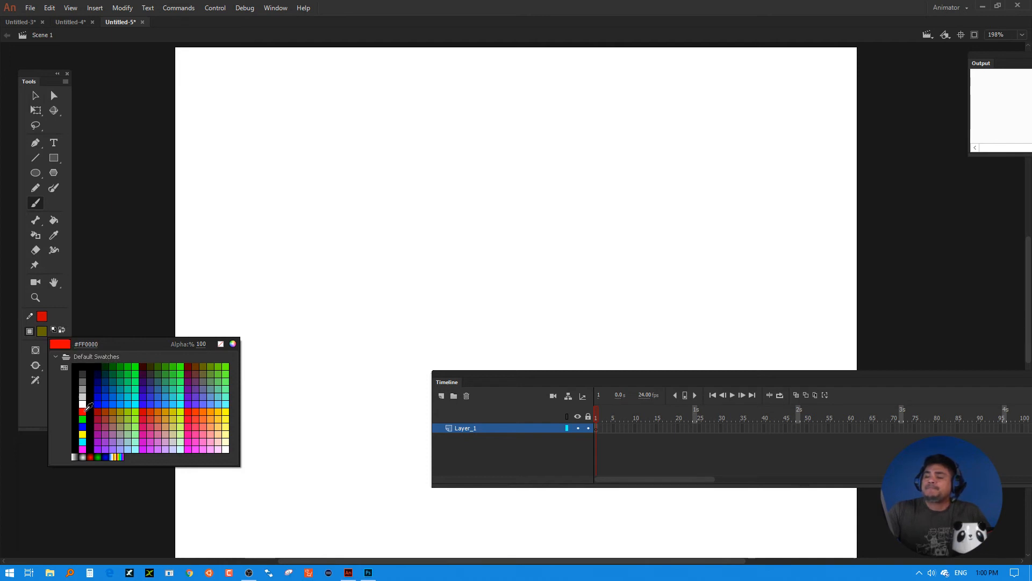
pyautogui.click(55, 158)
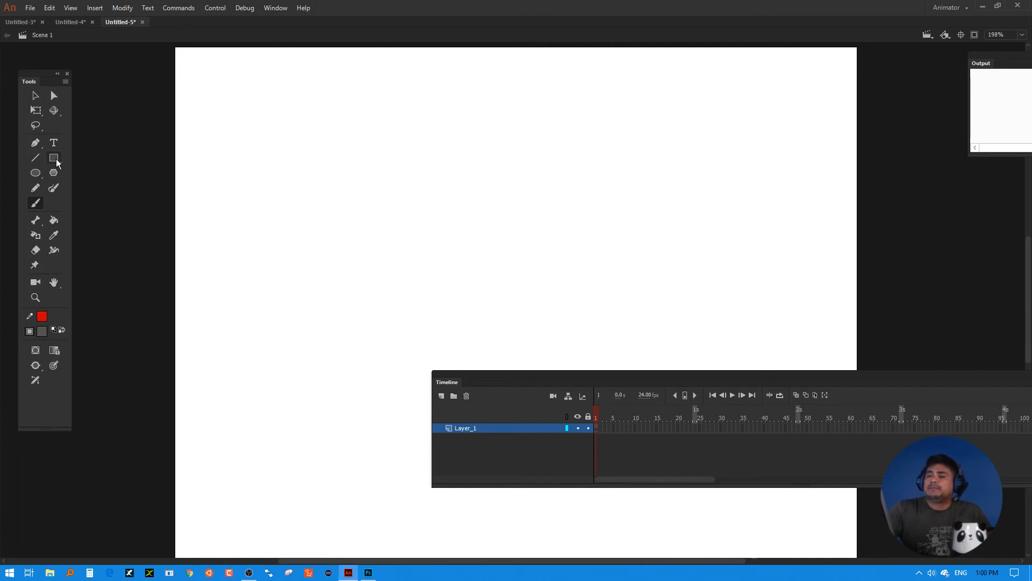
pyautogui.click(42, 331)
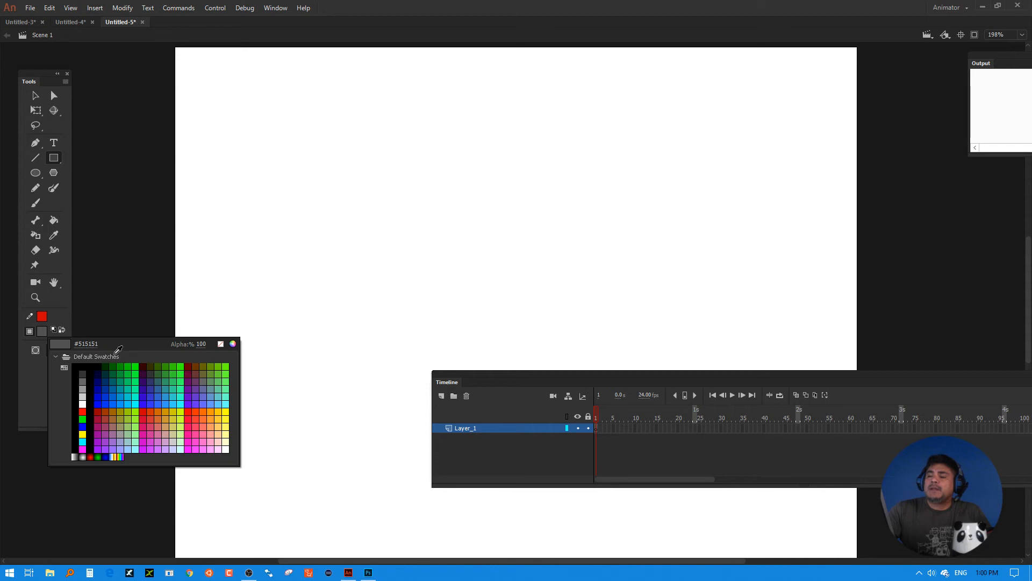
pyautogui.click(112, 412)
pyautogui.moveTo(157, 149); pyautogui.dragTo(878, 407)
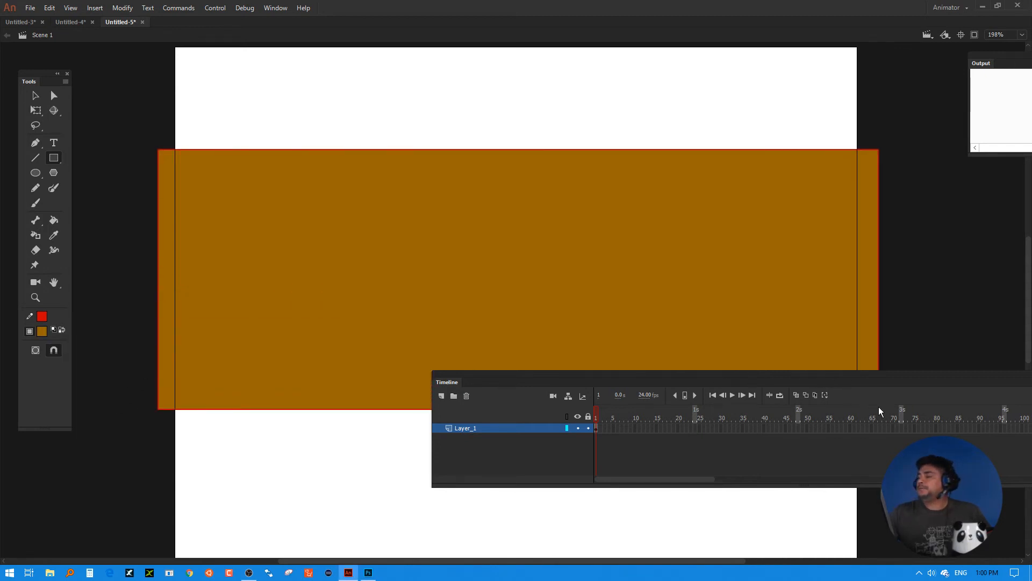
# - Scatter ten green rectangles of varying sizes over the brown band as a background pattern
pyautogui.click(42, 331)
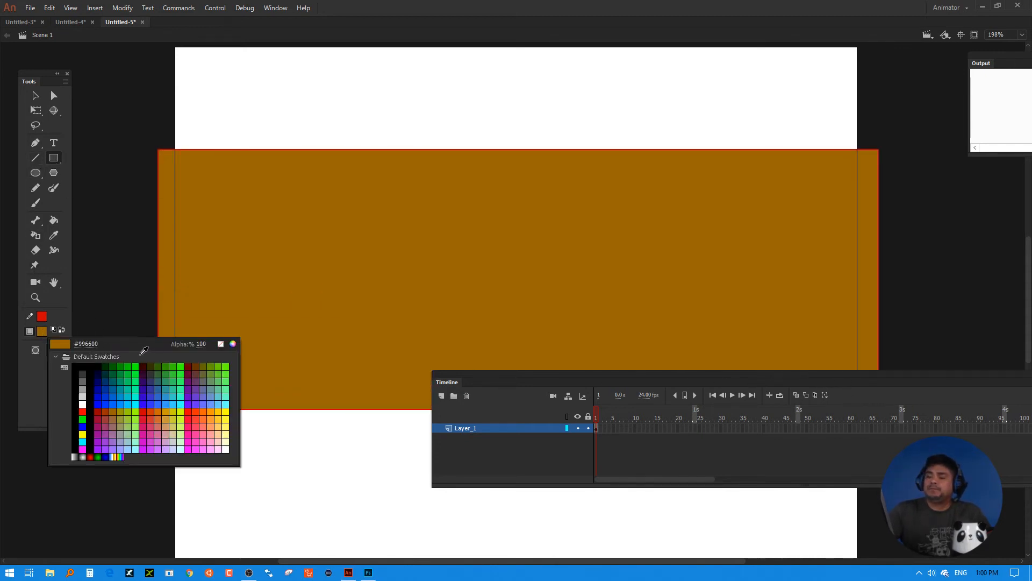
pyautogui.click(133, 381)
pyautogui.moveTo(182, 194); pyautogui.dragTo(263, 218)
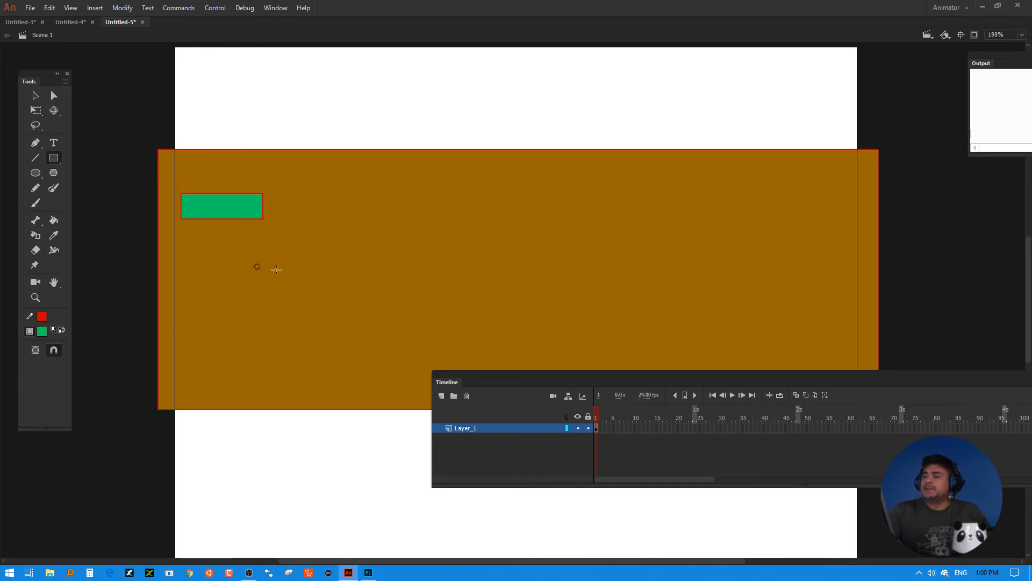
pyautogui.moveTo(256, 264); pyautogui.dragTo(369, 291)
pyautogui.moveTo(395, 195); pyautogui.dragTo(498, 229)
pyautogui.moveTo(449, 304); pyautogui.dragTo(604, 339)
pyautogui.moveTo(625, 225); pyautogui.dragTo(732, 269)
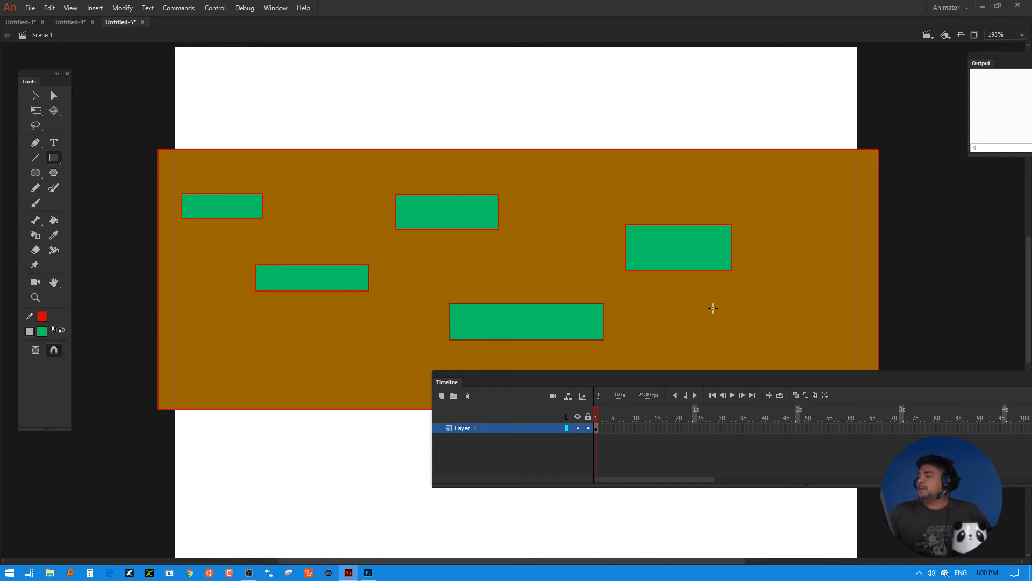
pyautogui.moveTo(688, 319); pyautogui.dragTo(786, 356)
pyautogui.moveTo(579, 225); pyautogui.dragTo(579, 225)
pyautogui.moveTo(693, 174); pyautogui.dragTo(787, 208)
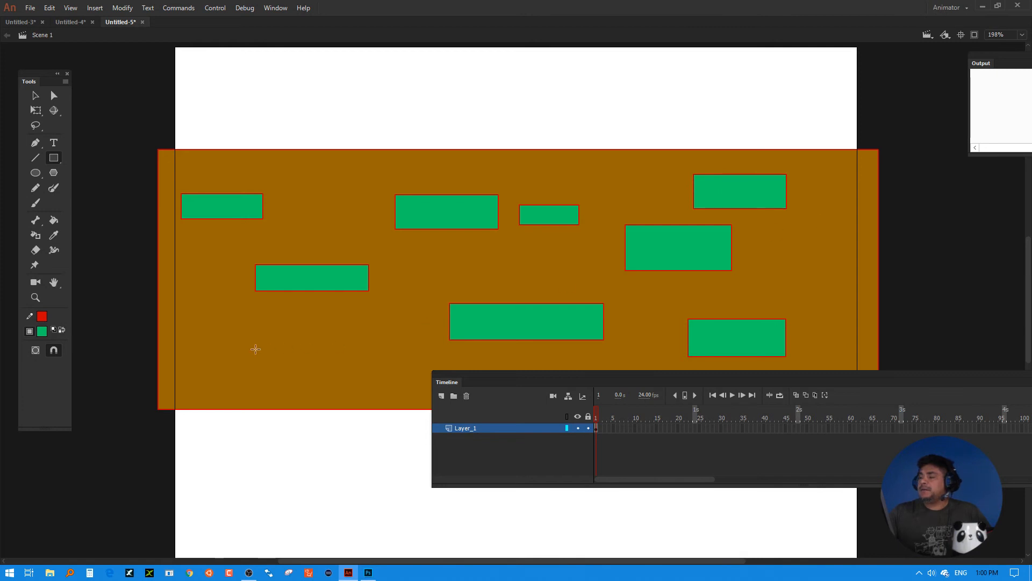
pyautogui.moveTo(249, 348); pyautogui.dragTo(394, 362)
pyautogui.moveTo(401, 270); pyautogui.dragTo(436, 287)
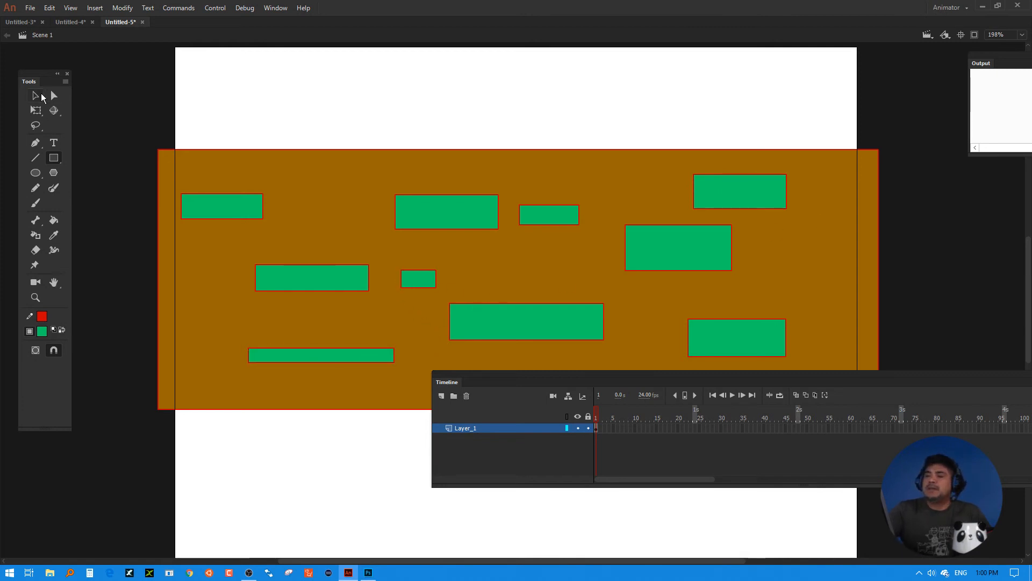
# - Add Layer_2 above the pattern and lock Layer_1, with the timeline moved clear of the brown band
pyautogui.click(38, 96)
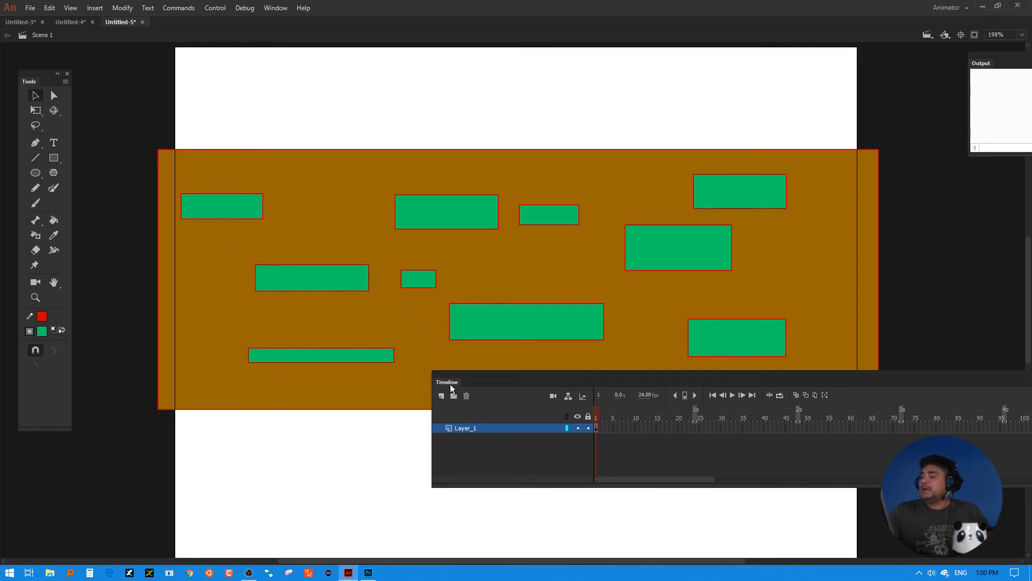
pyautogui.moveTo(451, 388); pyautogui.dragTo(414, 411)
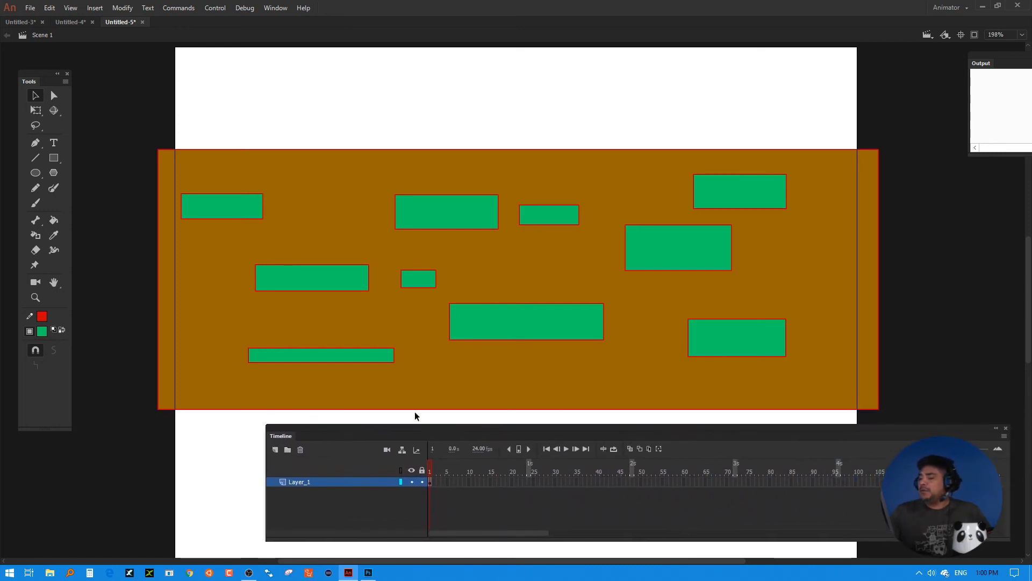
pyautogui.click(276, 450)
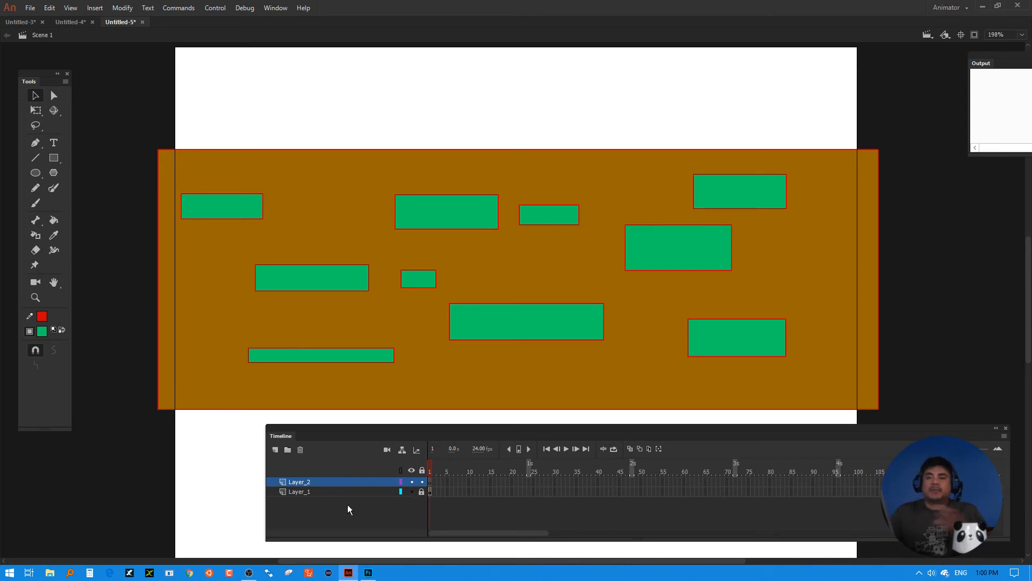
# - Brush a striding human figure in black over the pattern on Layer_2 and fill it with black
pyautogui.click(36, 202)
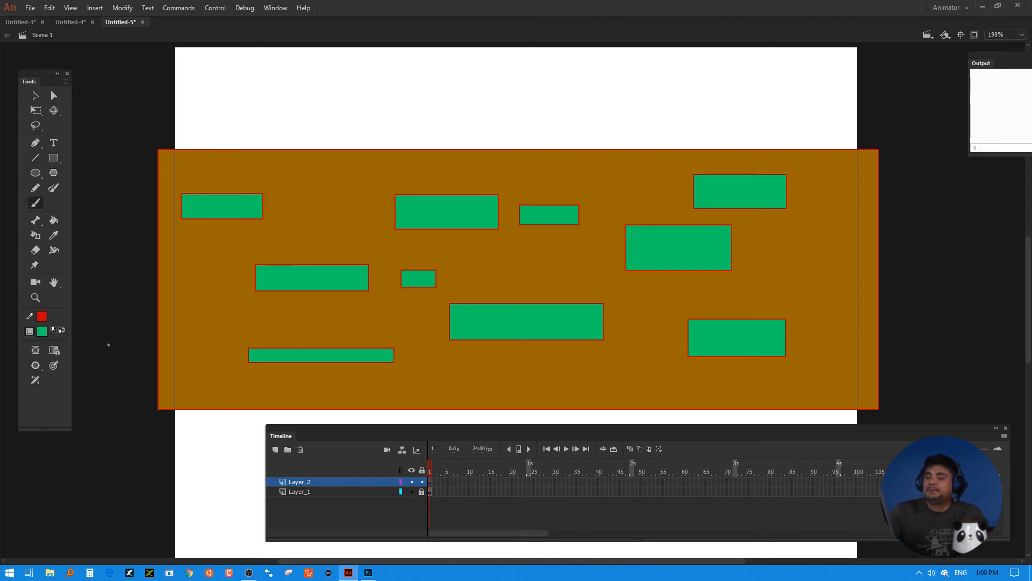
pyautogui.click(42, 331)
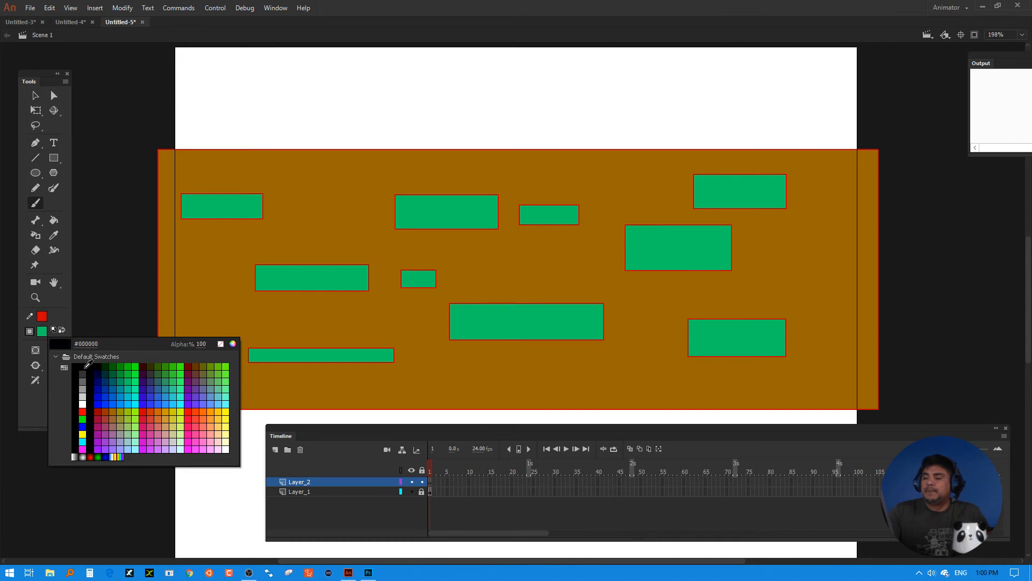
pyautogui.click(75, 367)
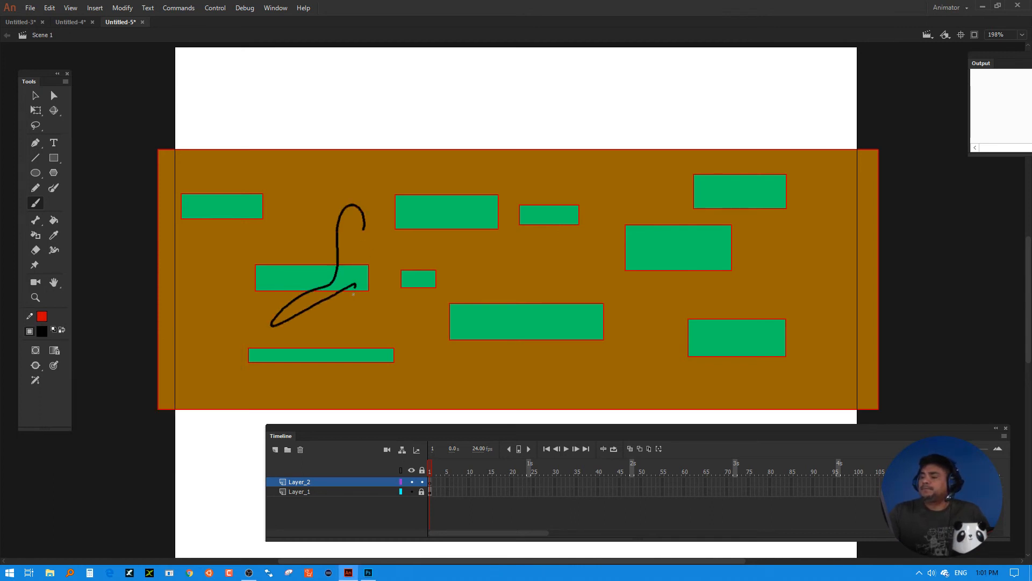
pyautogui.moveTo(353, 294)
pyautogui.mouseDown()
pyautogui.moveTo(274, 430)
pyautogui.moveTo(337, 373)
pyautogui.moveTo(407, 405)
pyautogui.moveTo(368, 337)
pyautogui.moveTo(372, 292)
pyautogui.moveTo(415, 311)
pyautogui.mouseUp()
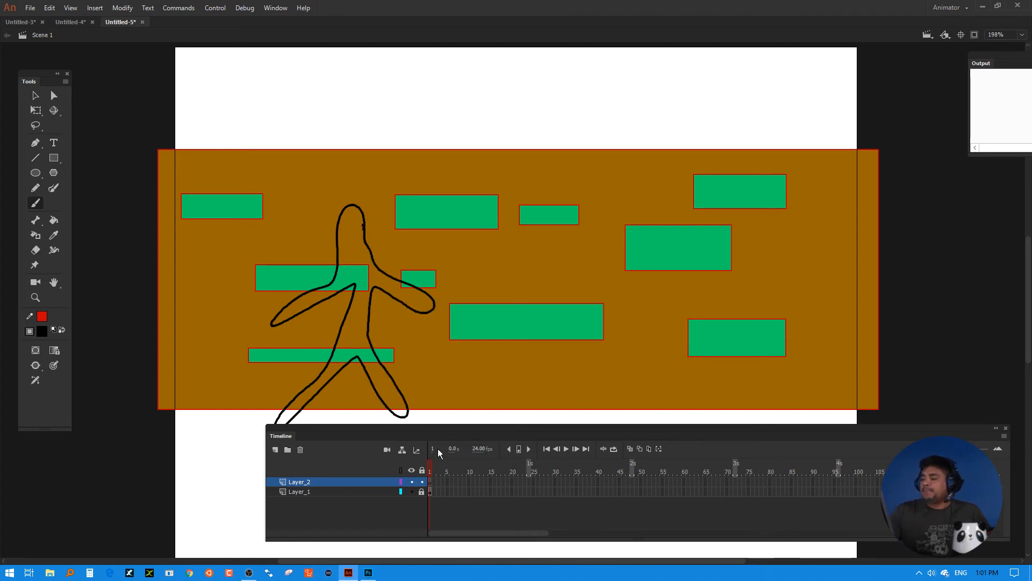
pyautogui.click(54, 220)
pyautogui.click(390, 290)
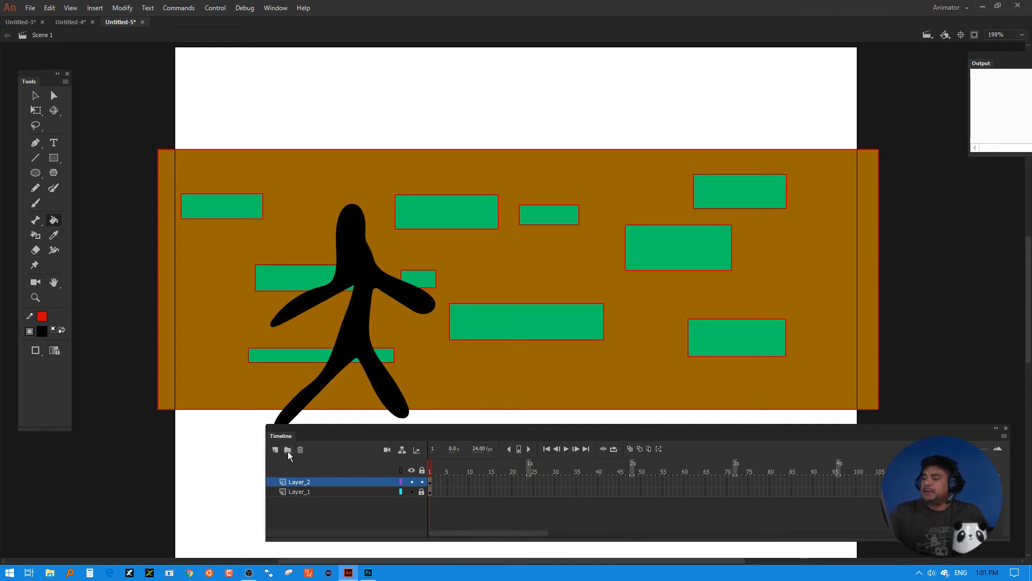
# - Convert the black figure on Layer_2 to a movie clip symbol named asd
pyautogui.click(430, 482)
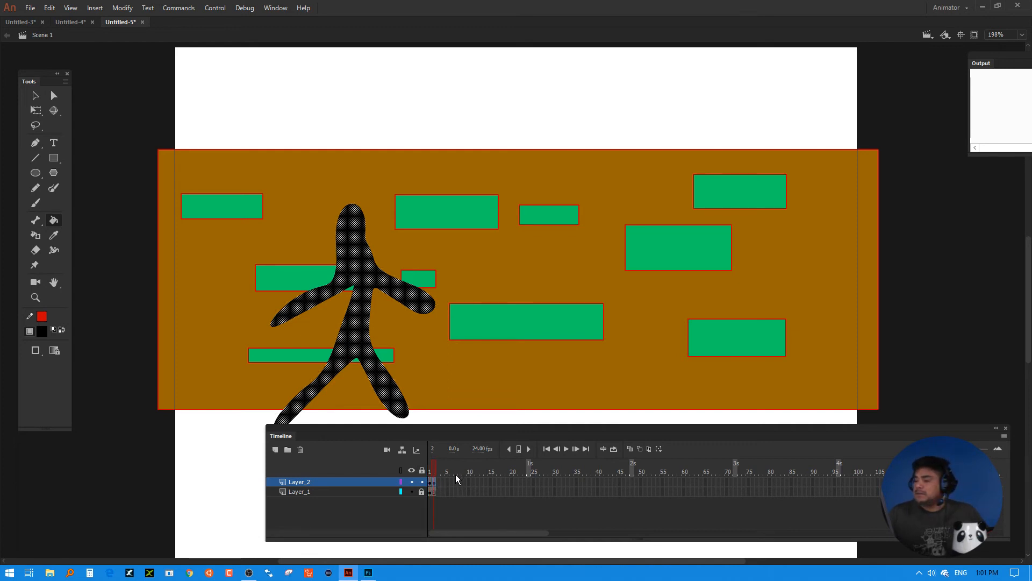
pyautogui.hotkey('ctrl', 'z')
pyautogui.hotkey('ctrl', 'z')
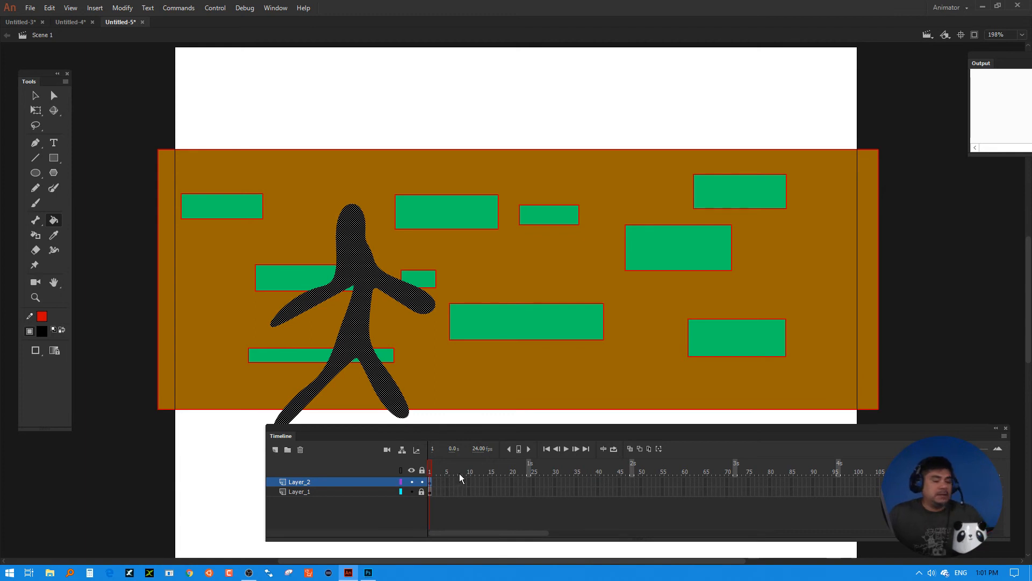
pyautogui.press('F8')
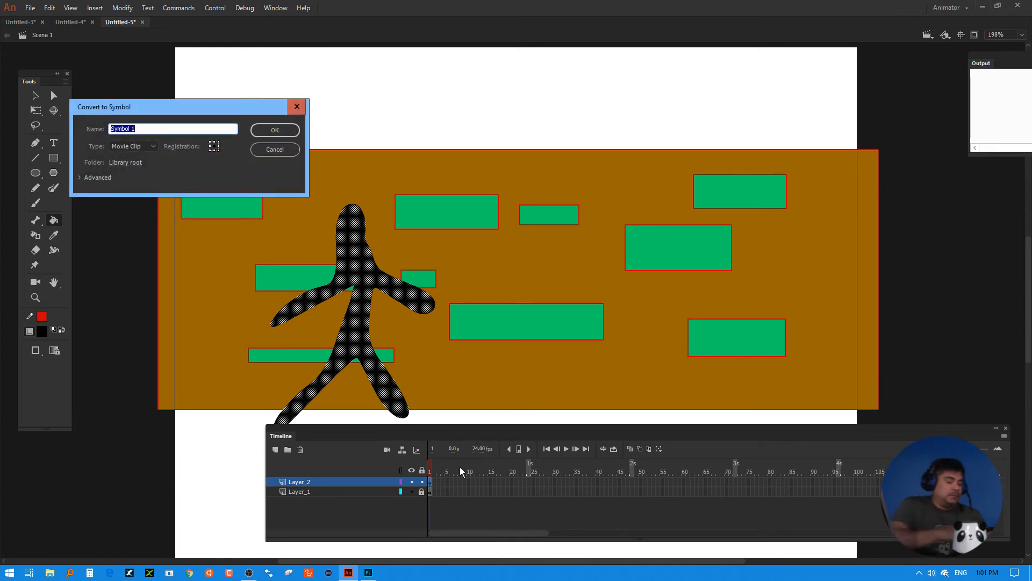
pyautogui.write('asd')
pyautogui.press('Return')
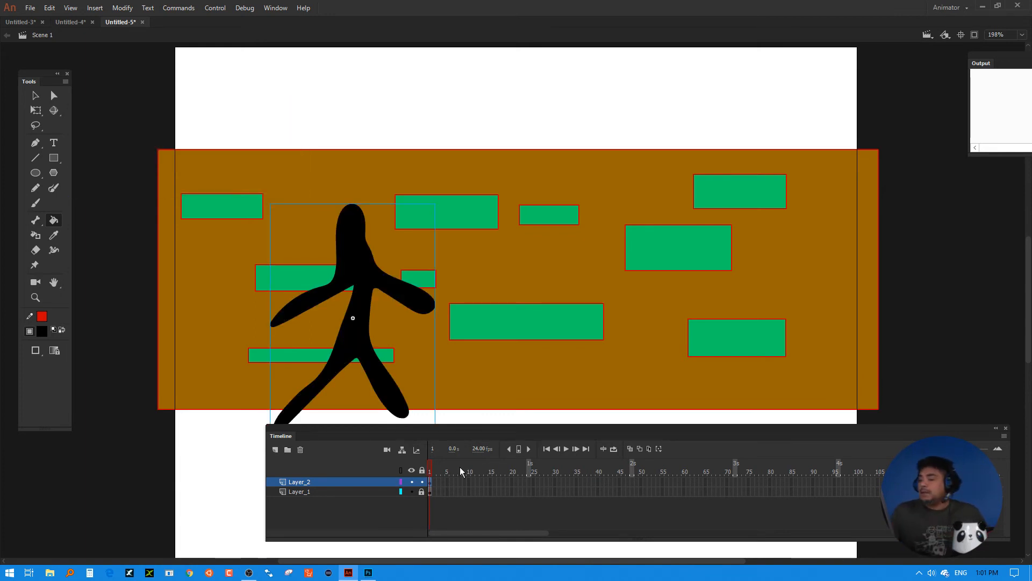
# - Extend both layers to frame 40 and insert a keyframe at frame 40 on Layer_2
pyautogui.click(596, 493)
pyautogui.keyDown('shift'); pyautogui.click(594, 483); pyautogui.keyUp('shift')
pyautogui.press('F5')
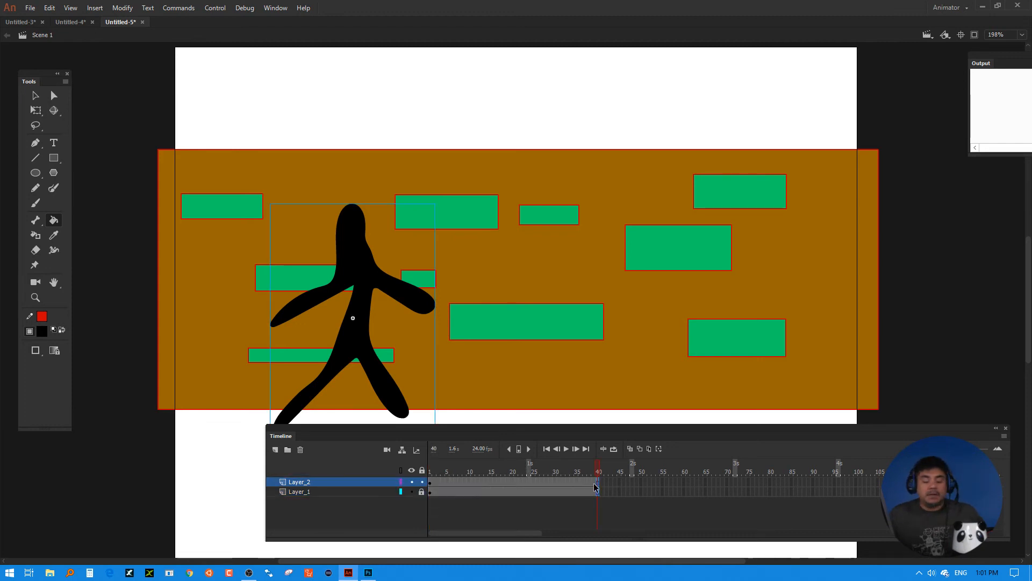
pyautogui.click(599, 482)
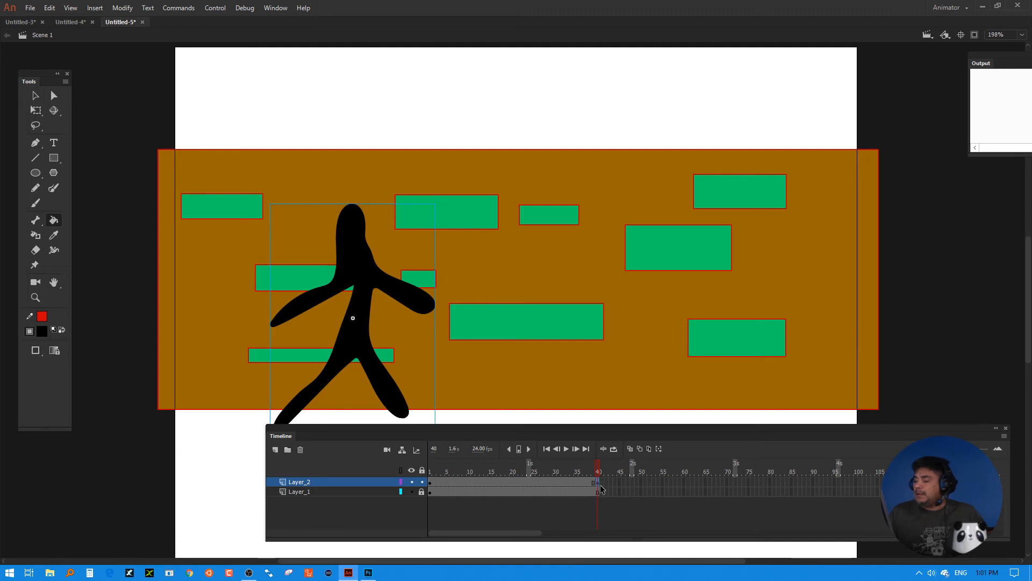
# - Insert a keyframe at frame 20 on Layer_2 and create classic tweens between its keyframes
pyautogui.click(513, 482)
pyautogui.moveTo(503, 483); pyautogui.dragTo(525, 482)
pyautogui.rightClick(521, 483)
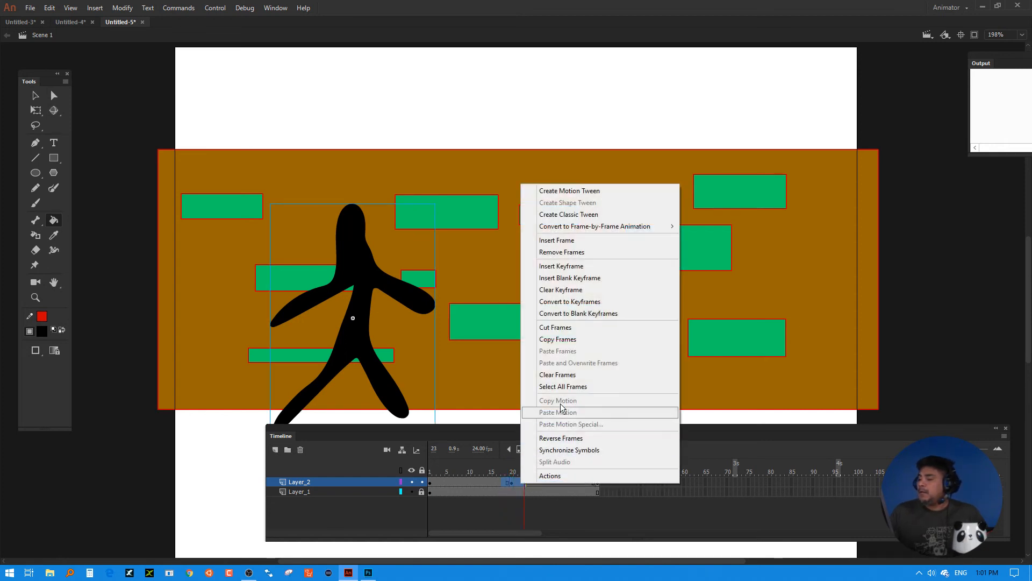
pyautogui.click(554, 211)
# - Move the black figure at frame 20 of Layer_2 horizontally to the right side of the brown band
pyautogui.click(512, 481)
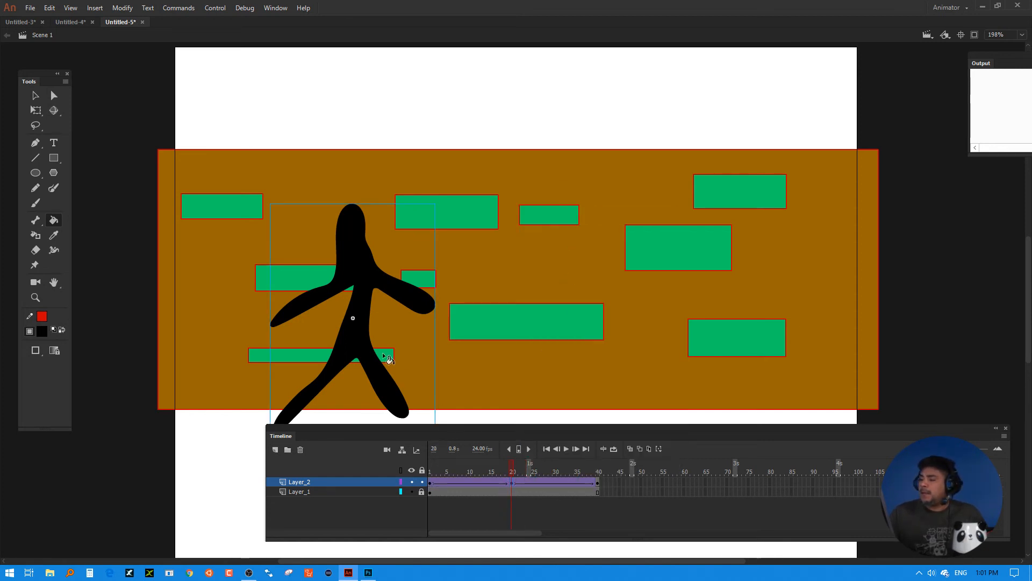
pyautogui.press('F6')
pyautogui.press('v')
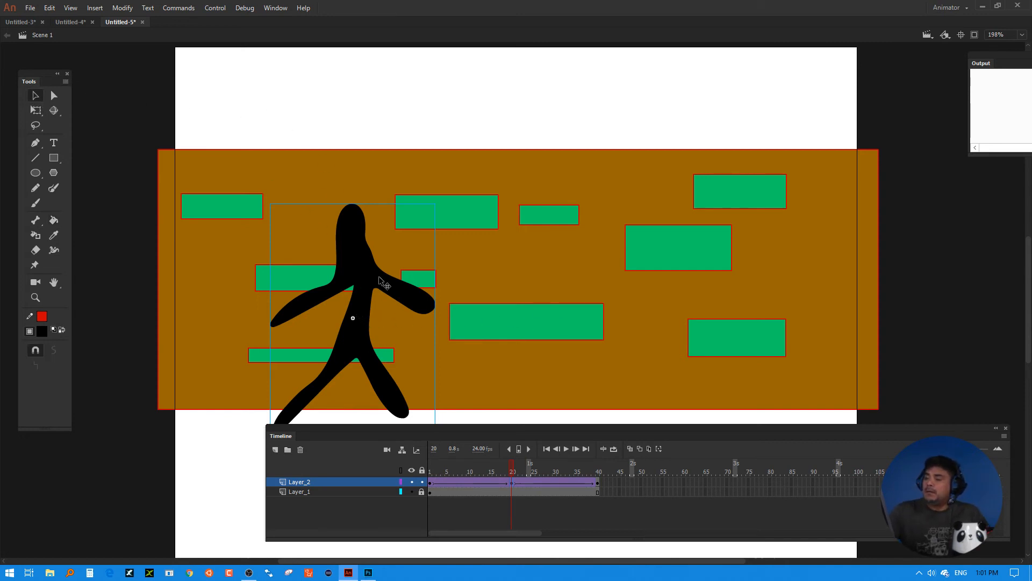
pyautogui.moveTo(375, 283); pyautogui.dragTo(680, 280)
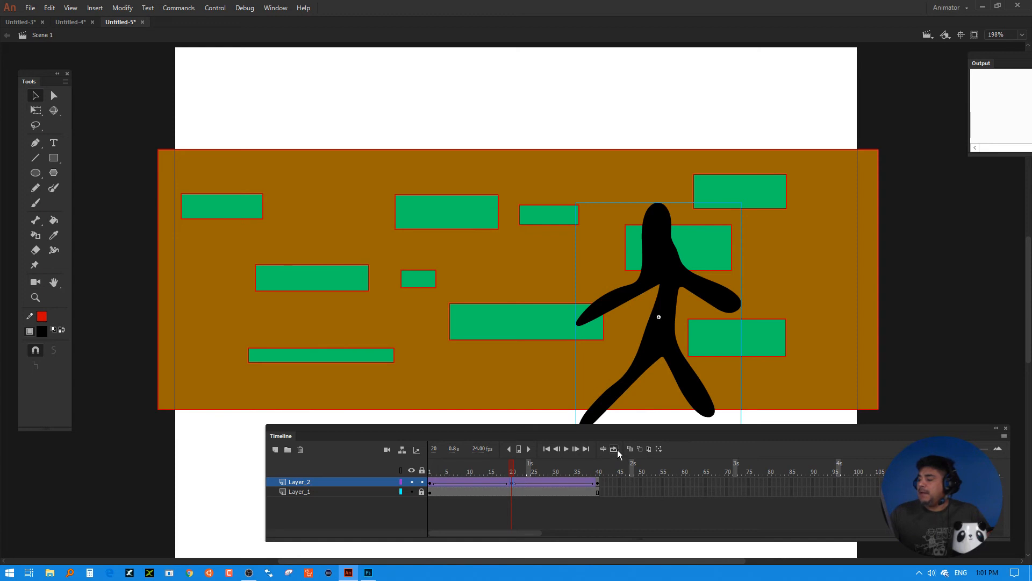
# - Loop the playback over frames 1 to 40 and preview the black figure's movement
pyautogui.click(615, 449)
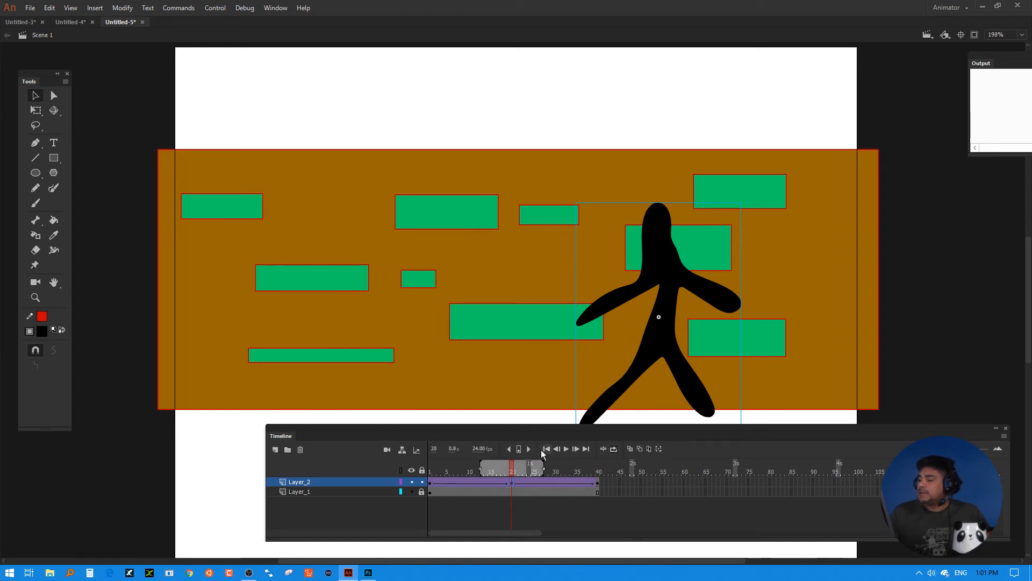
pyautogui.click(566, 450)
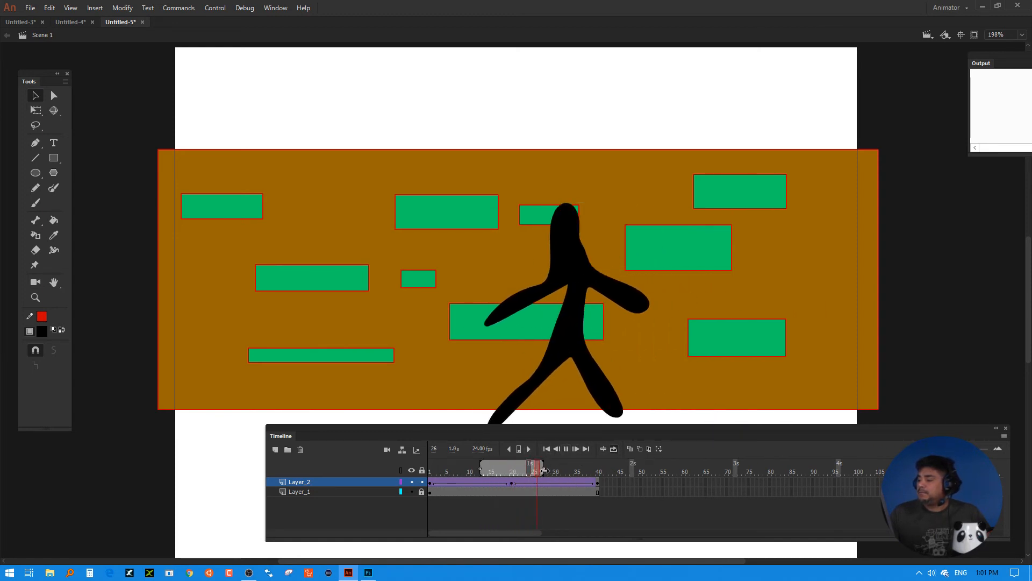
pyautogui.moveTo(544, 470); pyautogui.dragTo(637, 471)
pyautogui.moveTo(481, 469); pyautogui.dragTo(398, 488)
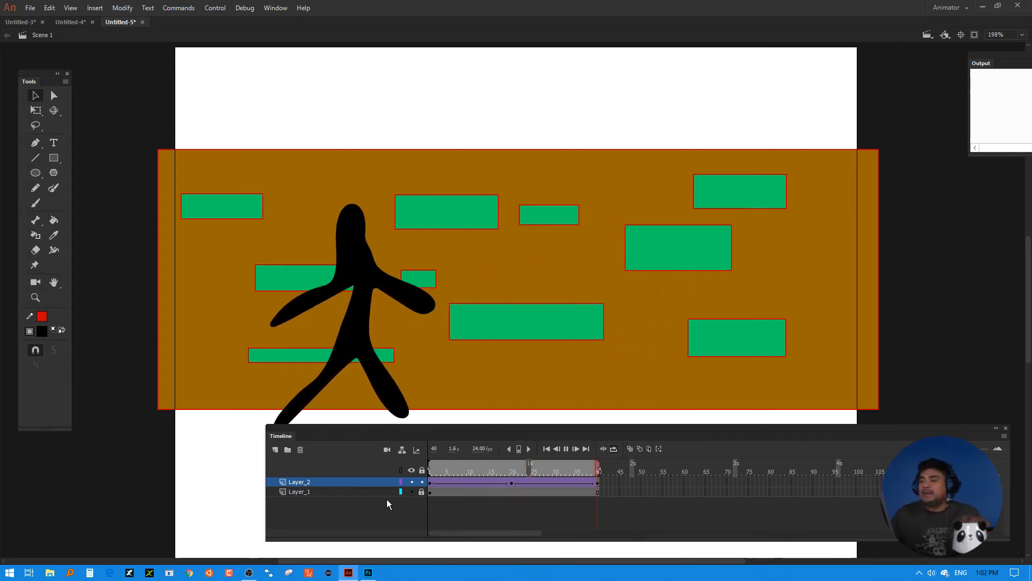
pyautogui.click(565, 450)
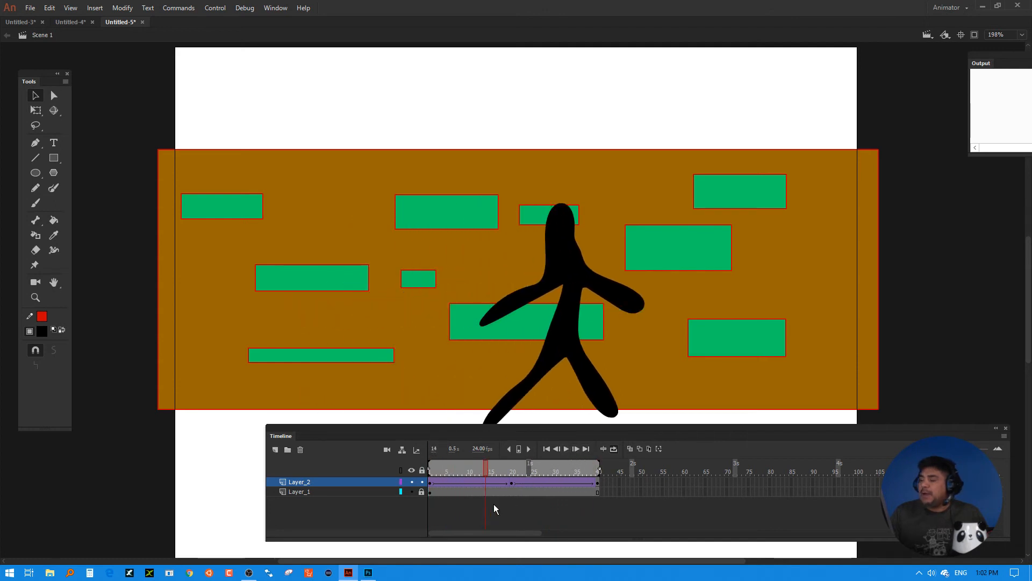
# - Add a new layer above Layer_2 and draw a large circle on the left part of the brown band
pyautogui.click(275, 449)
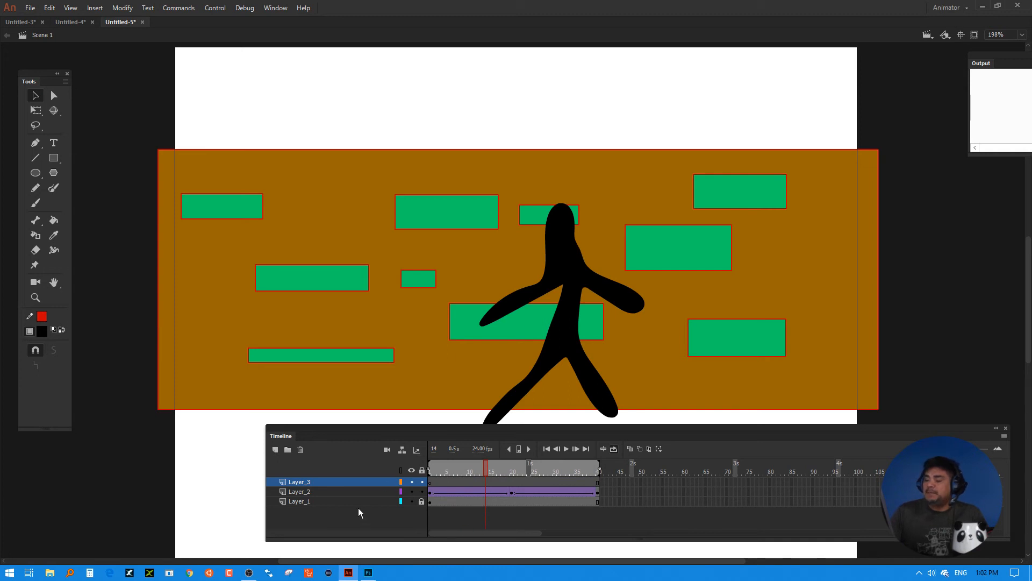
pyautogui.click(35, 173)
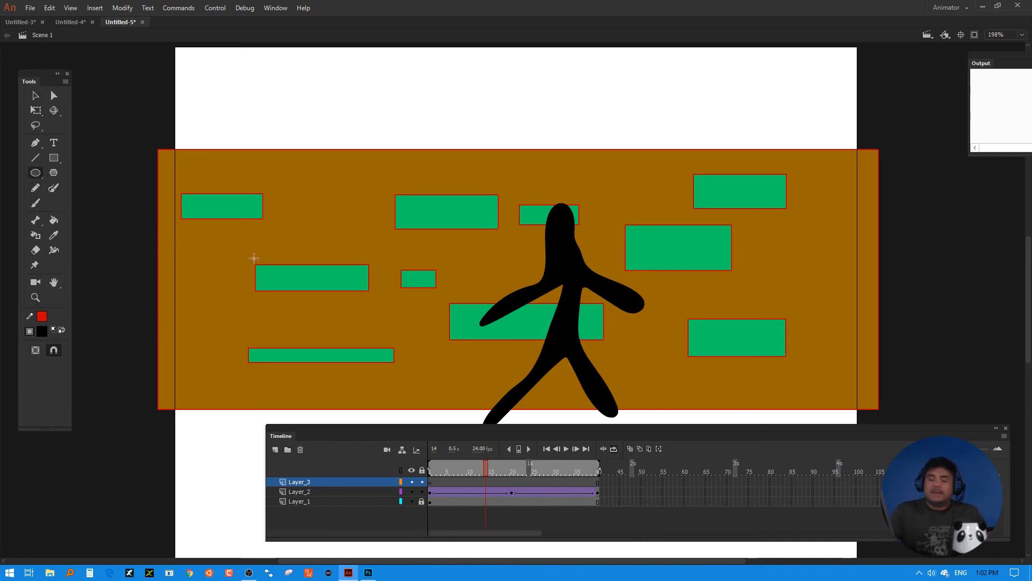
pyautogui.moveTo(212, 233); pyautogui.dragTo(362, 382)
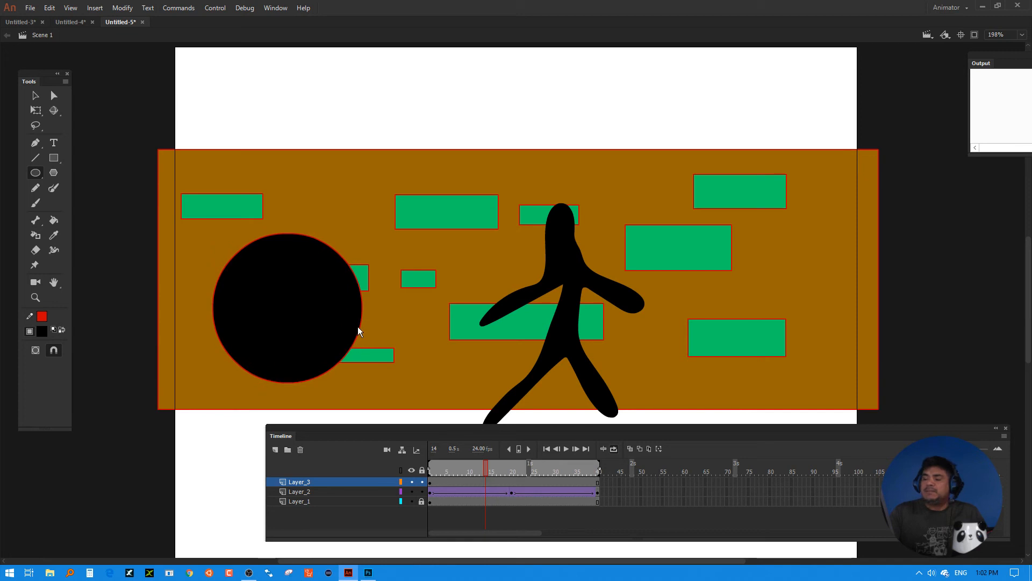
# - Change the fill colour to dark green and fill the circle with it
pyautogui.click(41, 330)
pyautogui.click(125, 365)
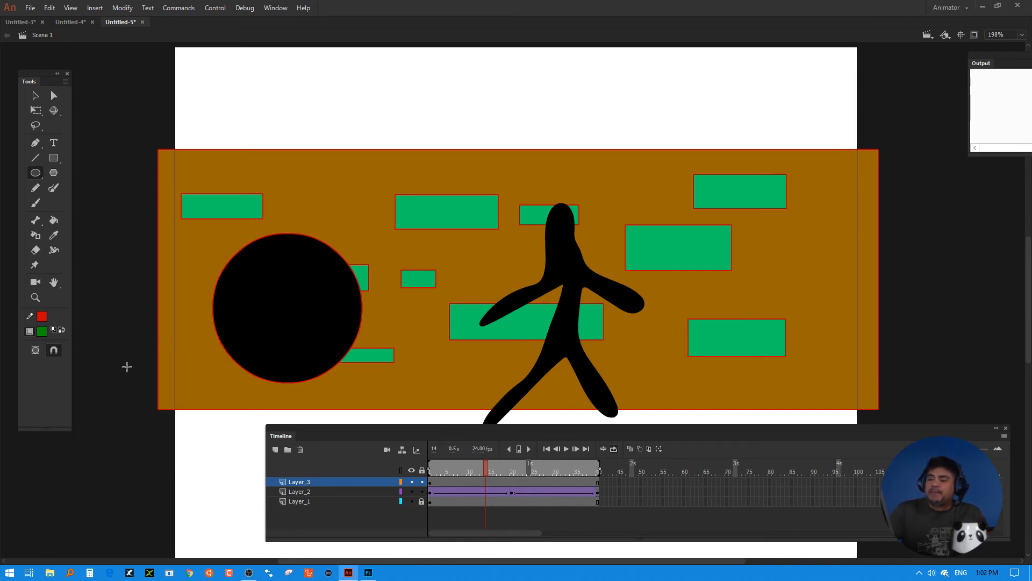
pyautogui.click(54, 220)
pyautogui.click(276, 299)
# - Select the green circle together with its red outline and convert it to a symbol
pyautogui.press('v')
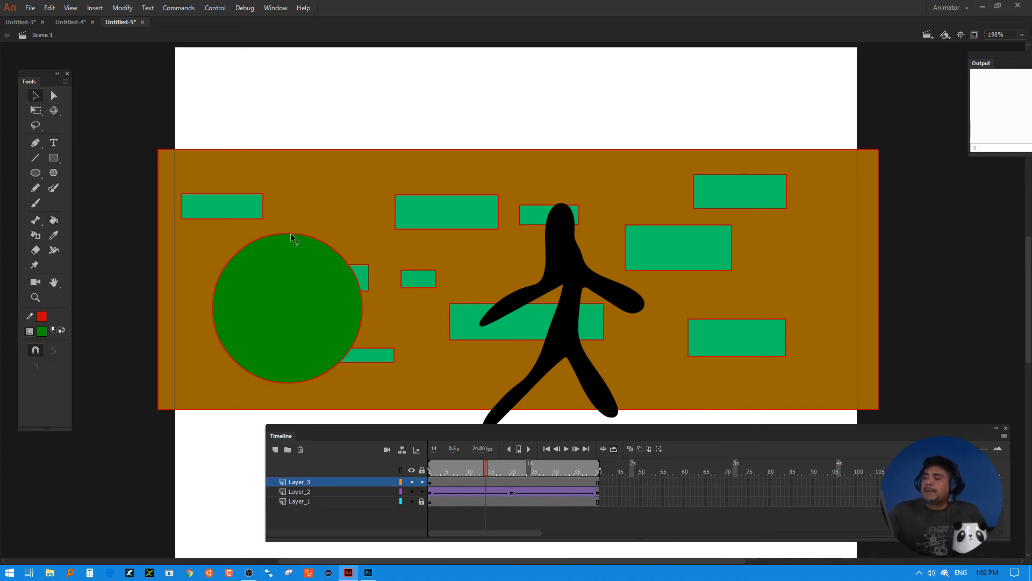
pyautogui.moveTo(291, 234)
pyautogui.mouseDown()
pyautogui.moveTo(282, 354)
pyautogui.moveTo(282, 220)
pyautogui.mouseUp()
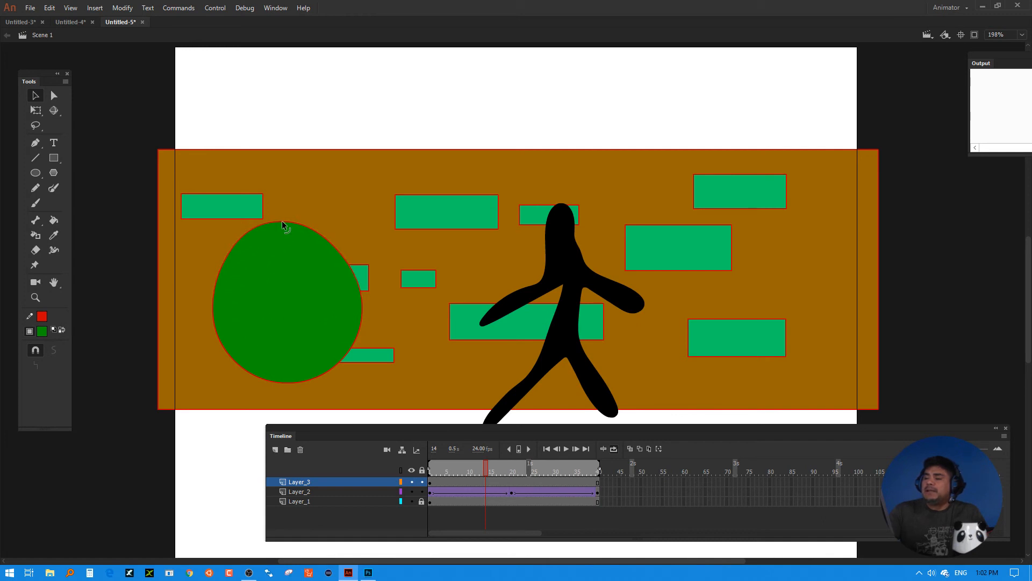
pyautogui.hotkey('ctrl', 'z')
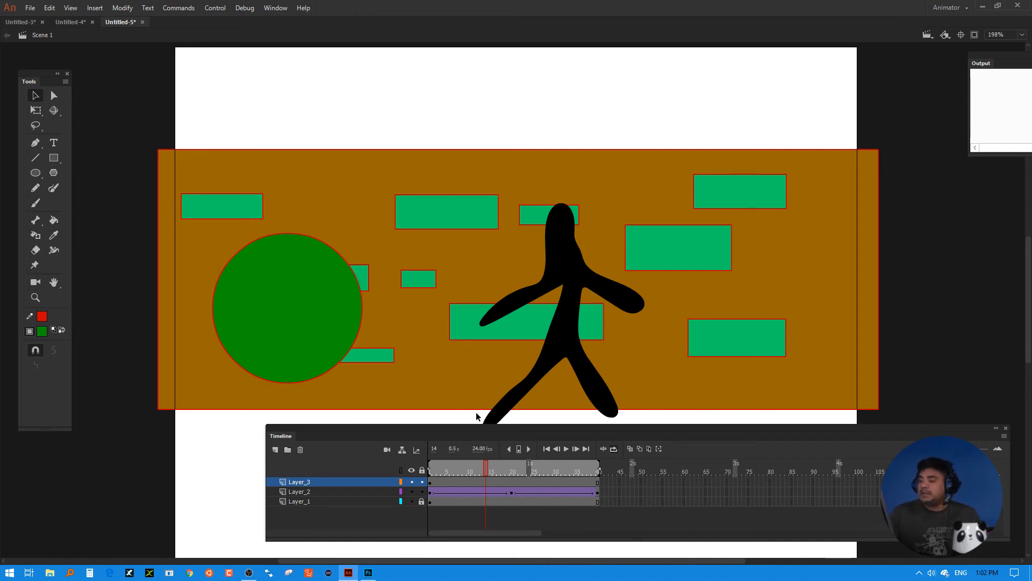
pyautogui.click(308, 332)
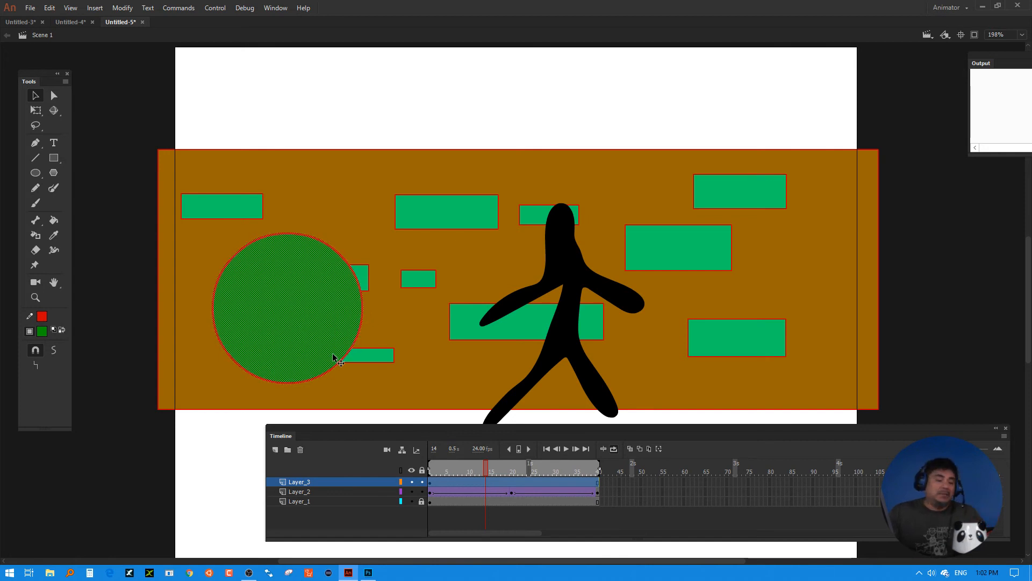
pyautogui.press('F8')
pyautogui.press('Return')
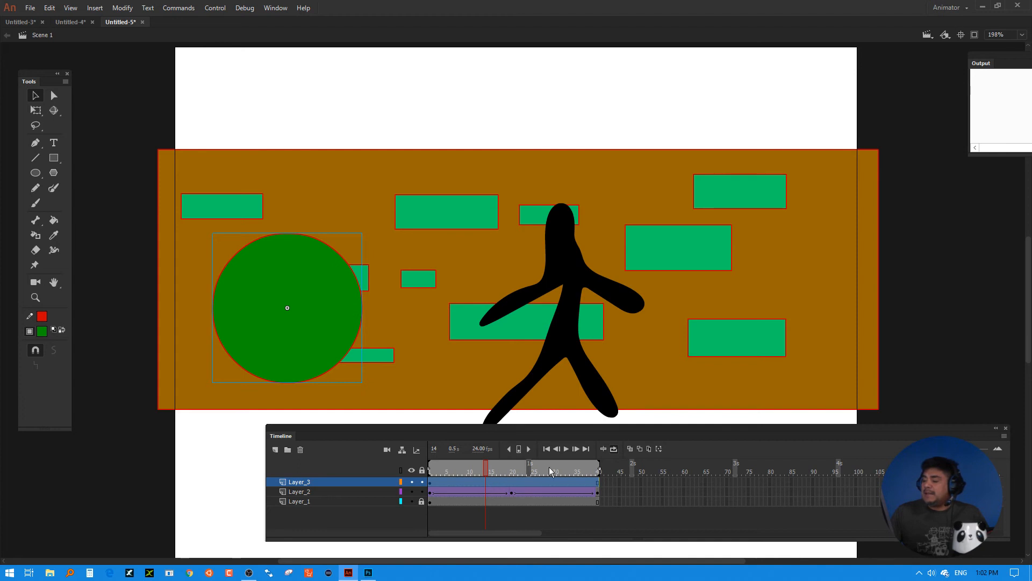
# - Turn off loop playback and move the green circle to the lower right part of the brown band
pyautogui.click(613, 450)
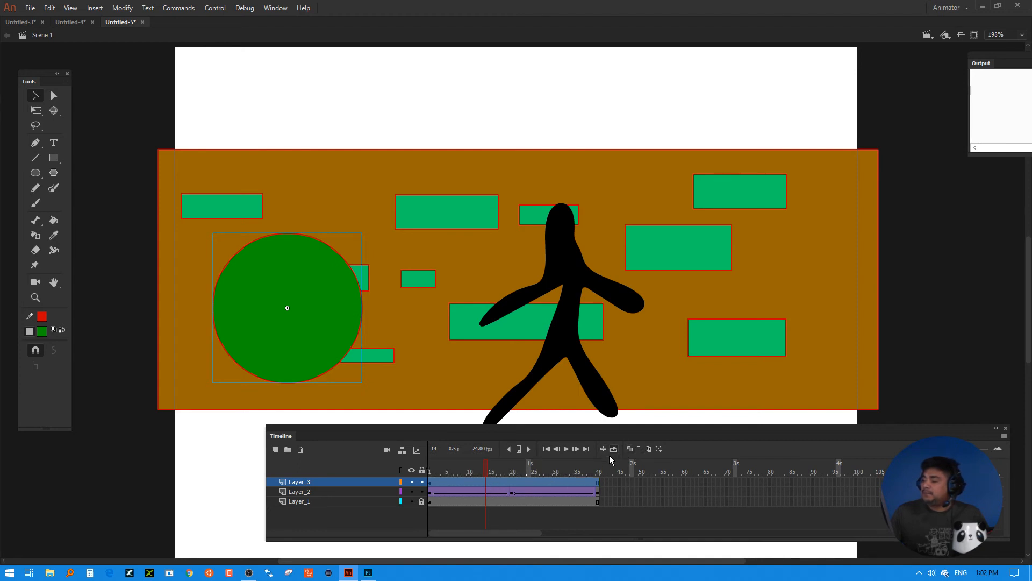
pyautogui.click(603, 481)
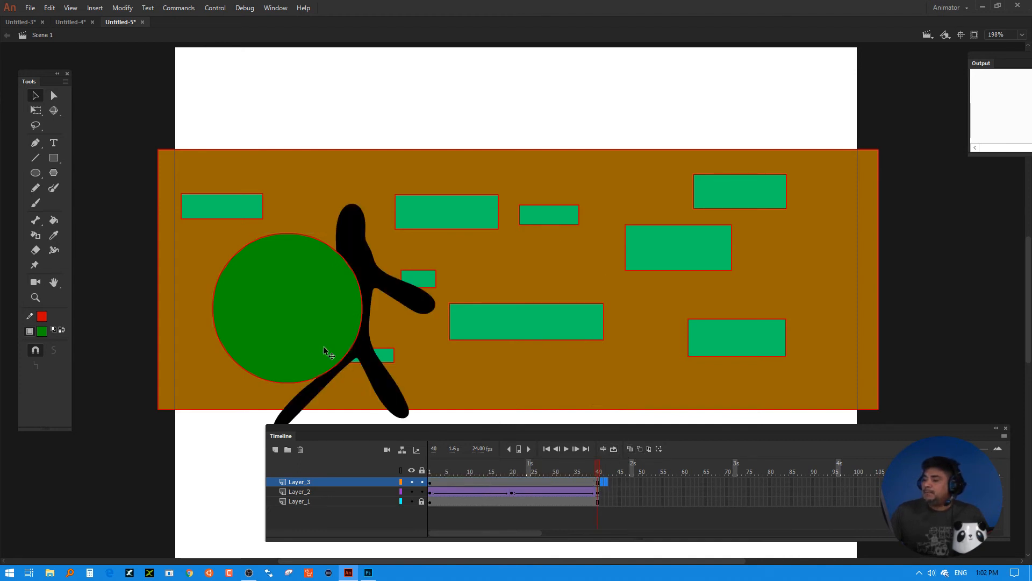
pyautogui.moveTo(306, 344); pyautogui.dragTo(723, 370)
pyautogui.moveTo(384, 430); pyautogui.dragTo(377, 460)
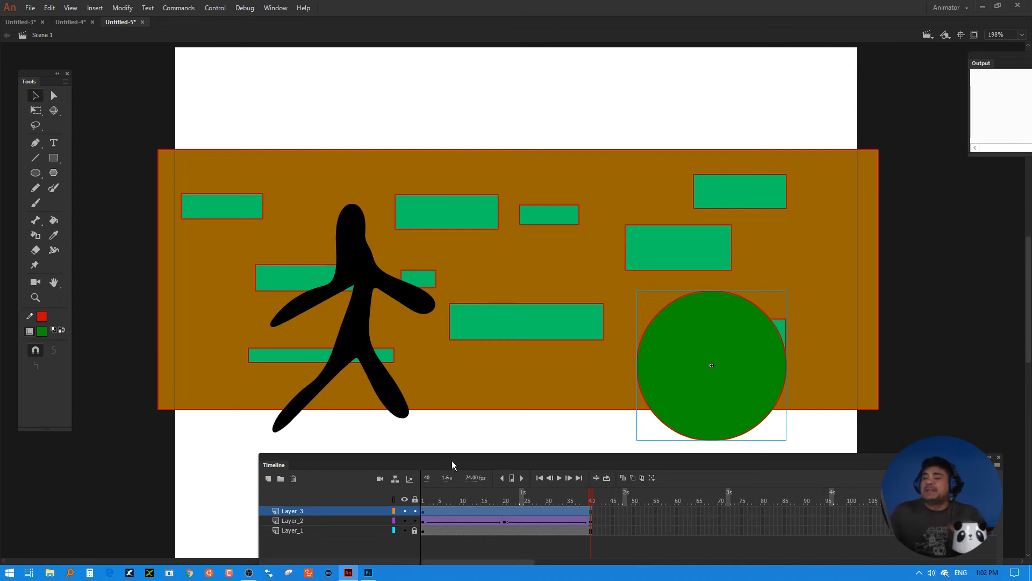
# - Add a layer above Layer_3 and draw a winding pencil path from the circle's centre, looping around the figure, to the band's upper right end
pyautogui.click(36, 188)
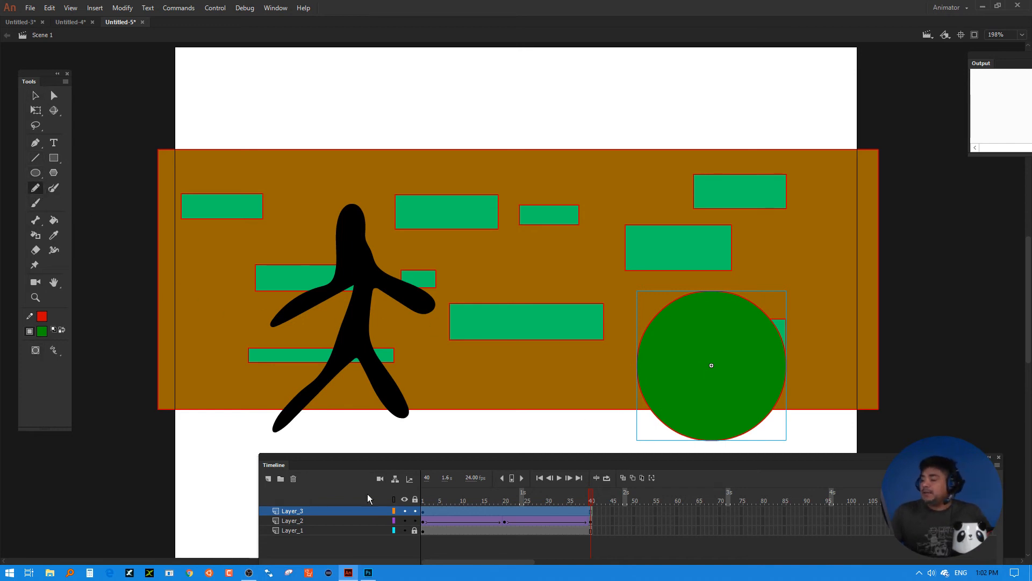
pyautogui.click(267, 480)
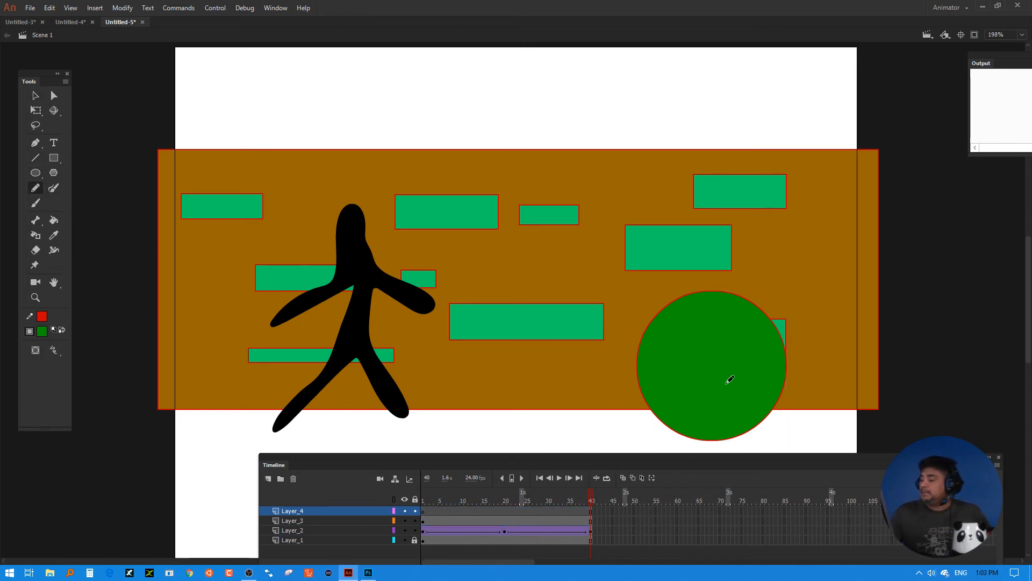
pyautogui.moveTo(717, 341)
pyautogui.mouseDown()
pyautogui.moveTo(662, 274)
pyautogui.moveTo(572, 302)
pyautogui.moveTo(506, 348)
pyautogui.moveTo(482, 264)
pyautogui.moveTo(404, 208)
pyautogui.moveTo(272, 256)
pyautogui.moveTo(261, 352)
pyautogui.moveTo(342, 372)
pyautogui.moveTo(390, 357)
pyautogui.moveTo(541, 222)
pyautogui.moveTo(639, 205)
pyautogui.moveTo(709, 214)
pyautogui.moveTo(806, 281)
pyautogui.moveTo(835, 282)
pyautogui.moveTo(849, 262)
pyautogui.moveTo(845, 234)
pyautogui.mouseUp()
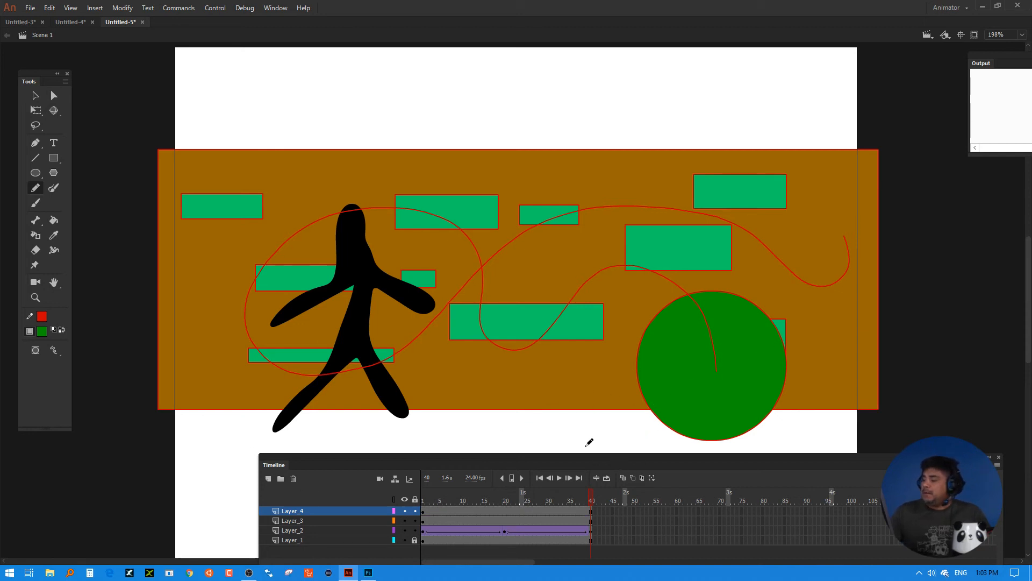
# - Insert a keyframe at frame 40 on Layer_3 and snap the green circle's centre to the far end of the path
pyautogui.click(35, 95)
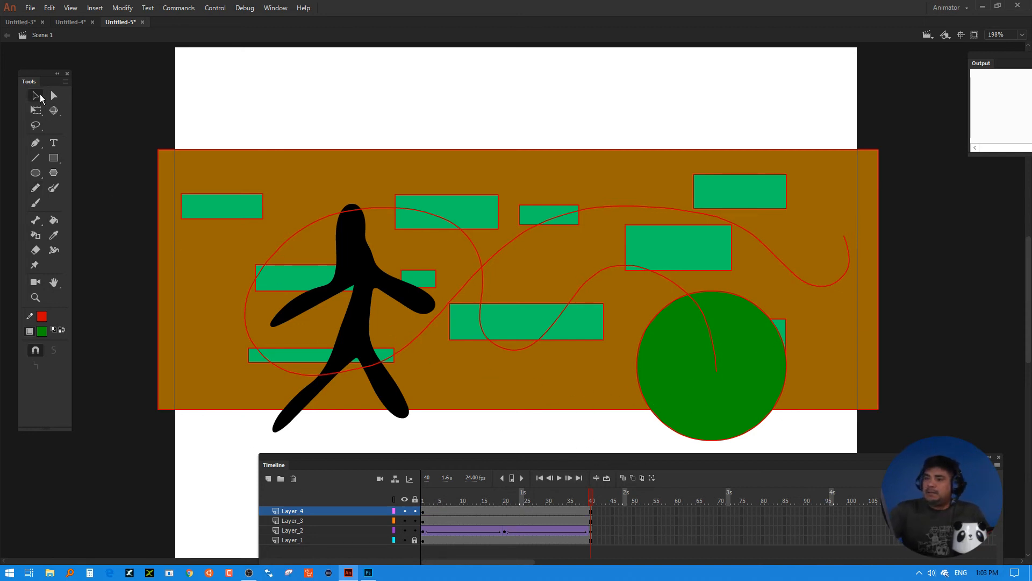
pyautogui.click(726, 391)
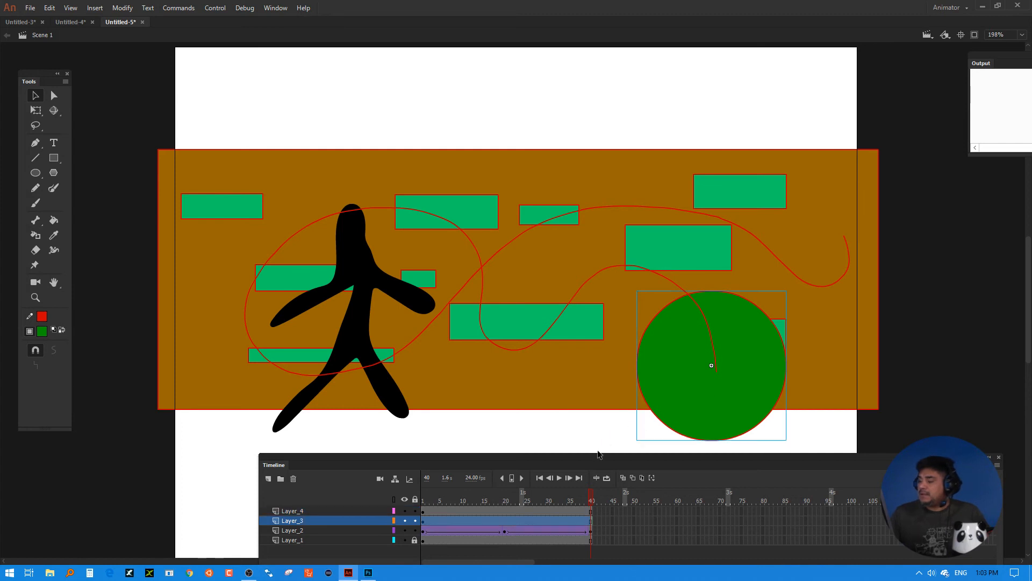
pyautogui.click(590, 520)
pyautogui.rightClick(591, 521)
pyautogui.click(618, 301)
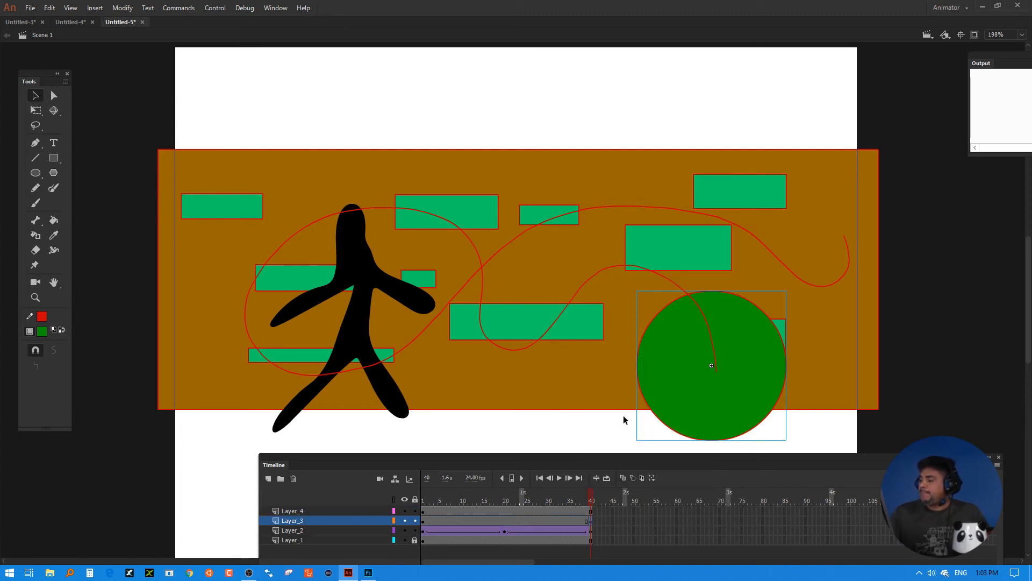
pyautogui.moveTo(718, 367); pyautogui.dragTo(848, 238)
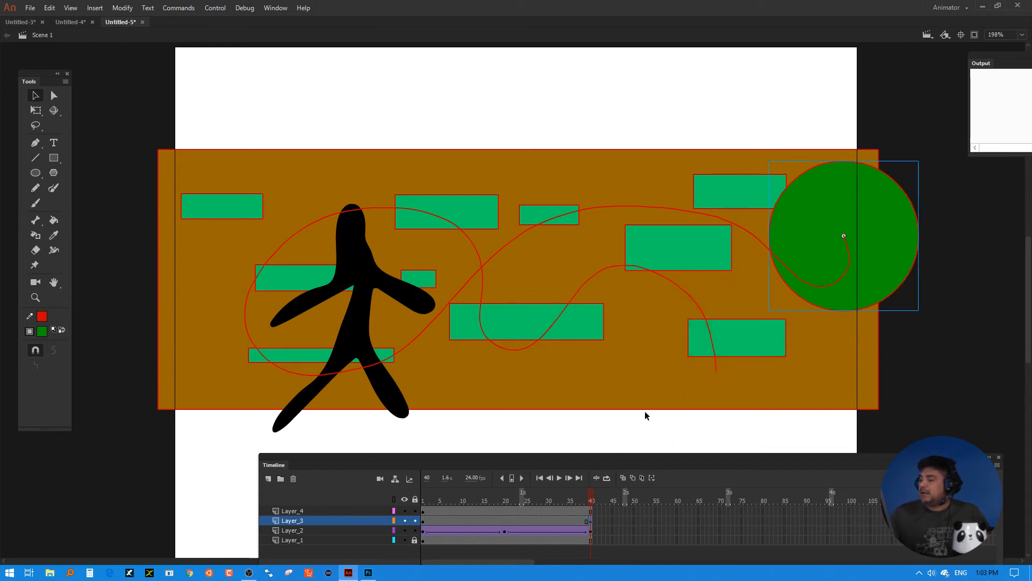
# - Create a classic tween on Layer_3 between frames 1 and 40
pyautogui.click(508, 521)
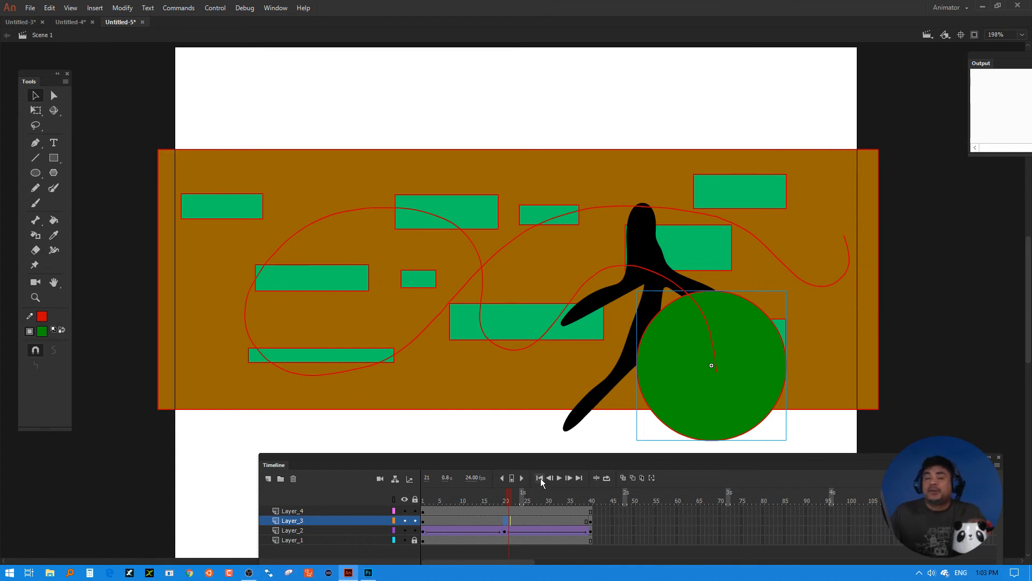
pyautogui.moveTo(507, 521); pyautogui.dragTo(500, 525)
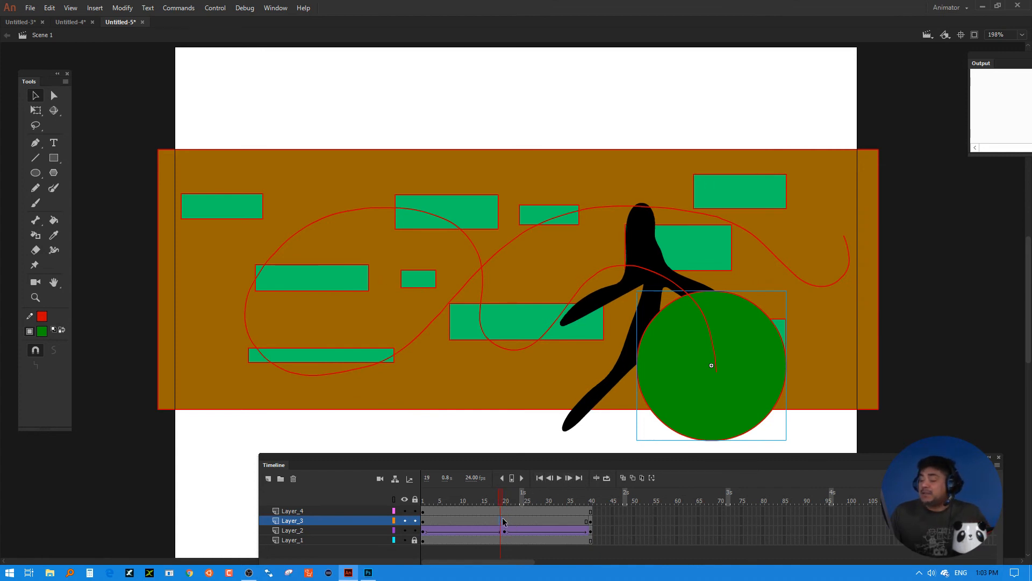
pyautogui.rightClick(508, 521)
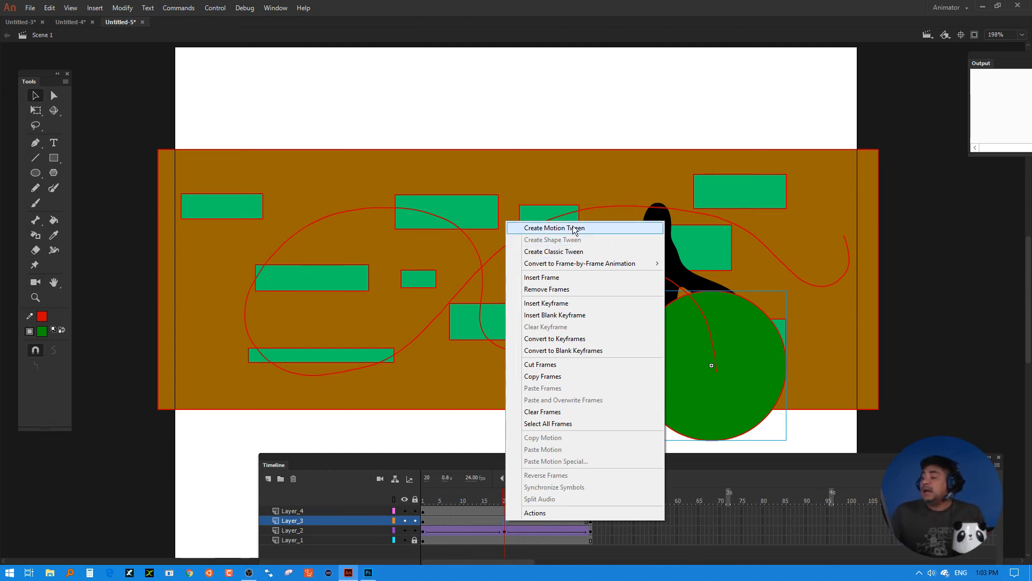
pyautogui.click(564, 252)
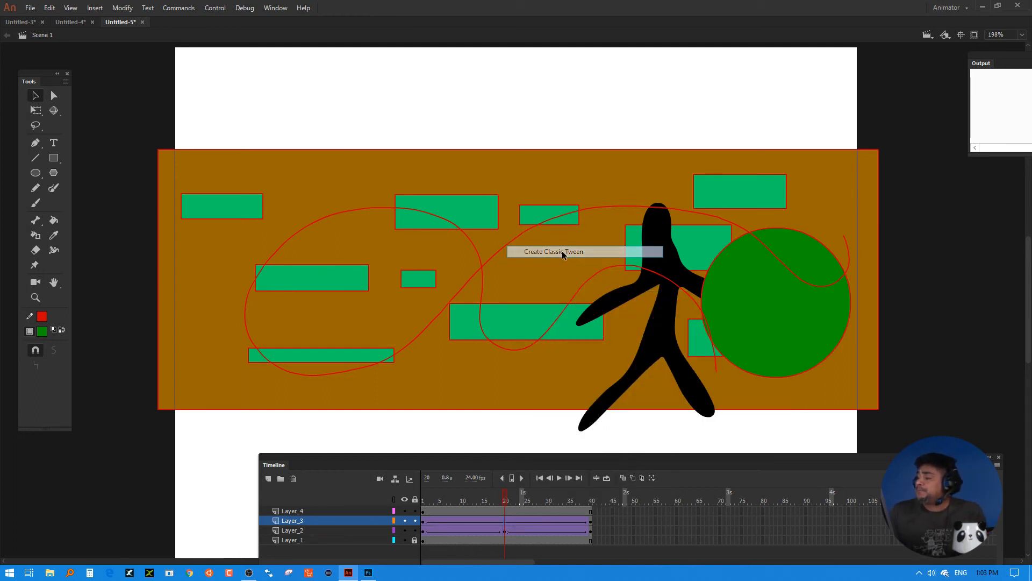
pyautogui.moveTo(506, 497); pyautogui.dragTo(505, 518)
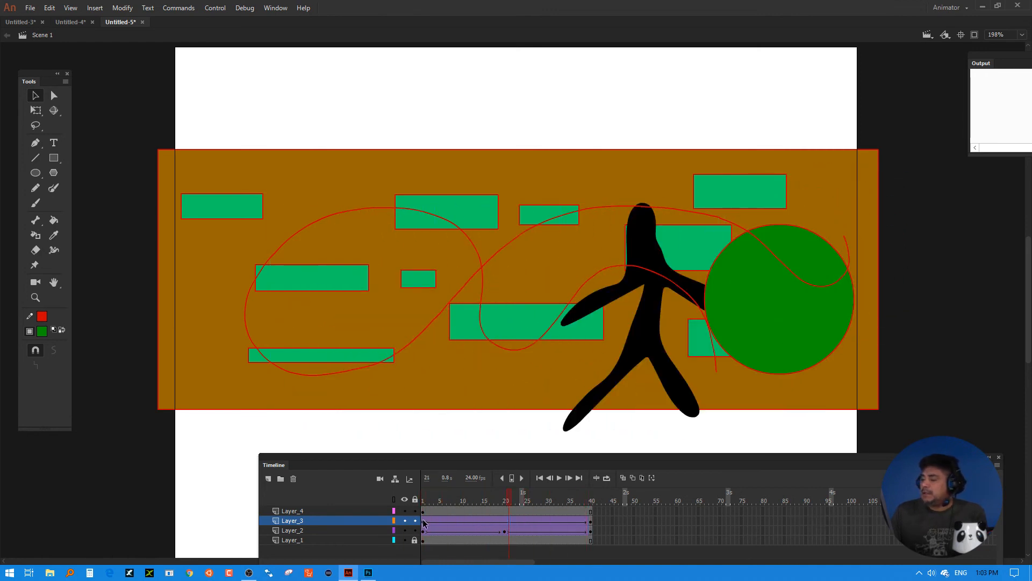
# - Turn Layer_4 into a guide layer and nest Layer_3 under it so the circle follows the path
pyautogui.click(333, 513)
pyautogui.rightClick(332, 512)
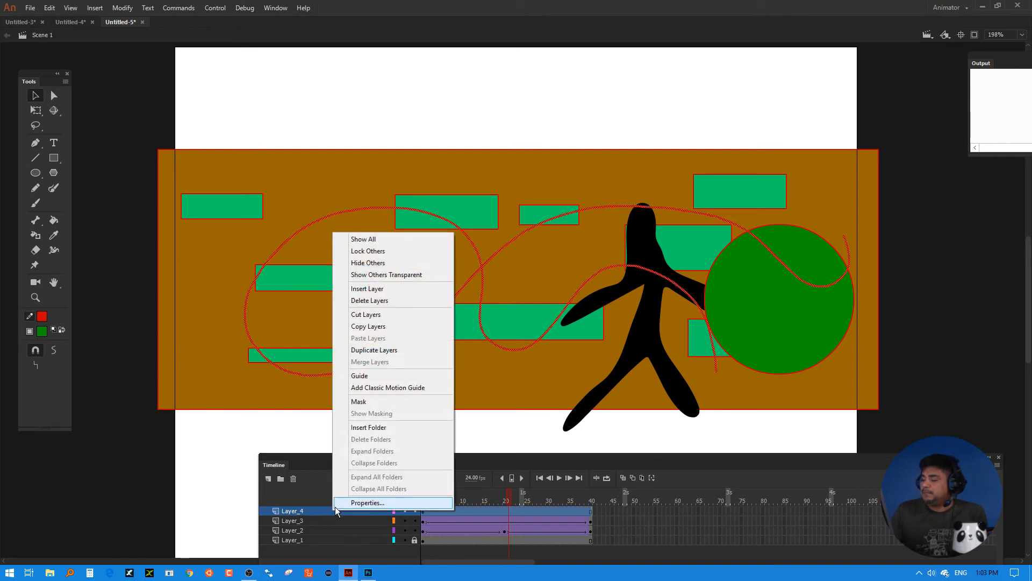
pyautogui.click(370, 379)
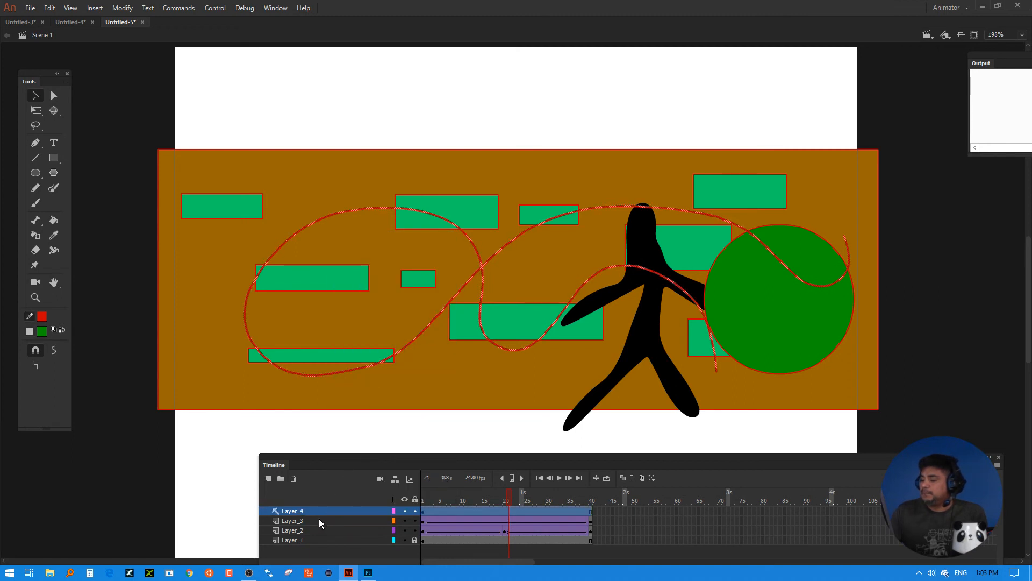
pyautogui.moveTo(318, 518)
pyautogui.mouseDown()
pyautogui.moveTo(327, 506)
pyautogui.moveTo(327, 515)
pyautogui.mouseUp()
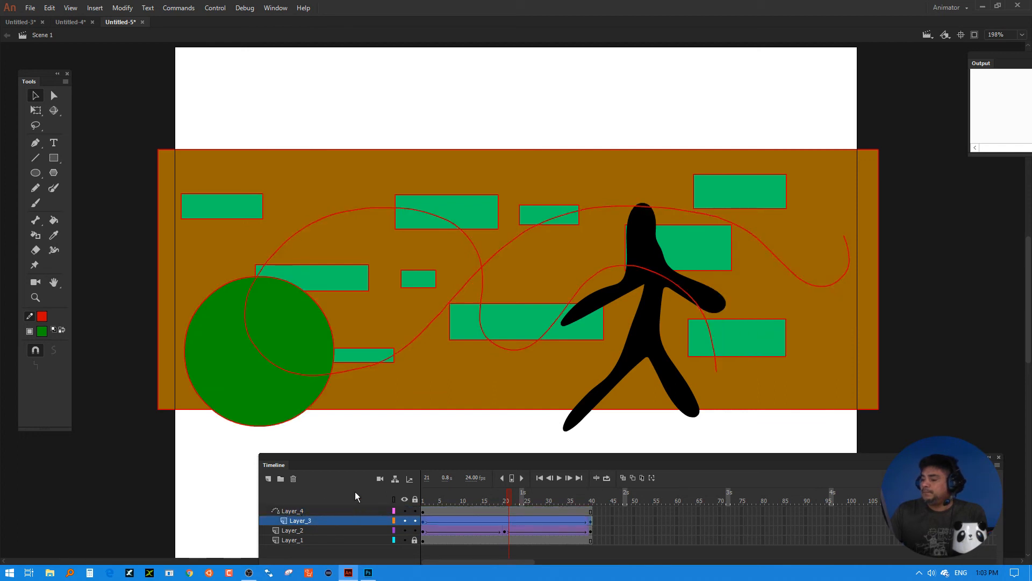
pyautogui.moveTo(428, 501)
pyautogui.mouseDown()
pyautogui.moveTo(604, 498)
pyautogui.moveTo(420, 507)
pyautogui.mouseUp()
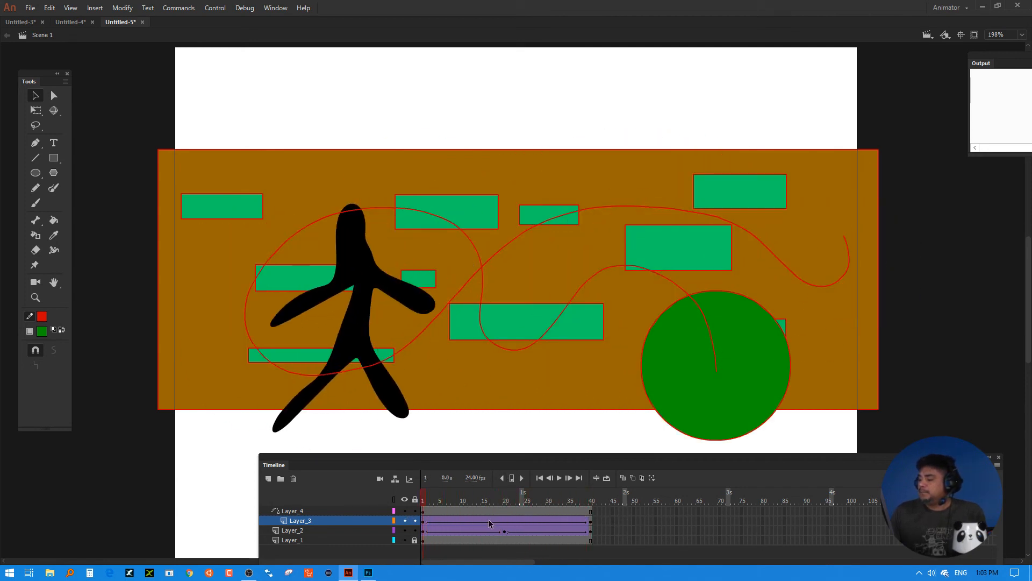
# - Insert frames across all four layers to lengthen the animation to frame 134, and play it back
pyautogui.moveTo(487, 512); pyautogui.dragTo(707, 539)
pyautogui.press('F5')
pyautogui.press('F5')
pyautogui.press('F5')
pyautogui.press('F5')
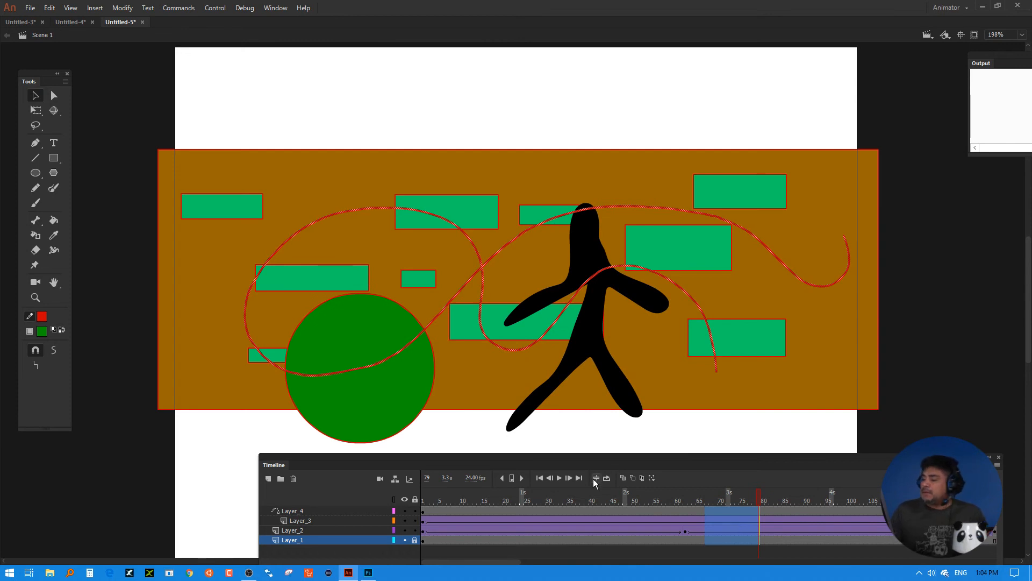
pyautogui.click(559, 478)
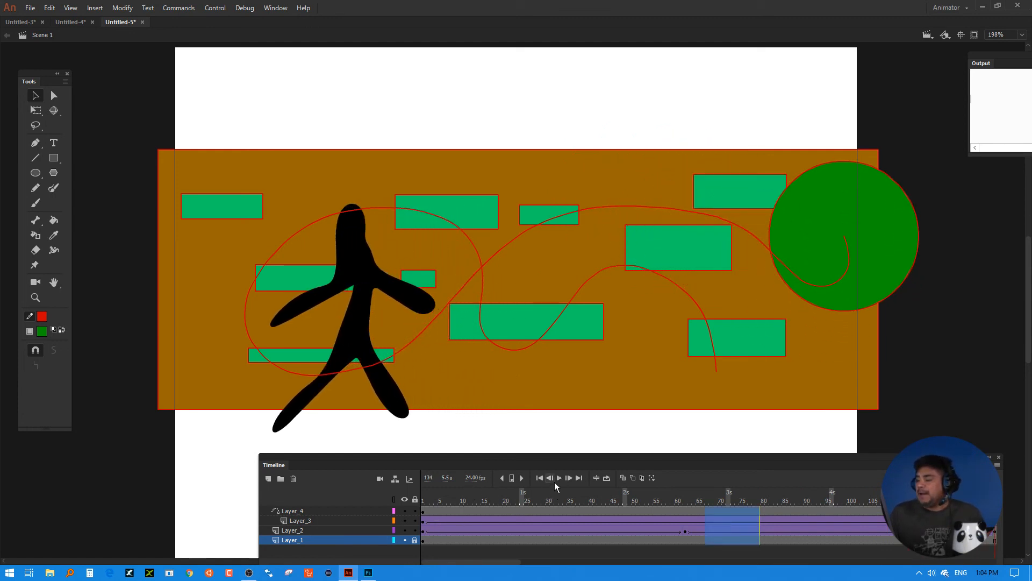
pyautogui.click(559, 479)
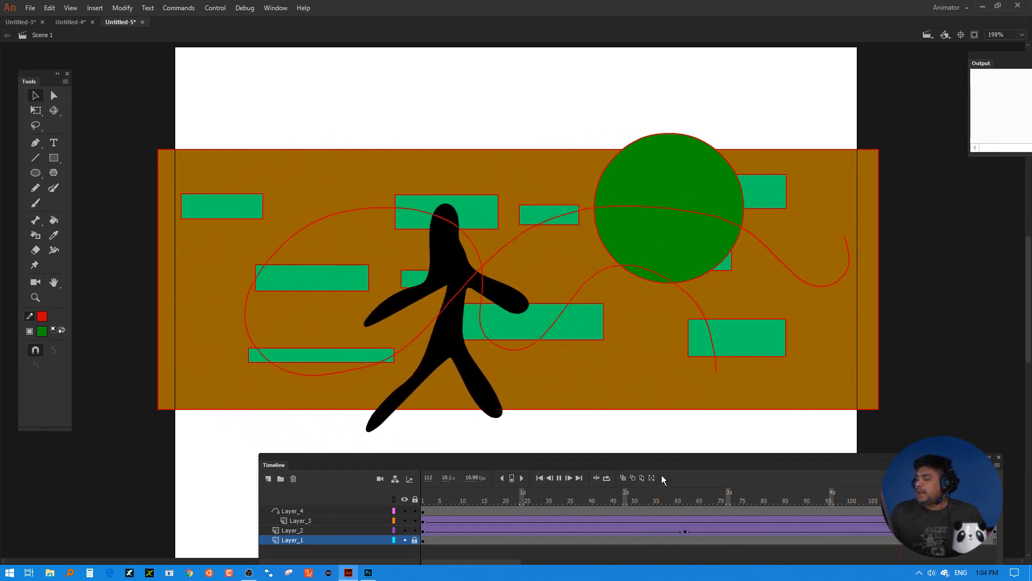
# - Stop the playback and try to set up masking on Layer_3, nesting Layer_2 beneath the guide layer and taking it back out
pyautogui.press('Return')
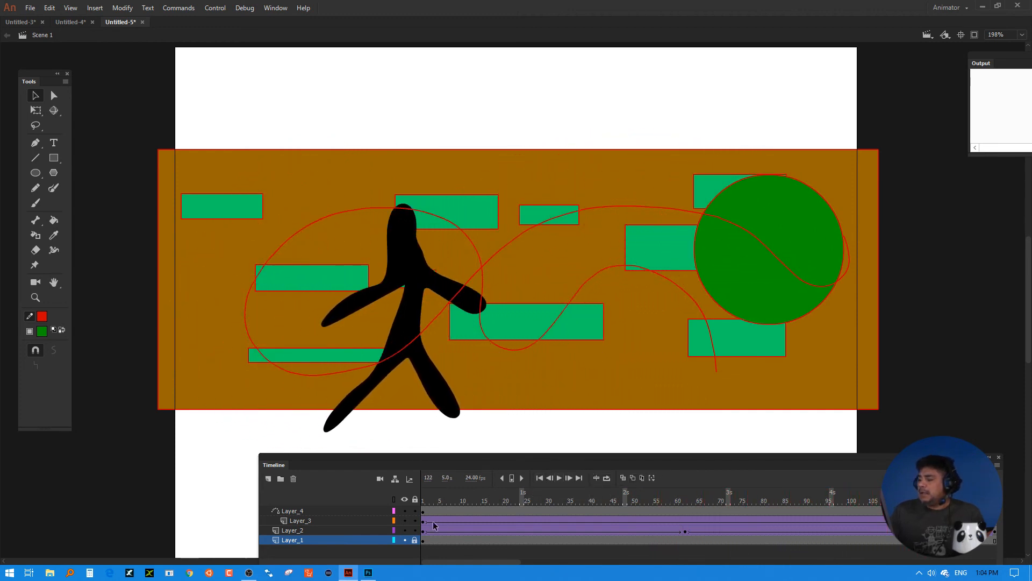
pyautogui.rightClick(341, 519)
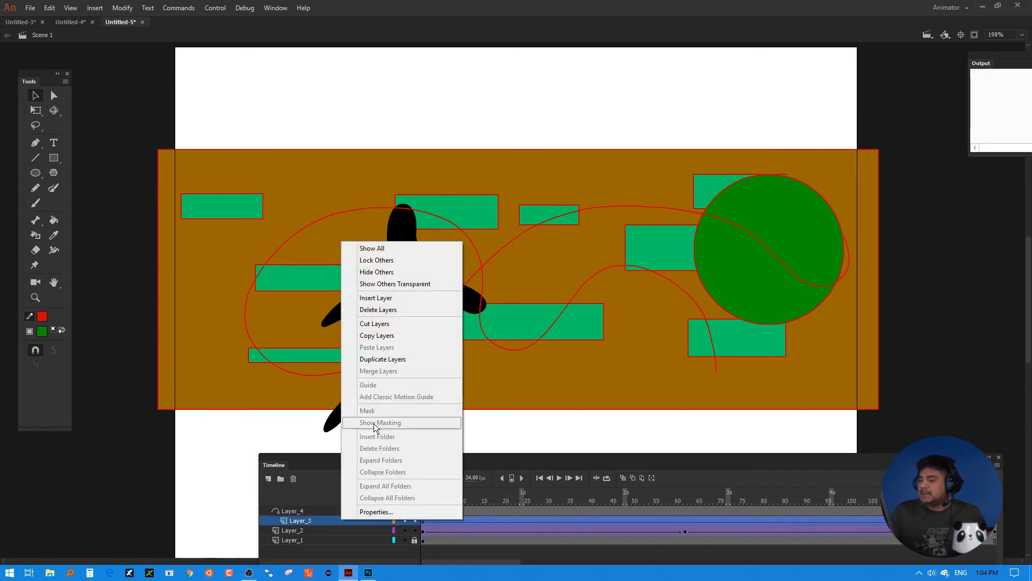
pyautogui.click(320, 522)
pyautogui.click(315, 529)
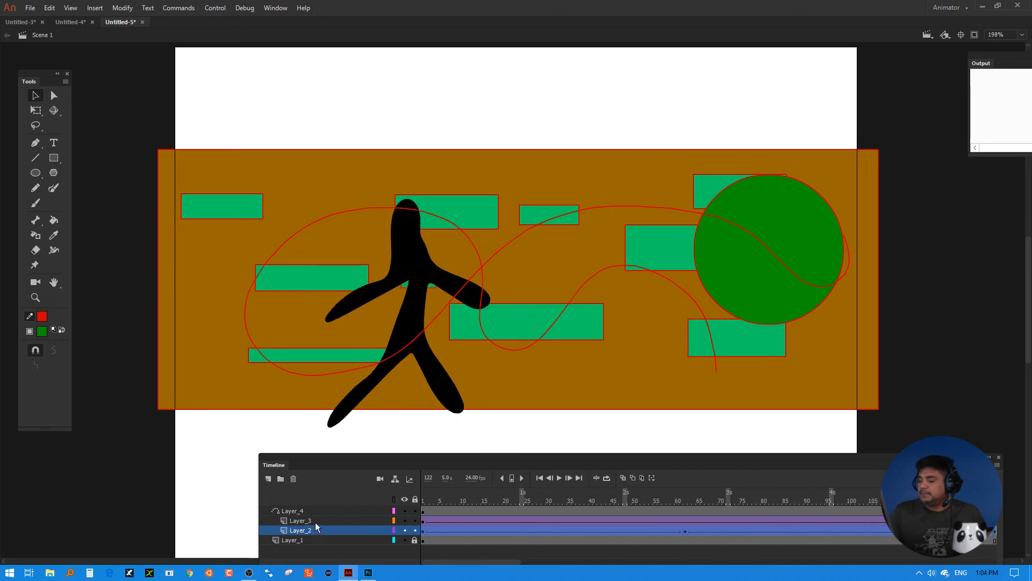
pyautogui.rightClick(316, 527)
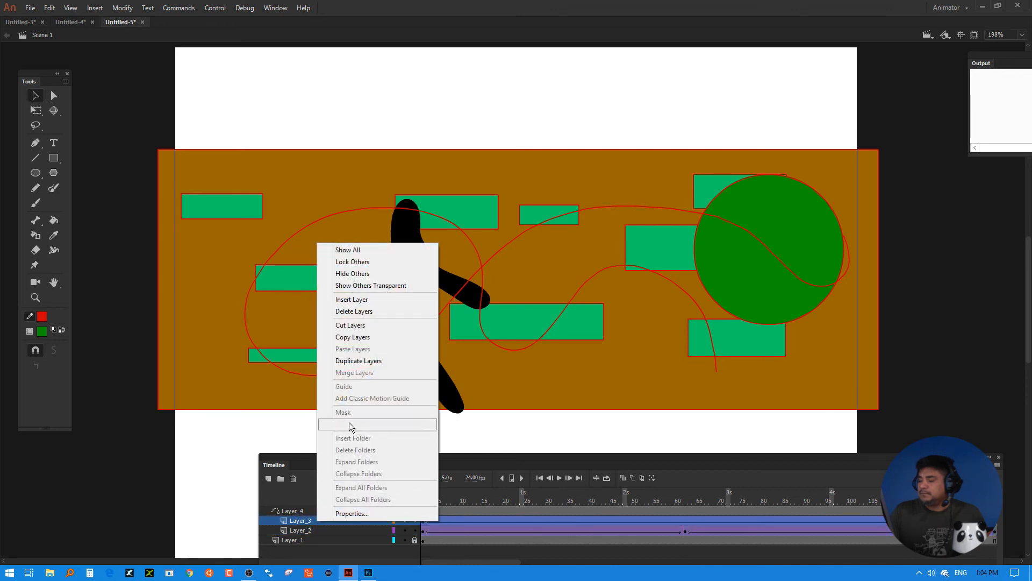
pyautogui.click(305, 532)
pyautogui.moveTo(305, 532); pyautogui.dragTo(282, 534)
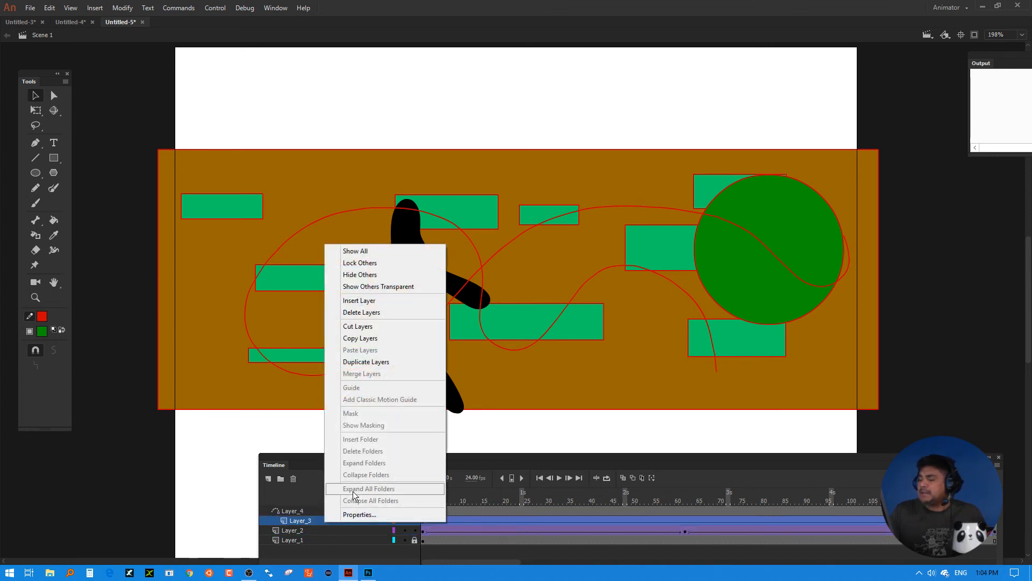
pyautogui.click(306, 531)
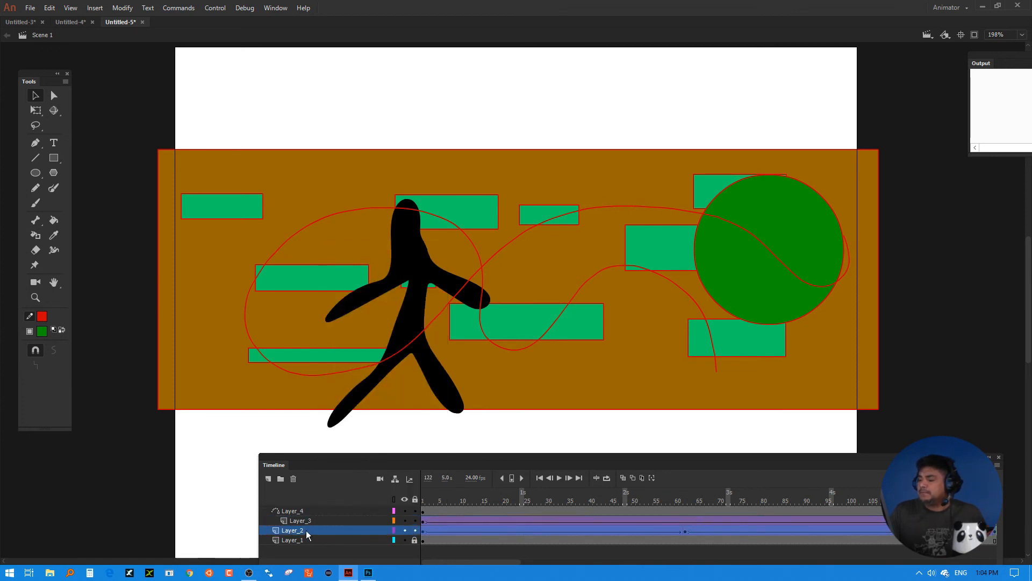
# - Move Layer_3 out from under the Layer_4 guide layer
pyautogui.click(309, 523)
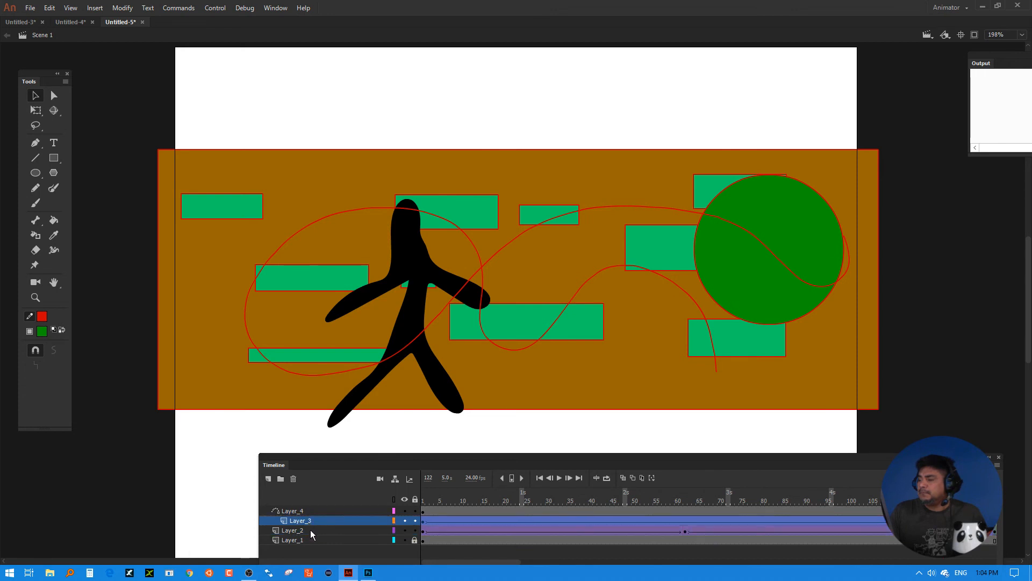
pyautogui.moveTo(292, 523); pyautogui.dragTo(275, 524)
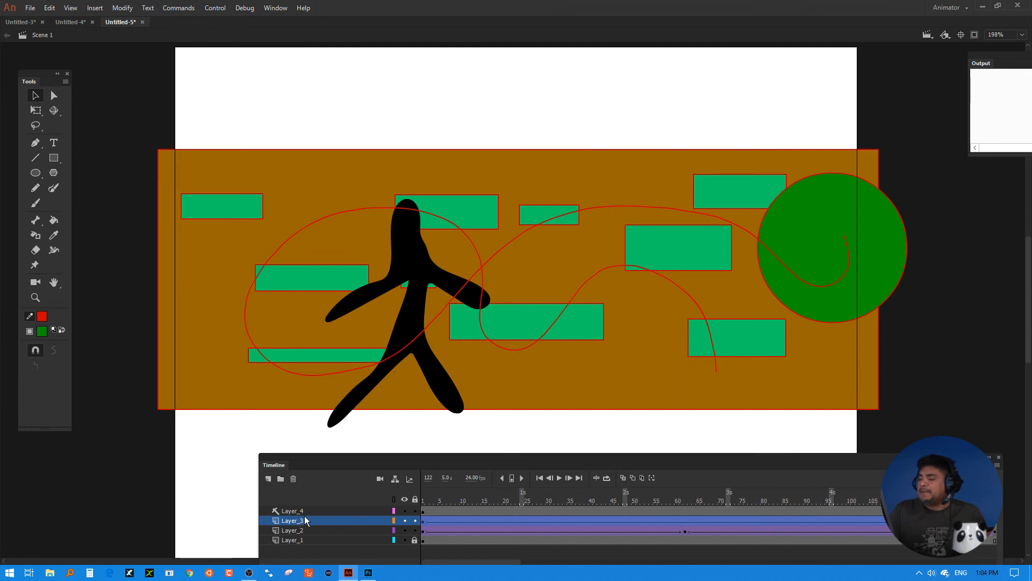
pyautogui.click(298, 511)
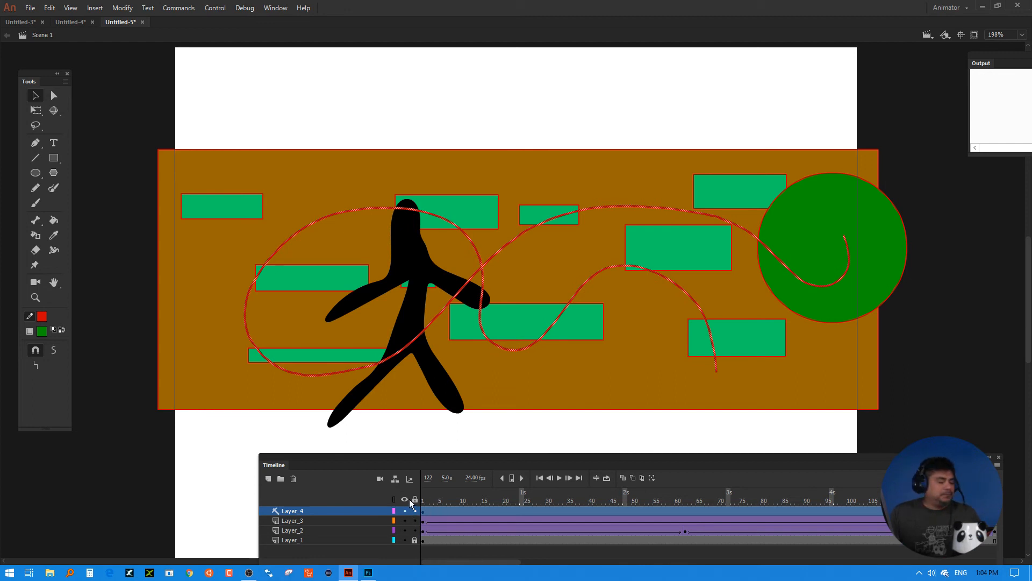
pyautogui.click(419, 520)
# - Undo the layer nesting changes and the most recent frame insertions across all four layers
pyautogui.hotkey('ctrl', 'z')
pyautogui.hotkey('ctrl', 'z')
pyautogui.hotkey('ctrl', 'z')
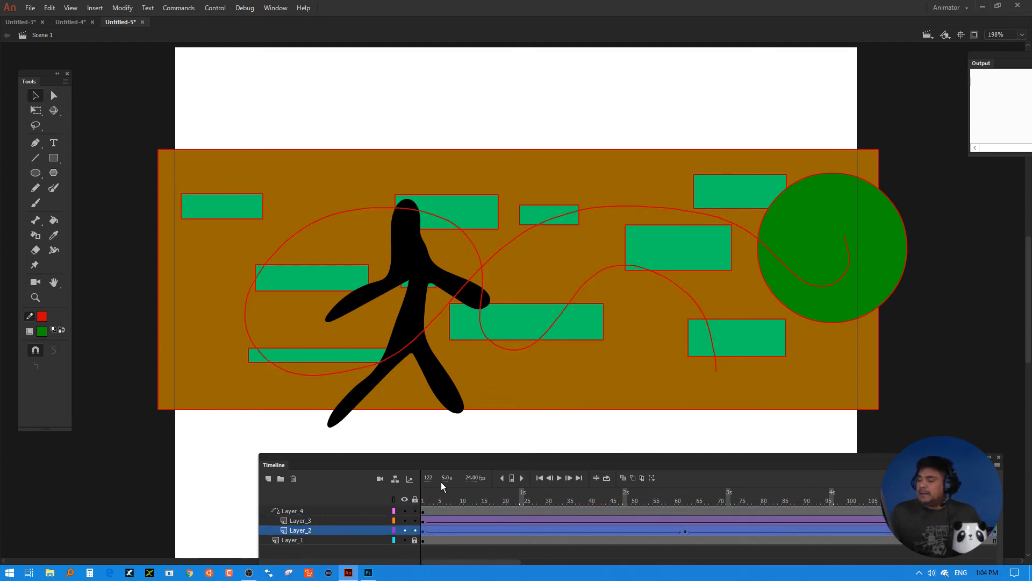
pyautogui.hotkey('ctrl', 'z')
pyautogui.hotkey('ctrl', 'z')
pyautogui.hotkey('ctrl', 'z')
pyautogui.hotkey('ctrl', 'z')
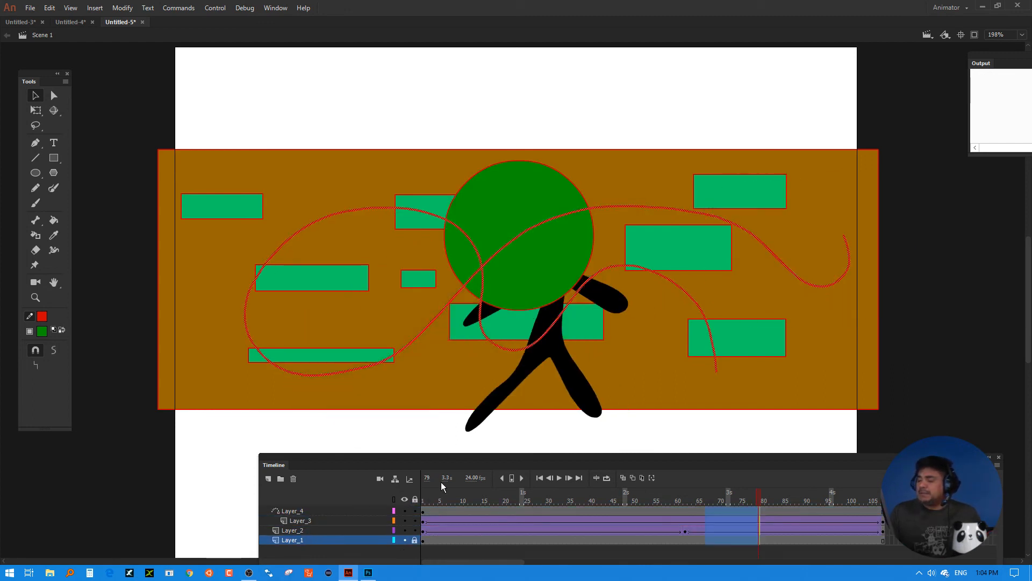
pyautogui.hotkey('ctrl', 'z')
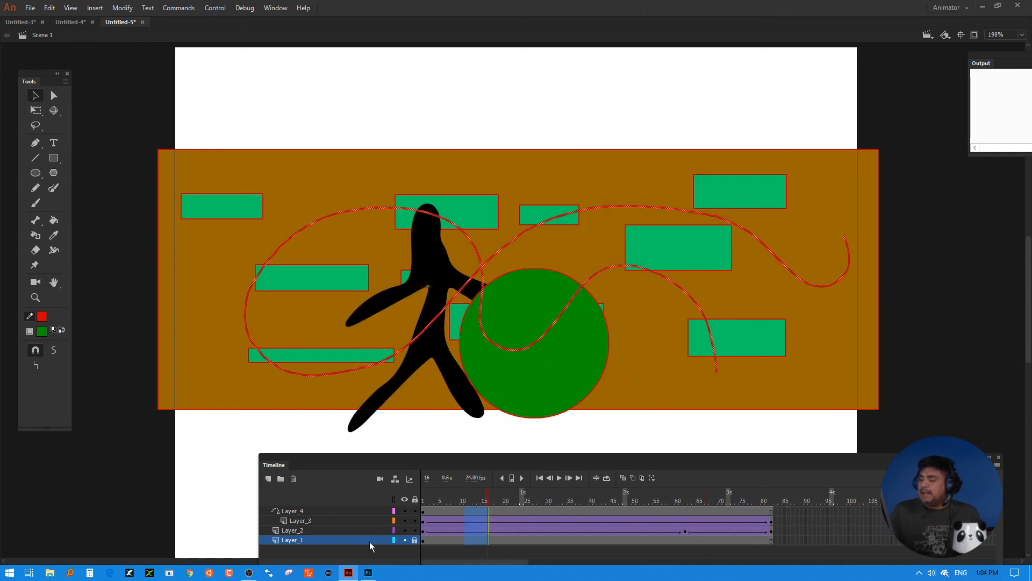
# - Delete the red motion path from Layer_4
pyautogui.click(425, 522)
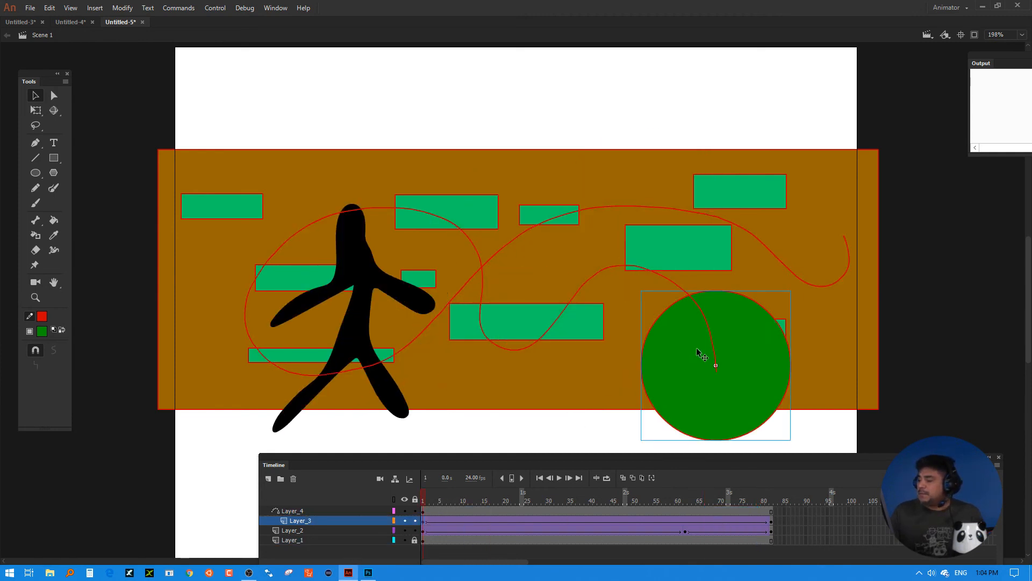
pyautogui.click(849, 254)
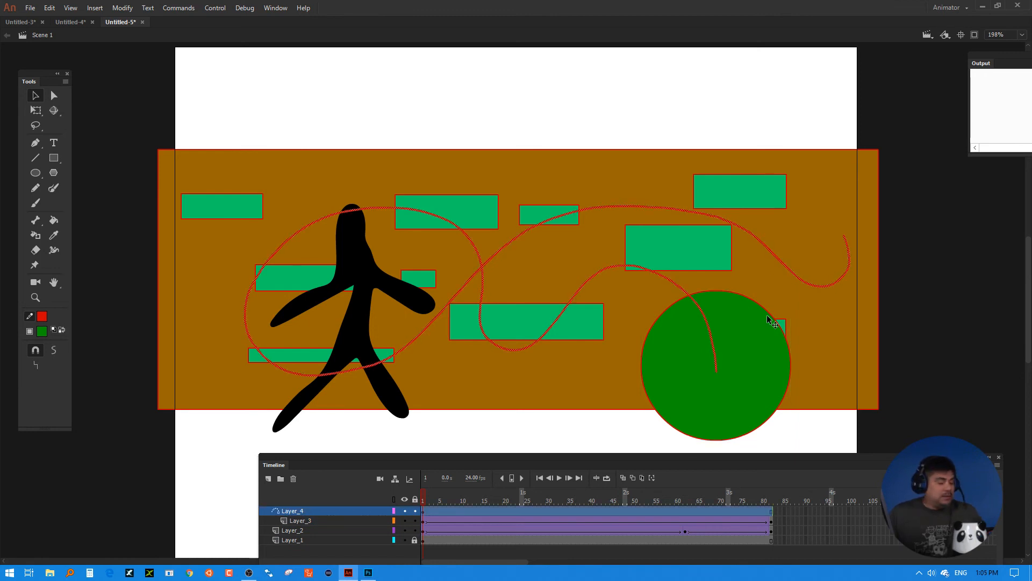
pyautogui.press('Delete')
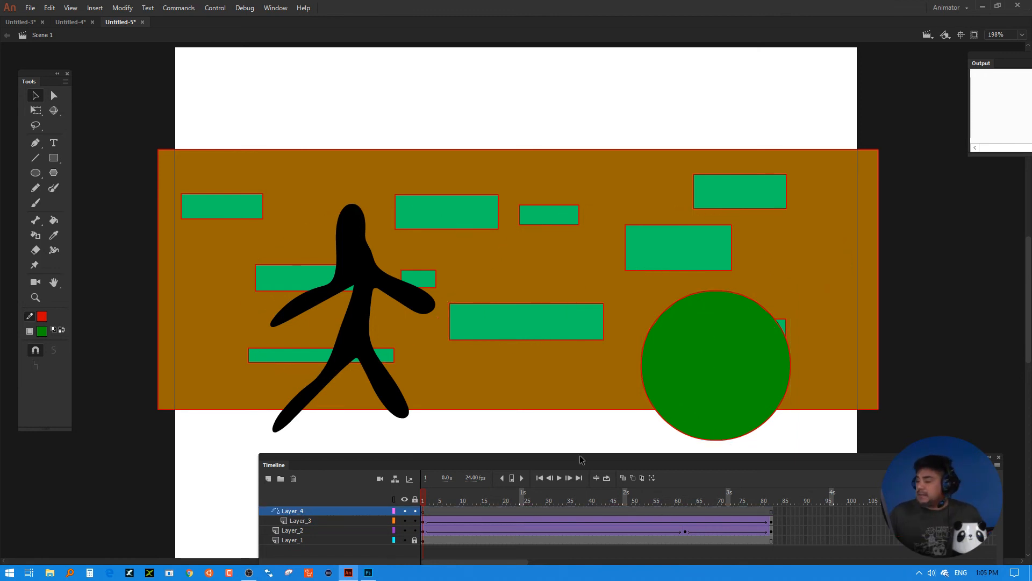
# - Open the green circle's symbol for editing in place and add a new layer above its Layer_1
pyautogui.click(424, 521)
pyautogui.doubleClick(722, 388)
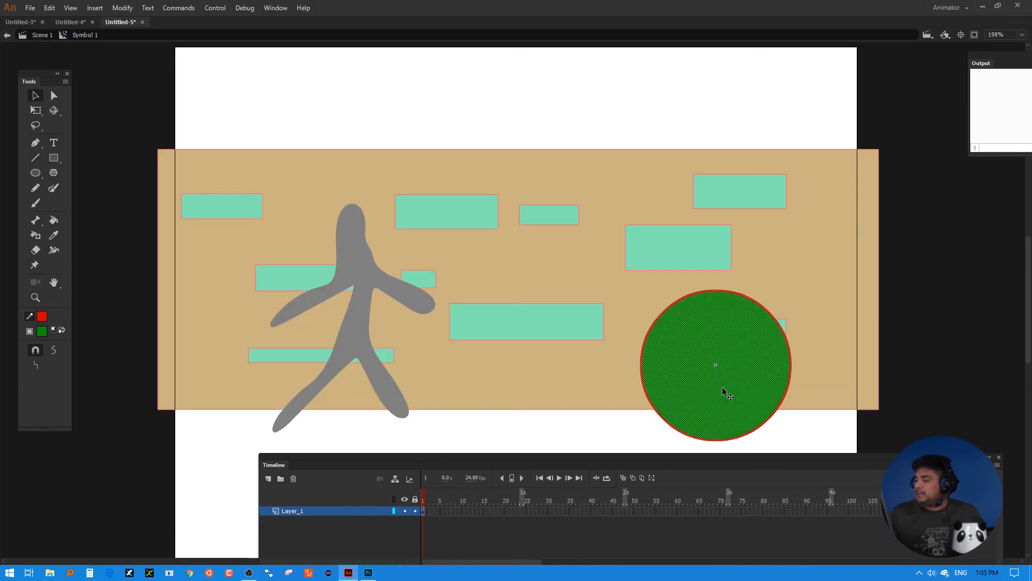
pyautogui.click(271, 479)
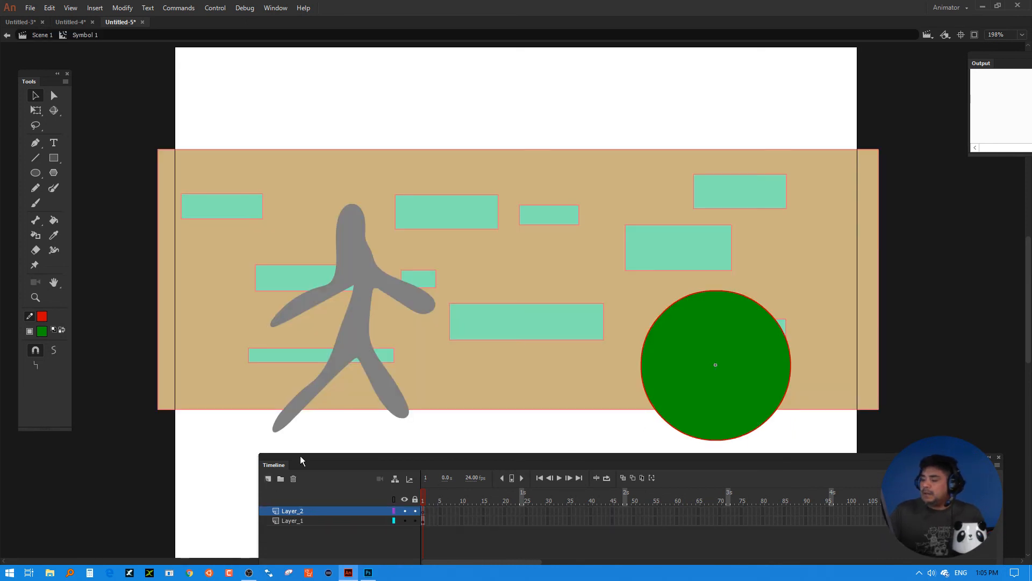
# - Draw a long looping freehand path with the Pencil tool on Layer_2, starting at the green circle's centre and winding across the background
pyautogui.rightClick(501, 415)
pyautogui.click(547, 307)
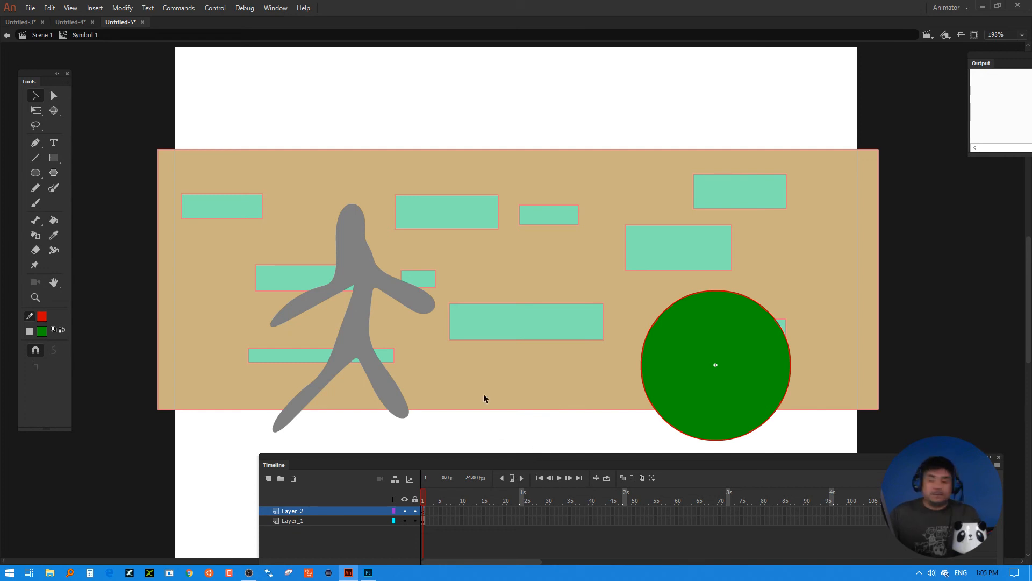
pyautogui.rightClick(447, 276)
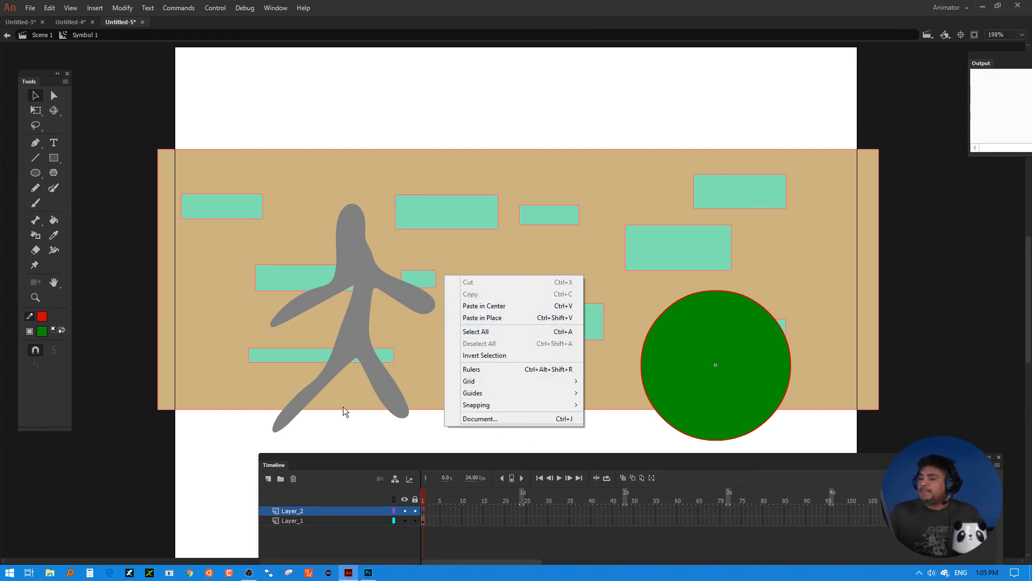
pyautogui.click(305, 406)
pyautogui.click(35, 187)
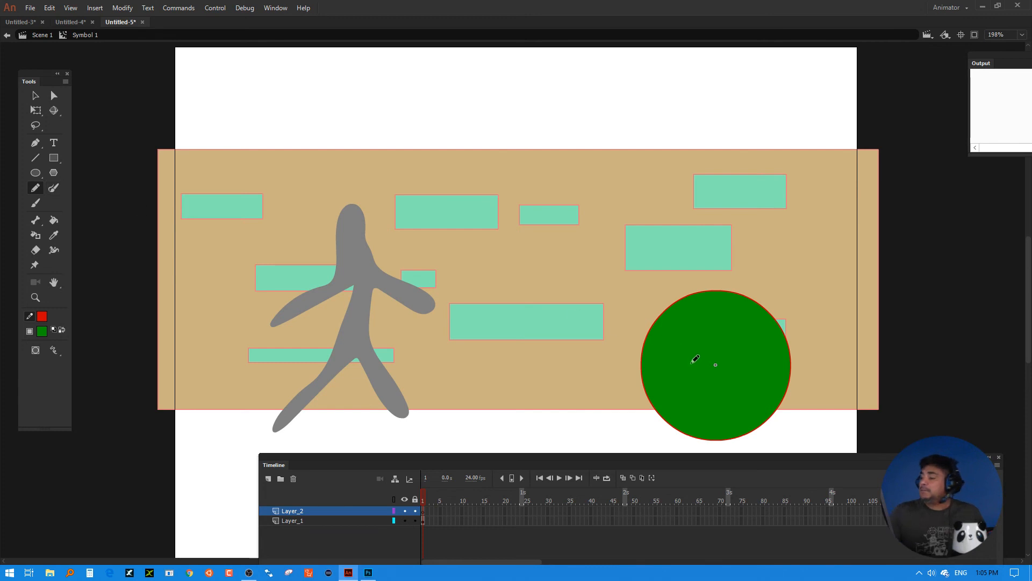
pyautogui.moveTo(643, 321)
pyautogui.mouseDown()
pyautogui.moveTo(429, 393)
pyautogui.moveTo(403, 314)
pyautogui.moveTo(510, 273)
pyautogui.moveTo(429, 236)
pyautogui.moveTo(239, 384)
pyautogui.moveTo(213, 266)
pyautogui.moveTo(332, 203)
pyautogui.moveTo(541, 197)
pyautogui.moveTo(517, 313)
pyautogui.moveTo(530, 351)
pyautogui.moveTo(624, 254)
pyautogui.moveTo(777, 258)
pyautogui.mouseUp()
pyautogui.moveTo(760, 214); pyautogui.dragTo(637, 217)
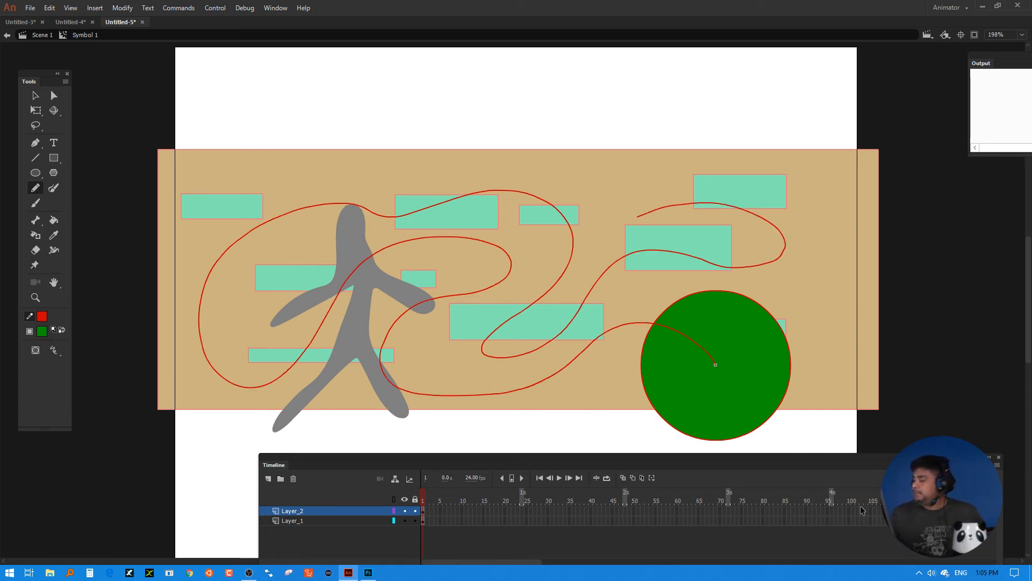
# - Extend both layers inside the symbol to frame 100 and convert the green circle into a nested symbol
pyautogui.click(848, 519)
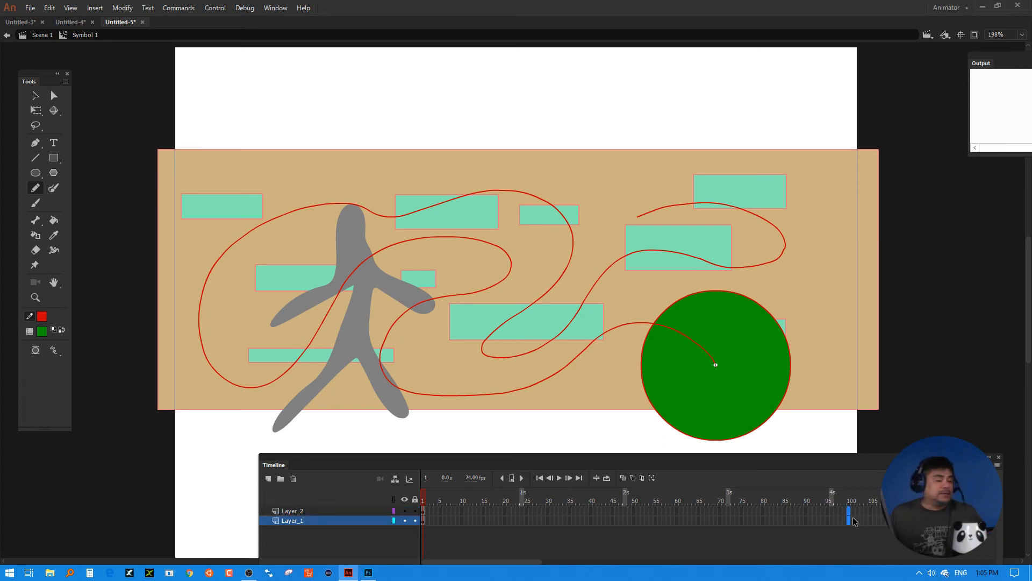
pyautogui.press('F5')
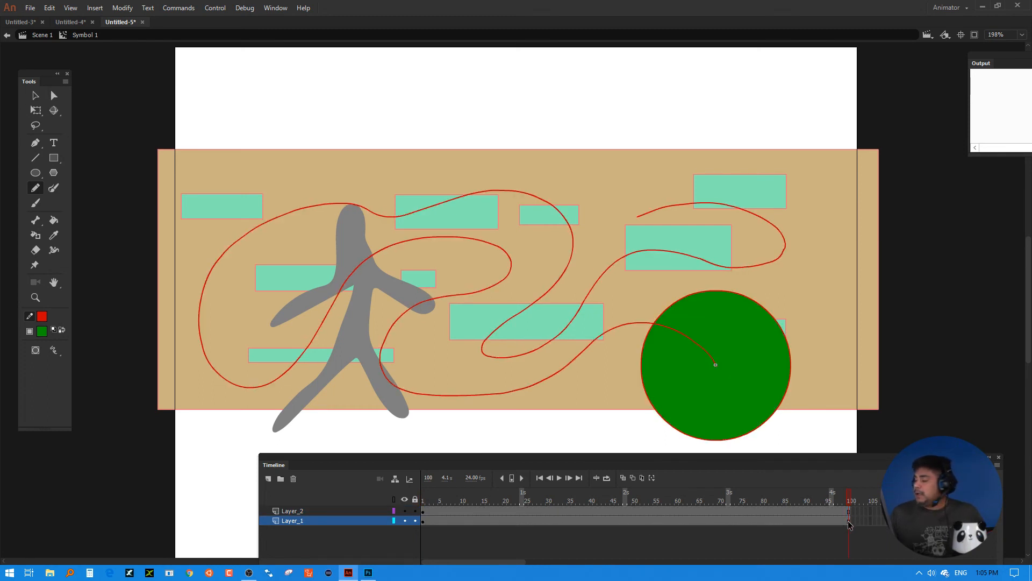
pyautogui.click(849, 522)
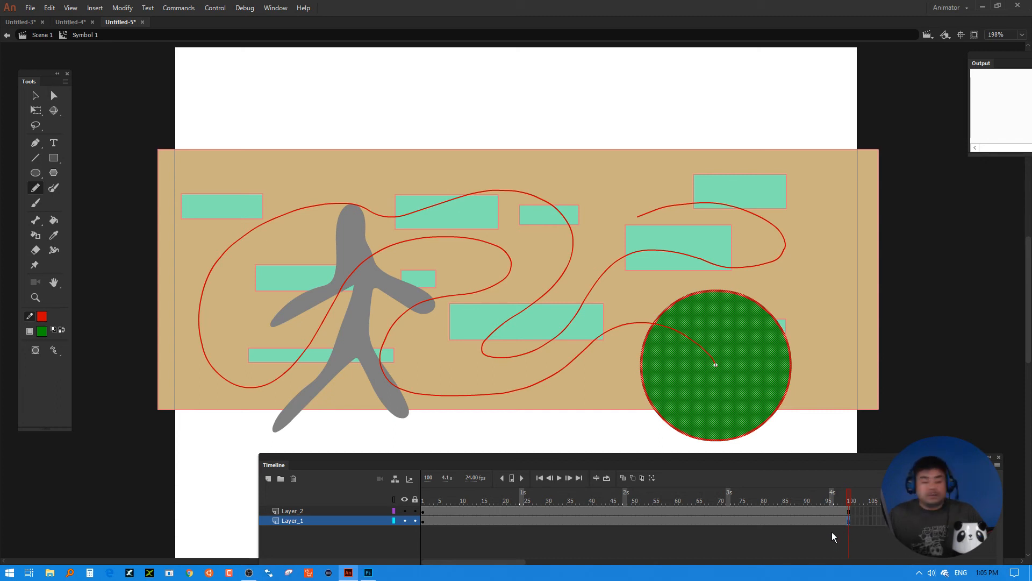
pyautogui.press('F8')
pyautogui.press('Return')
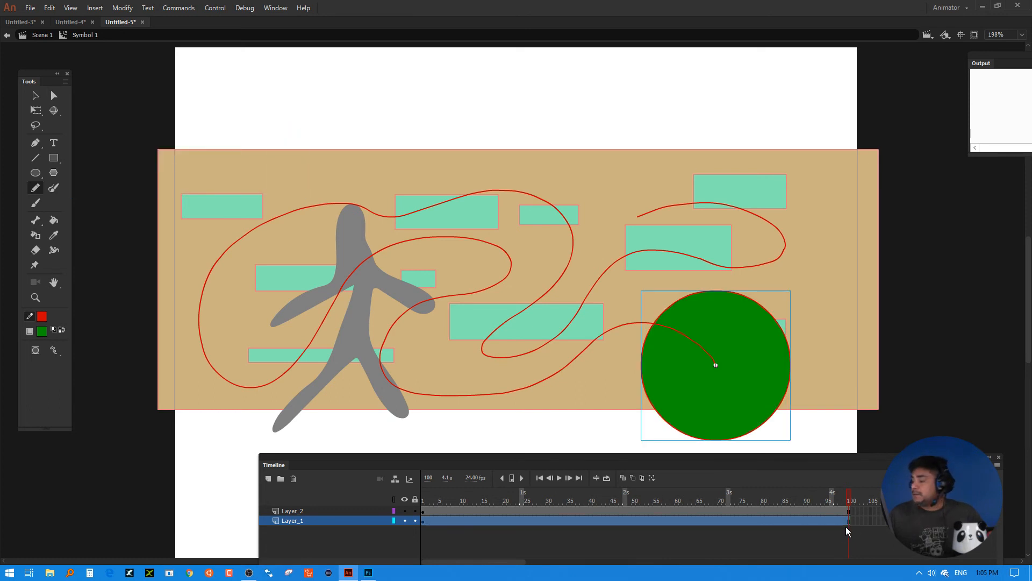
# - Insert a keyframe at frame 100 on Layer_1 and snap the green circle's centre to the far end of the path
pyautogui.click(847, 520)
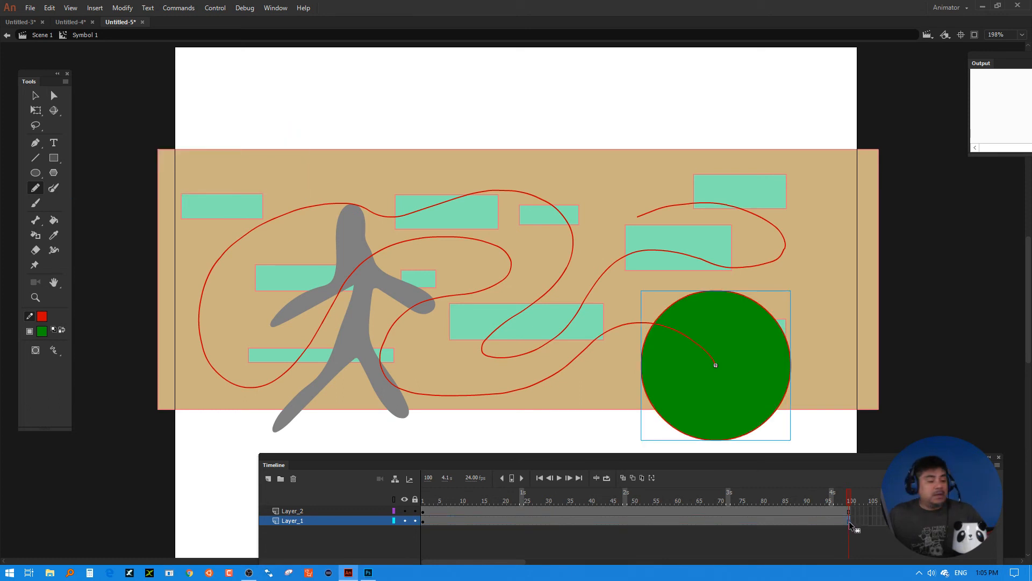
pyautogui.press('F6')
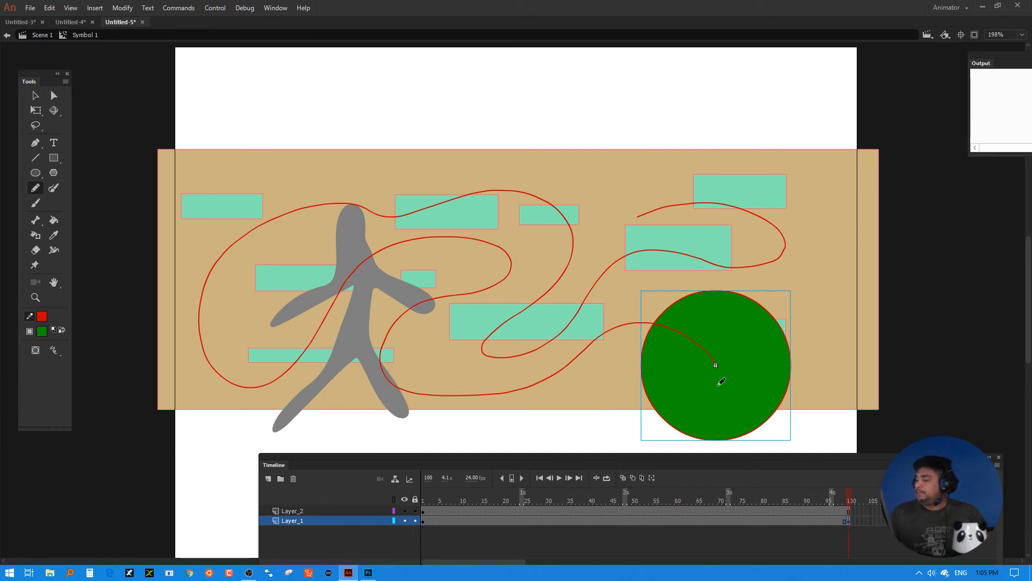
pyautogui.press('v')
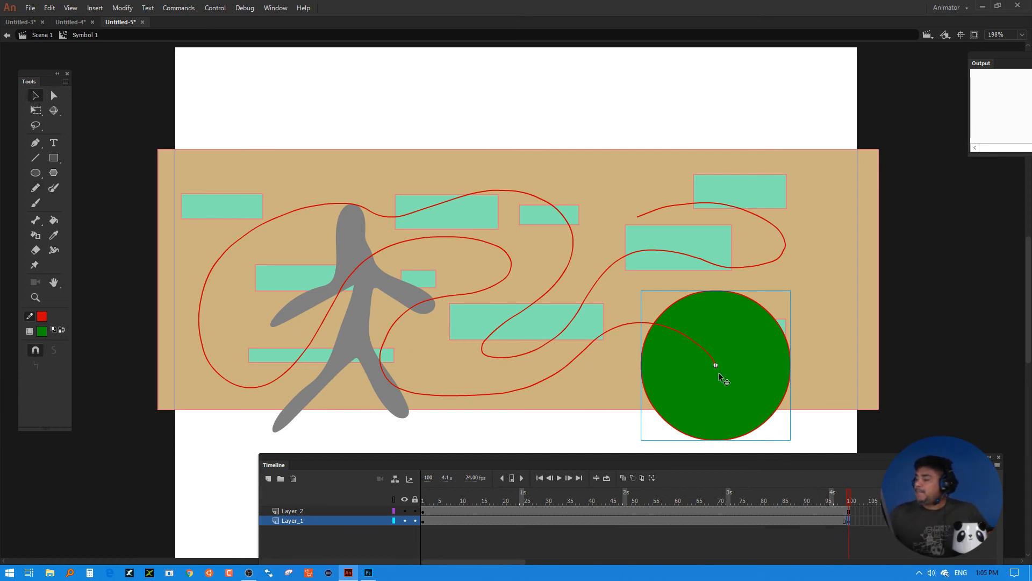
pyautogui.moveTo(719, 377); pyautogui.dragTo(660, 228)
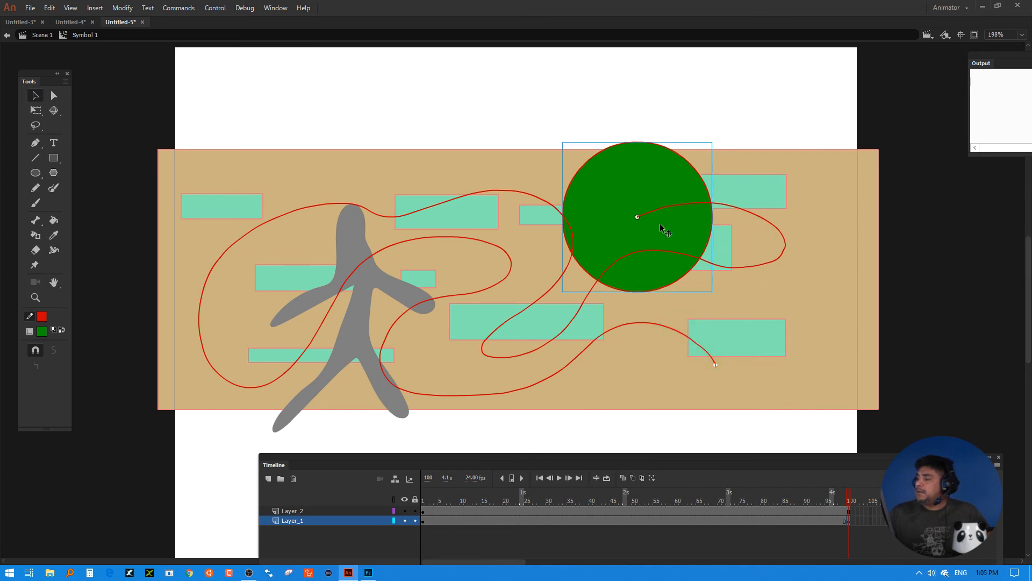
# - Create a classic tween on Layer_1 between frames 1 and 100 and scrub back to its start
pyautogui.rightClick(586, 520)
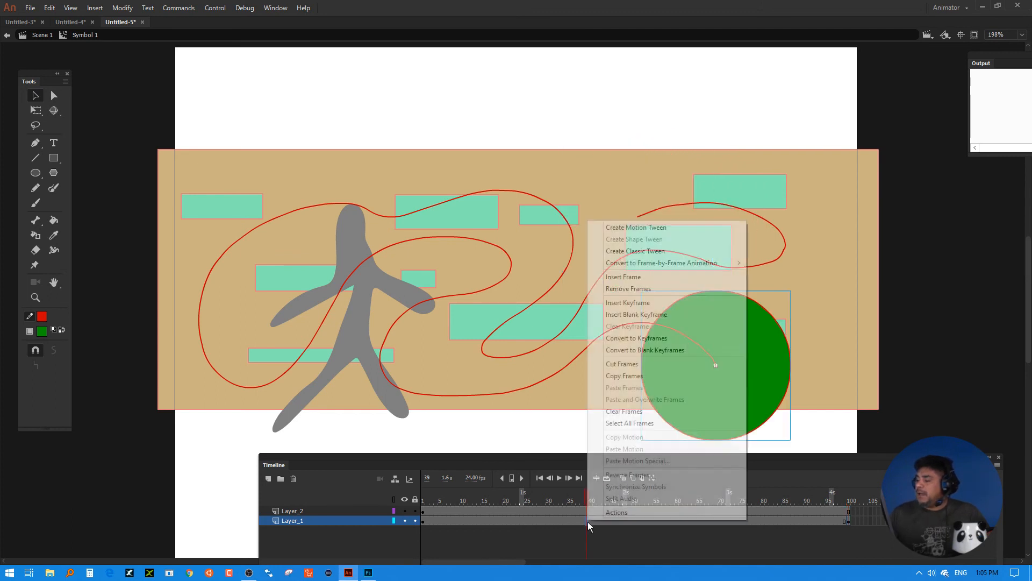
pyautogui.click(683, 251)
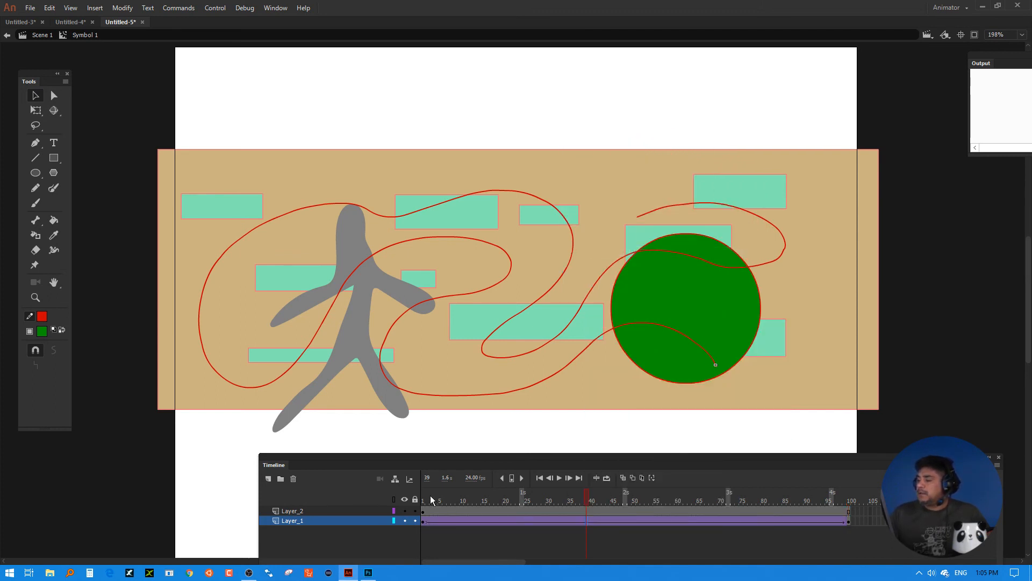
pyautogui.moveTo(430, 499)
pyautogui.mouseDown()
pyautogui.moveTo(653, 497)
pyautogui.moveTo(423, 499)
pyautogui.mouseUp()
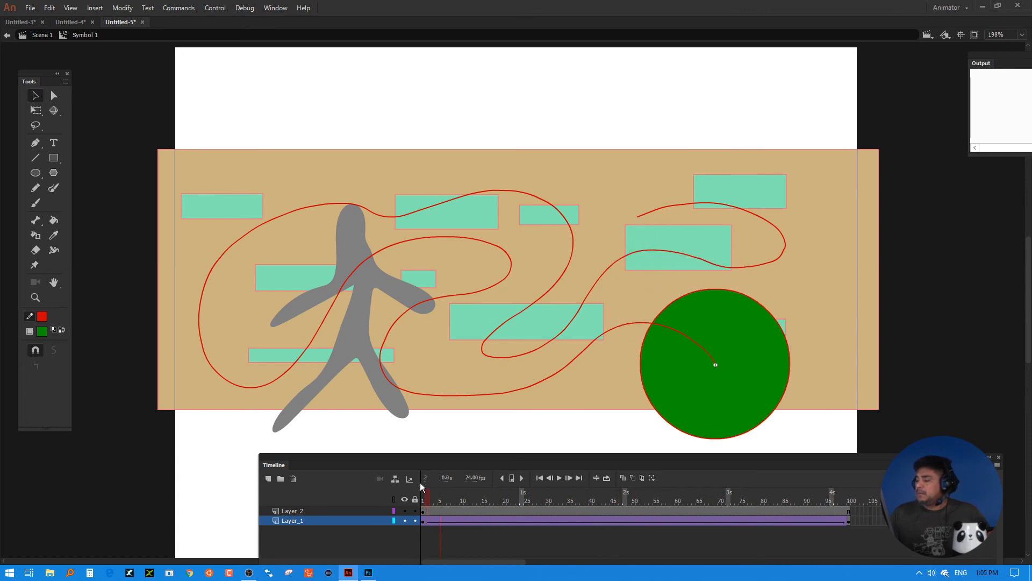
# - Re-snap the green circle's centre to the path's start at frame 1 and to its far end at frame 100
pyautogui.click(423, 520)
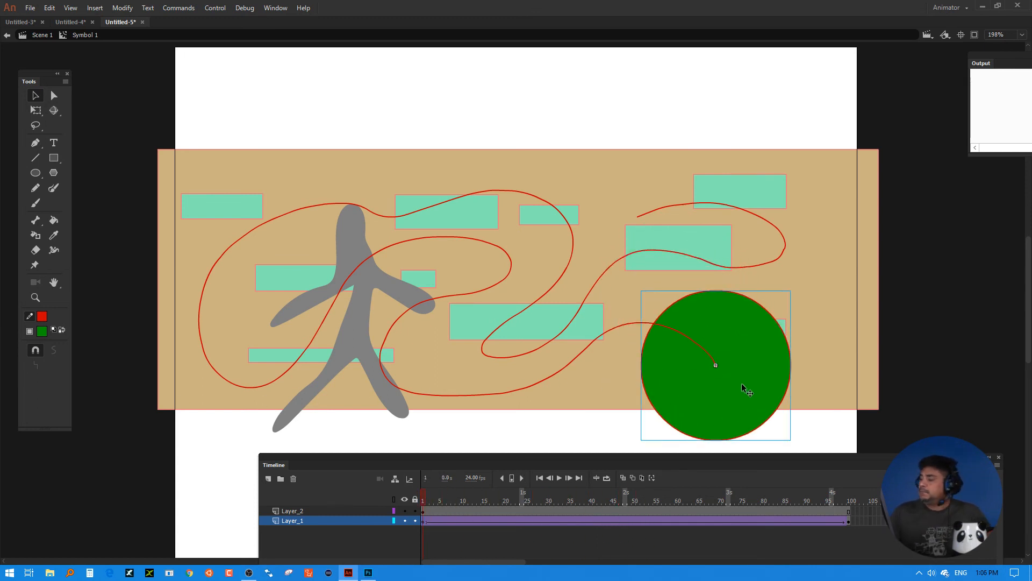
pyautogui.moveTo(741, 384)
pyautogui.mouseDown()
pyautogui.moveTo(715, 373)
pyautogui.moveTo(723, 384)
pyautogui.mouseUp()
pyautogui.click(849, 520)
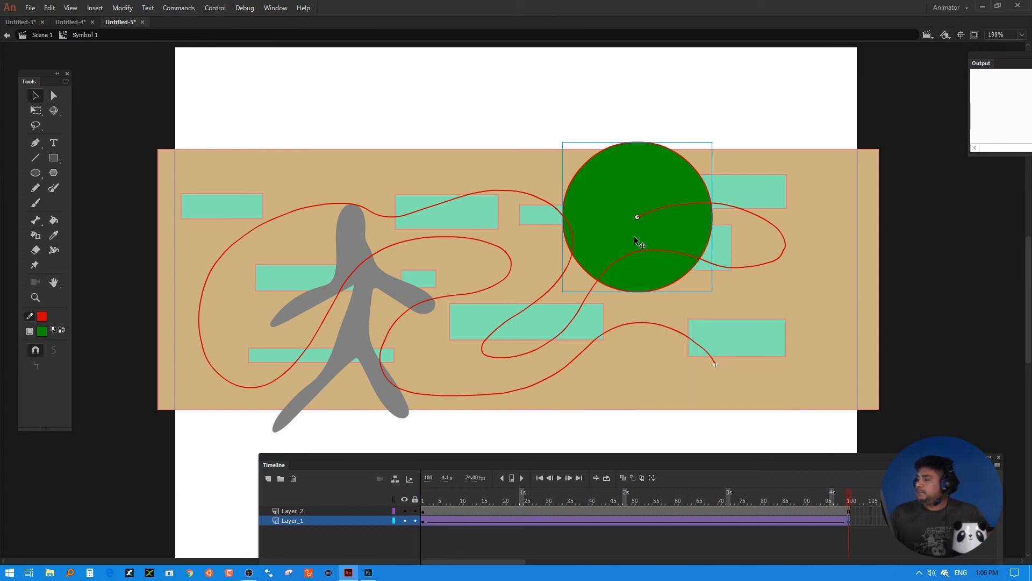
pyautogui.moveTo(638, 228); pyautogui.dragTo(632, 230)
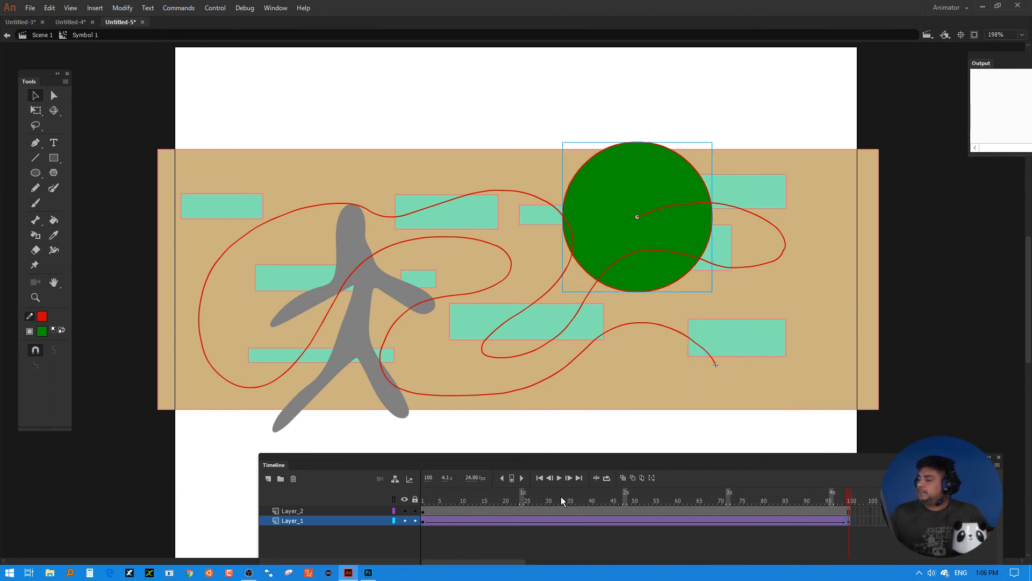
# - Turn Layer_2 into a guide layer, nest Layer_1 under it, and play the tween to check the path motion
pyautogui.moveTo(561, 500); pyautogui.dragTo(582, 500)
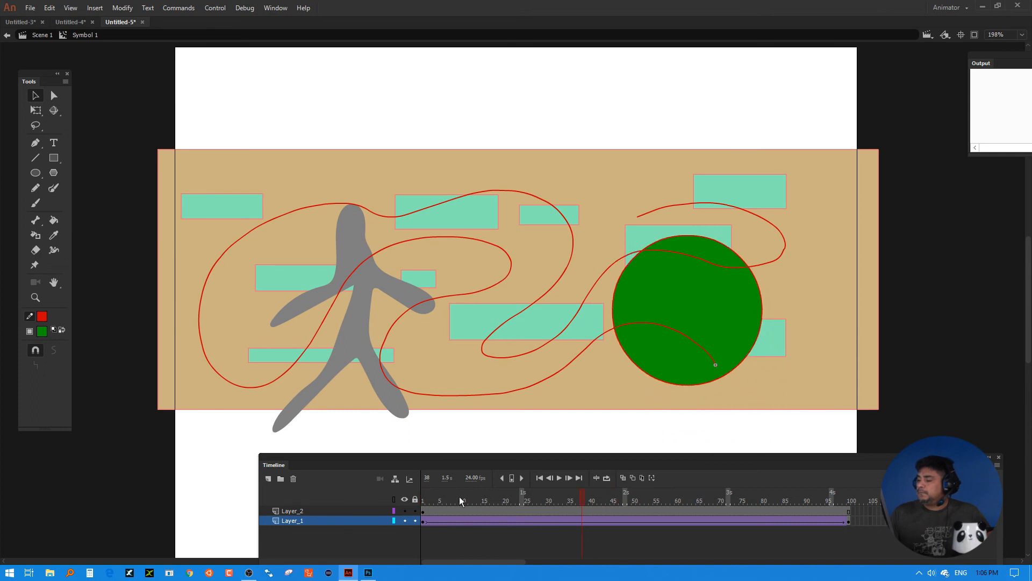
pyautogui.rightClick(341, 511)
pyautogui.click(377, 377)
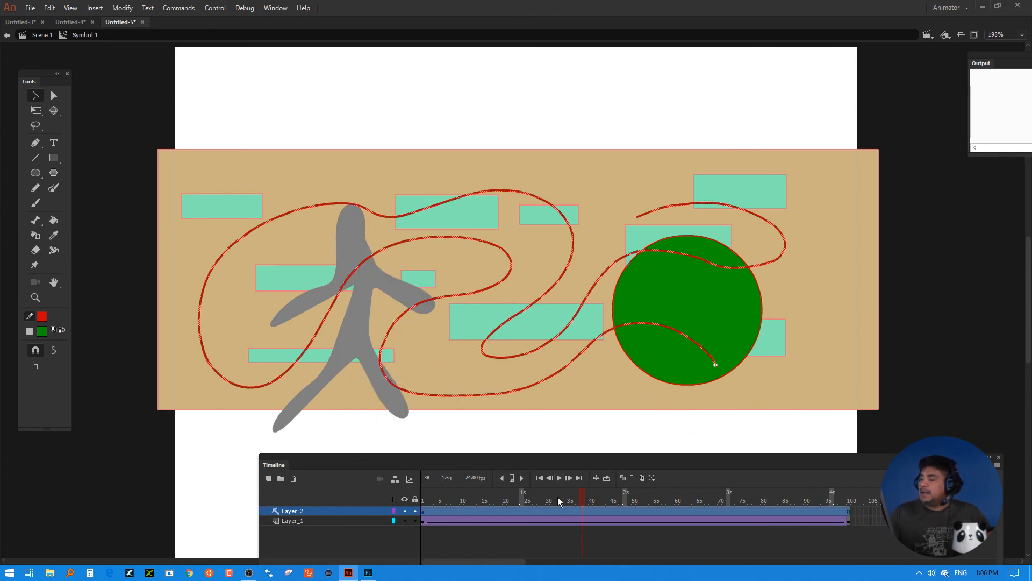
pyautogui.click(419, 500)
pyautogui.click(301, 520)
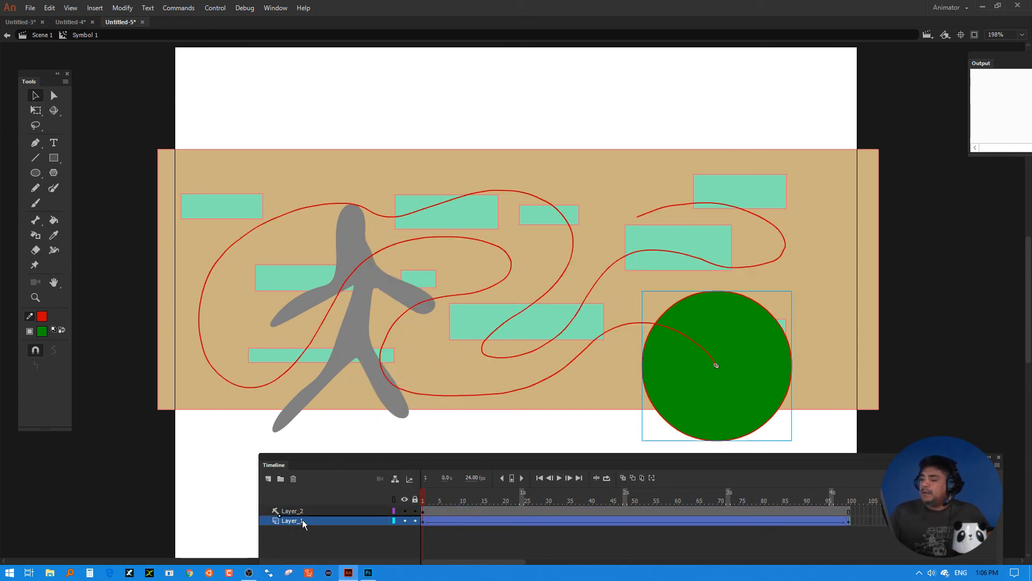
pyautogui.moveTo(425, 501); pyautogui.dragTo(760, 499)
pyautogui.press('Return')
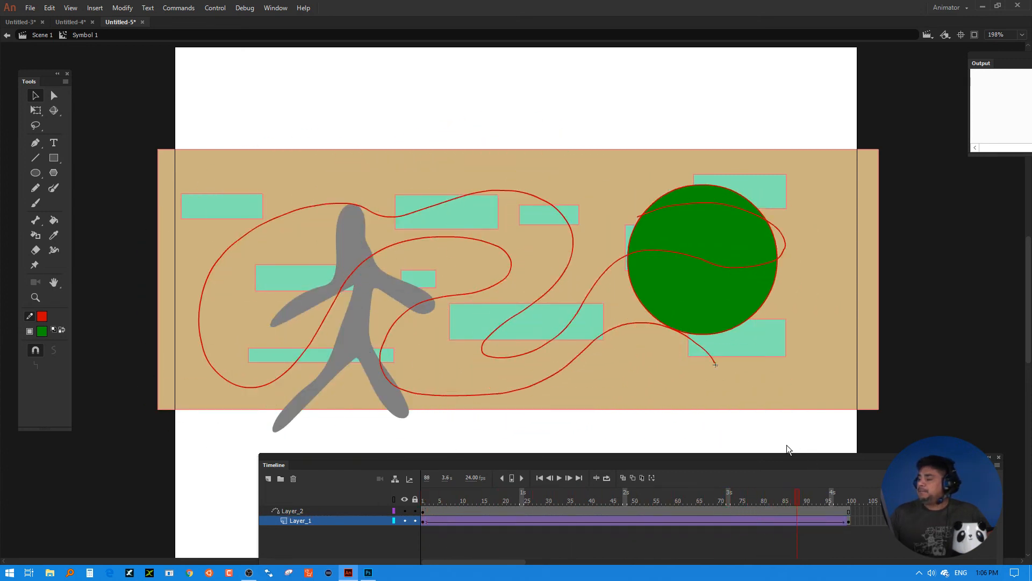
# - In Scene 1, remove the classic tween from Layer_3 and clear its keyframe at frame 82
pyautogui.doubleClick(327, 432)
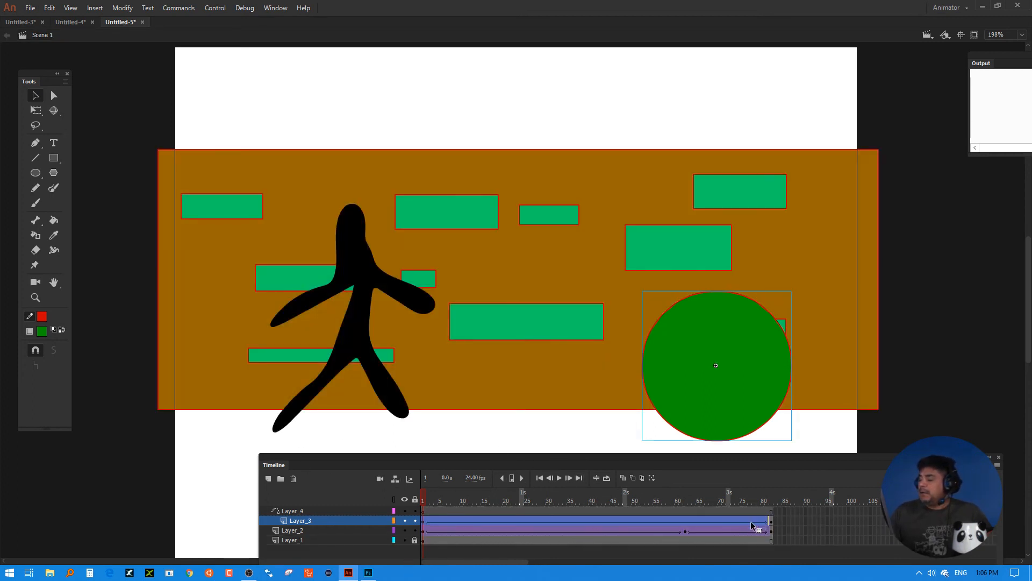
pyautogui.click(793, 525)
pyautogui.click(756, 522)
pyautogui.rightClick(755, 522)
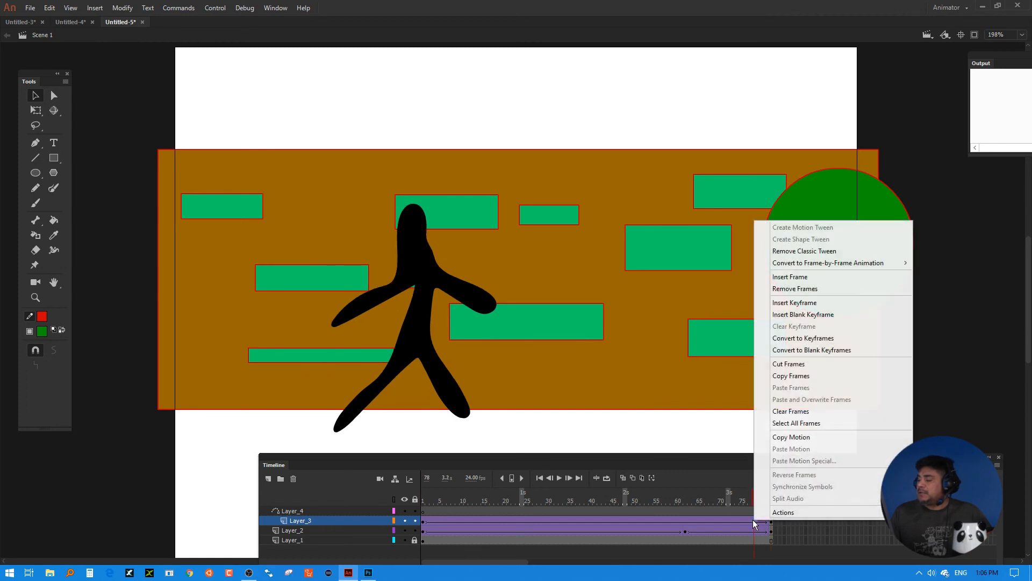
pyautogui.click(787, 252)
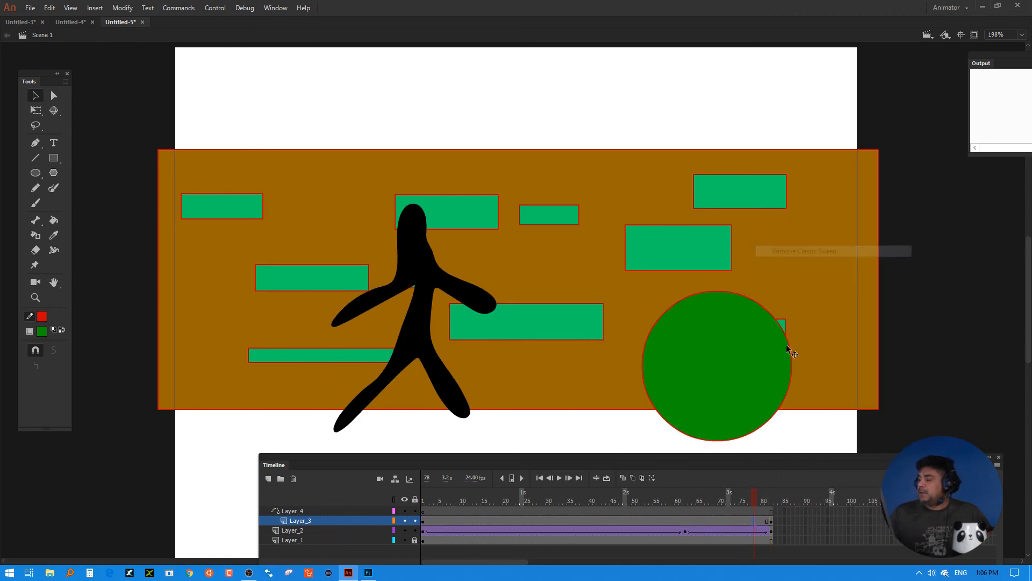
pyautogui.rightClick(769, 521)
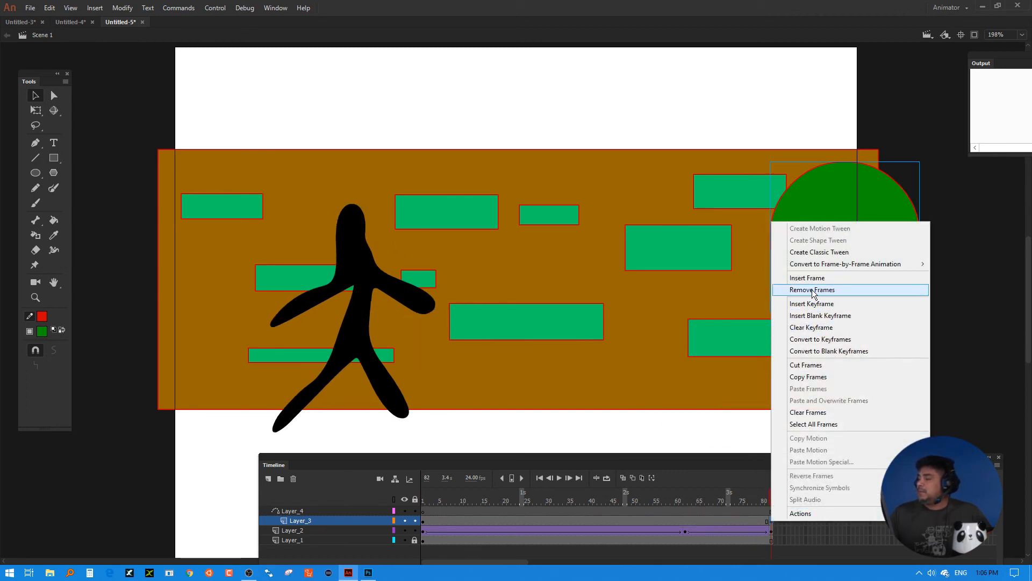
pyautogui.click(825, 333)
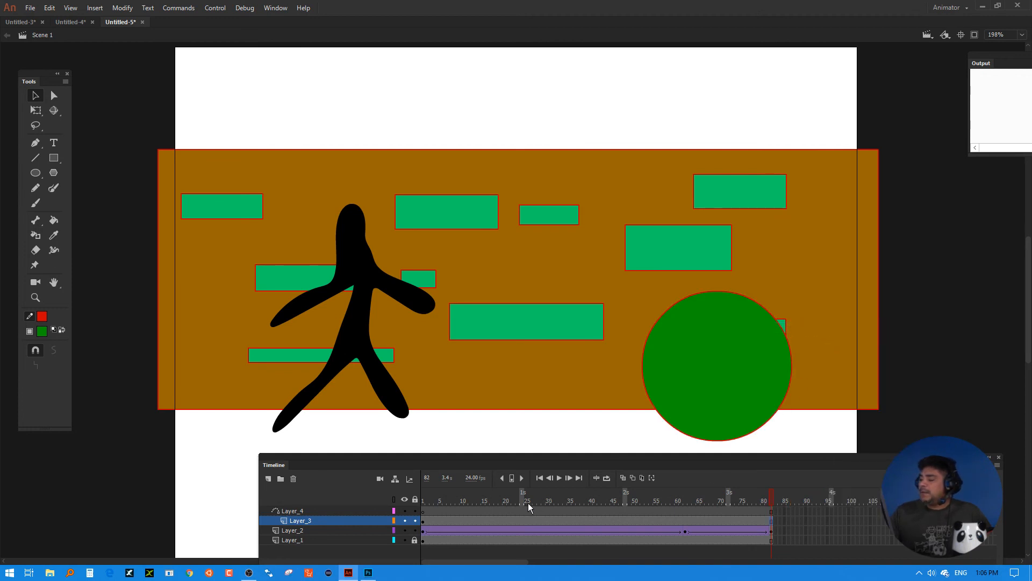
pyautogui.moveTo(528, 502); pyautogui.dragTo(411, 497)
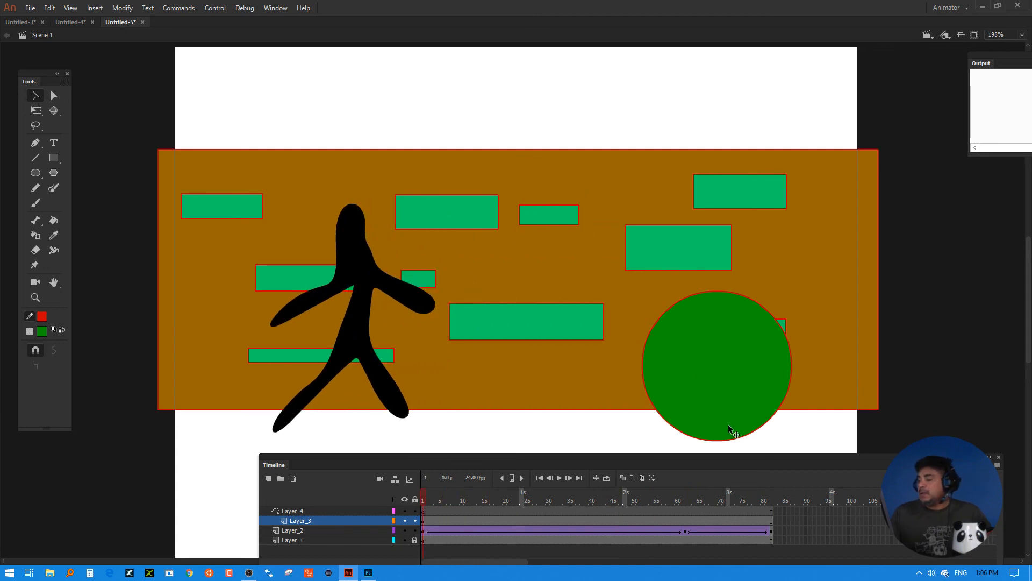
pyautogui.click(717, 414)
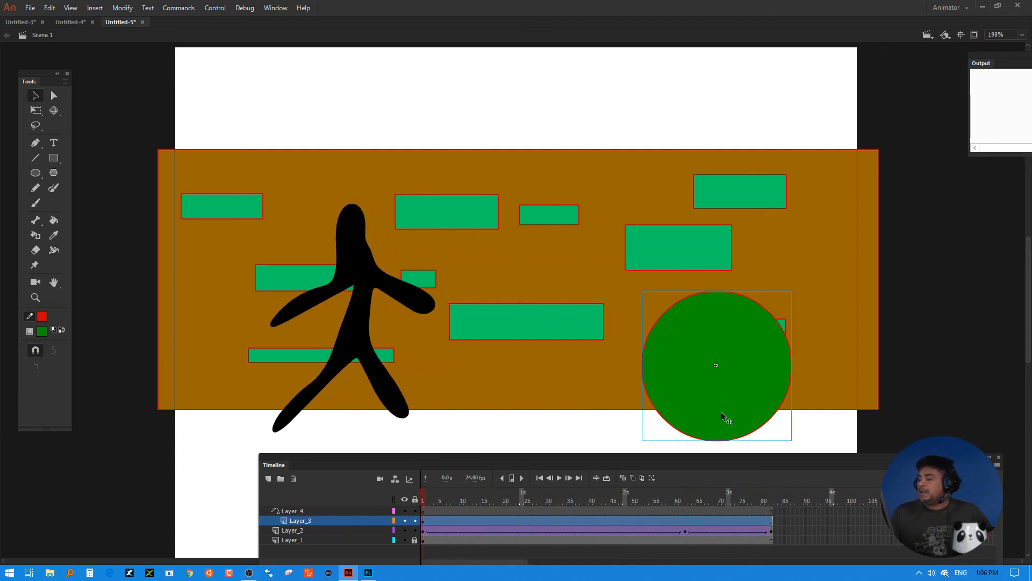
pyautogui.rightClick(721, 411)
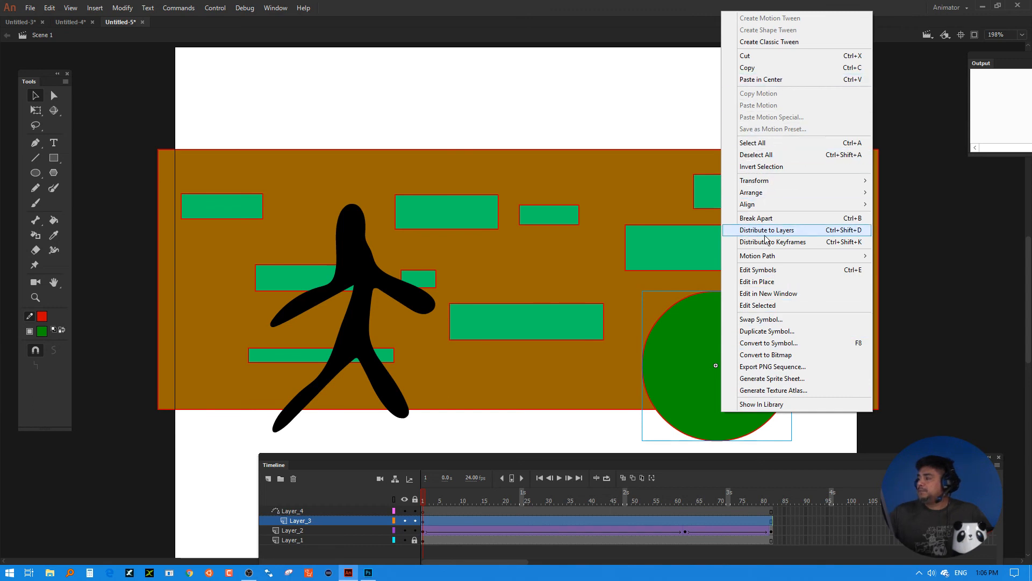
pyautogui.click(689, 403)
pyautogui.click(275, 8)
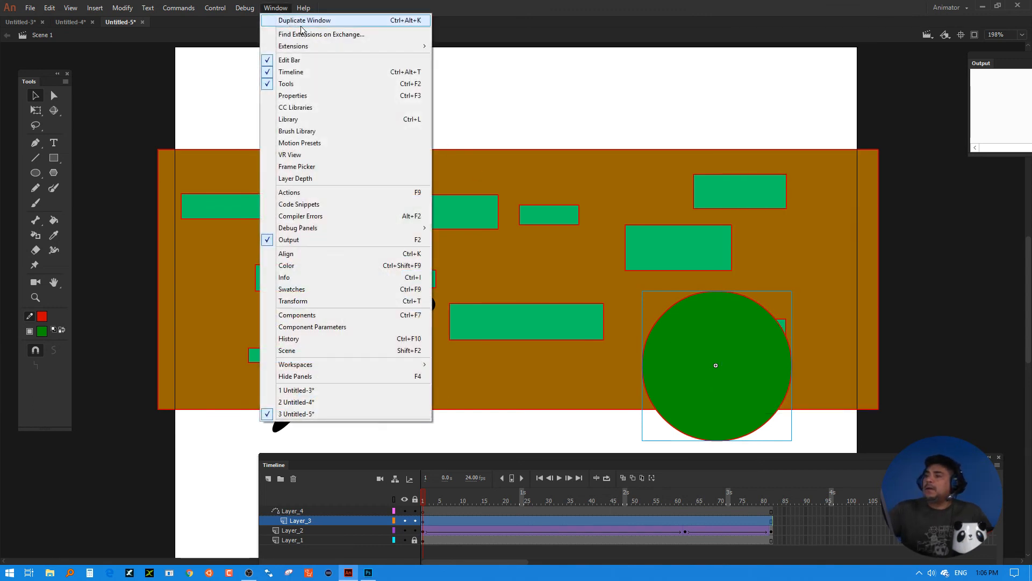
pyautogui.click(505, 118)
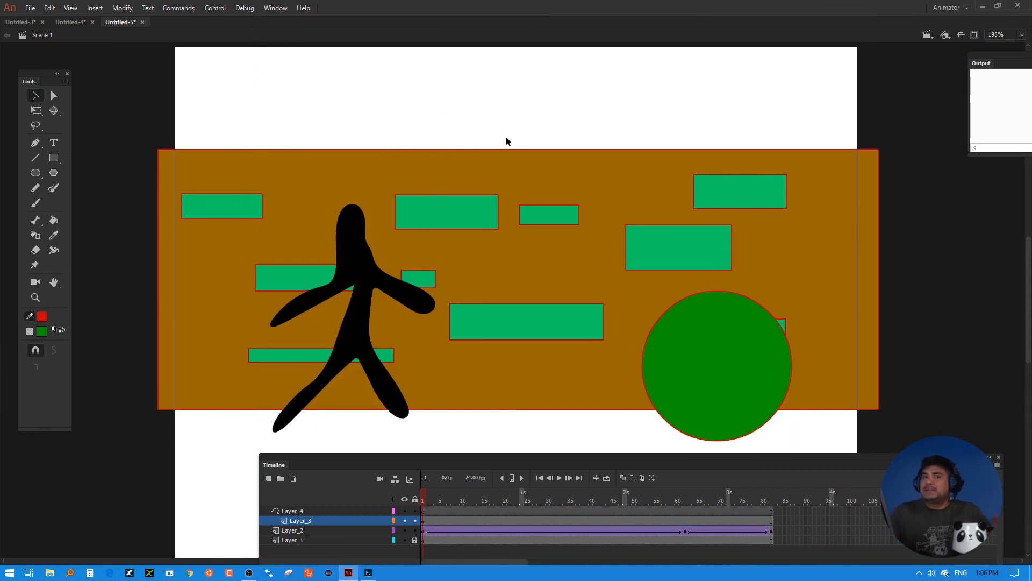
# - Test the movie to examine the green circle's motion and close the preview
pyautogui.hotkey('ctrl', 'Return')
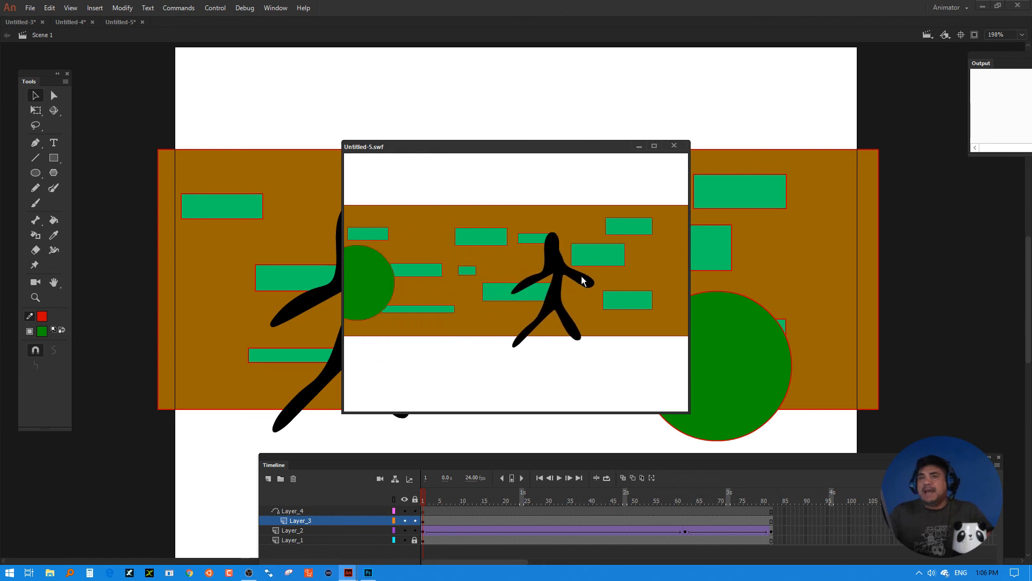
pyautogui.click(682, 149)
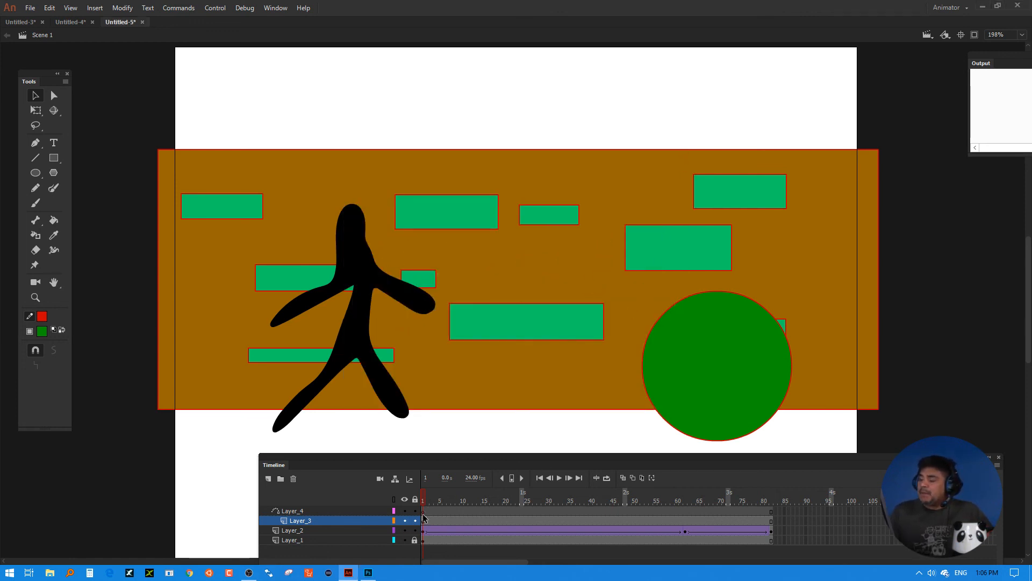
# - Move Layer_3 out from under its guide layer and delete the guide layer Layer_4
pyautogui.click(289, 521)
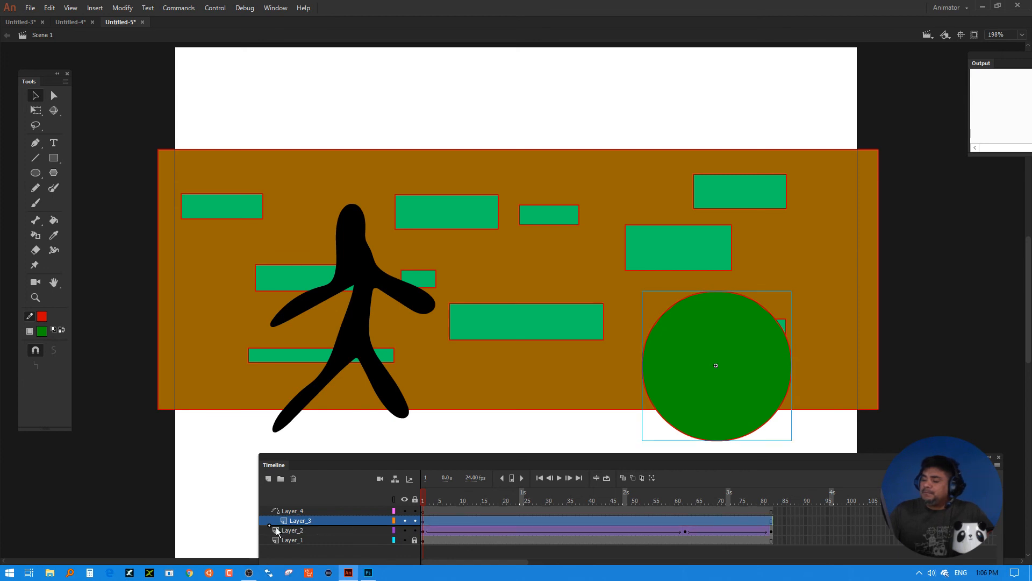
pyautogui.click(325, 510)
pyautogui.click(293, 479)
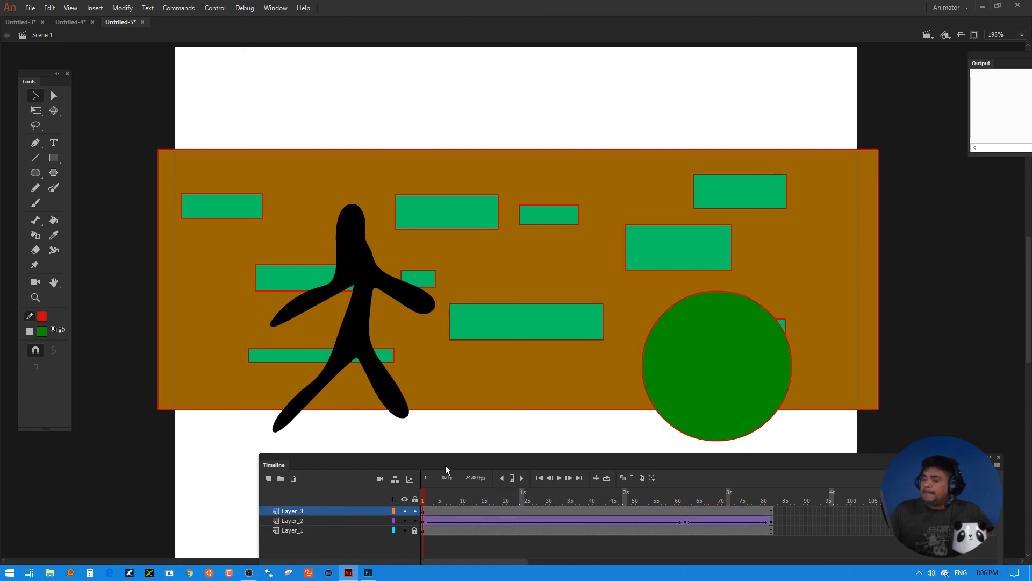
# - Change Symbol 2's type to Graphic in its library properties and close the Library
pyautogui.click(701, 410)
pyautogui.click(275, 7)
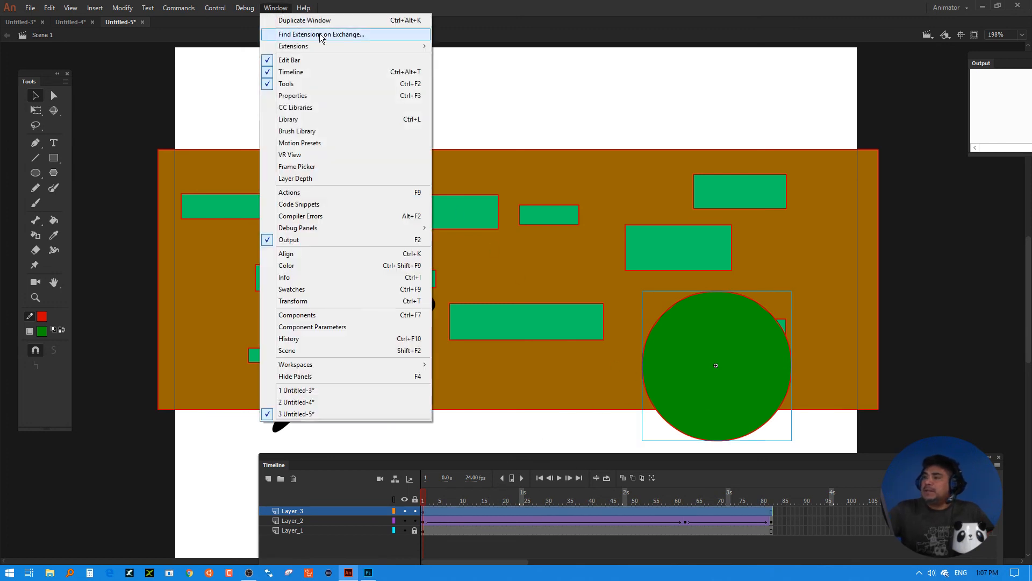
pyautogui.moveTo(369, 47)
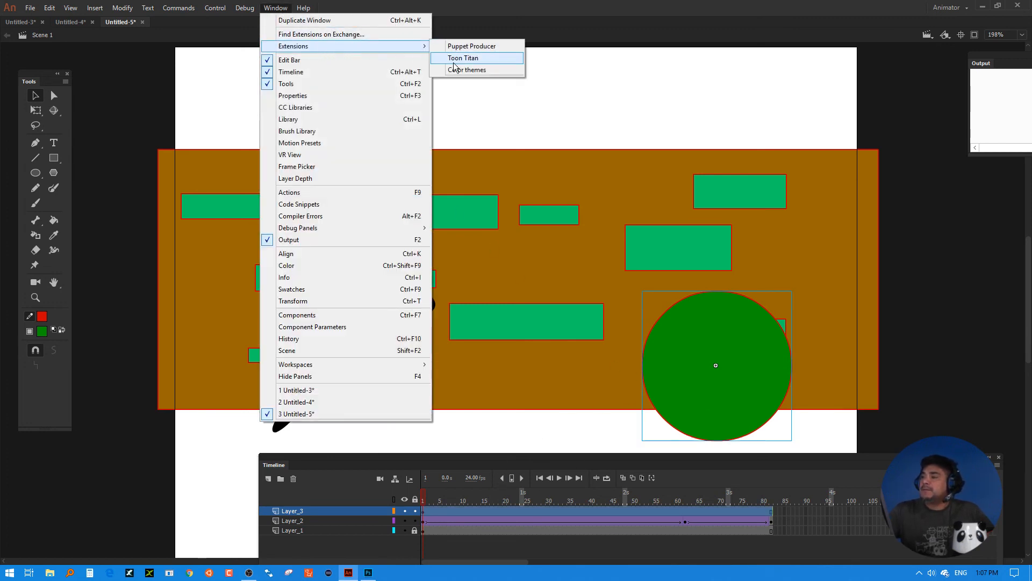
pyautogui.click(341, 119)
pyautogui.click(47, 154)
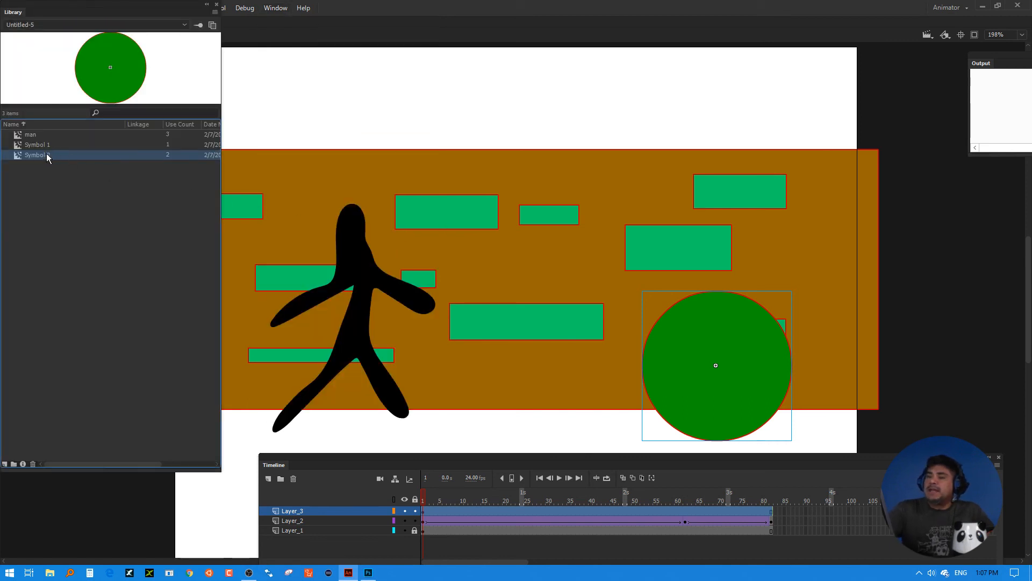
pyautogui.rightClick(60, 156)
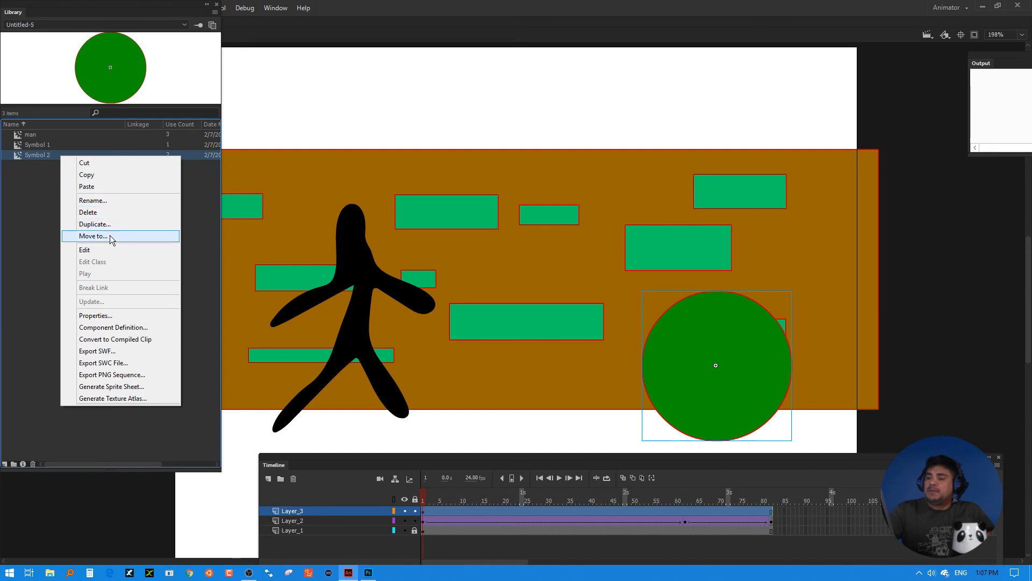
pyautogui.click(115, 315)
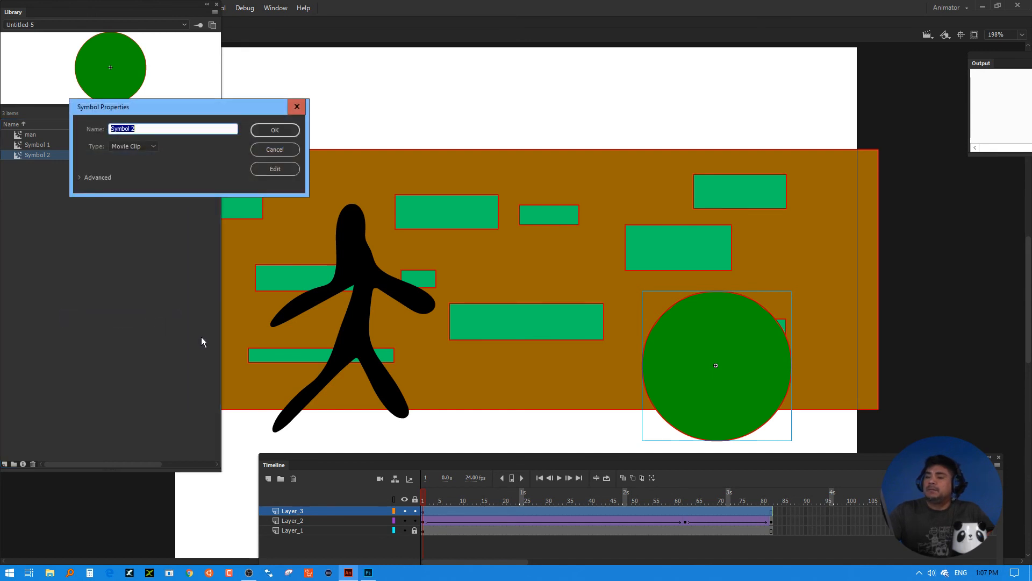
pyautogui.click(144, 147)
pyautogui.click(144, 181)
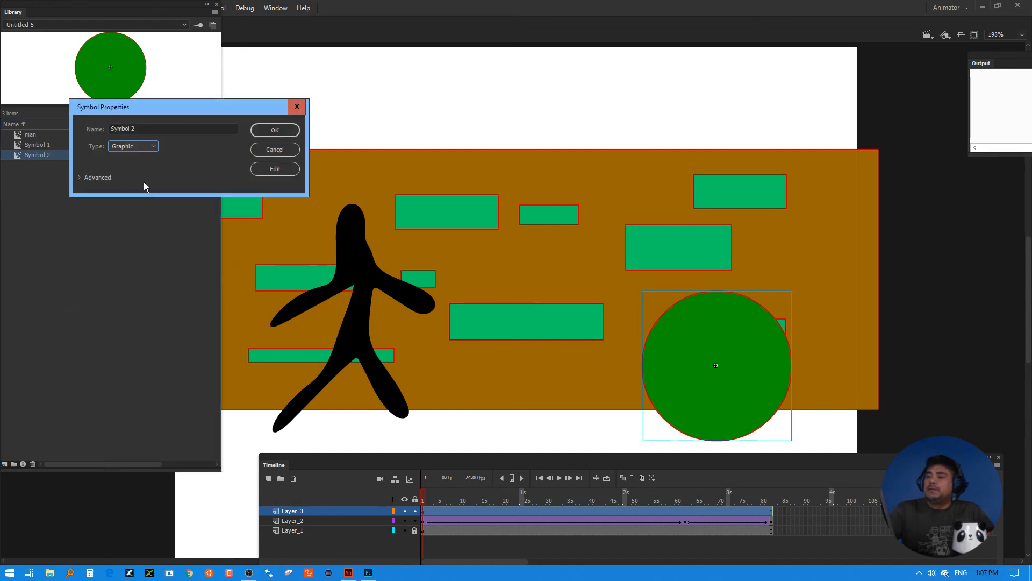
pyautogui.click(289, 127)
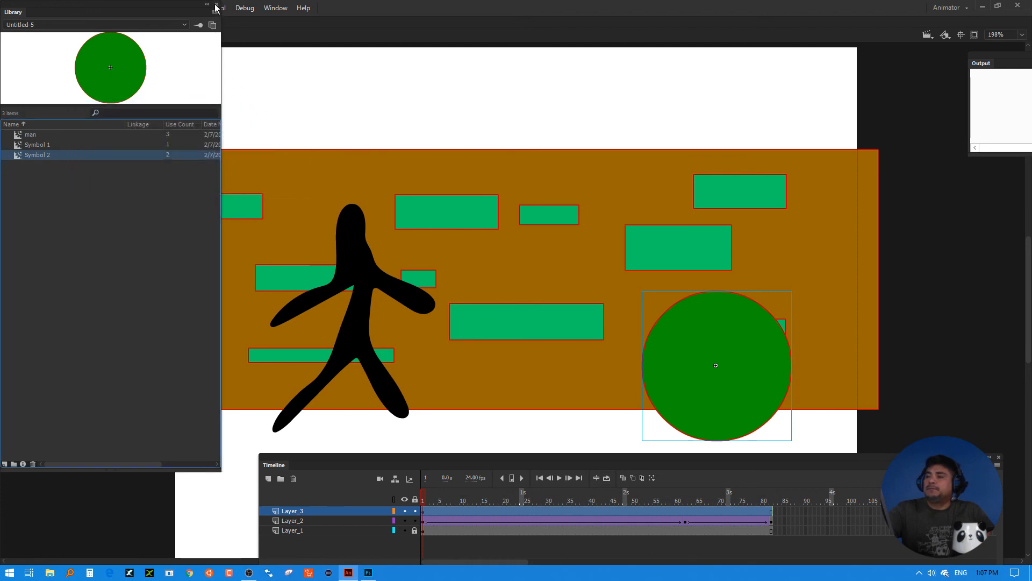
pyautogui.click(216, 5)
# - Show the green circle's properties and change the type of Symbol 1 to Graphic
pyautogui.click(276, 8)
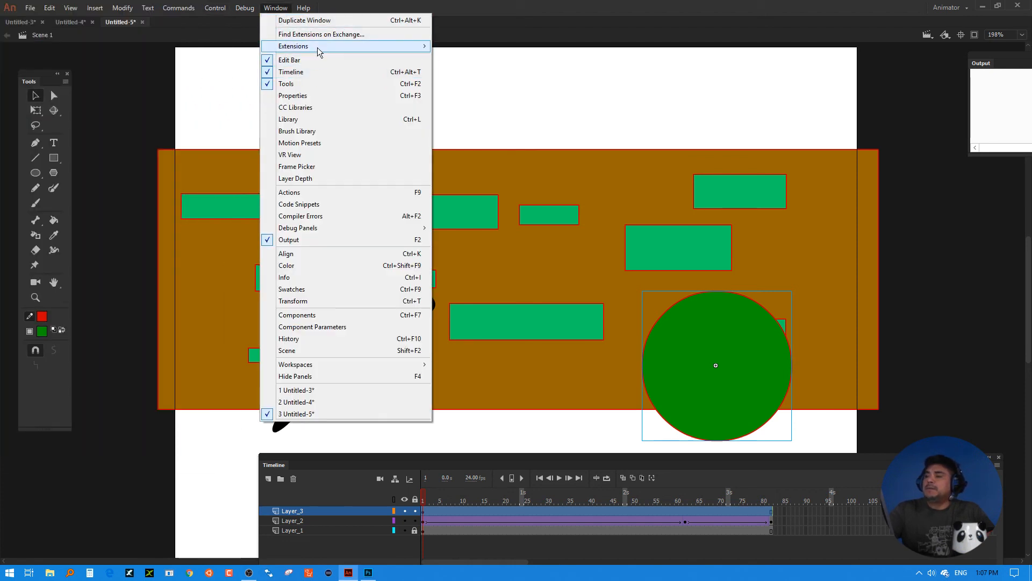
pyautogui.click(311, 95)
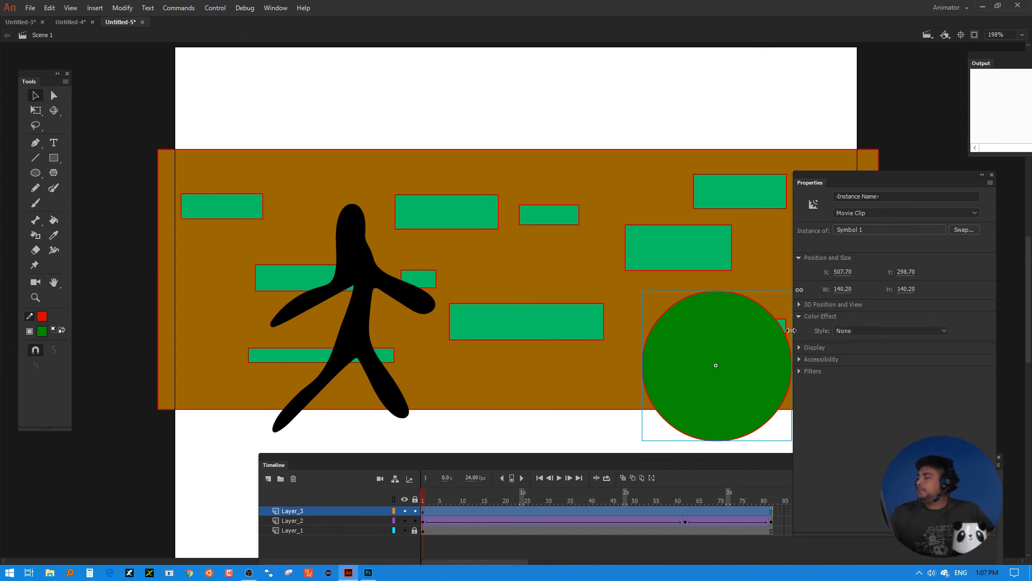
pyautogui.click(871, 230)
pyautogui.click(870, 213)
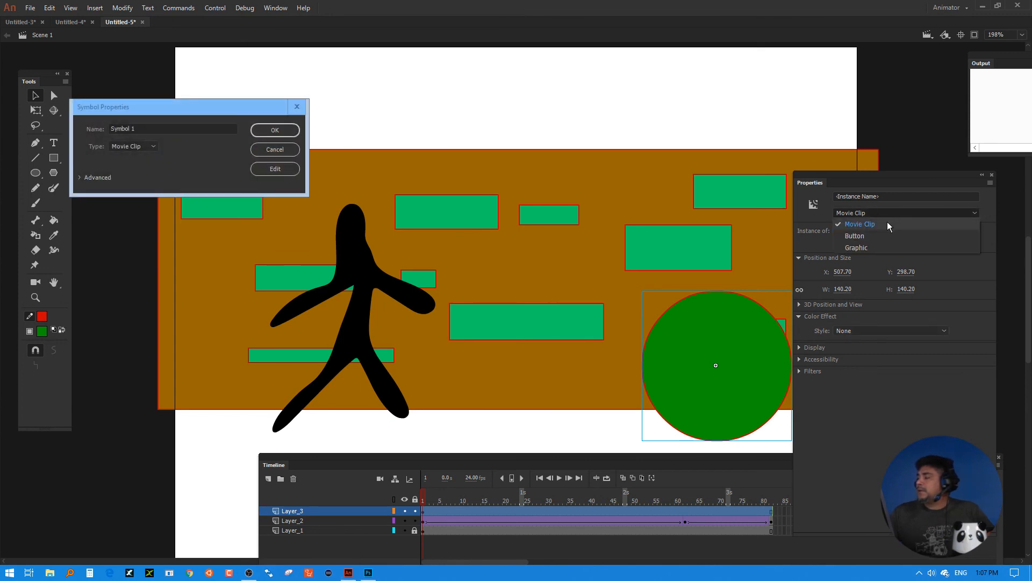
pyautogui.click(146, 143)
pyautogui.click(155, 147)
pyautogui.click(146, 170)
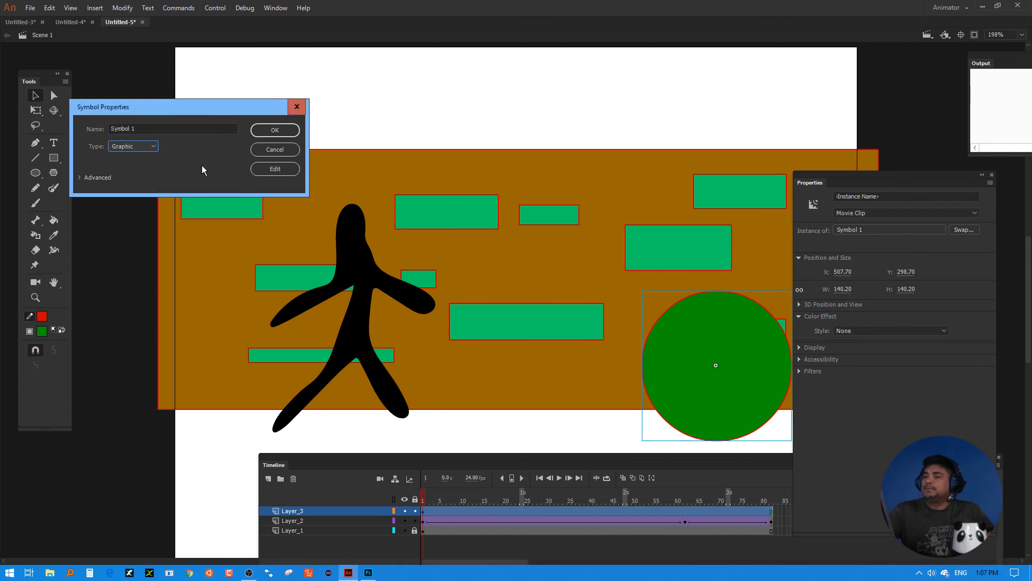
pyautogui.click(286, 129)
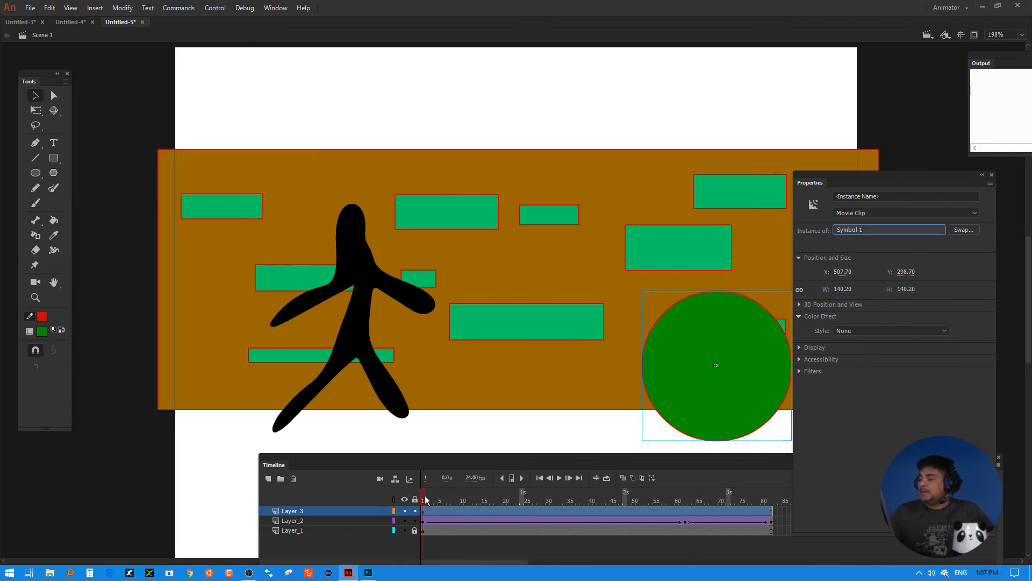
# - Reselect the green circle on the stage at frame 1 and set its instance behaviour to Graphic
pyautogui.moveTo(425, 499)
pyautogui.mouseDown()
pyautogui.moveTo(470, 498)
pyautogui.moveTo(408, 505)
pyautogui.mouseUp()
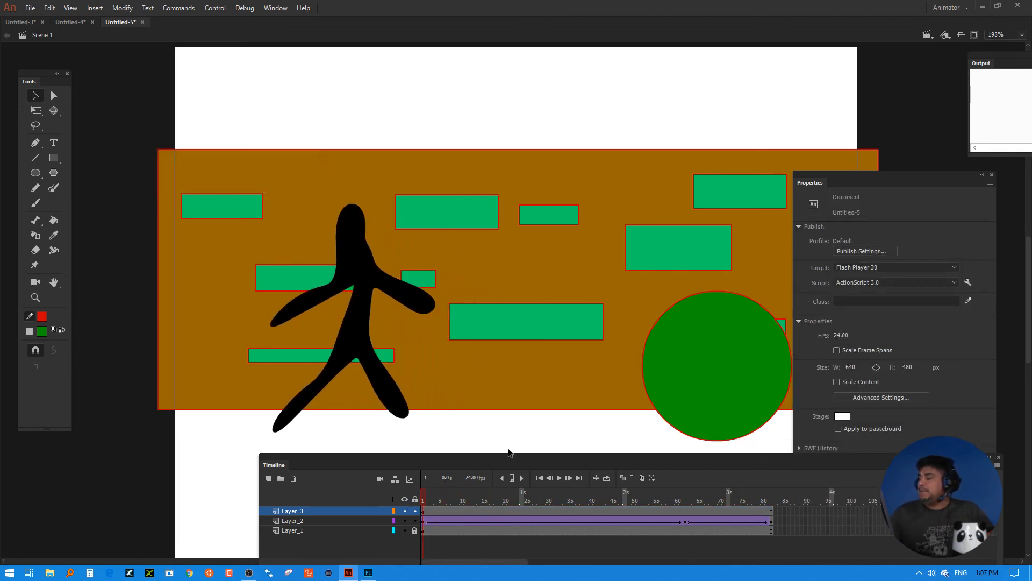
pyautogui.click(693, 395)
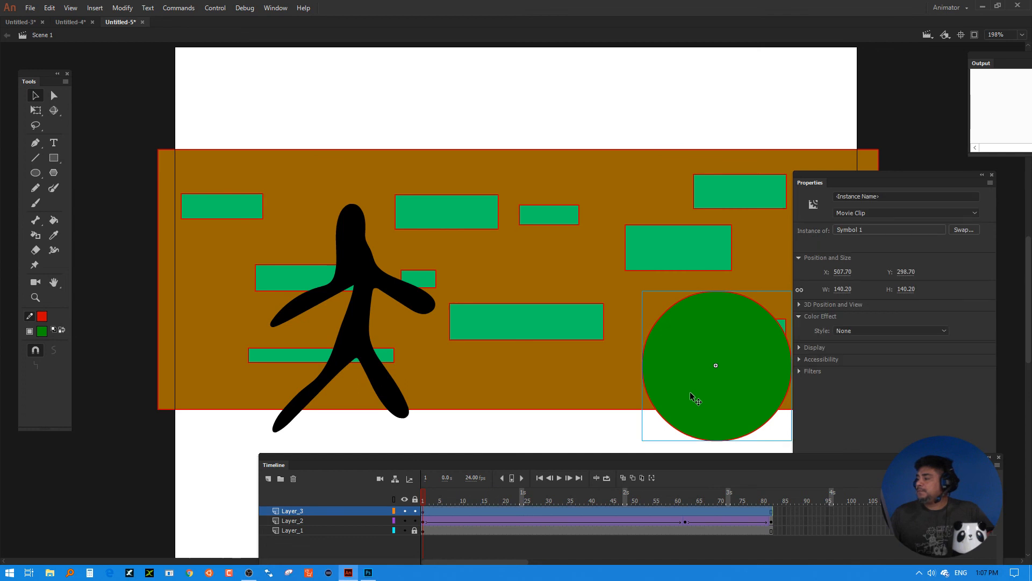
pyautogui.click(904, 213)
pyautogui.click(863, 248)
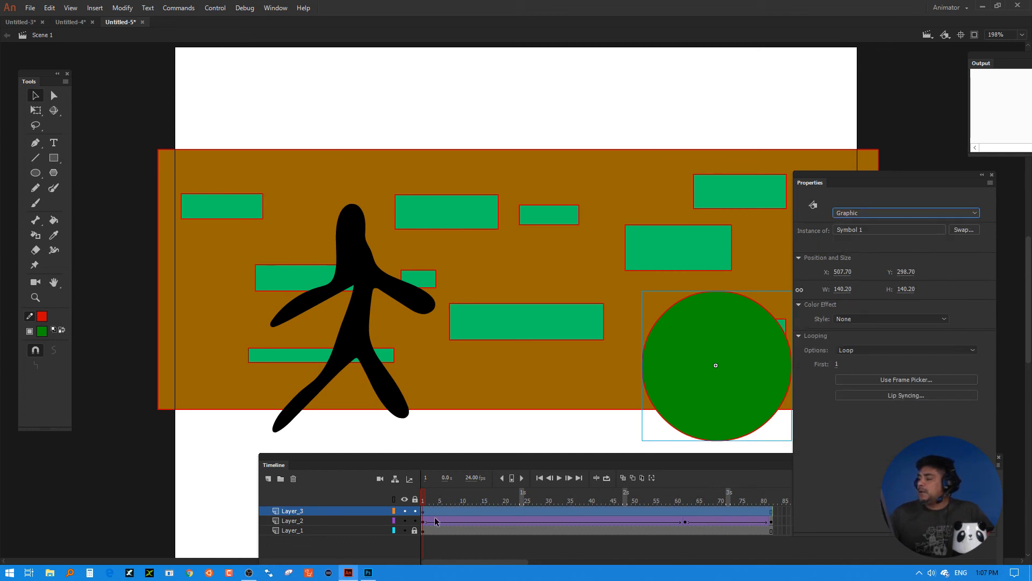
# - Scrub and play the main timeline to check the green circle's nested animation
pyautogui.moveTo(425, 502); pyautogui.dragTo(693, 499)
pyautogui.moveTo(473, 499); pyautogui.dragTo(505, 487)
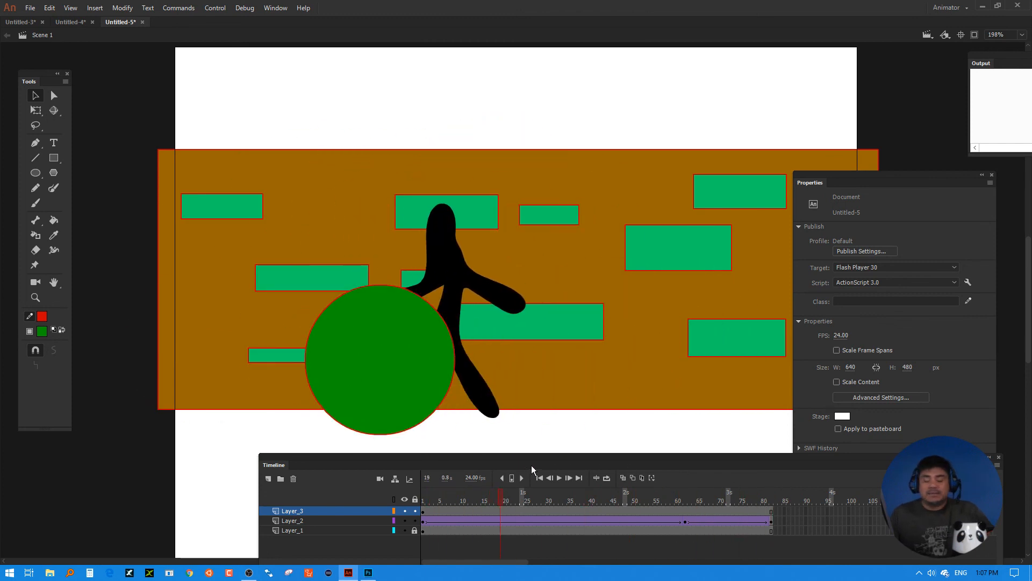
pyautogui.press('Return')
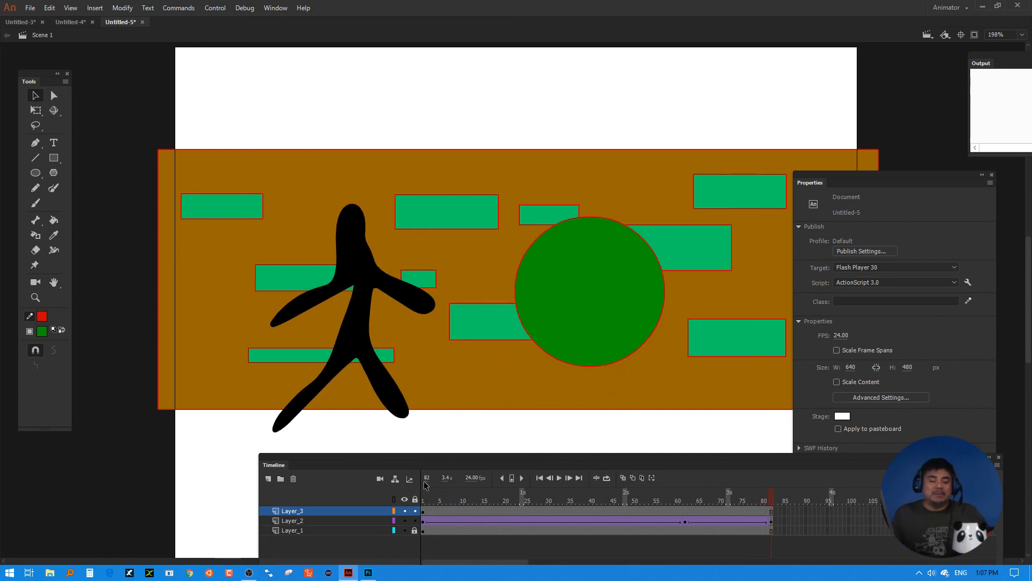
# - Test the movie, close the preview and return the playhead to frame 1
pyautogui.hotkey('ctrl', 'Return')
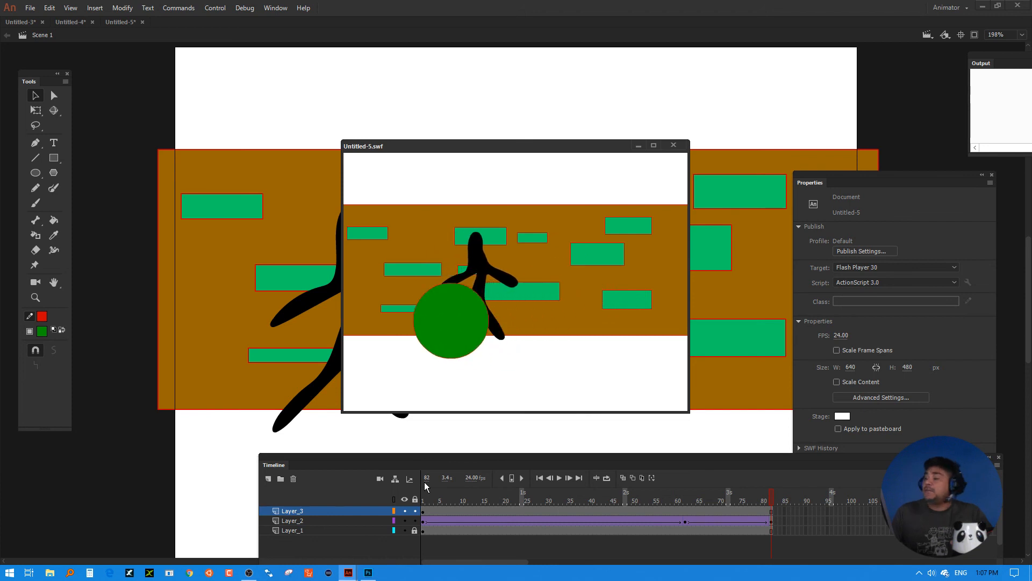
pyautogui.click(674, 144)
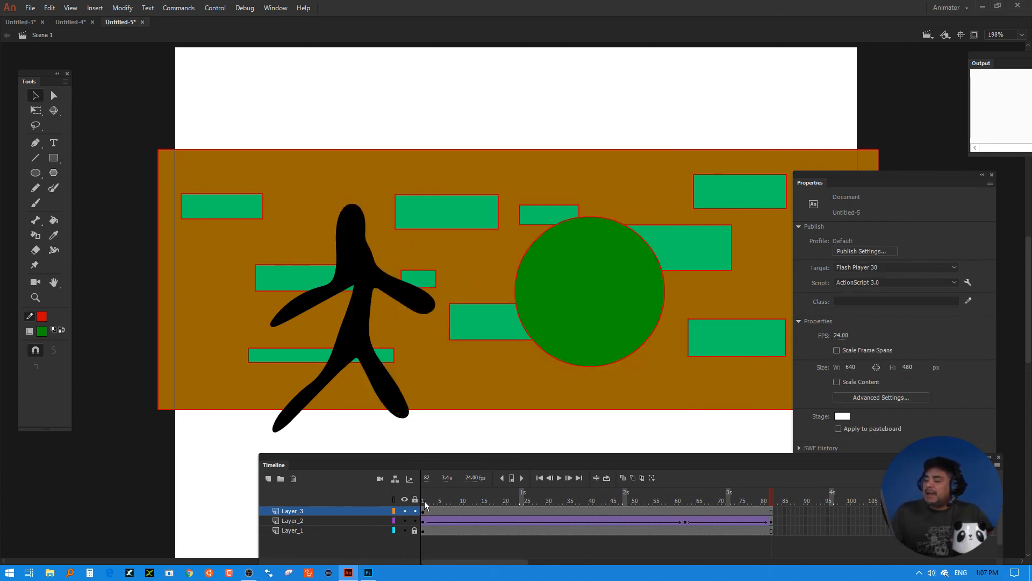
pyautogui.moveTo(425, 501); pyautogui.dragTo(342, 508)
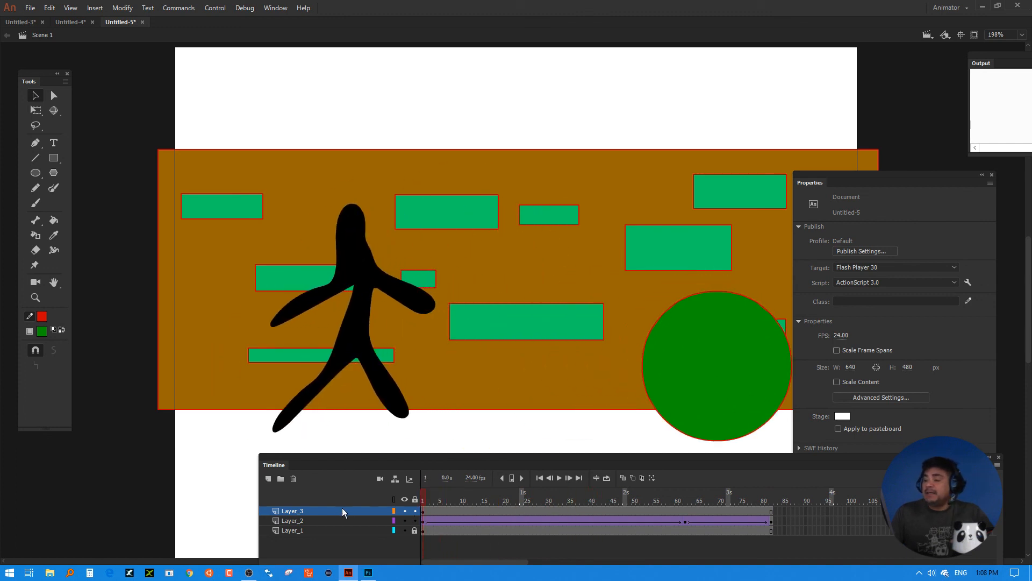
# - Make Layer_3 a mask over Layer_2, nest Layer_1 under the same mask, and play the timeline to check it
pyautogui.rightClick(335, 510)
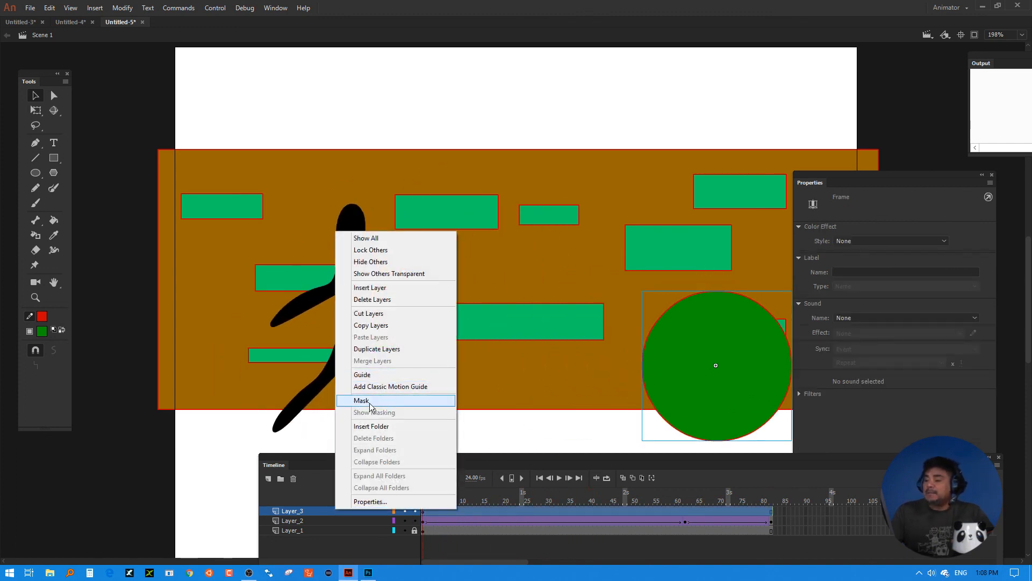
pyautogui.click(368, 400)
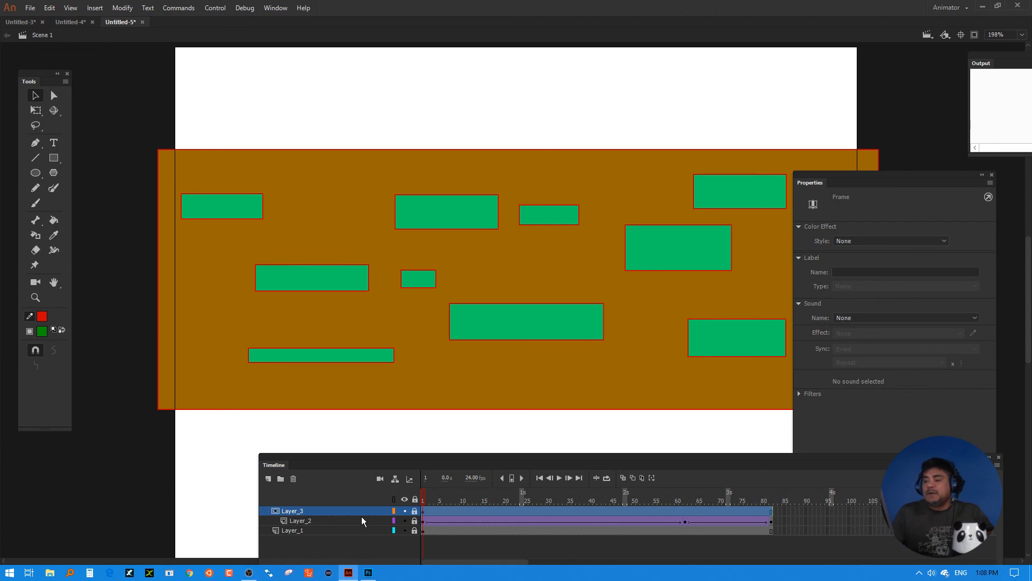
pyautogui.click(560, 478)
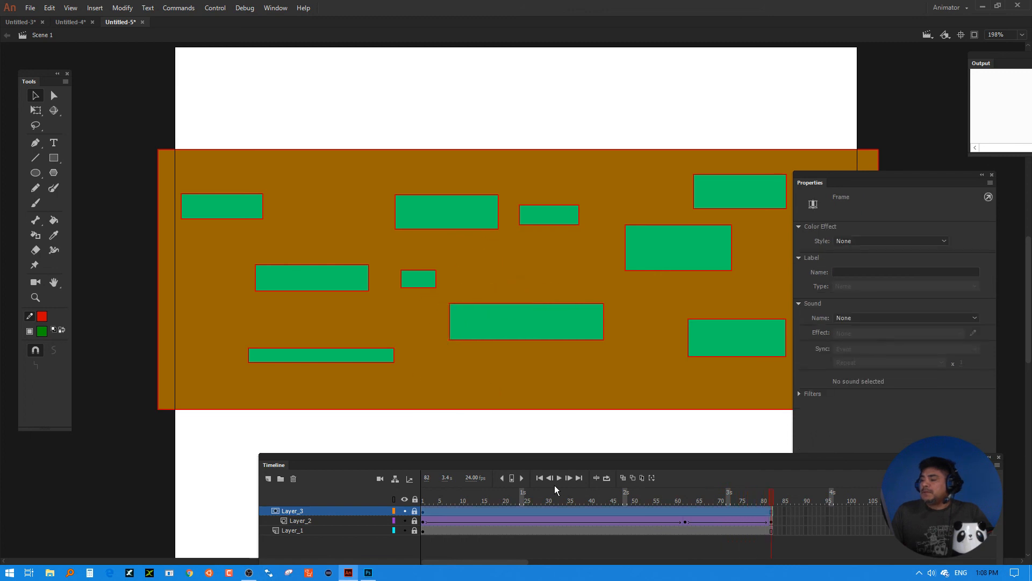
pyautogui.moveTo(511, 499); pyautogui.dragTo(416, 539)
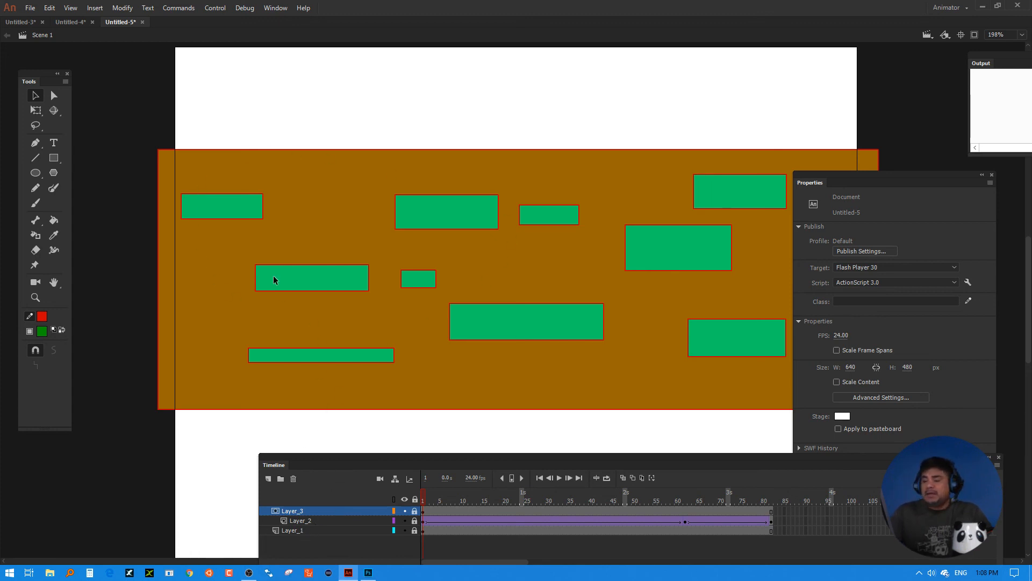
pyautogui.moveTo(295, 531); pyautogui.dragTo(302, 527)
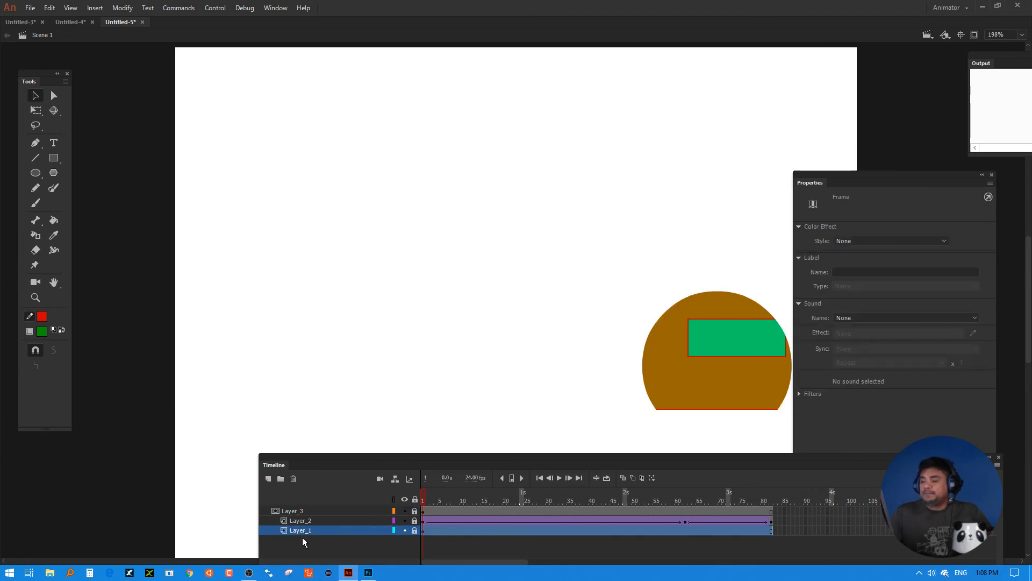
pyautogui.click(557, 478)
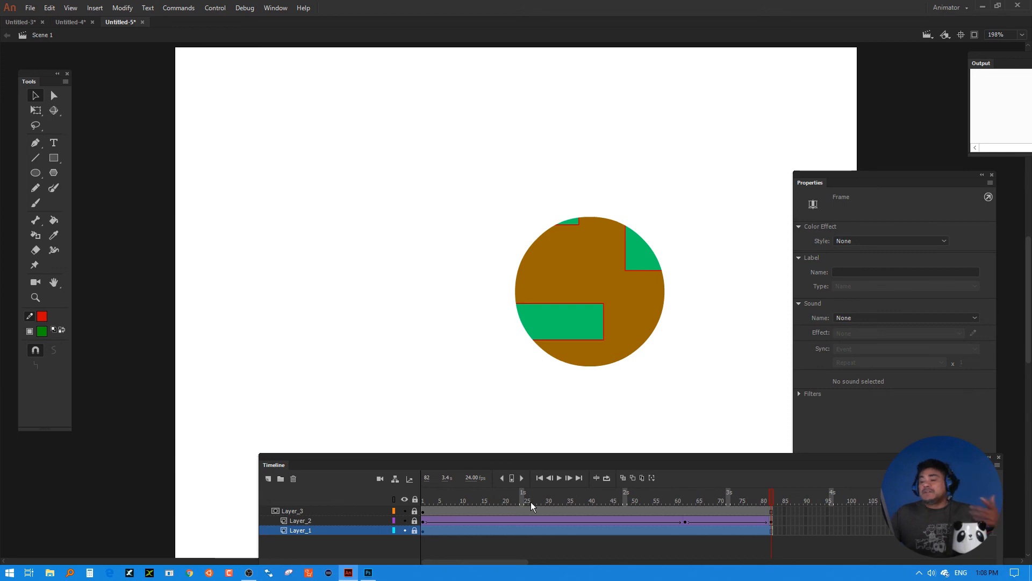
# - Unlock Layer_1 and paste a copy of its patterned background in place on a new layer beneath the masked layers
pyautogui.click(414, 530)
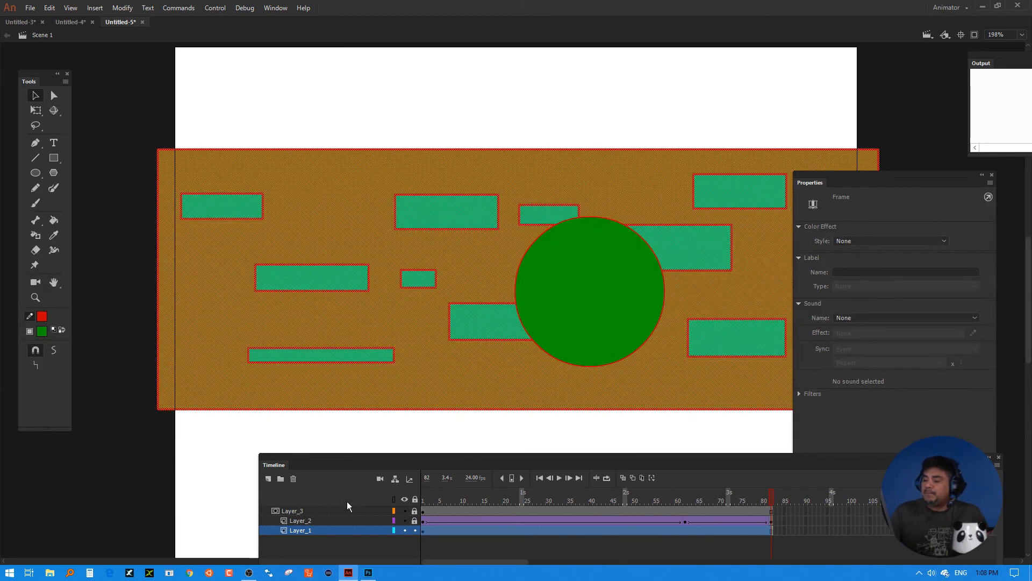
pyautogui.click(277, 514)
pyautogui.click(268, 479)
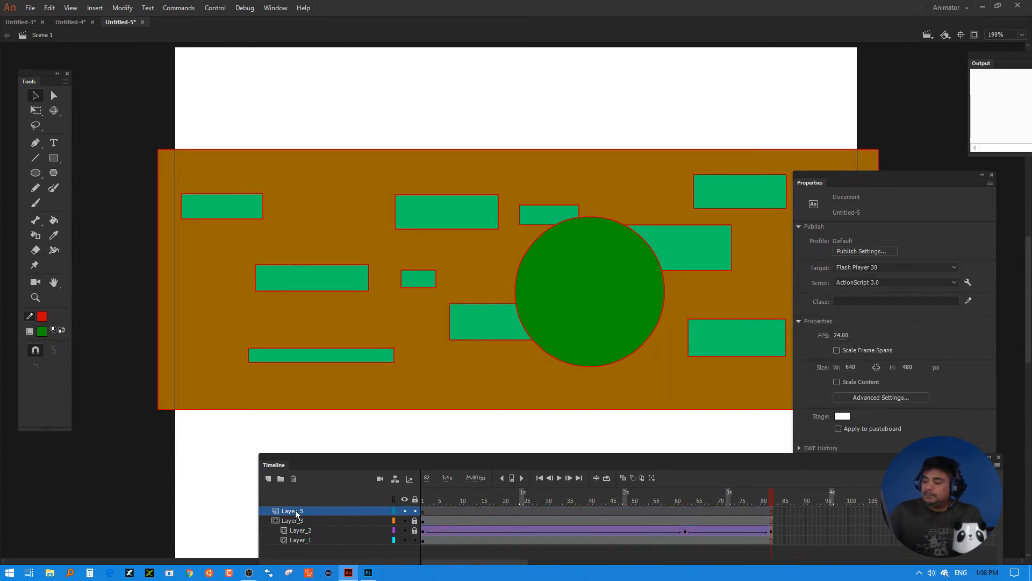
pyautogui.moveTo(295, 511); pyautogui.dragTo(295, 546)
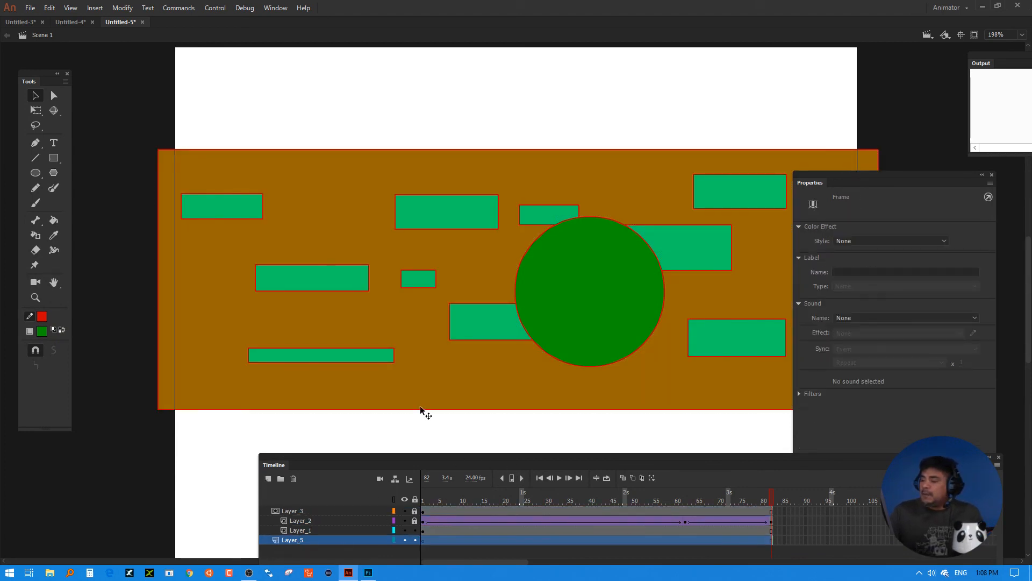
pyautogui.rightClick(446, 428)
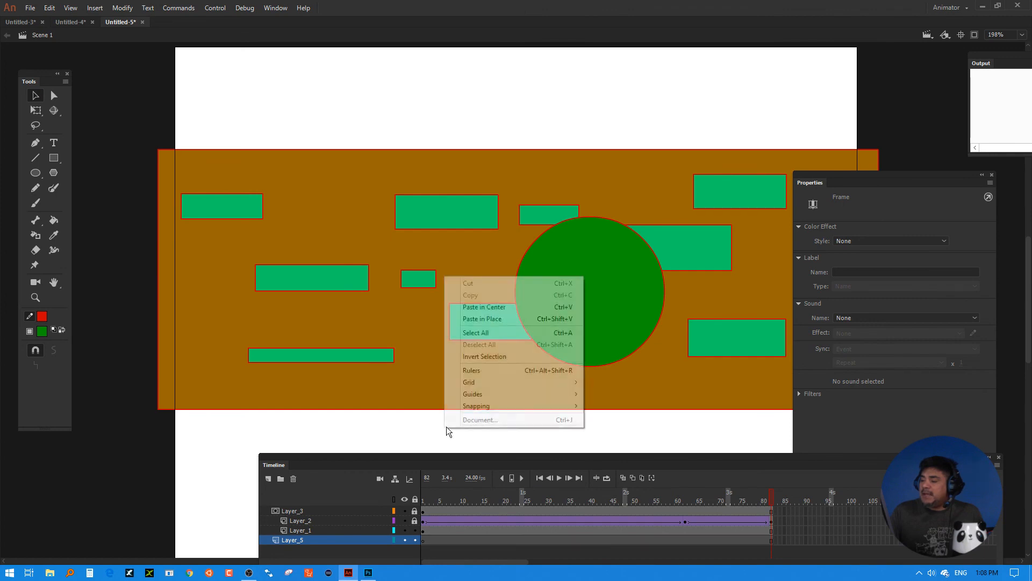
pyautogui.click(499, 319)
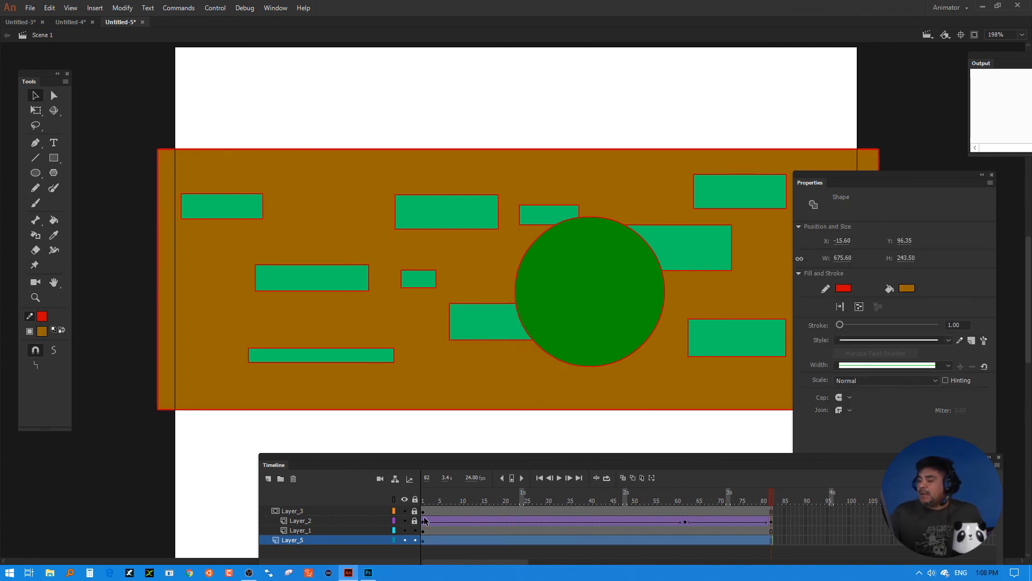
# - Lock Layer_1, toggle the visibility of the masked layers and Layer_5 to compare them, and play the timeline
pyautogui.click(414, 531)
pyautogui.moveTo(405, 510); pyautogui.dragTo(405, 530)
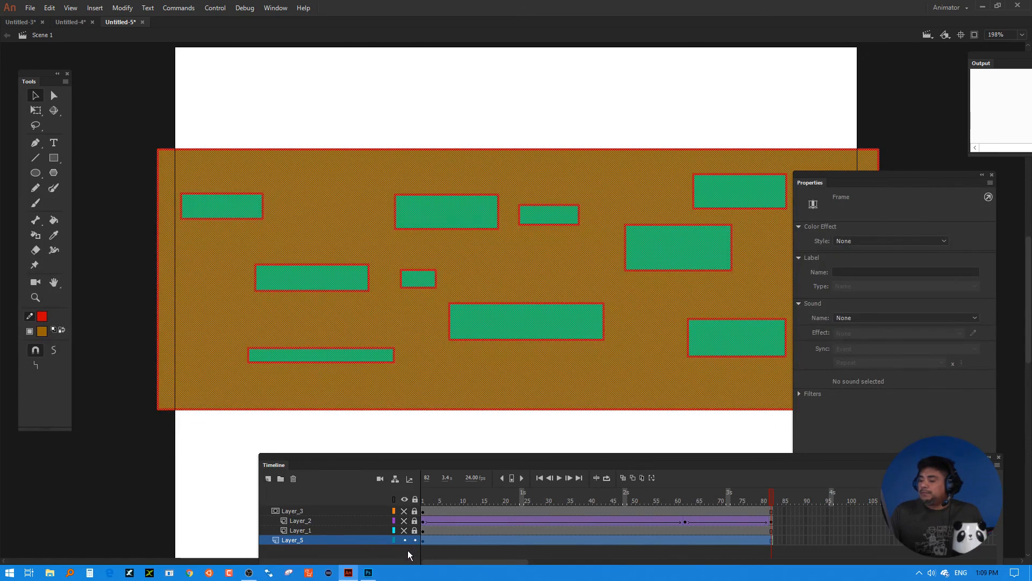
pyautogui.click(453, 427)
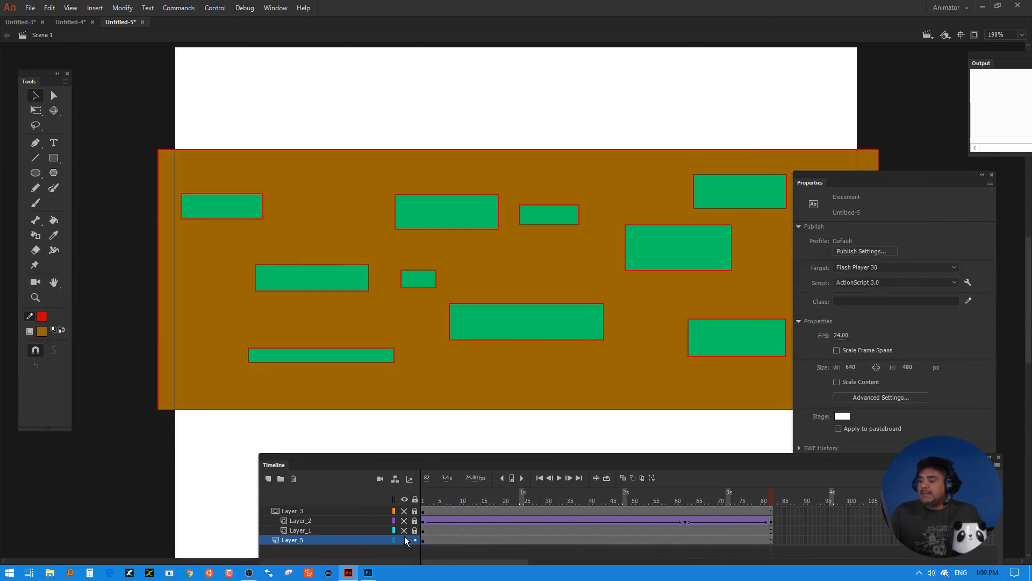
pyautogui.click(405, 540)
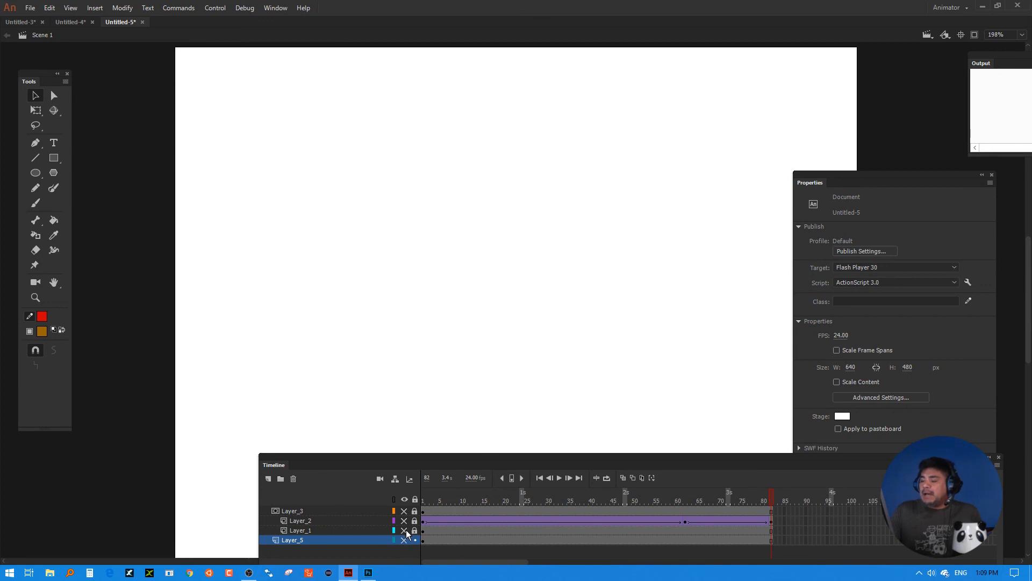
pyautogui.moveTo(405, 543); pyautogui.dragTo(404, 511)
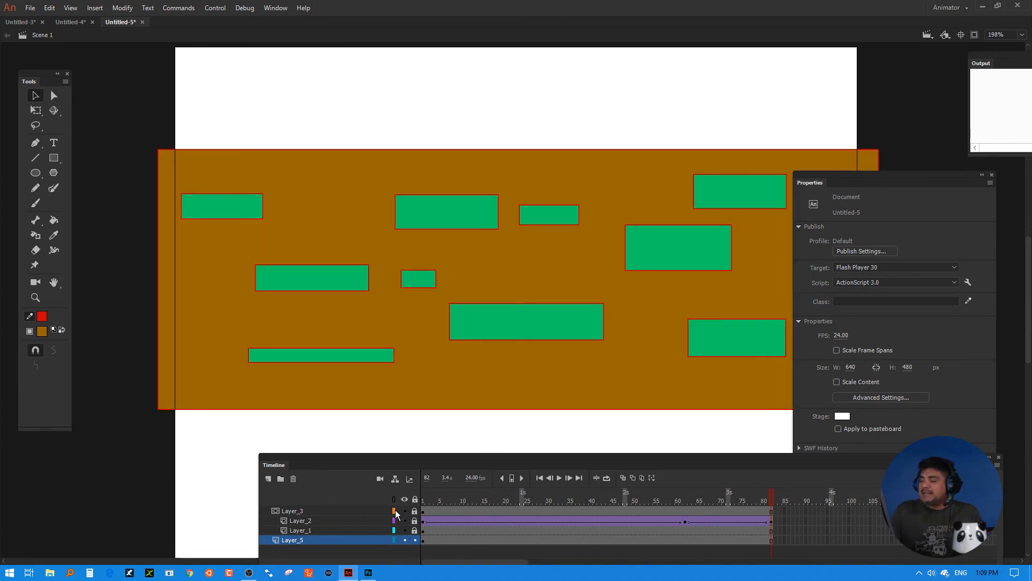
pyautogui.click(405, 541)
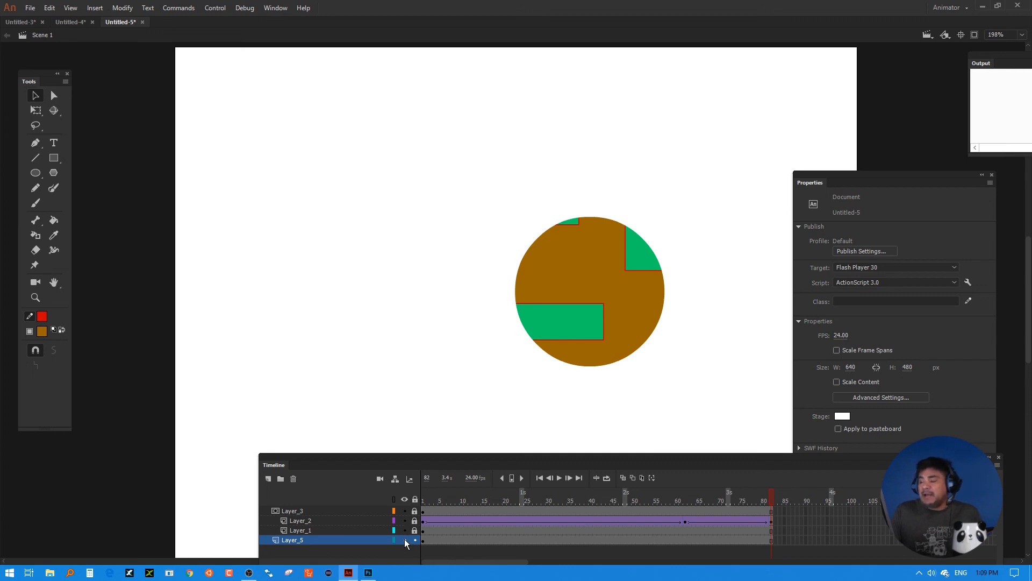
pyautogui.click(405, 540)
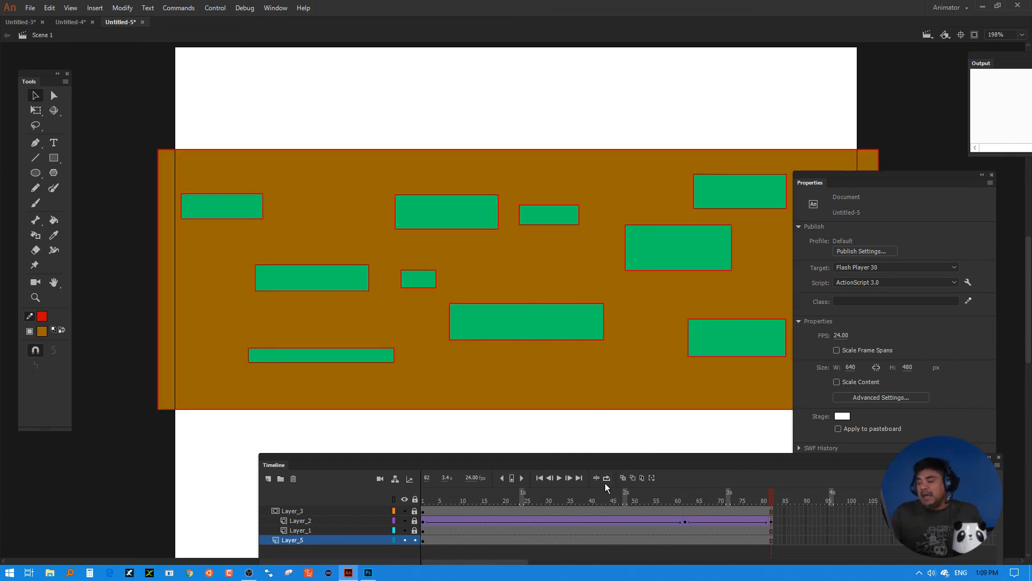
pyautogui.click(559, 478)
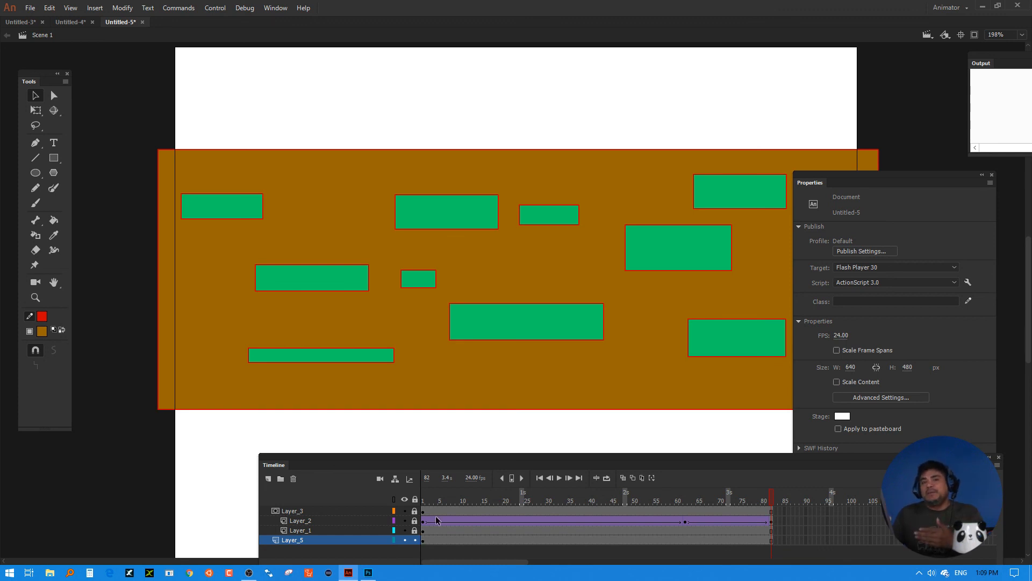
# - Isolate Layer_1 by hiding Layer_3, Layer_2 and Layer_5, and leave Layer_1 locked
pyautogui.click(364, 530)
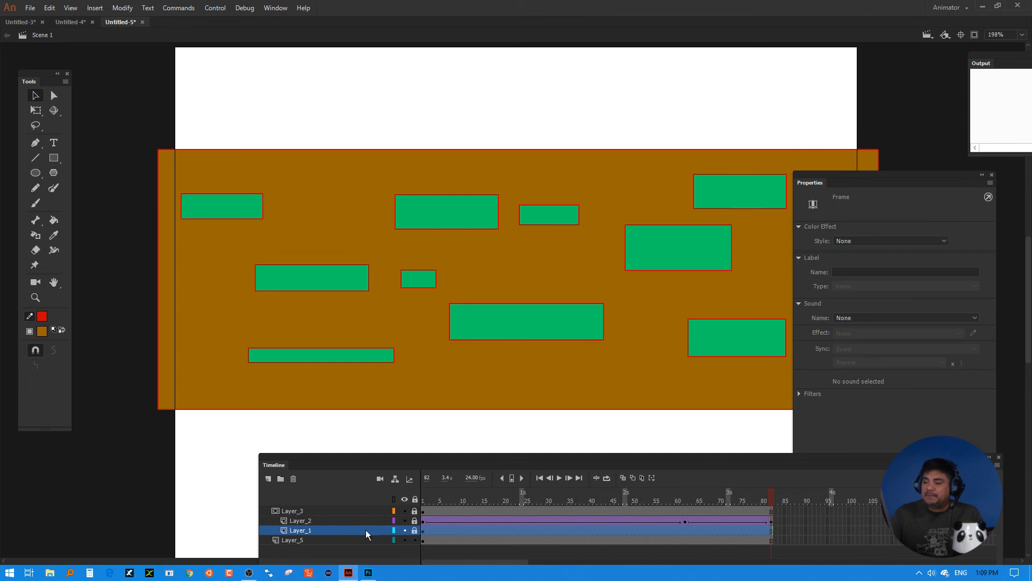
pyautogui.click(414, 530)
pyautogui.moveTo(405, 511); pyautogui.dragTo(404, 528)
pyautogui.click(405, 539)
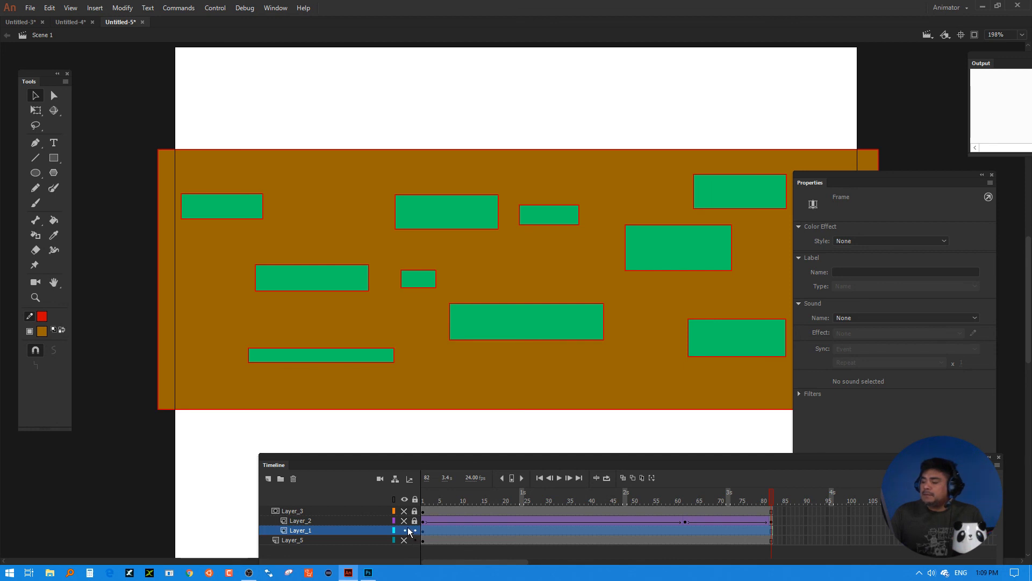
pyautogui.click(405, 531)
pyautogui.click(405, 530)
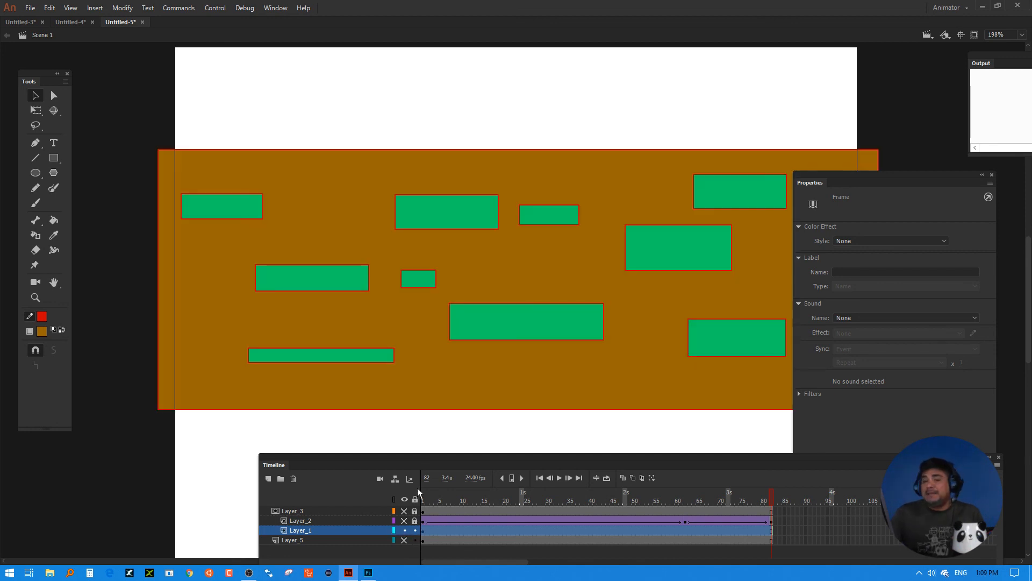
pyautogui.click(407, 530)
pyautogui.click(409, 531)
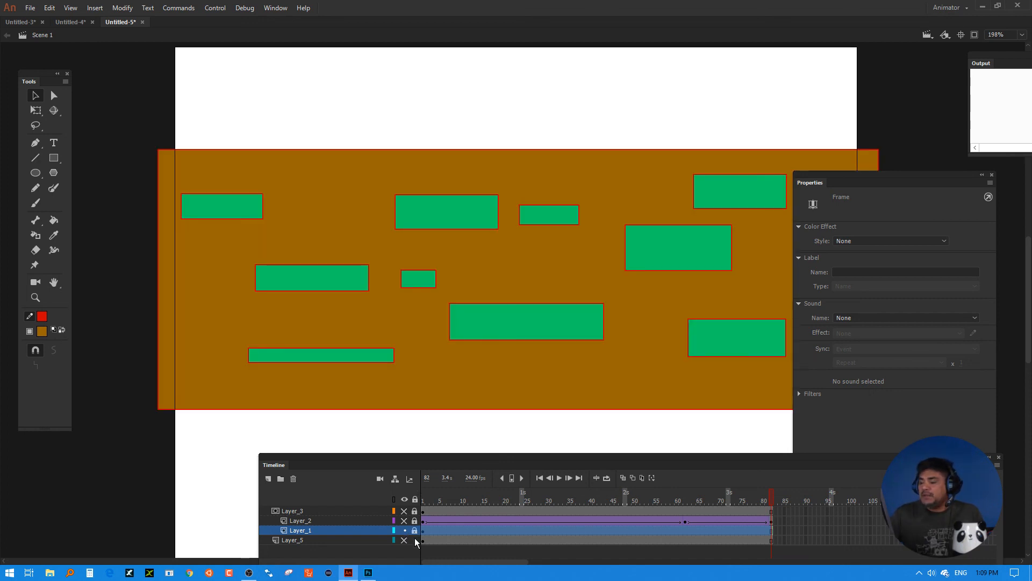
# - Show Layer_5 at frame 1 and mix a darker shade of the background's #996600 brown as the fill colour
pyautogui.click(405, 540)
pyautogui.click(424, 540)
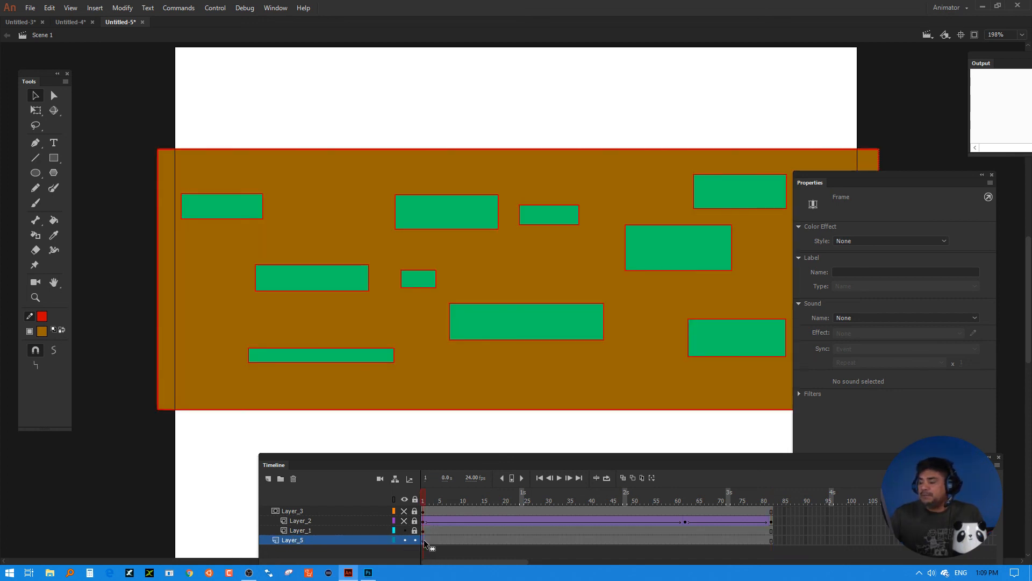
pyautogui.click(464, 443)
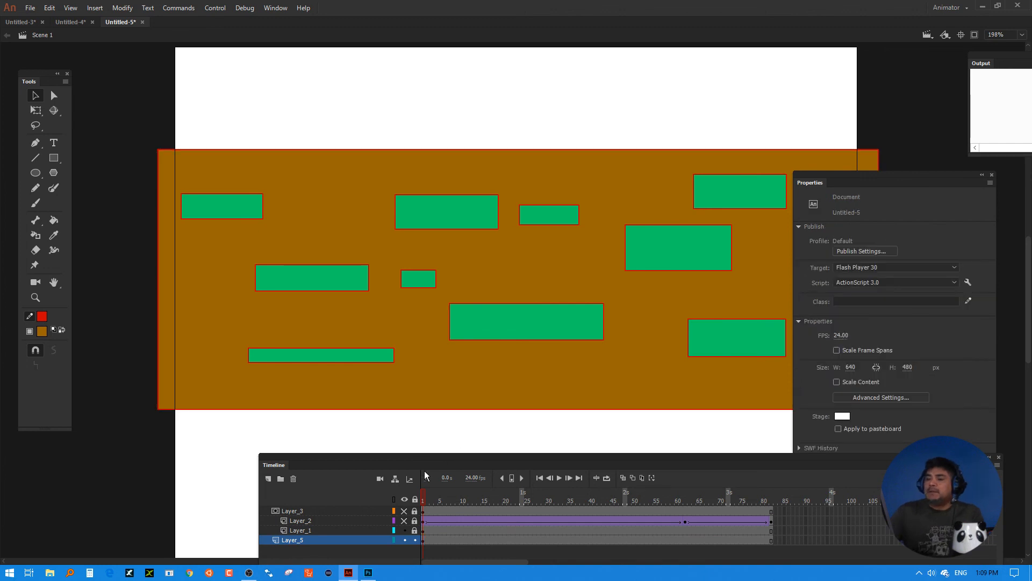
pyautogui.click(42, 330)
pyautogui.click(264, 234)
pyautogui.click(42, 331)
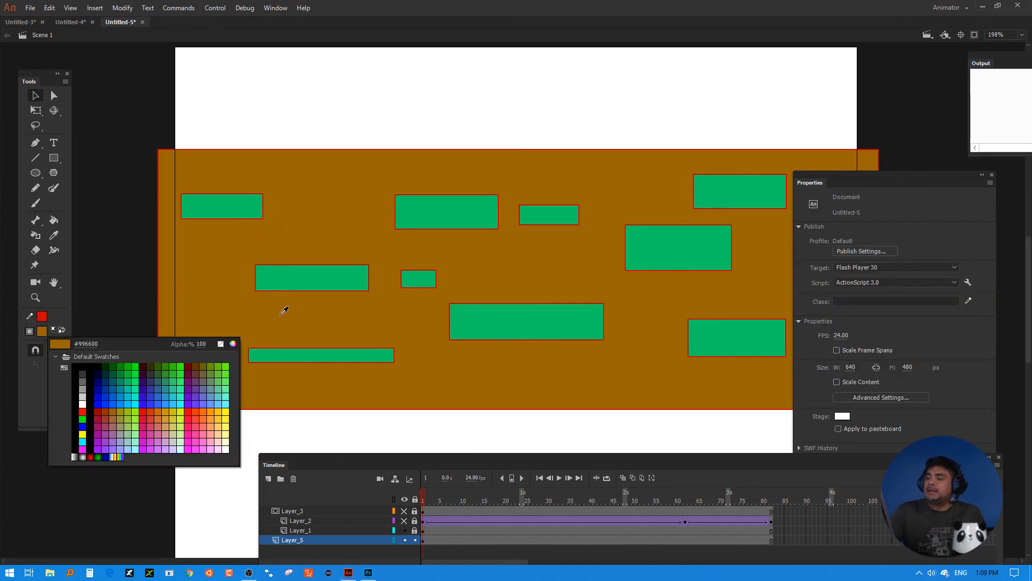
pyautogui.click(238, 349)
pyautogui.moveTo(747, 139); pyautogui.dragTo(733, 140)
pyautogui.click(793, 72)
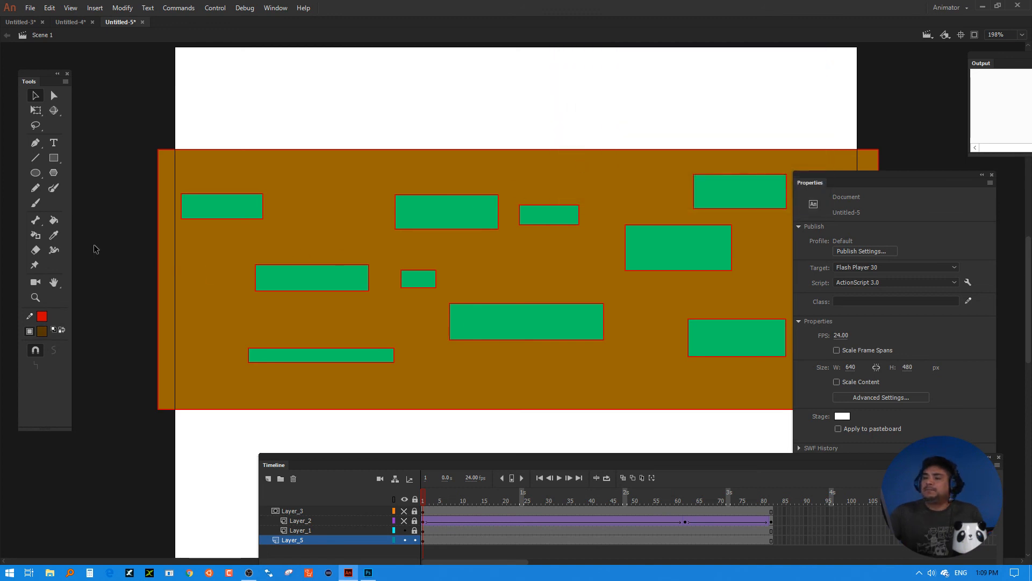
# - Fill Layer_5's brown background with the darker brown using the Paint Bucket, and hide Layer_1
pyautogui.click(54, 220)
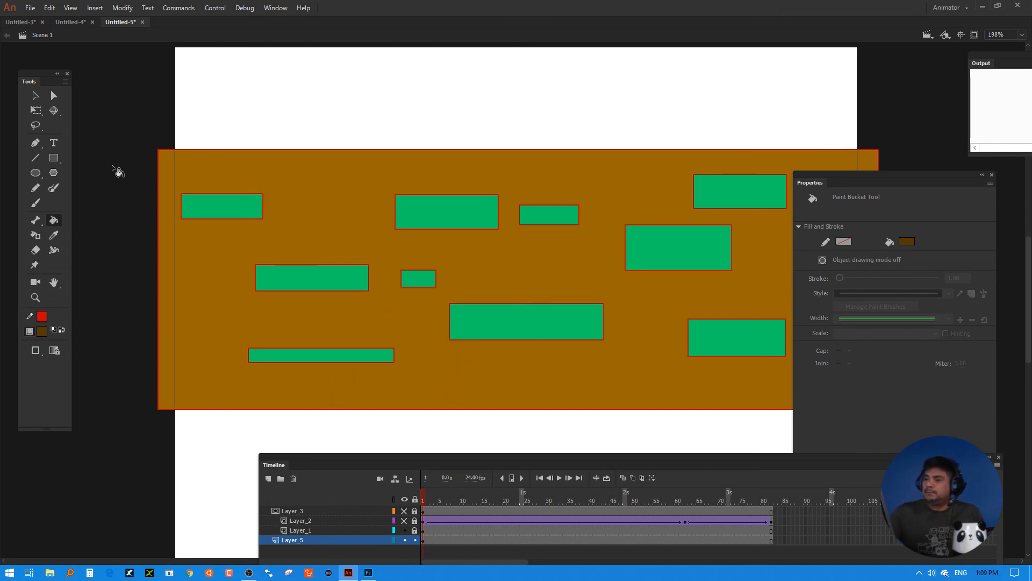
pyautogui.press('v')
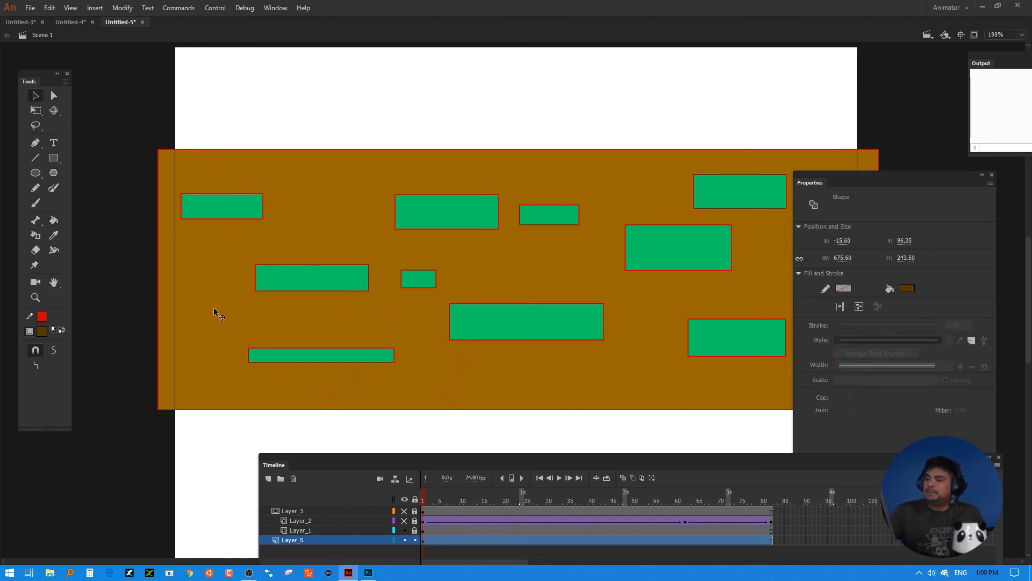
pyautogui.click(215, 311)
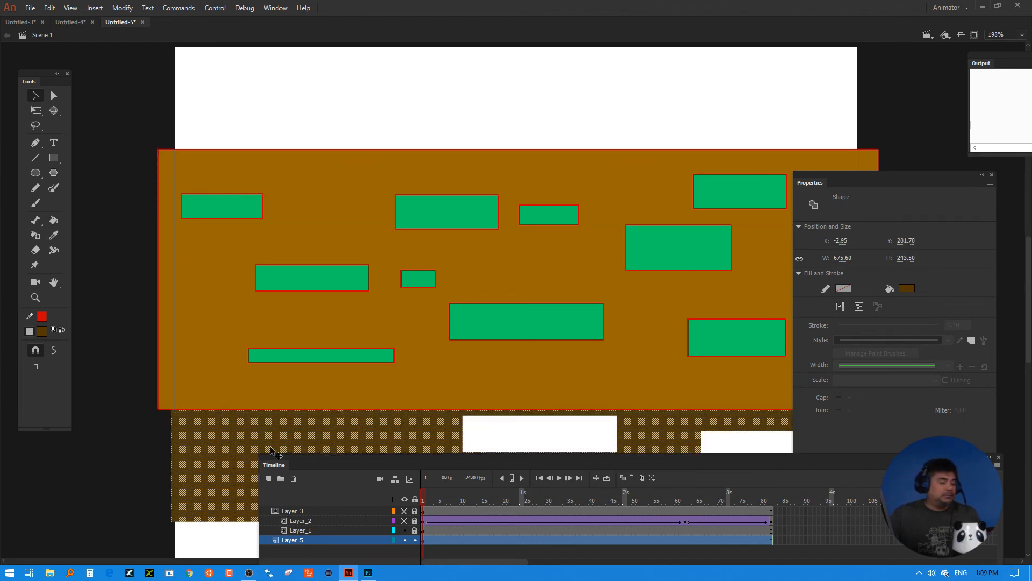
pyautogui.hotkey('ctrl', 'z')
pyautogui.click(412, 530)
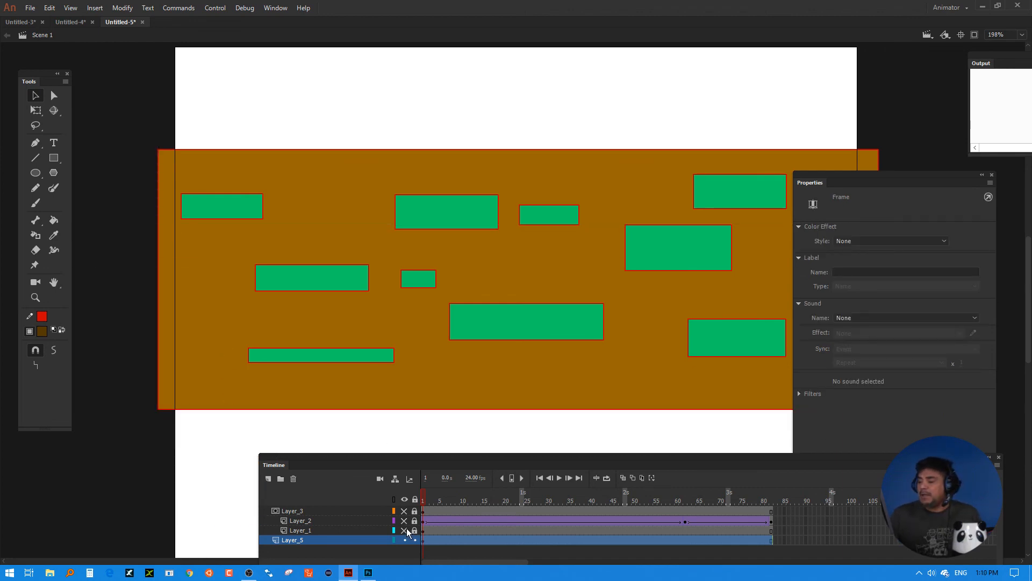
pyautogui.click(393, 436)
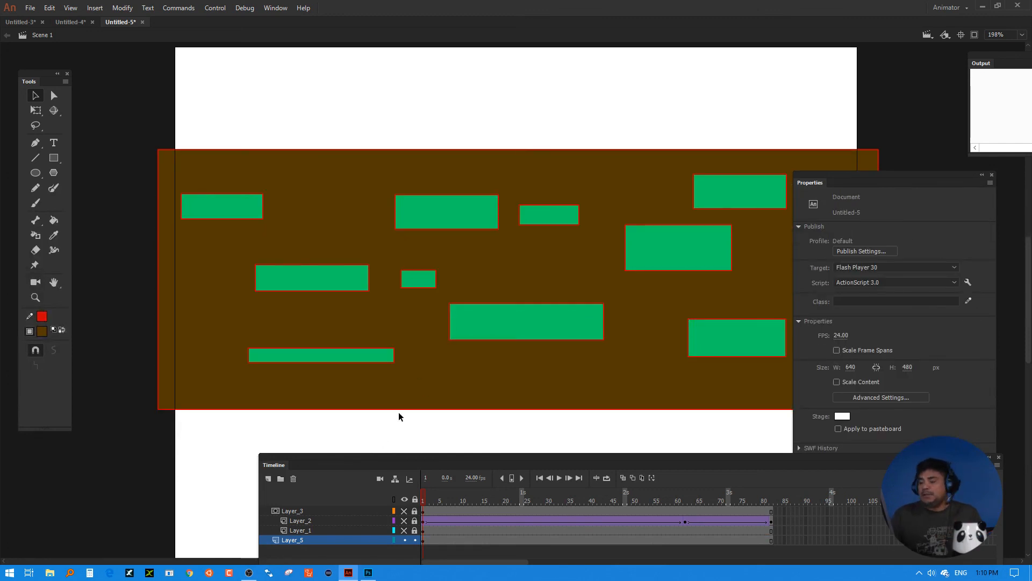
# - Sample the green of Layer_5's rectangles as the fill colour, darken it to #008C46, and select the upper-left rectangle
pyautogui.click(42, 331)
pyautogui.click(302, 277)
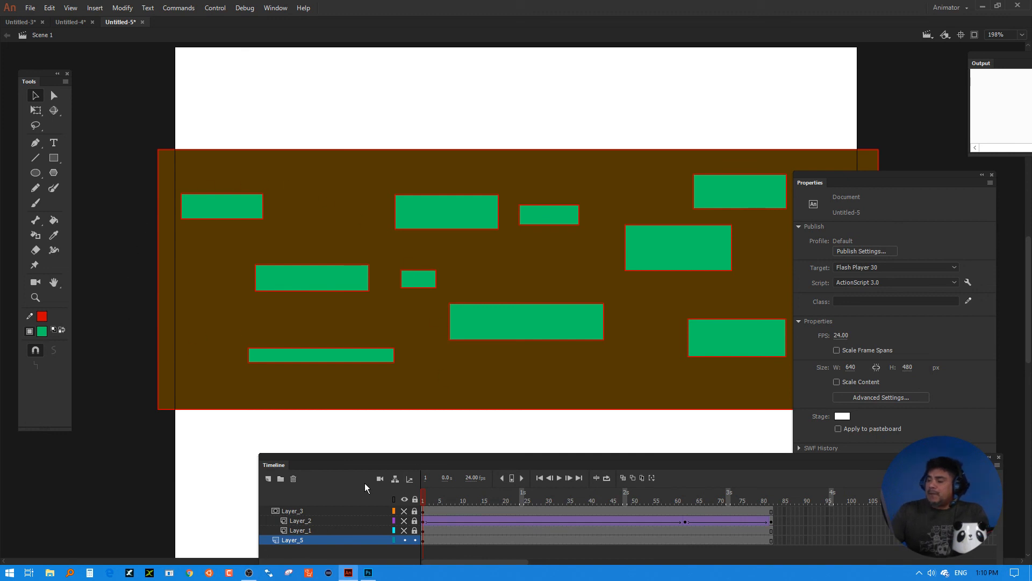
pyautogui.click(42, 331)
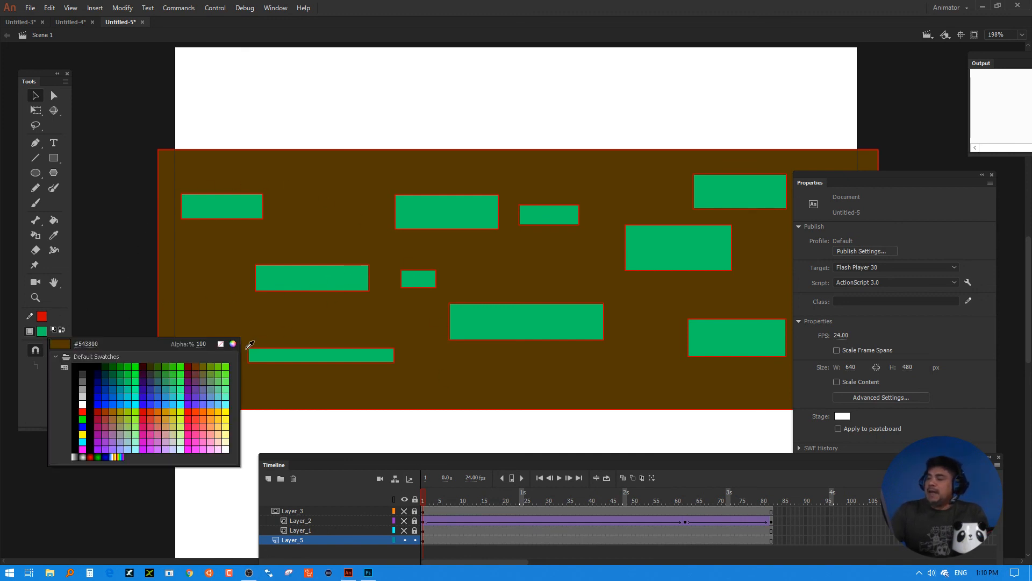
pyautogui.click(232, 343)
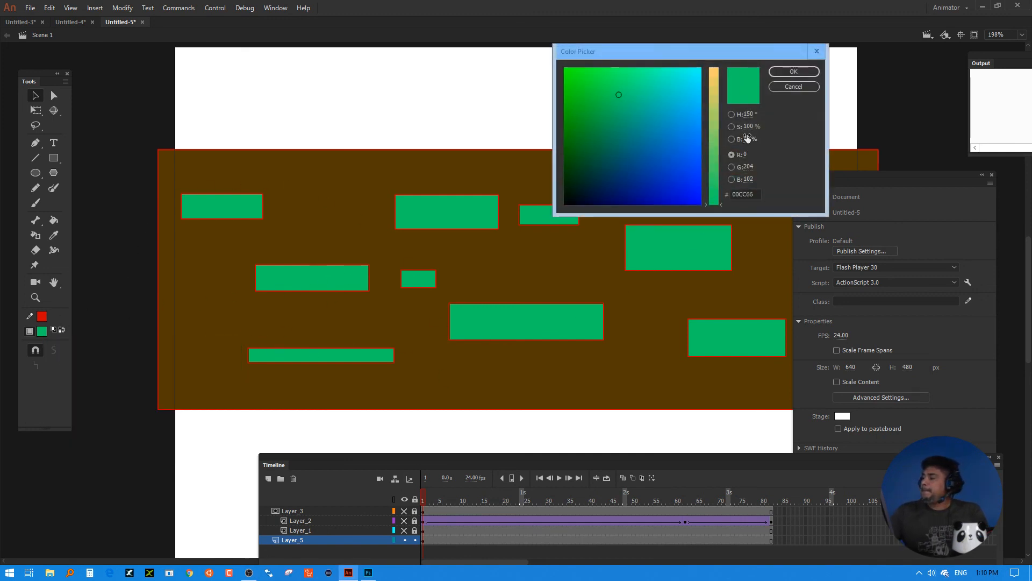
pyautogui.click(793, 72)
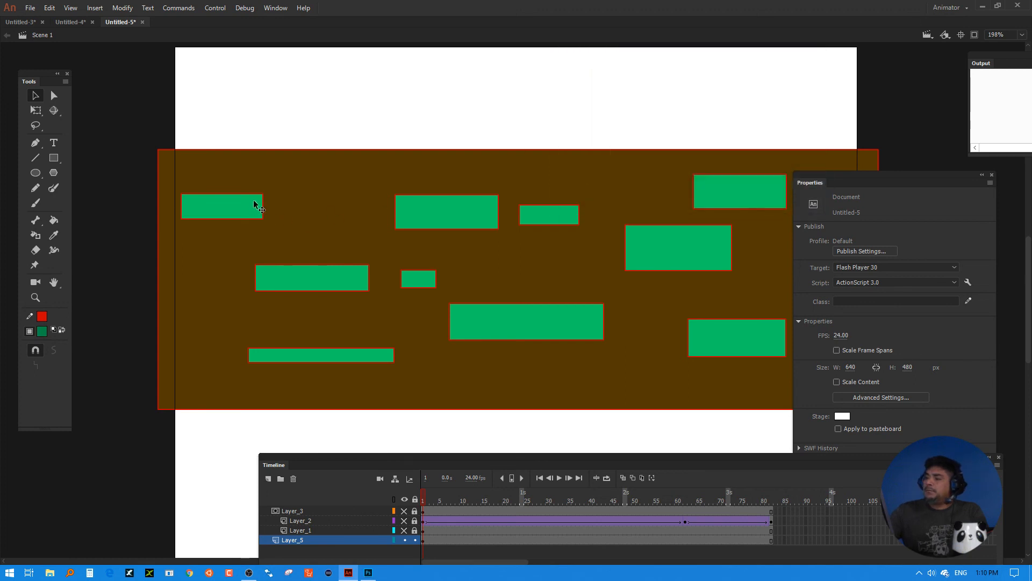
pyautogui.click(254, 205)
pyautogui.moveTo(308, 280); pyautogui.dragTo(308, 283)
pyautogui.click(446, 213)
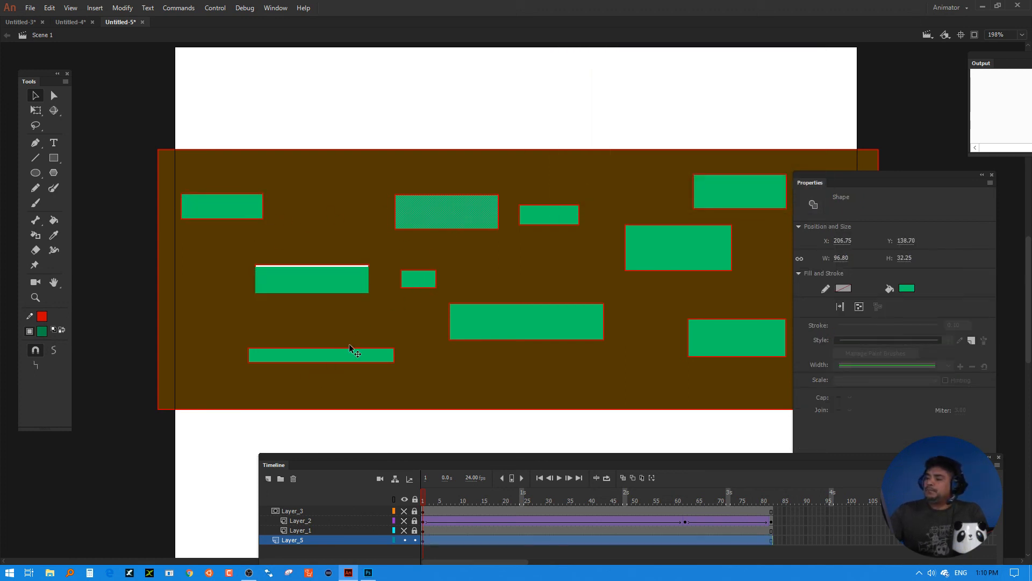
pyautogui.hotkey('ctrl', 'z')
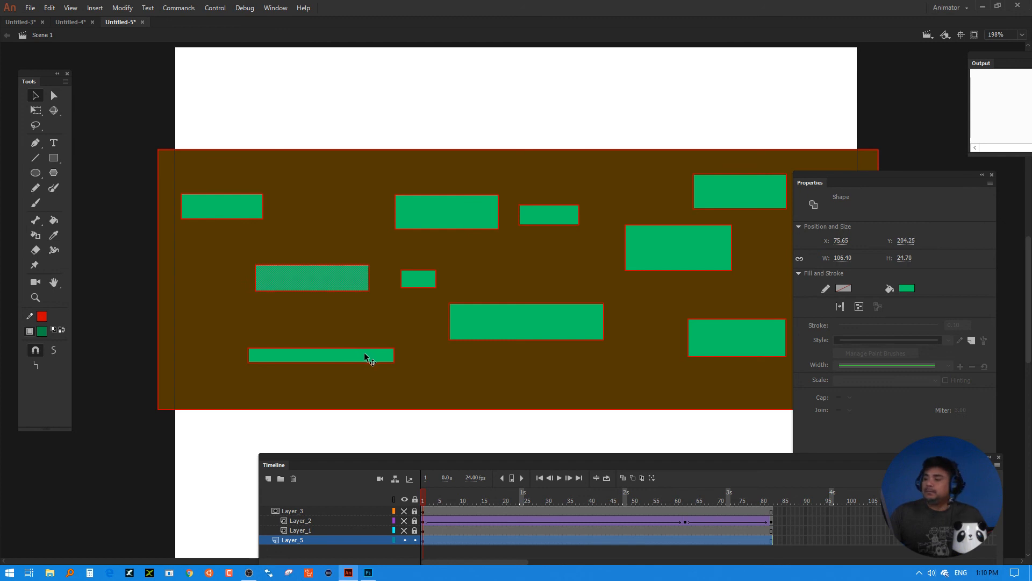
pyautogui.hotkey('ctrl', 'z')
# - Darken the fill of the selected upper-left rectangle on Layer_5 to 41% brightness, #006934
pyautogui.click(42, 331)
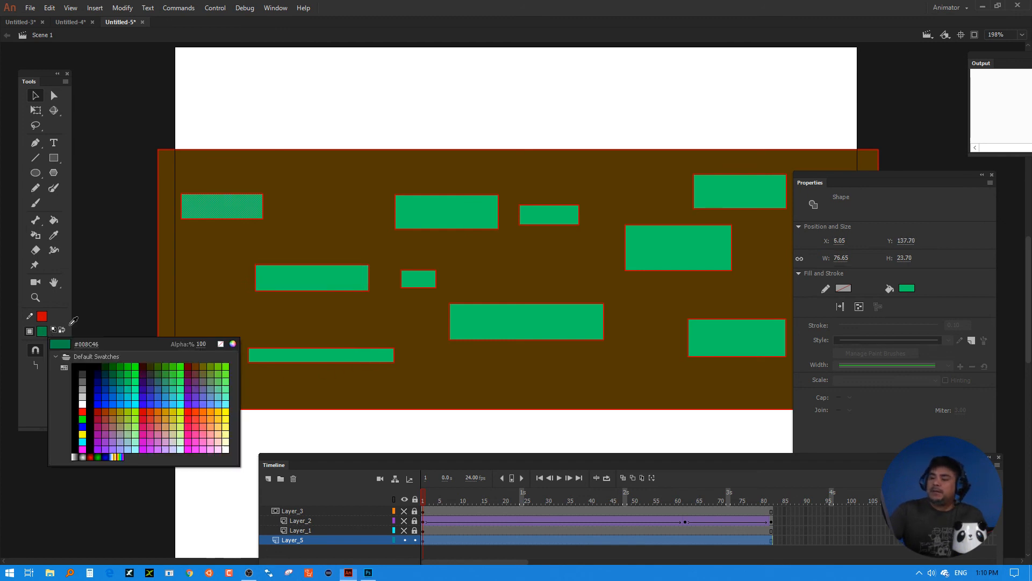
pyautogui.click(233, 344)
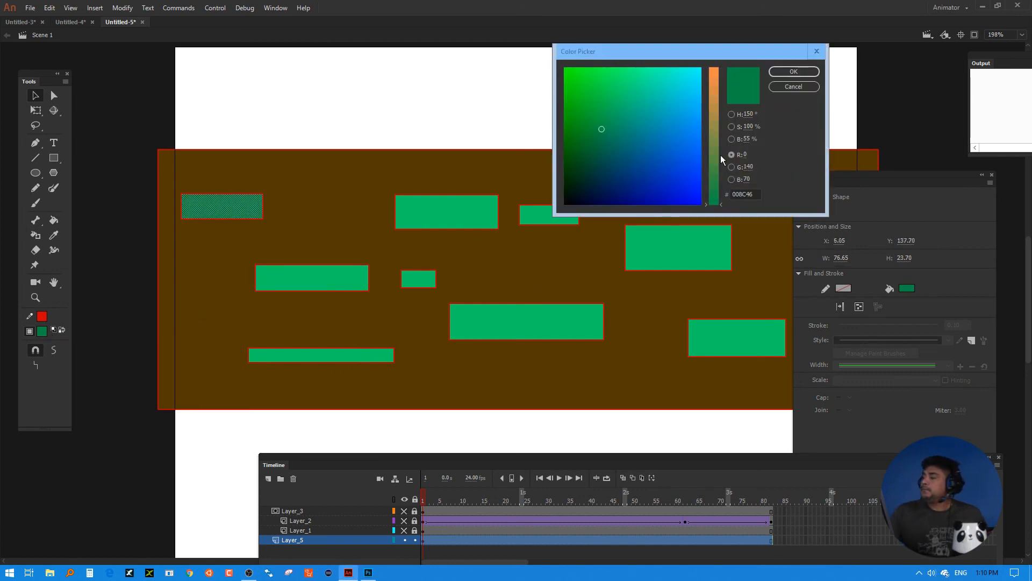
pyautogui.moveTo(746, 140); pyautogui.dragTo(739, 140)
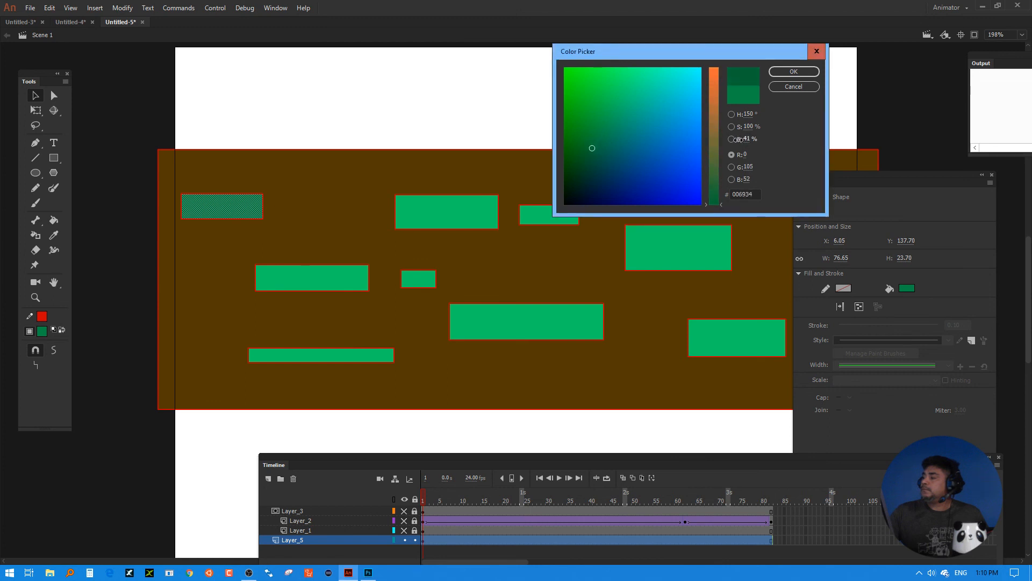
pyautogui.click(792, 74)
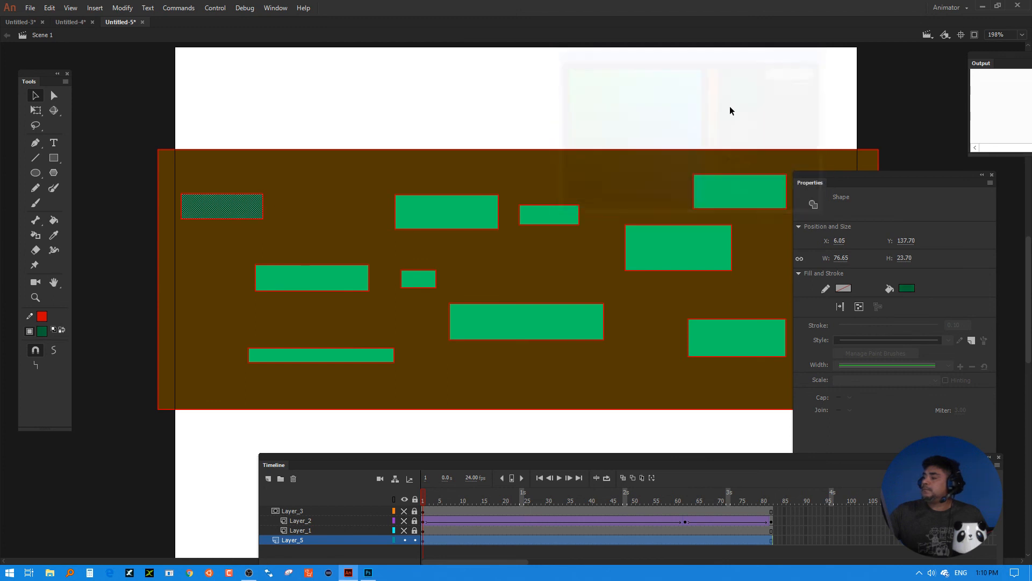
# - Fill all the remaining bright green rectangles on Layer_5 with the darker green using the Paint Bucket
pyautogui.click(475, 130)
pyautogui.click(54, 220)
pyautogui.click(446, 218)
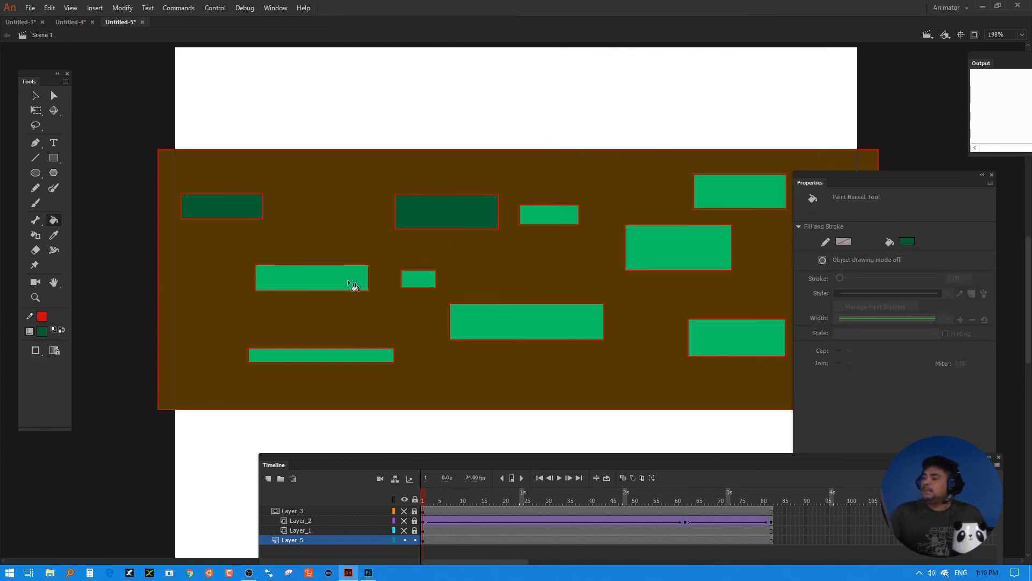
pyautogui.click(348, 279)
pyautogui.click(429, 279)
pyautogui.click(540, 218)
pyautogui.click(533, 316)
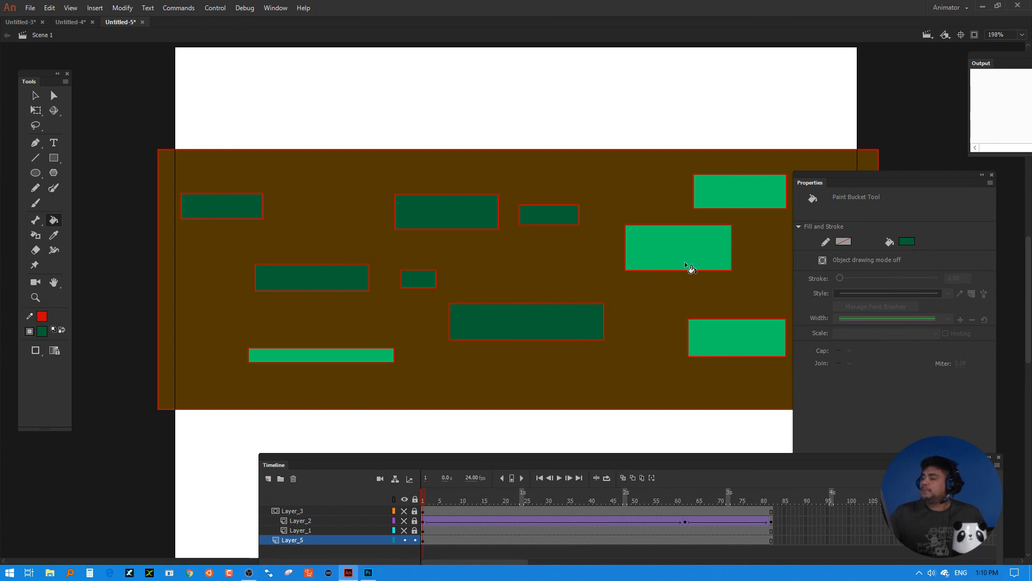
pyautogui.click(686, 263)
pyautogui.click(738, 328)
pyautogui.click(773, 200)
pyautogui.moveTo(821, 184); pyautogui.dragTo(930, 203)
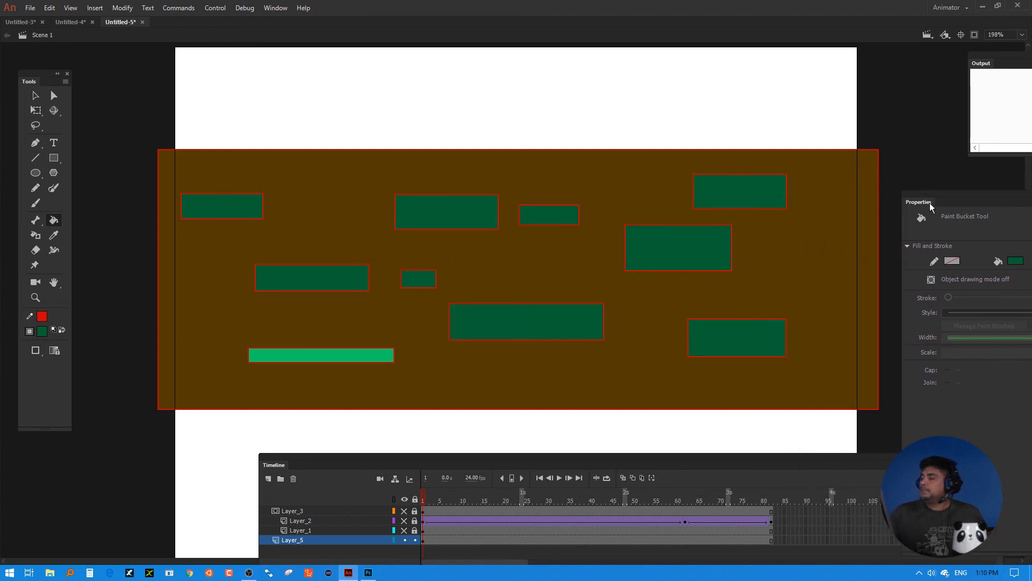
pyautogui.click(347, 356)
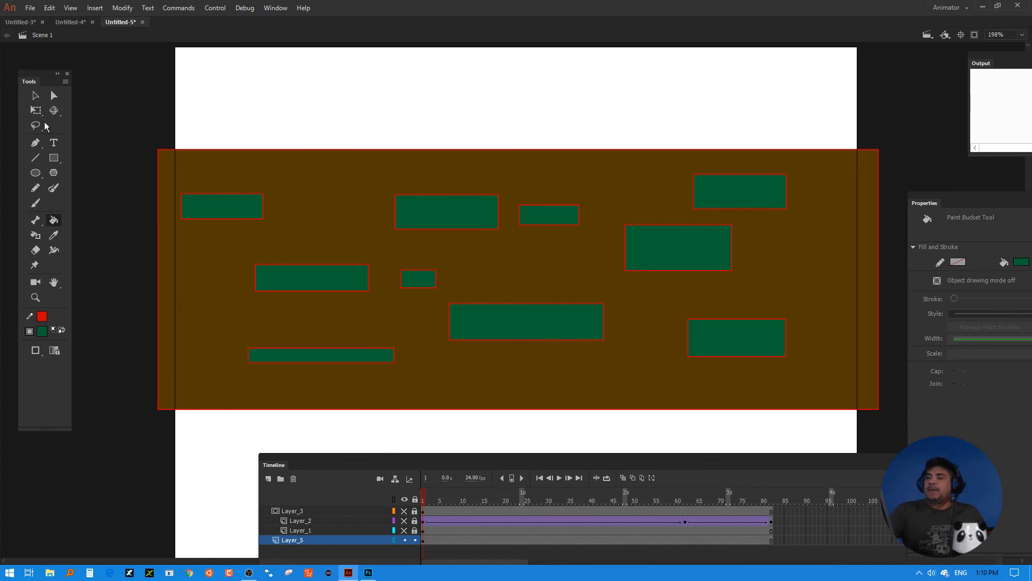
# - Select all of Layer_5's artwork and remove its red outlines by setting the stroke to none
pyautogui.press('v')
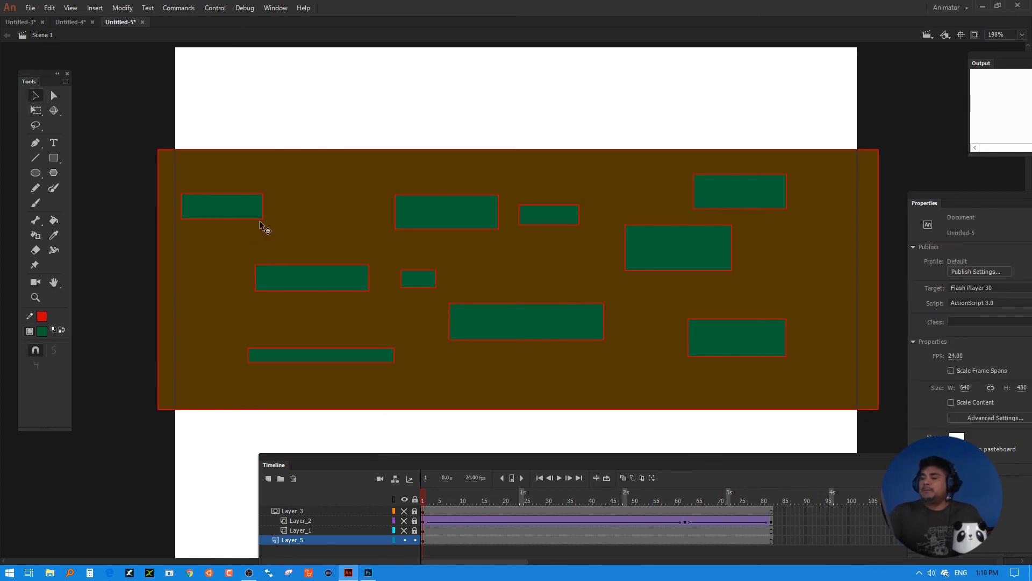
pyautogui.hotkey('ctrl', 'a')
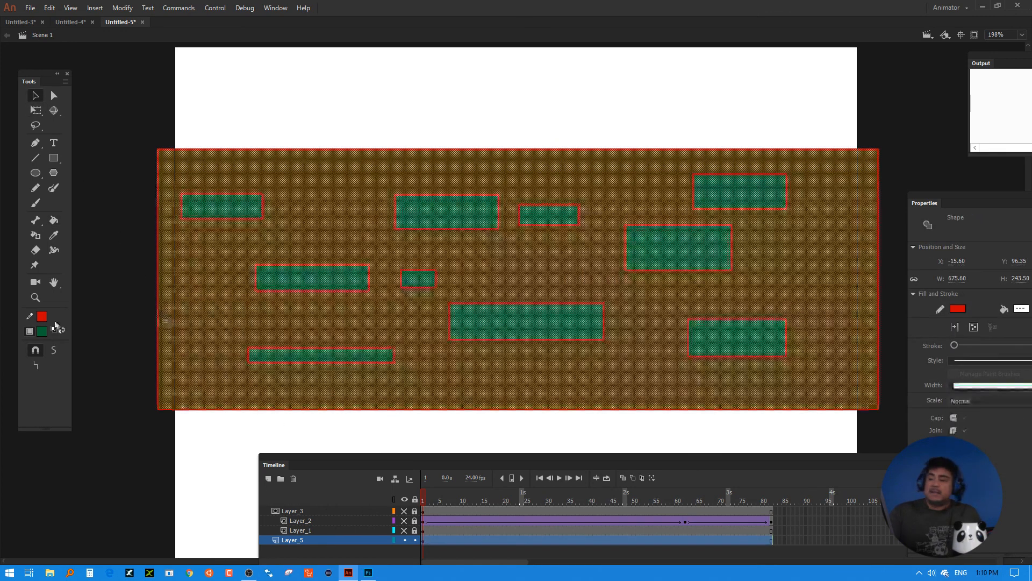
pyautogui.click(44, 315)
pyautogui.click(221, 328)
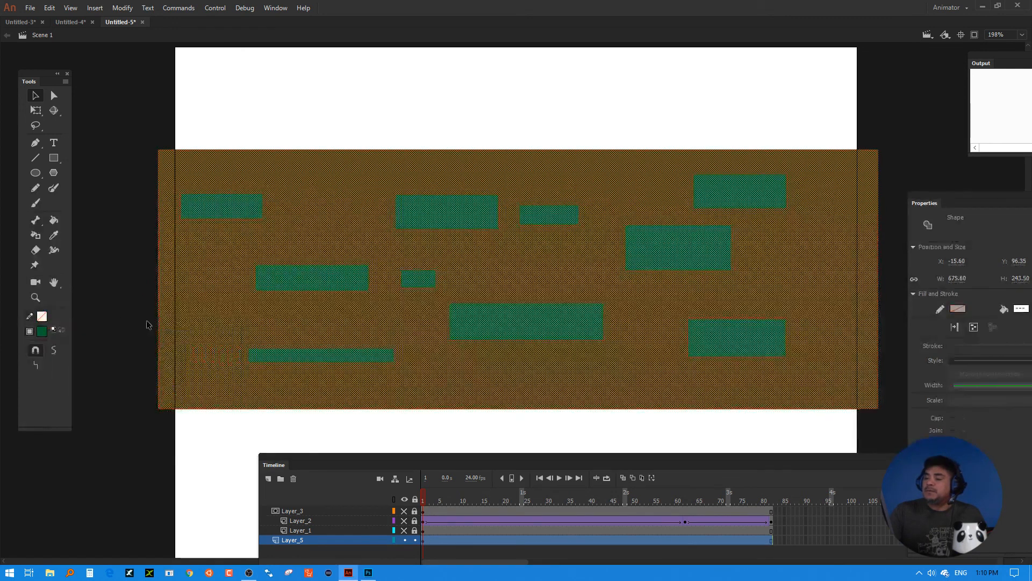
pyautogui.click(133, 323)
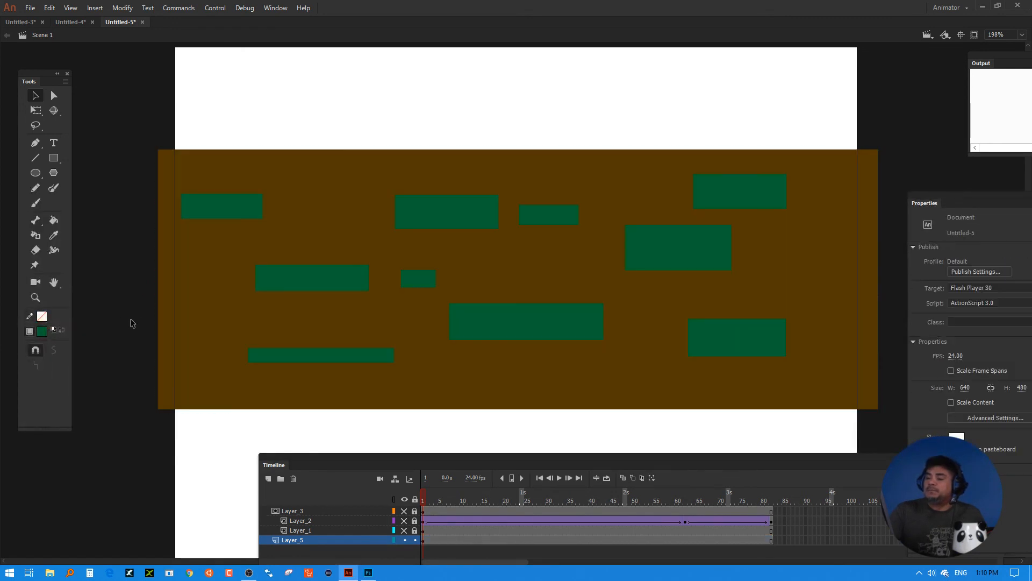
# - Isolate and unlock Layer_1 with Layer_5 hidden and locked, and set the stroke of all its artwork to none
pyautogui.click(405, 531)
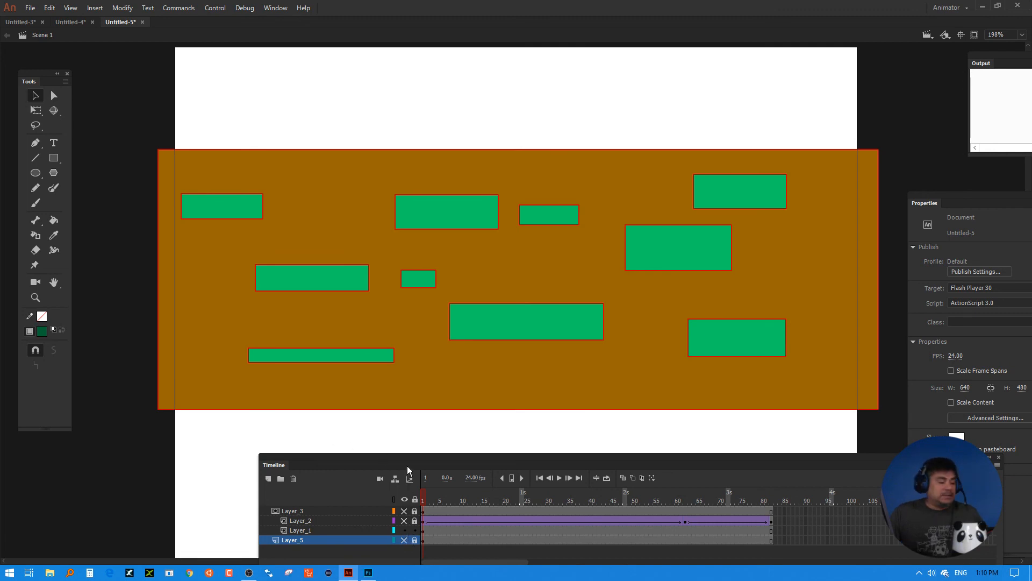
pyautogui.hotkey('ctrl', 'a')
pyautogui.click(42, 316)
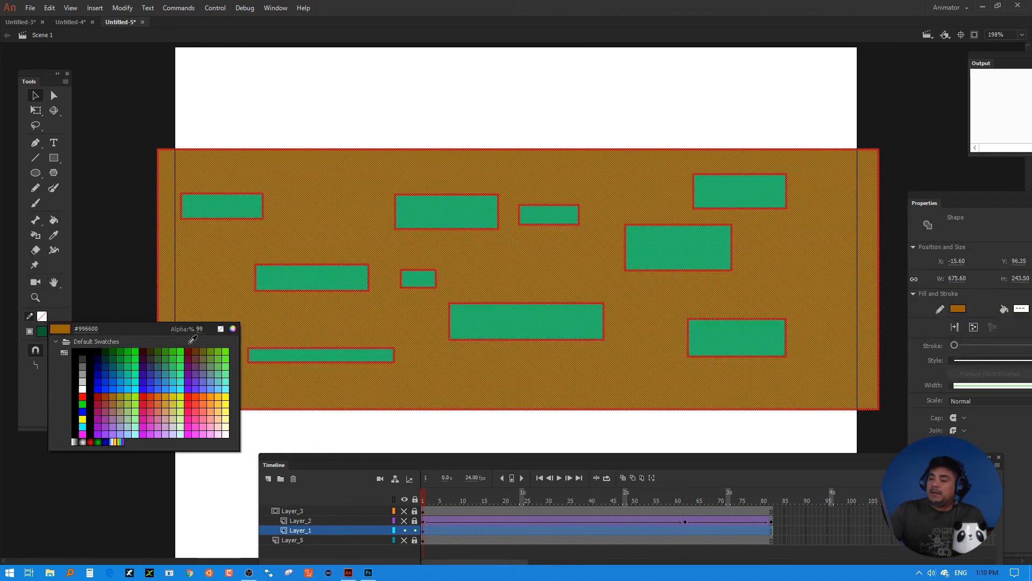
pyautogui.click(79, 404)
pyautogui.click(42, 317)
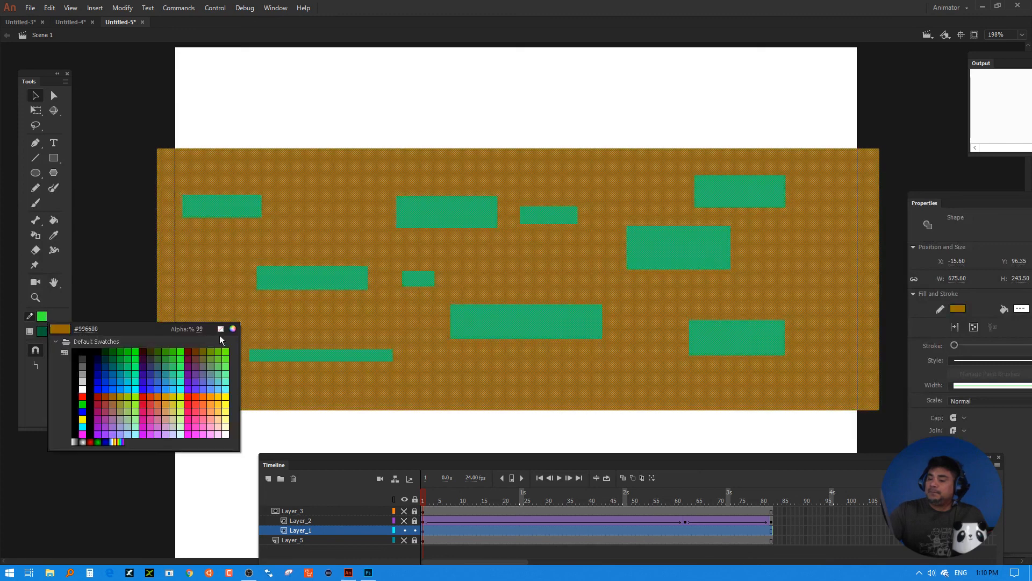
pyautogui.click(215, 337)
pyautogui.click(154, 446)
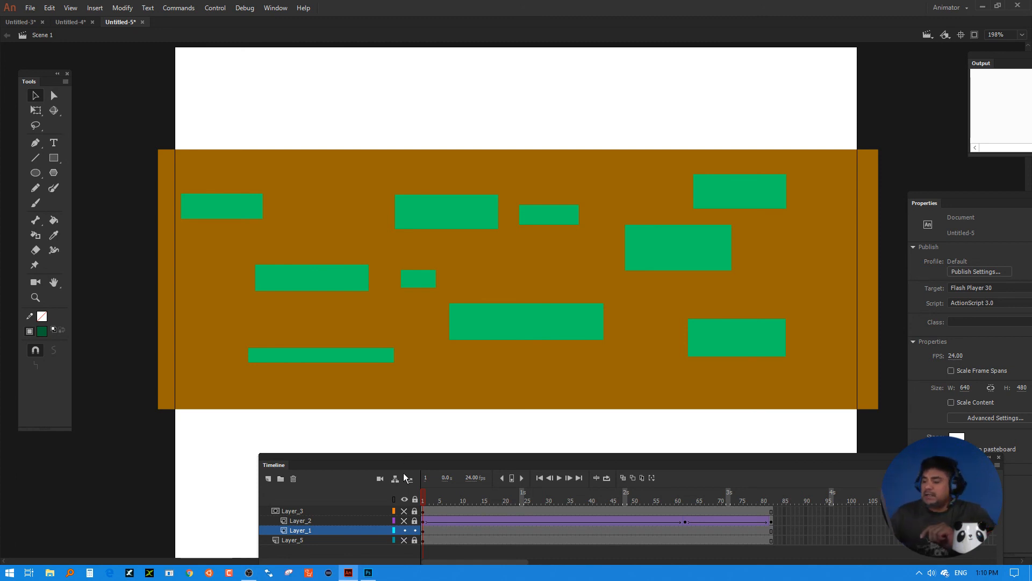
# - Show all four layers with Layer_1 locked again, and play the timeline to preview the spotlight mask
pyautogui.click(404, 531)
pyautogui.click(405, 539)
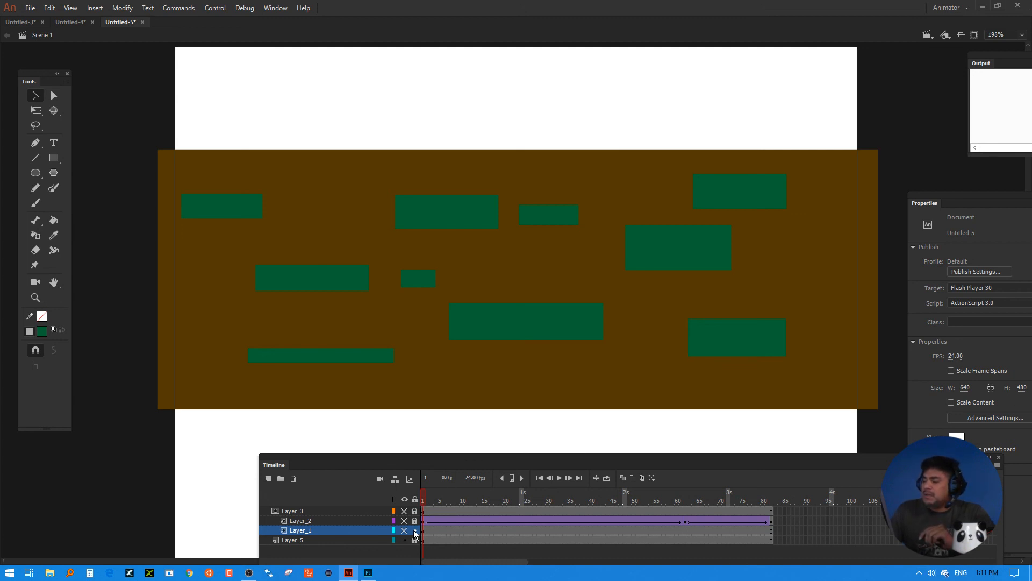
pyautogui.click(405, 510)
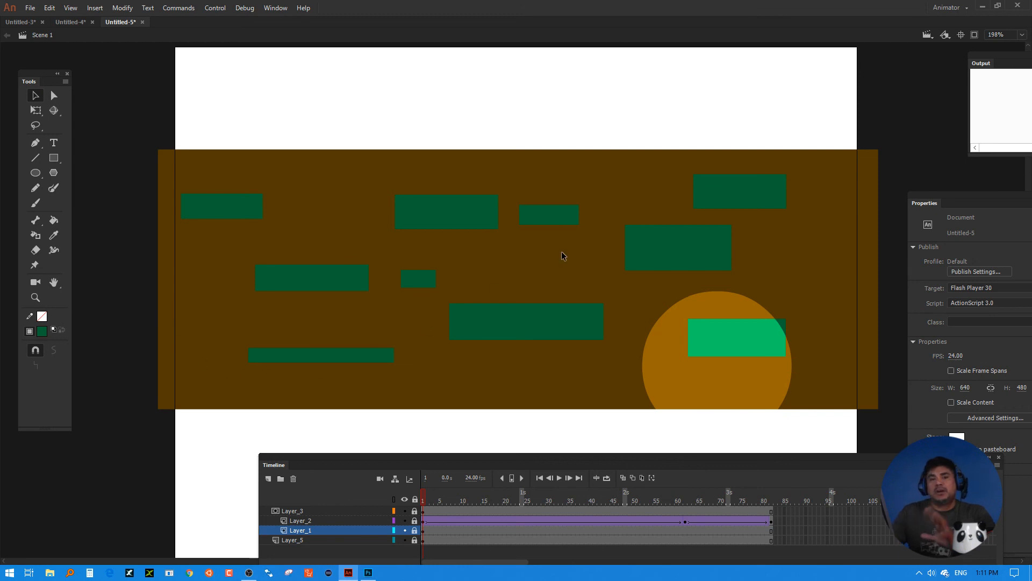
pyautogui.click(561, 478)
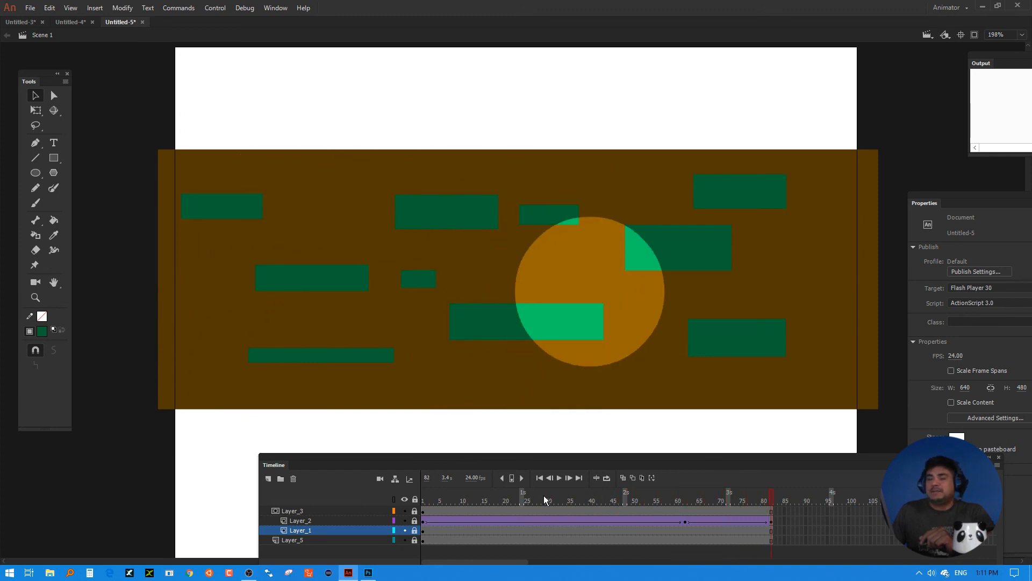
pyautogui.click(558, 479)
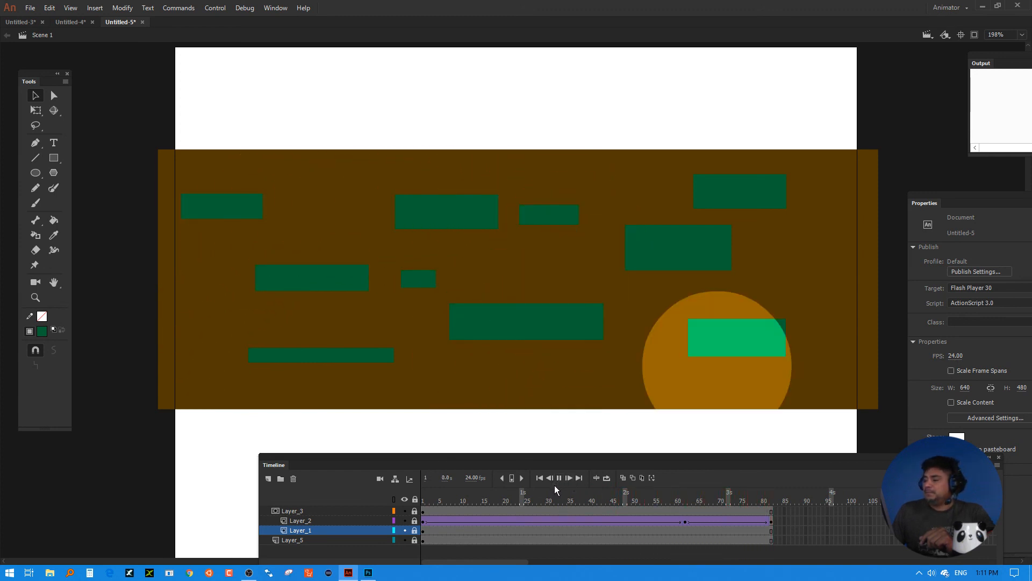